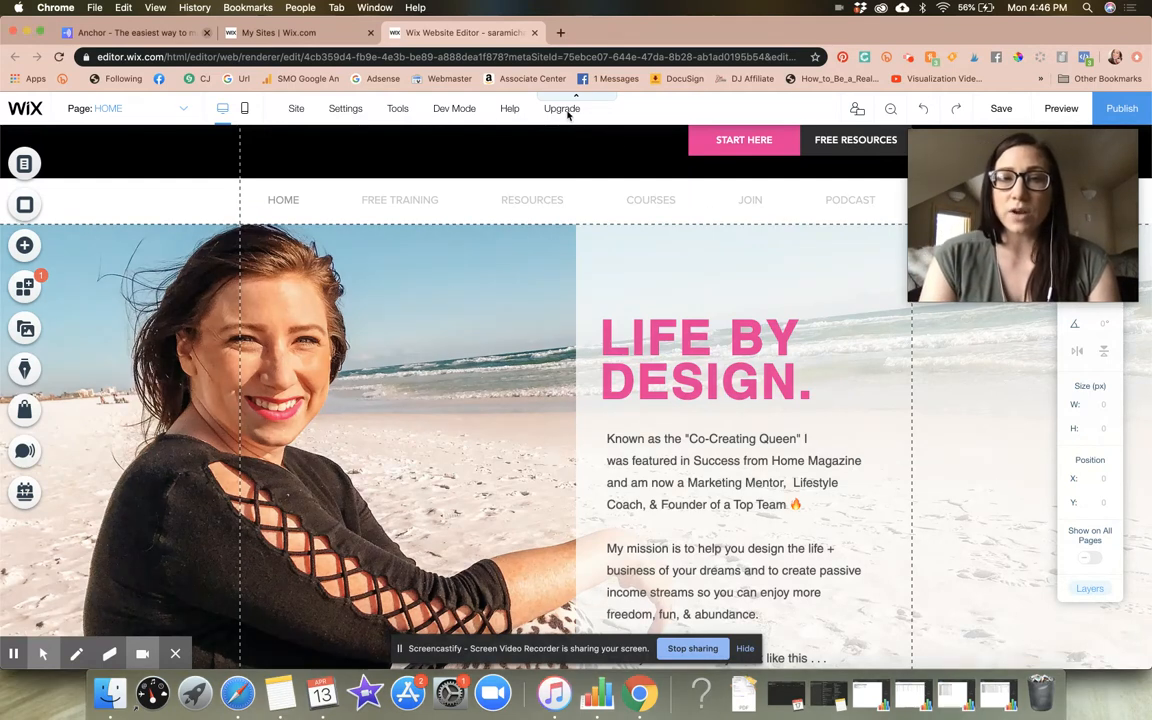
Open the site's dashboard from the editor's settings
{"action": "mouse_move", "coordinate": [555, 115]}
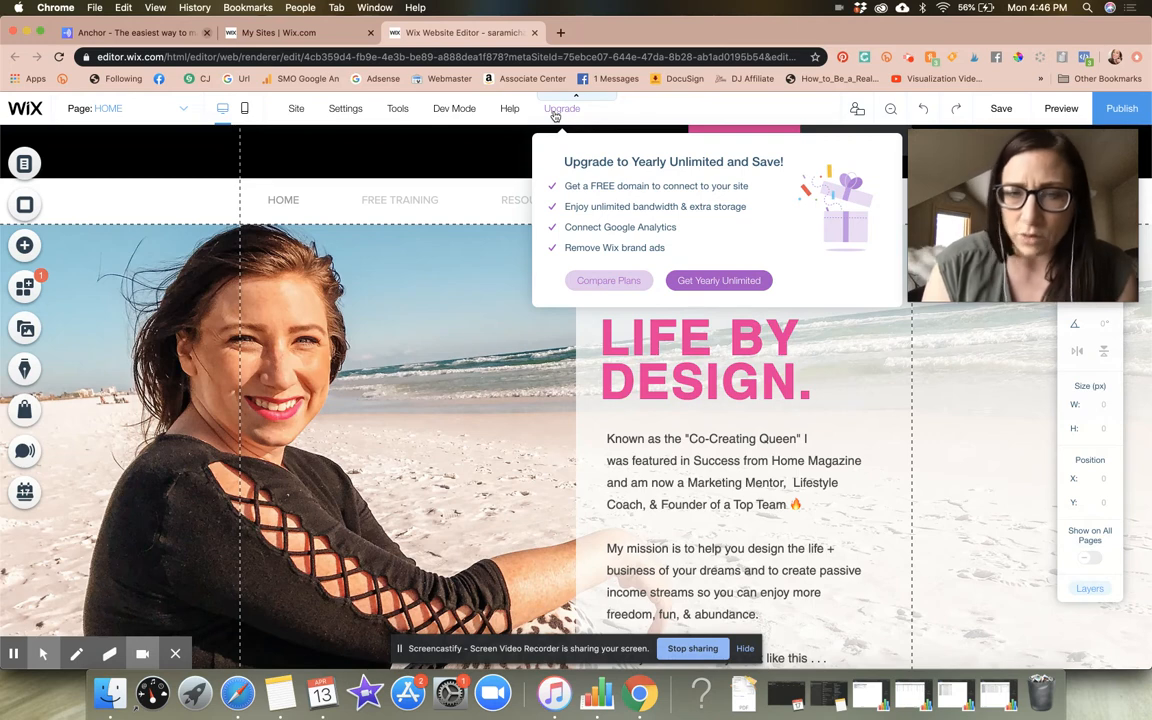
{"action": "mouse_move", "coordinate": [355, 113]}
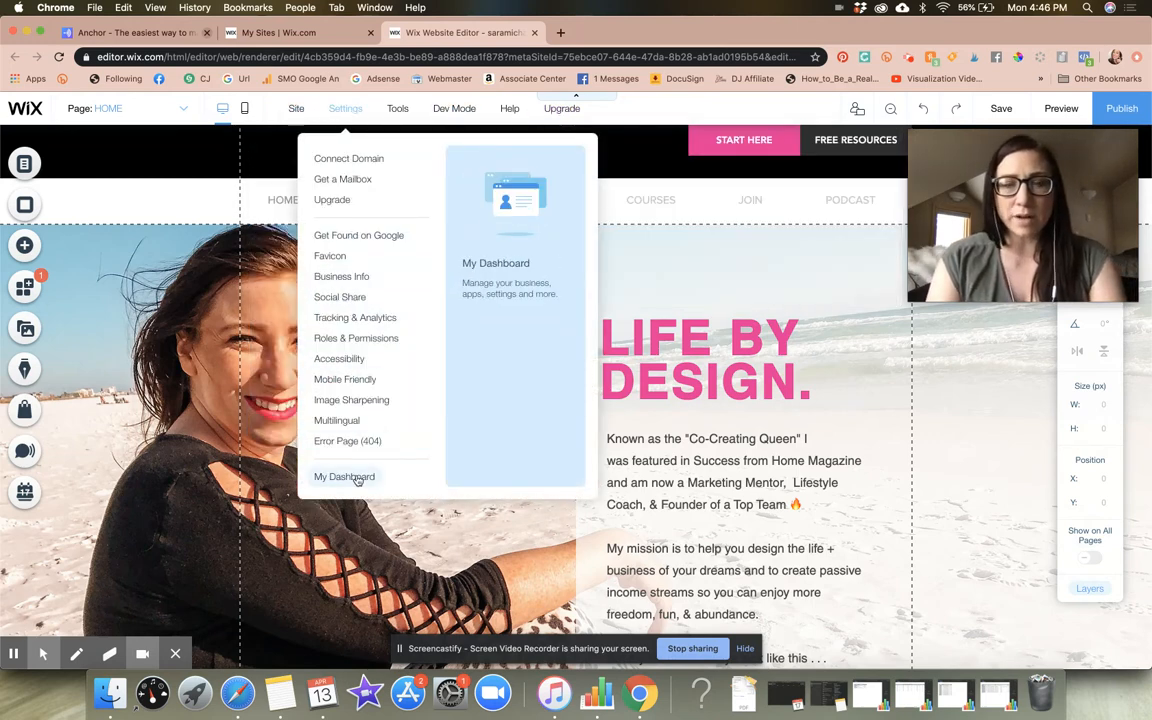
{"action": "left_click", "coordinate": [357, 480]}
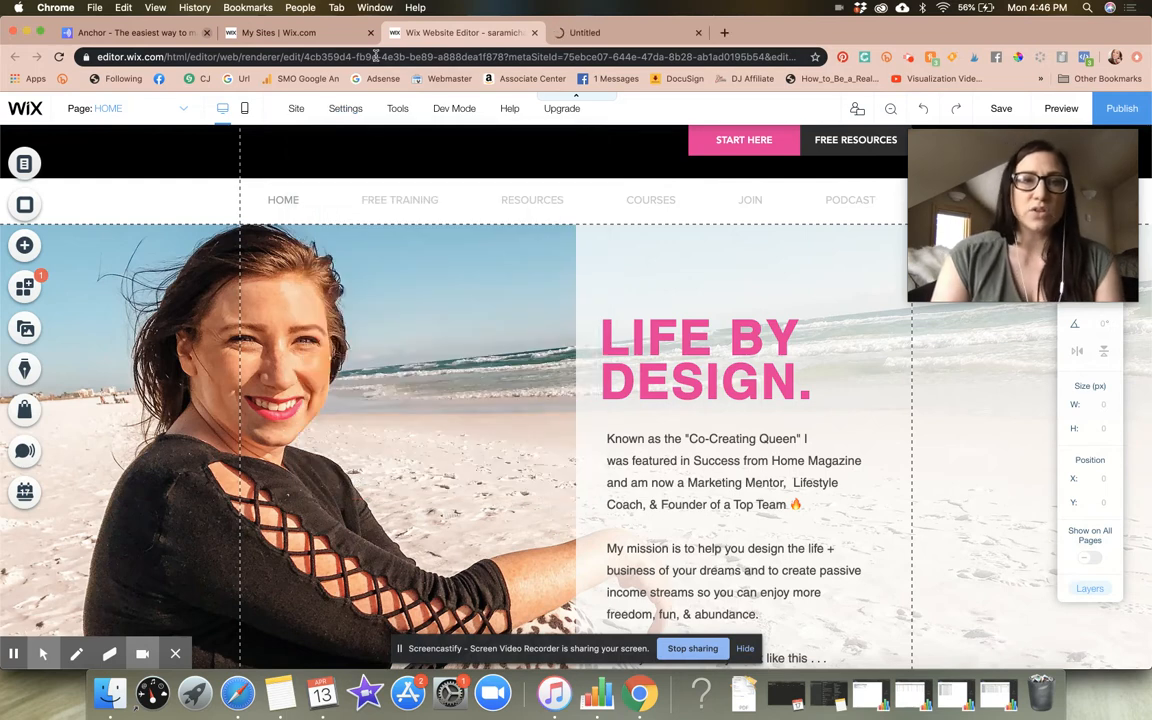
Look over the My Sites page and the site's dashboard, and return to the website editor
{"action": "left_click", "coordinate": [278, 32]}
{"action": "scroll", "coordinate": [594, 357], "scroll_direction": "down", "scroll_amount": 3}
{"action": "scroll", "coordinate": [594, 359], "scroll_direction": "up", "scroll_amount": 3}
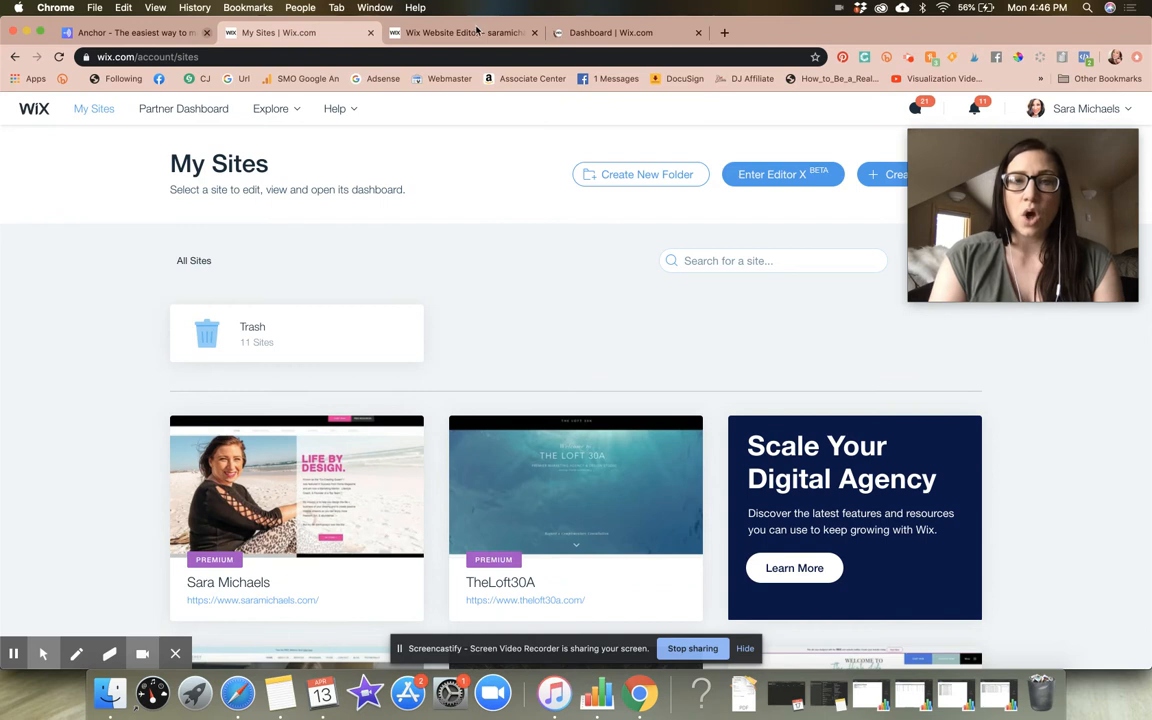
{"action": "left_click", "coordinate": [477, 31]}
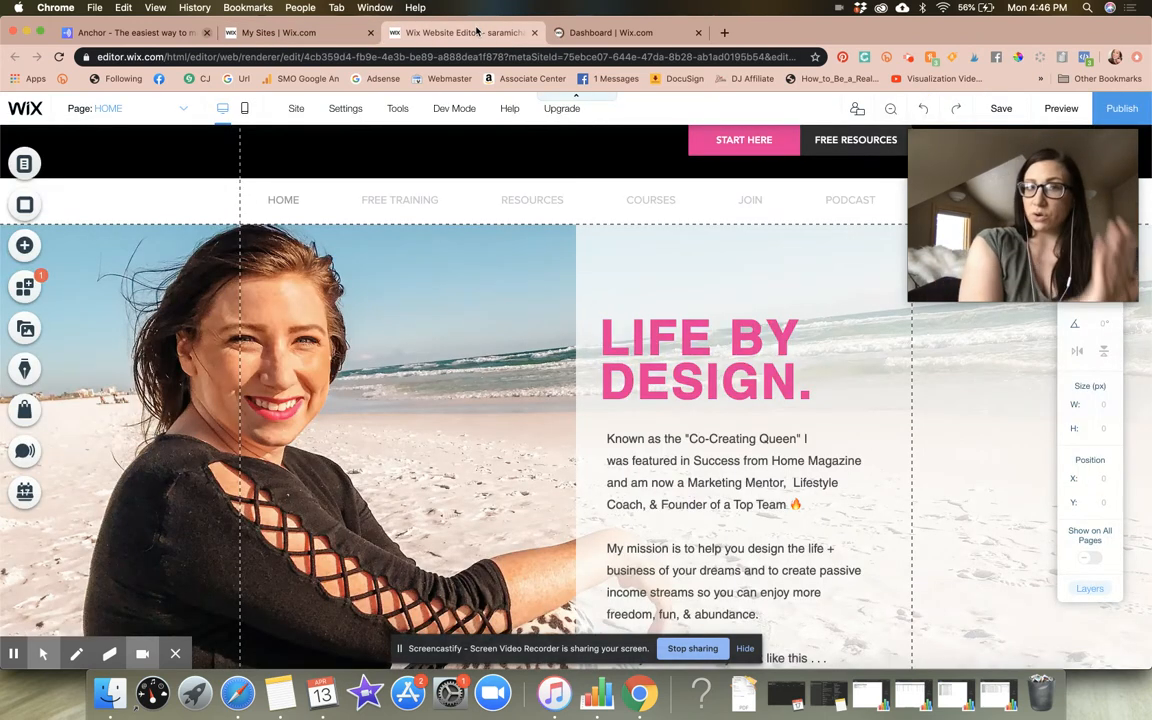
{"action": "left_click", "coordinate": [643, 33]}
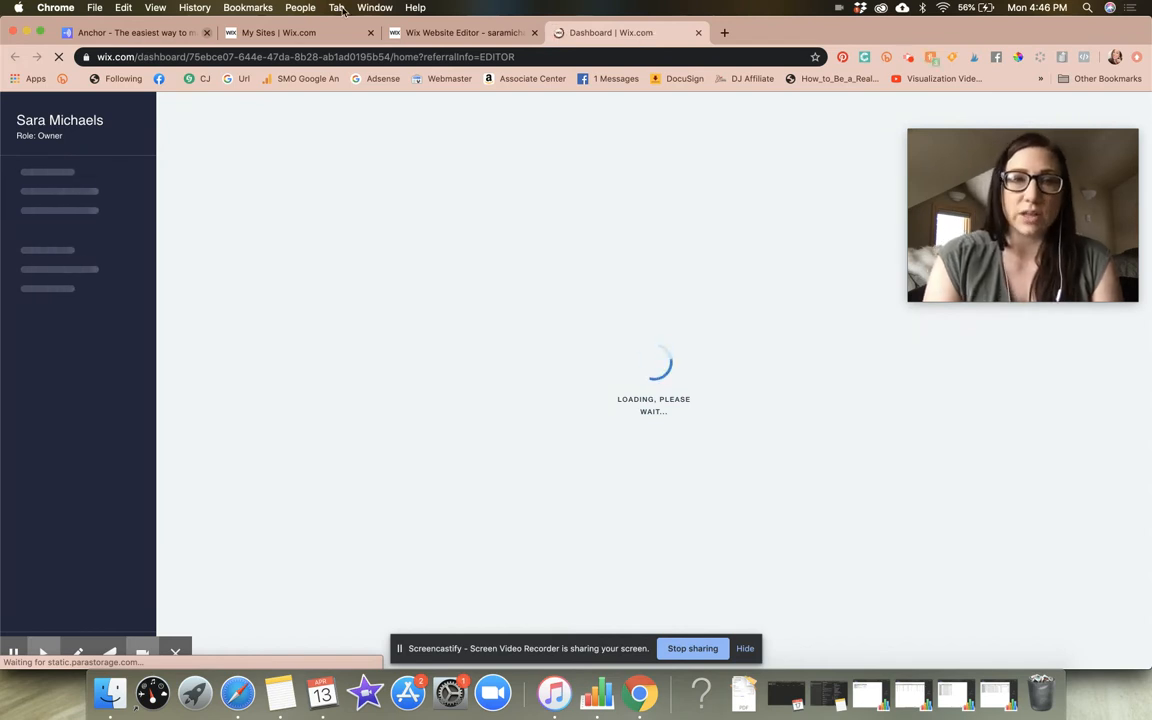
{"action": "left_click", "coordinate": [457, 33]}
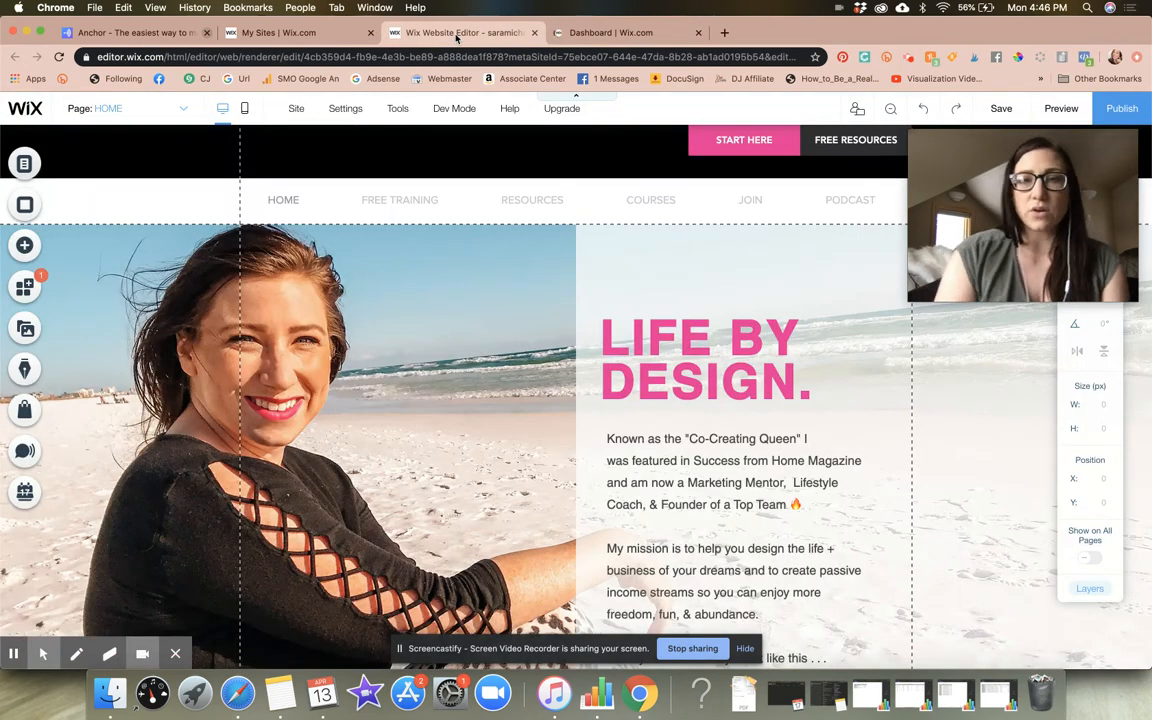
{"action": "left_click", "coordinate": [607, 32]}
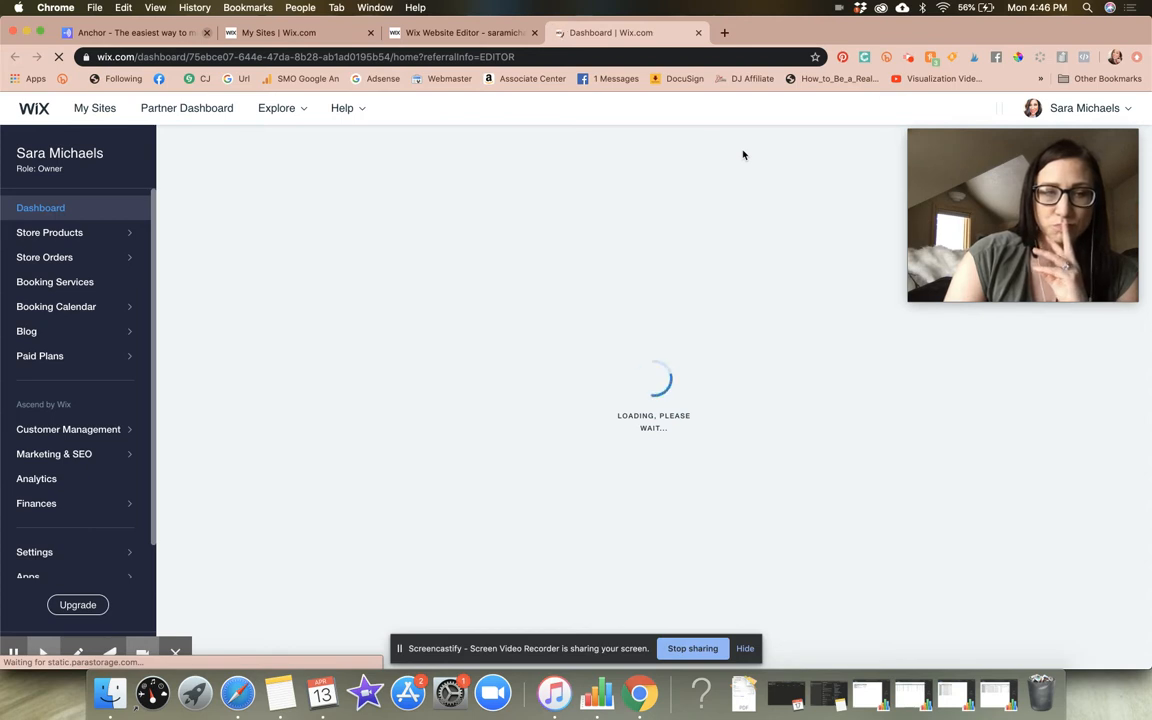
{"action": "left_click", "coordinate": [455, 33]}
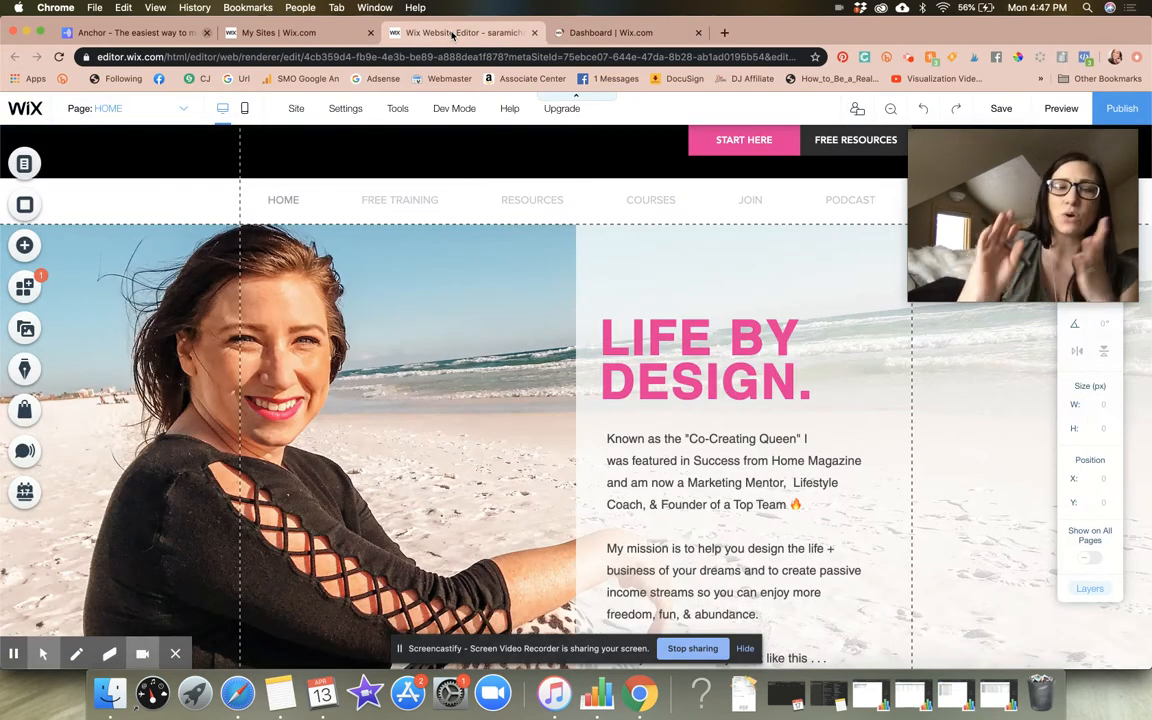
Open the list of site menu pages and review its pages and subpages
{"action": "left_click", "coordinate": [27, 164]}
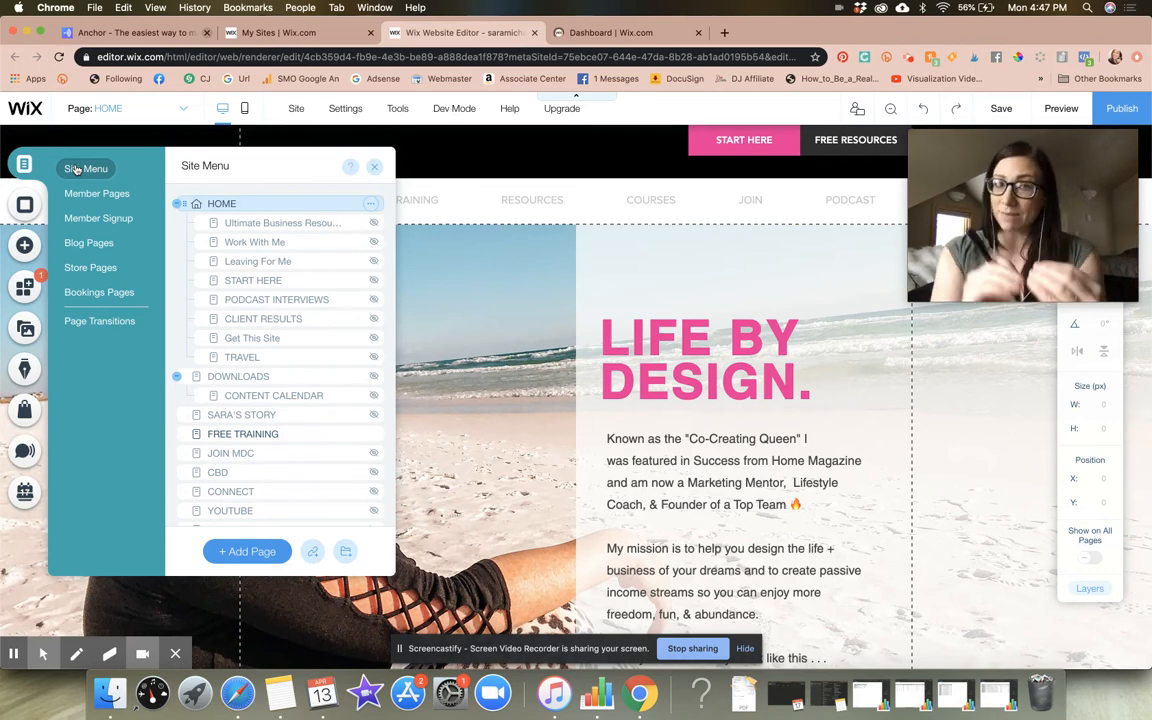
{"action": "scroll", "coordinate": [329, 231], "scroll_direction": "down", "scroll_amount": 3}
{"action": "scroll", "coordinate": [329, 231], "scroll_direction": "down", "scroll_amount": 5}
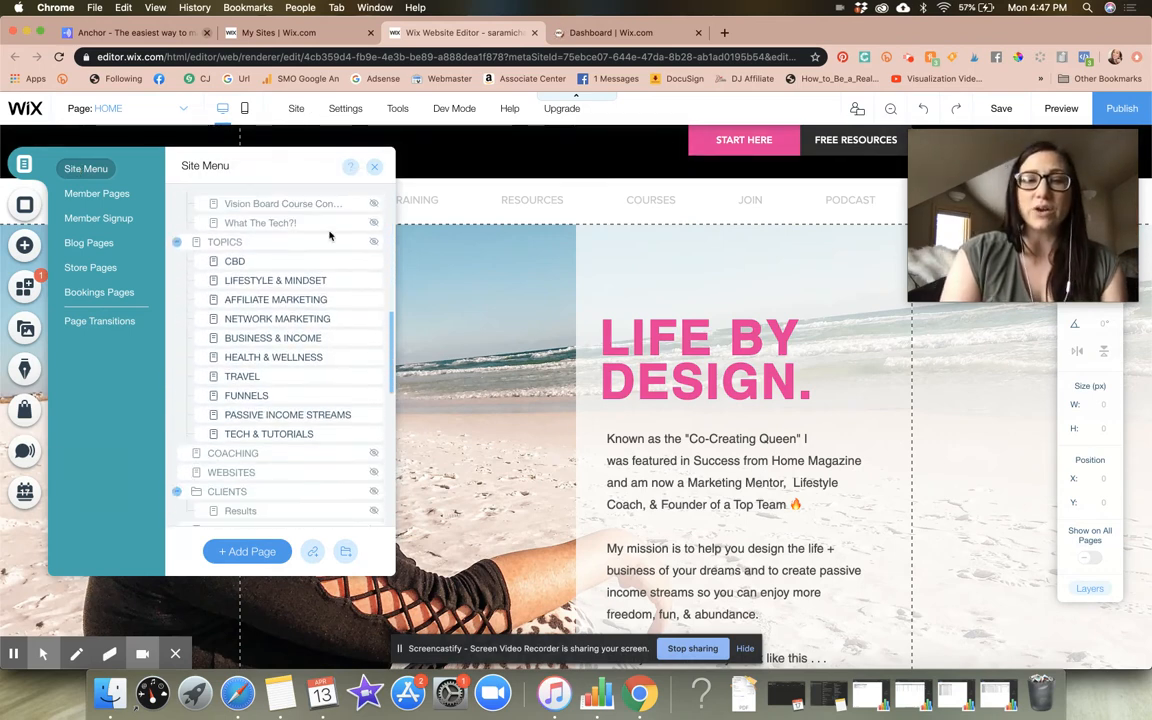
{"action": "scroll", "coordinate": [329, 231], "scroll_direction": "up", "scroll_amount": 4}
{"action": "scroll", "coordinate": [329, 233], "scroll_direction": "up", "scroll_amount": 1}
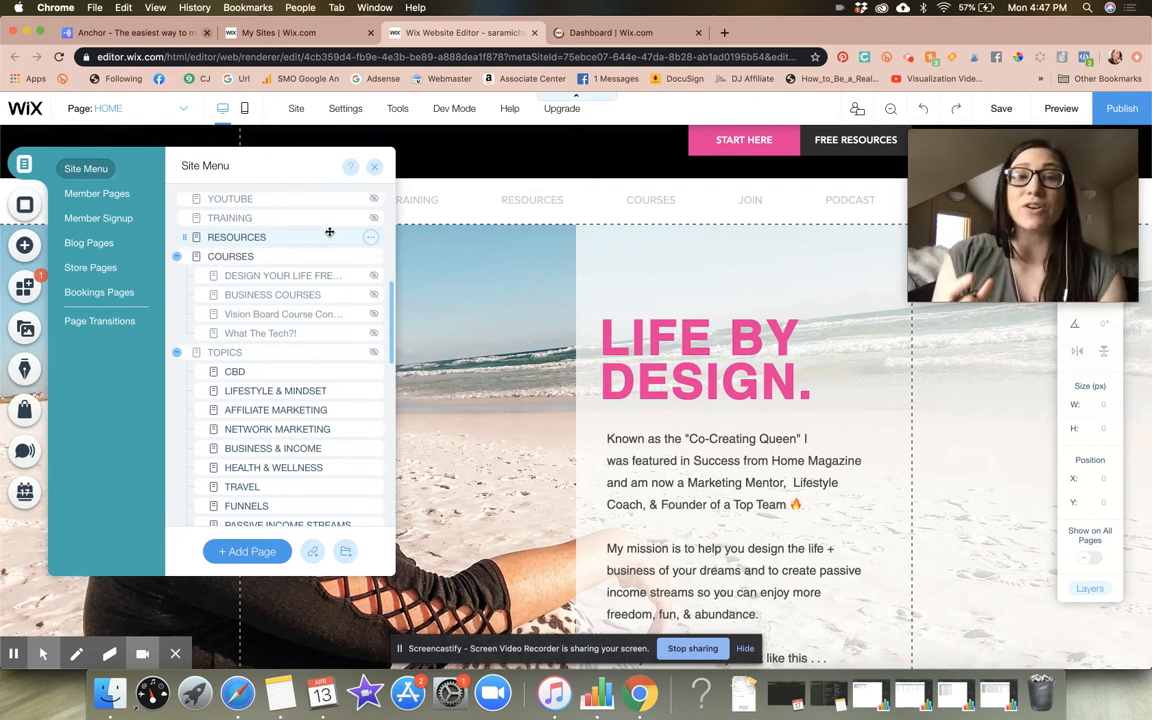
{"action": "scroll", "coordinate": [329, 233], "scroll_direction": "up", "scroll_amount": 4}
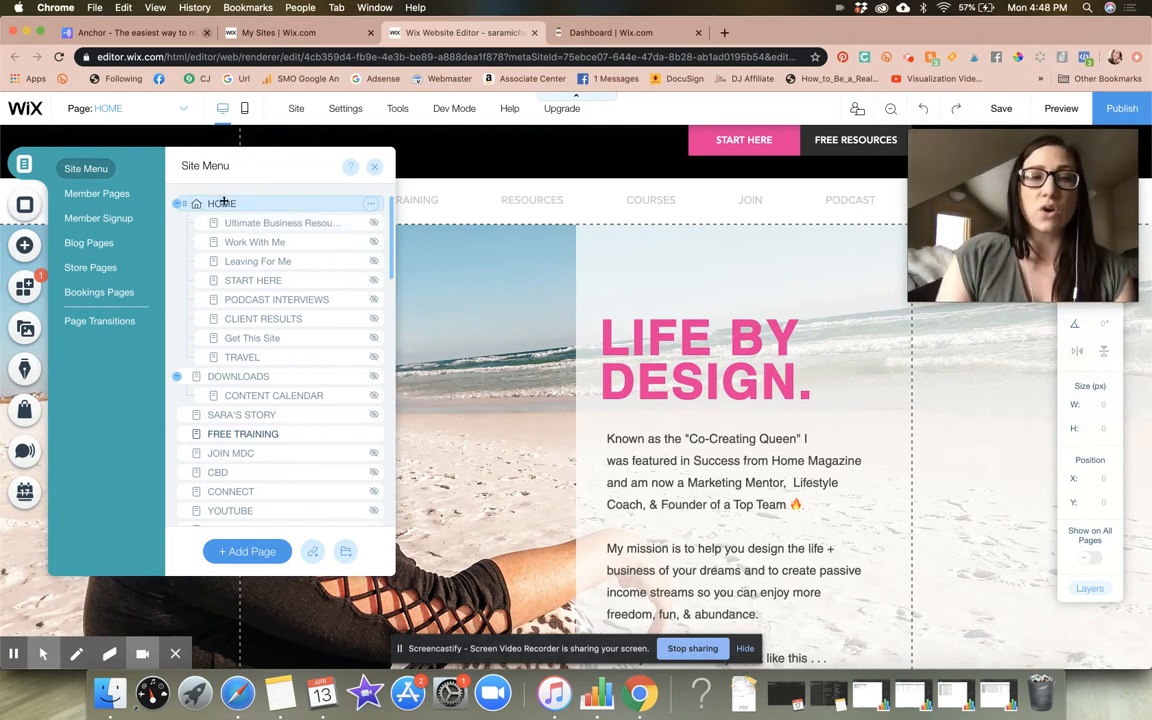
Add a new page to the site menu and name it NEW CLIENT INTAKE
{"action": "left_click", "coordinate": [250, 562]}
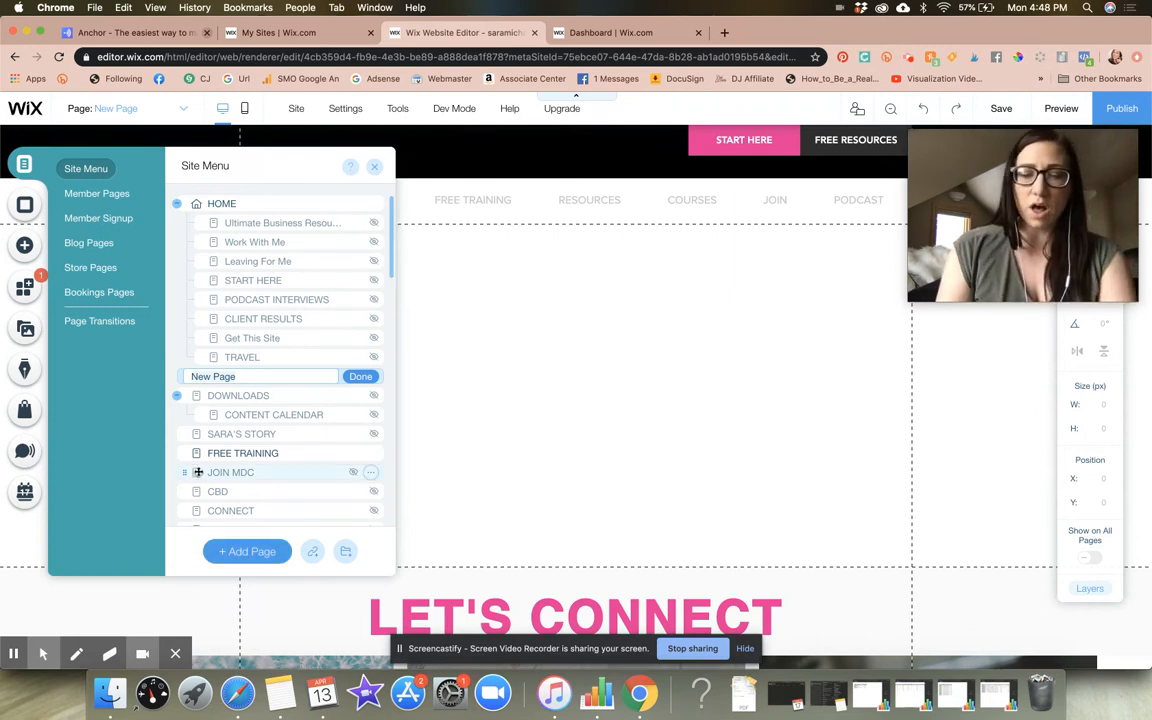
{"action": "key", "text": "BackSpace"}
{"action": "key", "text": "BackSpace"}
{"action": "key", "text": "BackSpace"}
{"action": "key", "text": "BackSpace"}
{"action": "key", "text": "BackSpace"}
{"action": "key", "text": "BackSpace"}
{"action": "key", "text": "BackSpace"}
{"action": "key", "text": "BackSpace"}
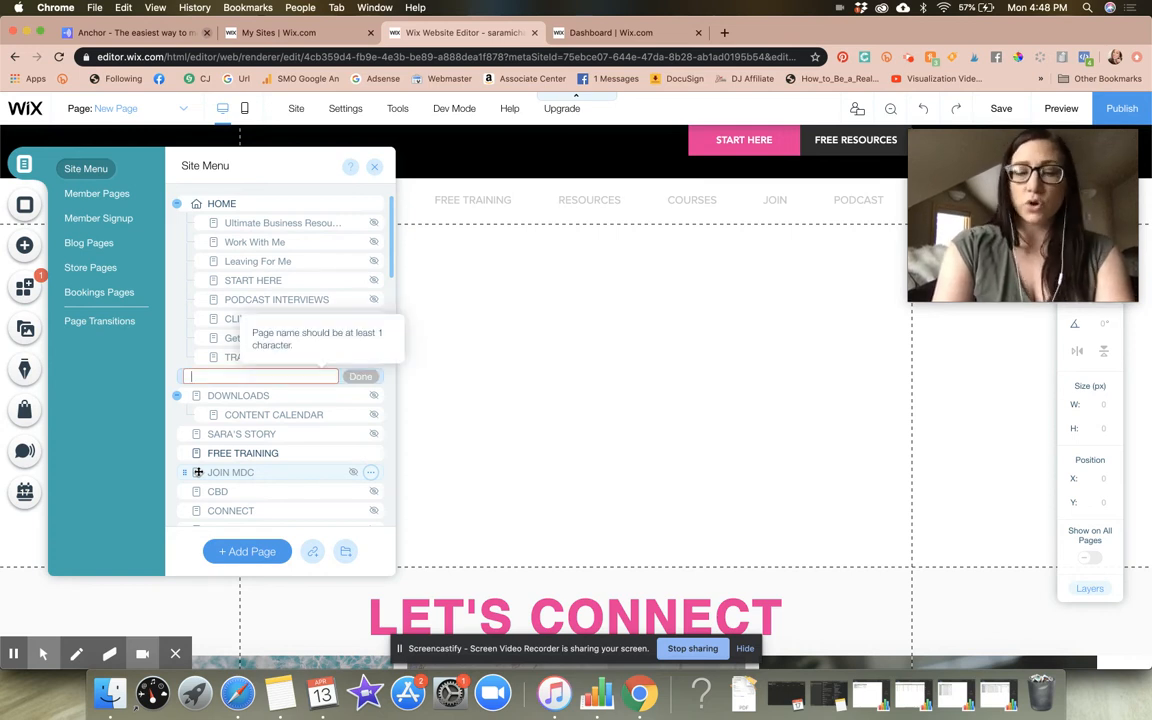
{"action": "type", "text": "NEW CLIENT INTAKE"}
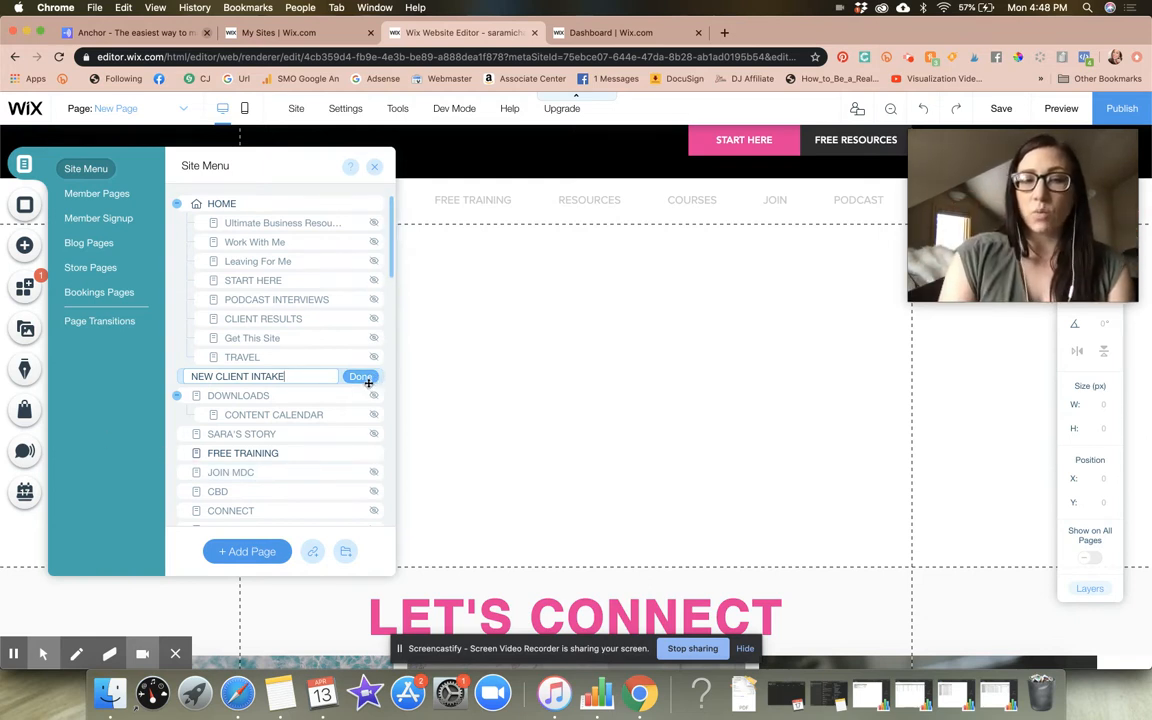
{"action": "left_click", "coordinate": [361, 377]}
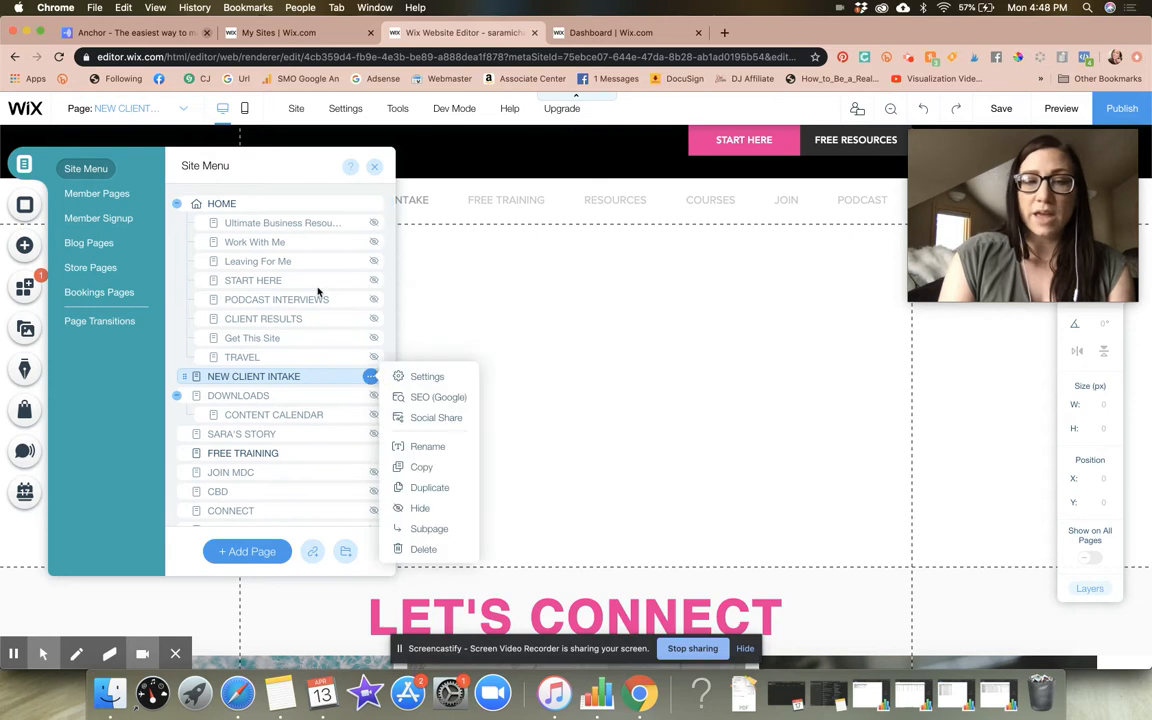
{"action": "left_click", "coordinate": [391, 308]}
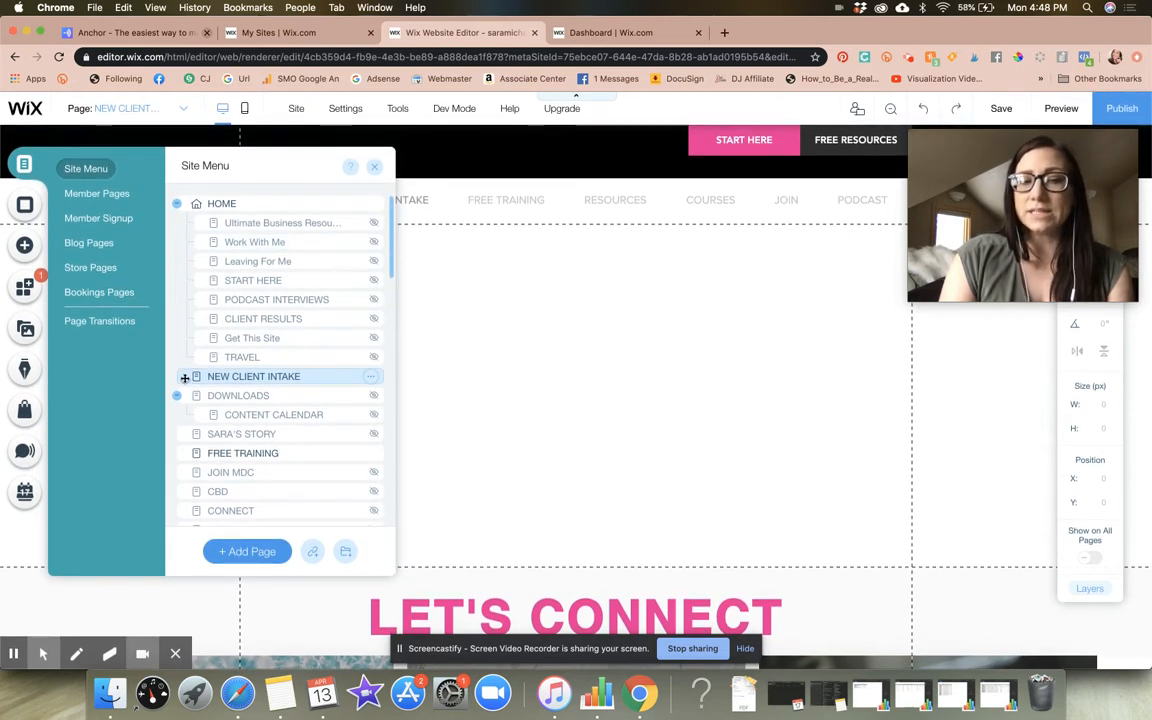
Nest the NEW CLIENT INTAKE page under HOME as a subpage and clear the conflicting-edits prompt
{"action": "left_click_drag", "start_coordinate": [185, 378], "coordinate": [212, 376]}
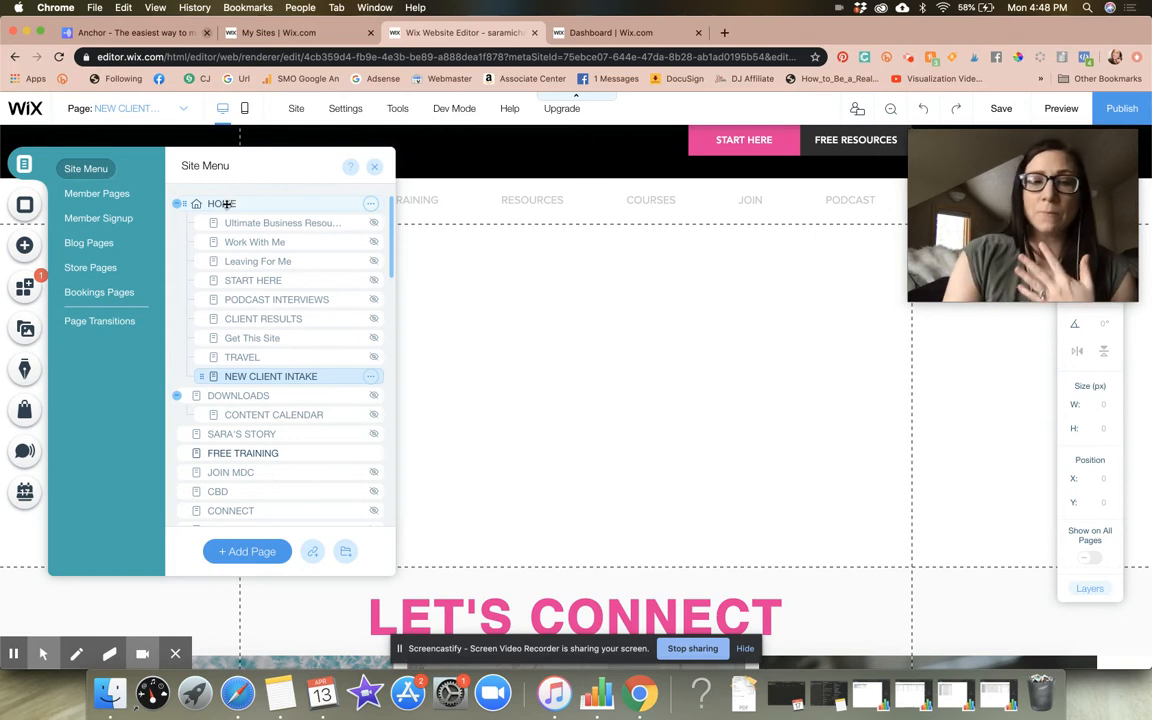
{"action": "scroll", "coordinate": [327, 345], "scroll_direction": "down", "scroll_amount": 10}
{"action": "scroll", "coordinate": [327, 348], "scroll_direction": "down", "scroll_amount": 1}
{"action": "scroll", "coordinate": [327, 350], "scroll_direction": "up", "scroll_amount": 10}
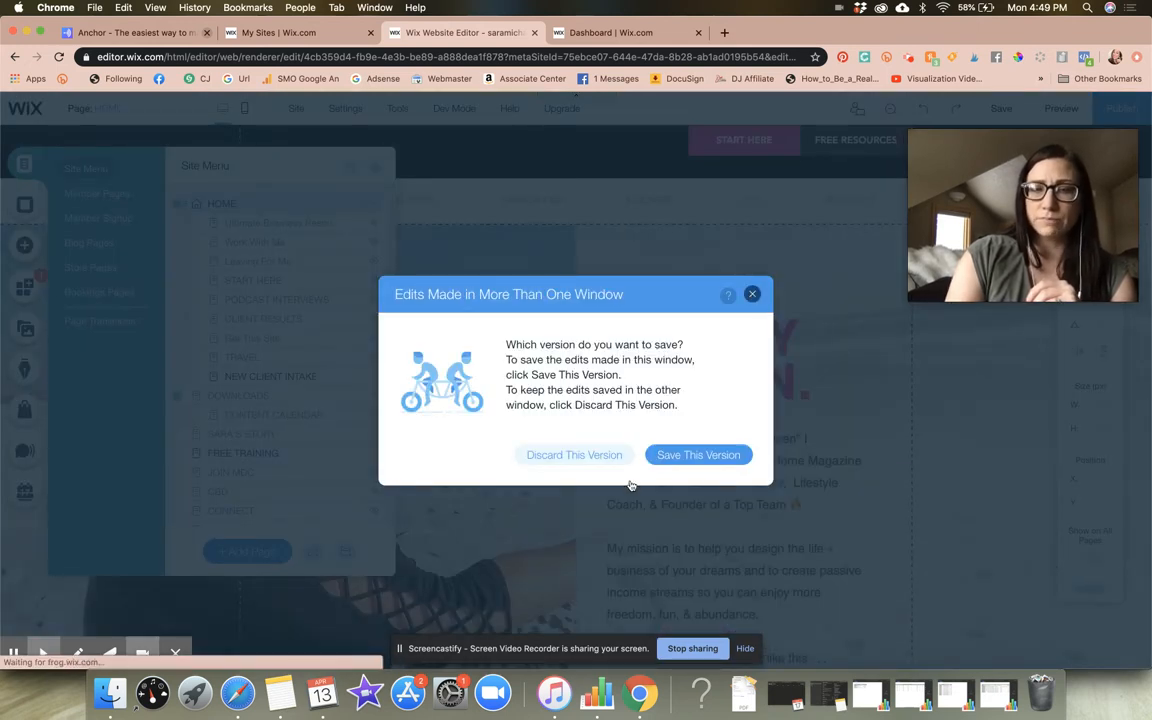
{"action": "left_click", "coordinate": [608, 456]}
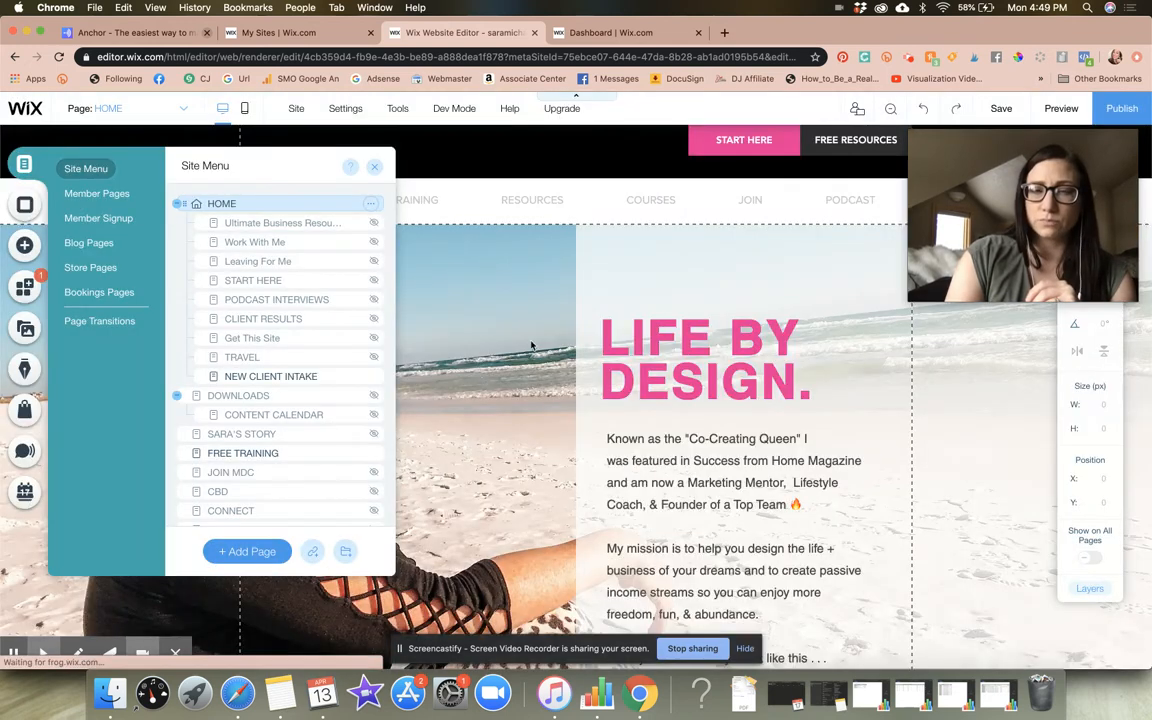
Hide the NEW CLIENT INTAKE page from the site menu
{"action": "left_click", "coordinate": [273, 378]}
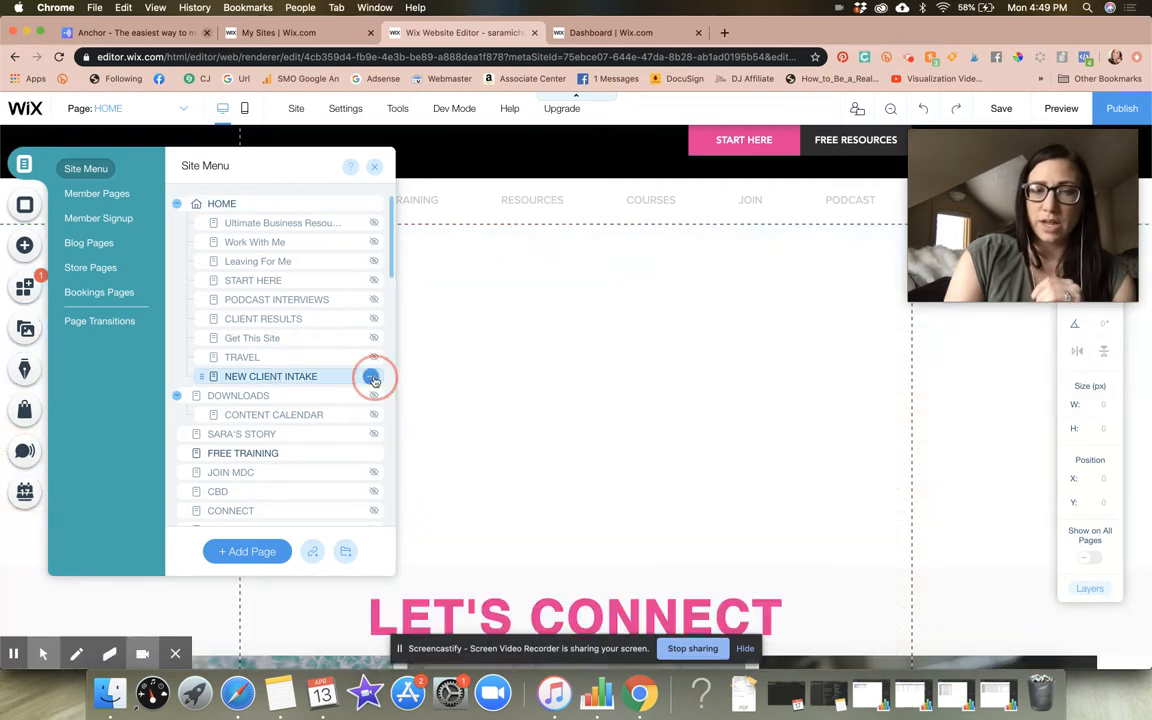
{"action": "left_click", "coordinate": [371, 378]}
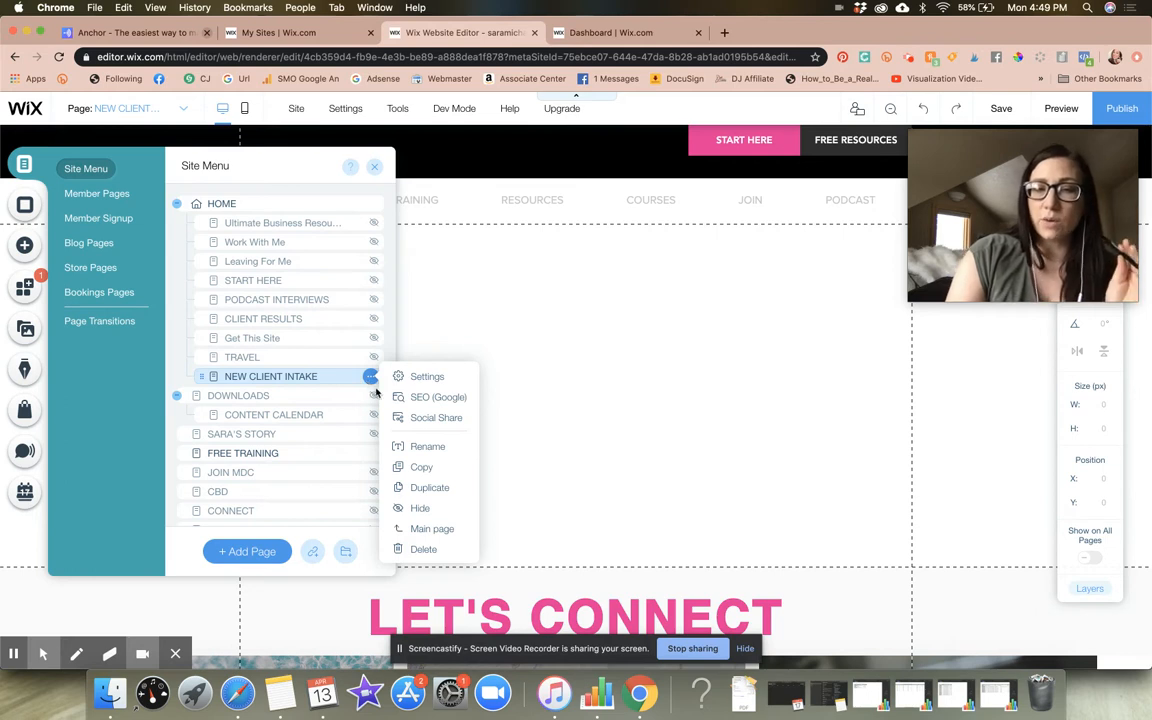
{"action": "left_click", "coordinate": [429, 512]}
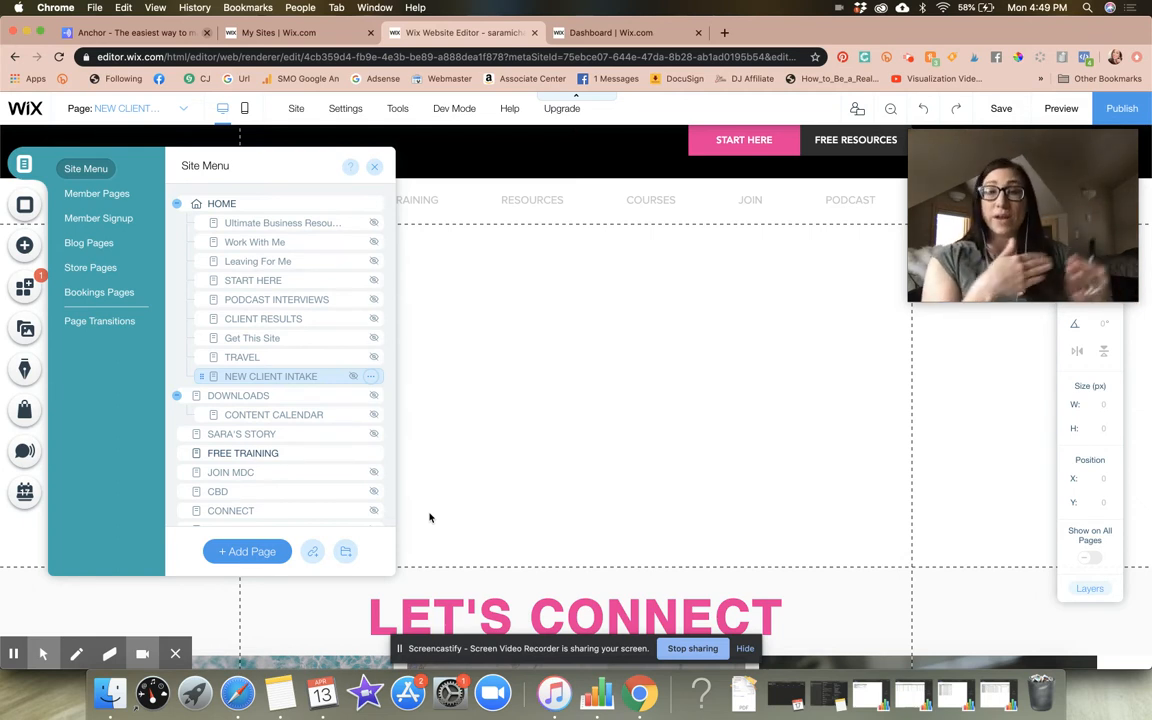
Set the NEW CLIENT INTAKE page's layout to No Header & Footer in its page settings
{"action": "left_click", "coordinate": [370, 376]}
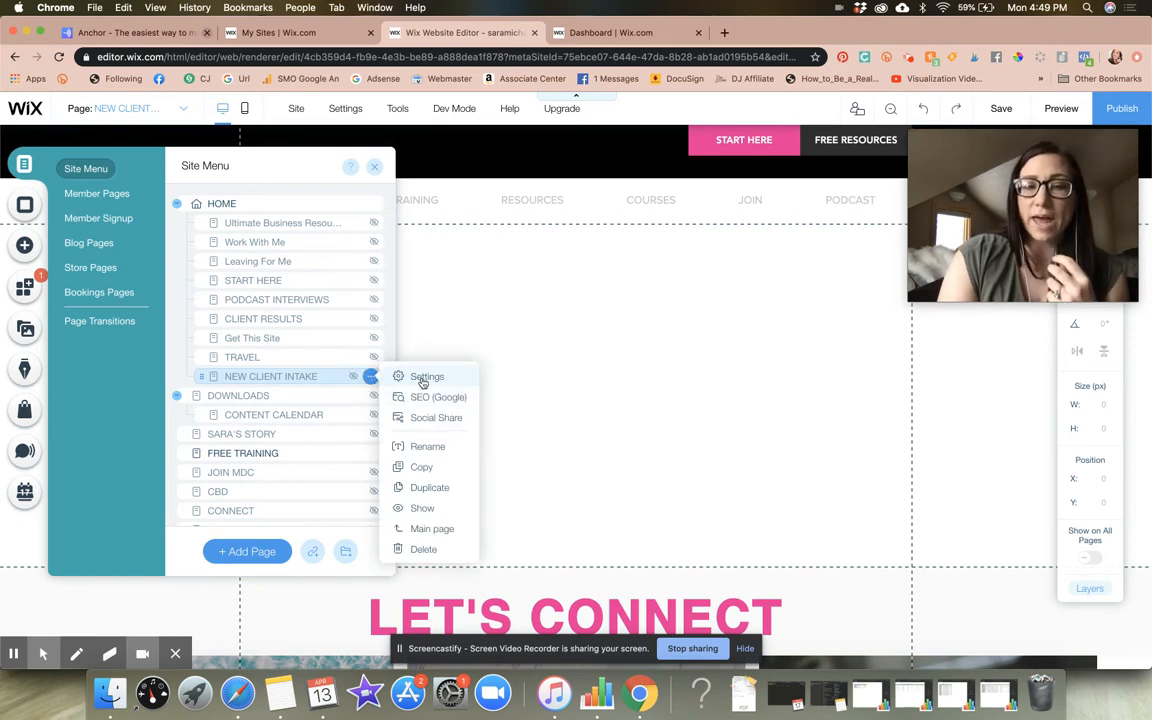
{"action": "left_click", "coordinate": [425, 377]}
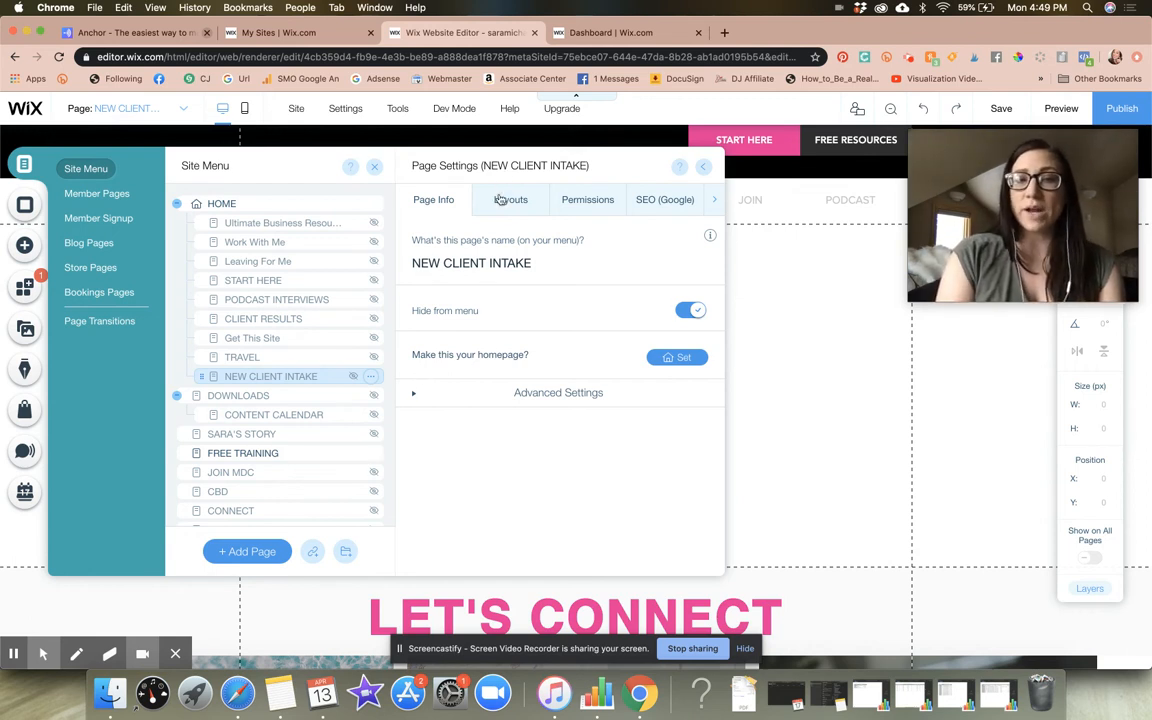
{"action": "left_click", "coordinate": [510, 204]}
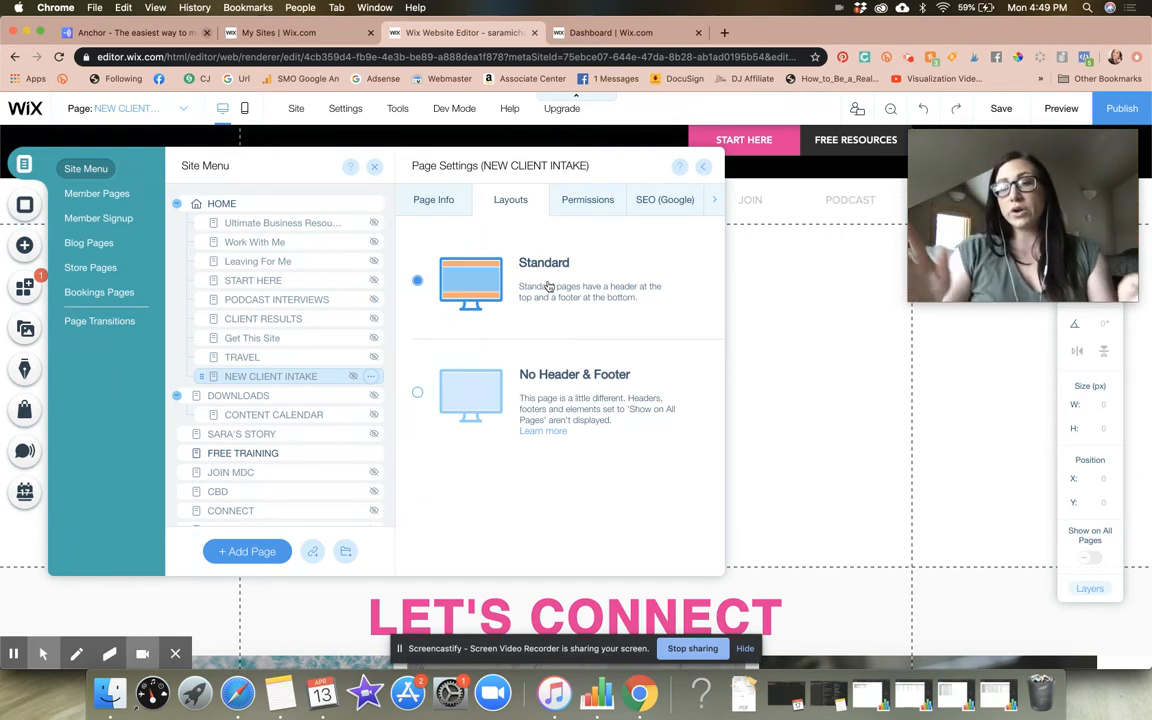
{"action": "left_click", "coordinate": [418, 394]}
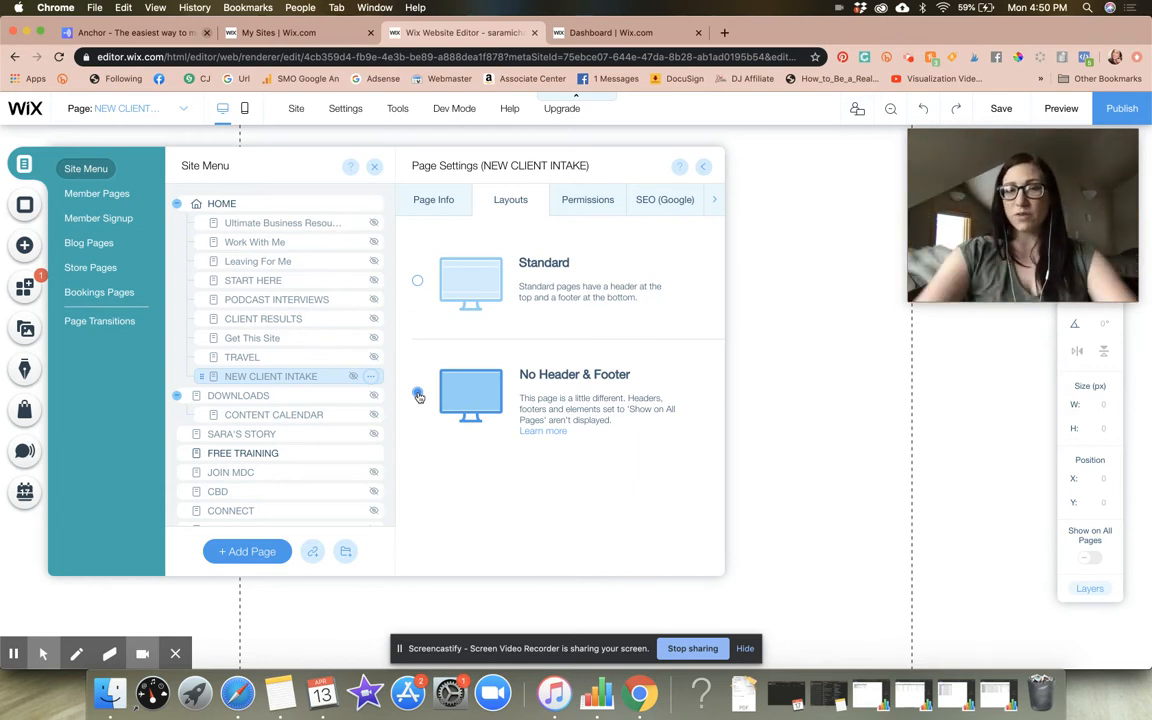
{"action": "left_click", "coordinate": [417, 396]}
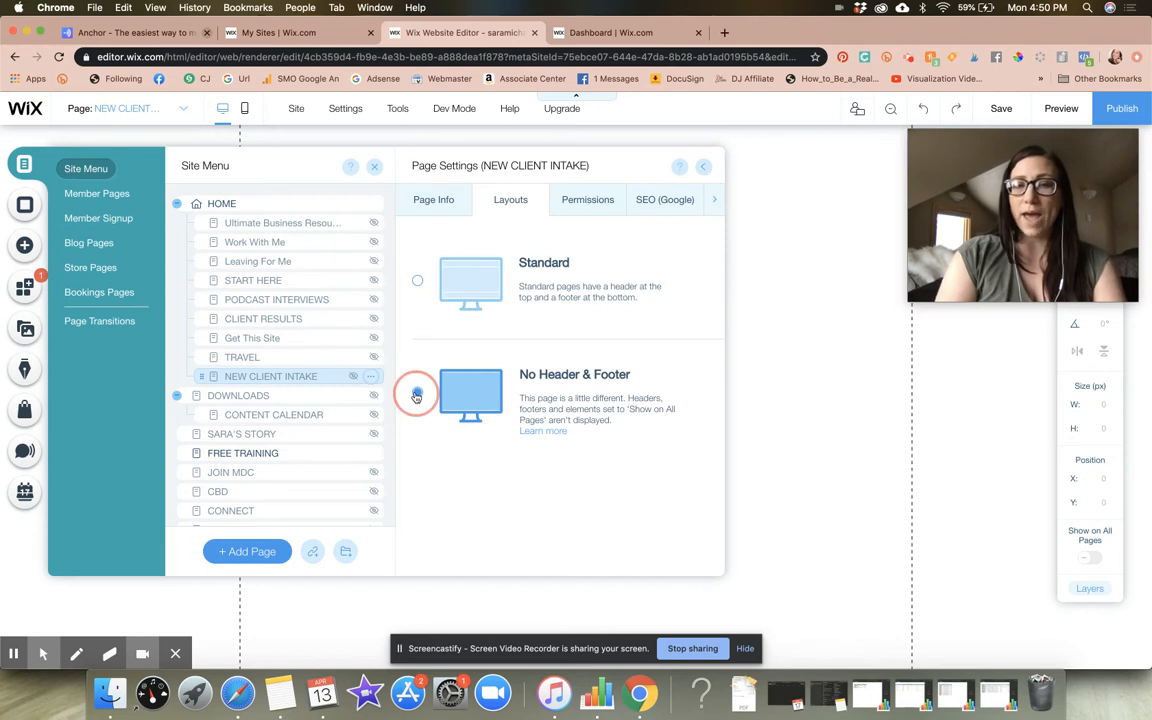
Examine the NEW CLIENT INTAKE page's URL in its SEO (Google) settings and dismiss the conflicting-edits prompt
{"action": "left_click", "coordinate": [652, 202]}
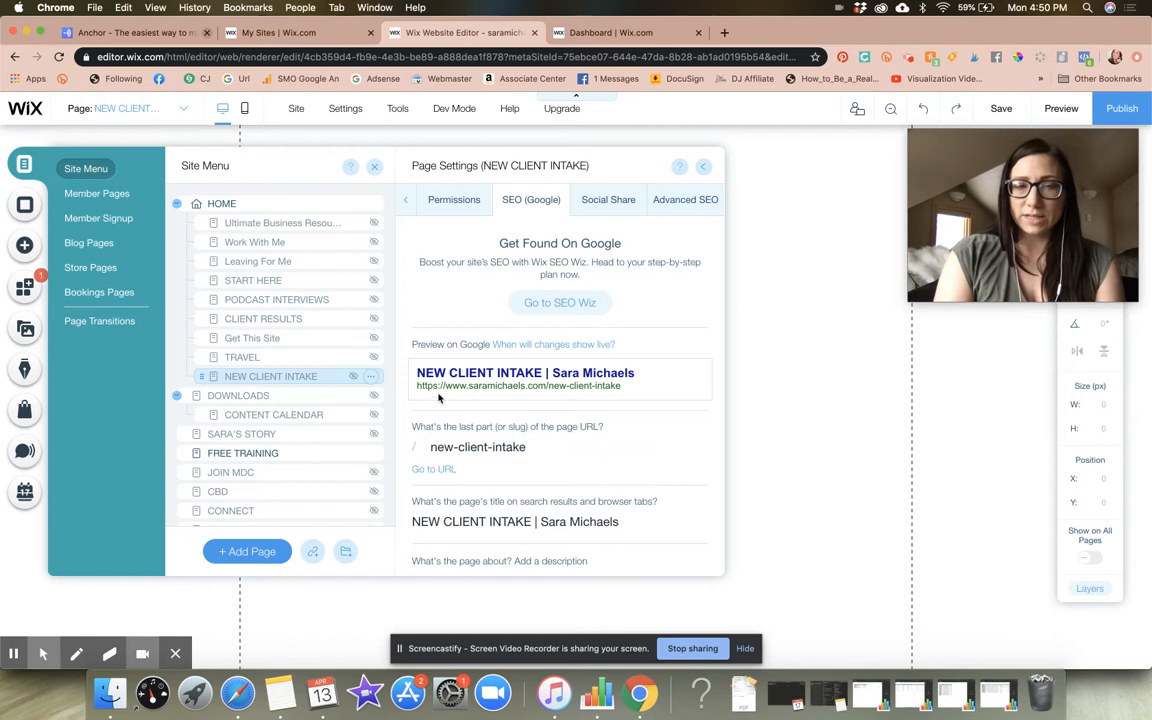
{"action": "mouse_move", "coordinate": [417, 386]}
{"action": "left_mouse_down"}
{"action": "mouse_move", "coordinate": [632, 387]}
{"action": "mouse_move", "coordinate": [414, 395]}
{"action": "left_mouse_up"}
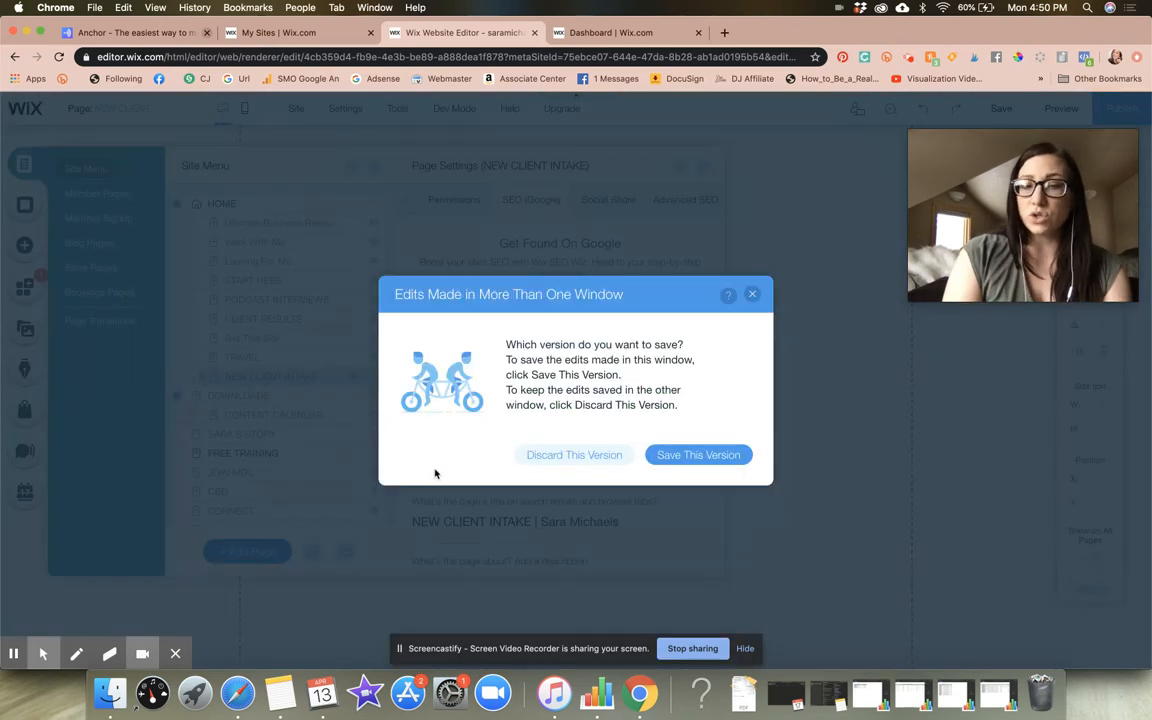
{"action": "left_click", "coordinate": [752, 295]}
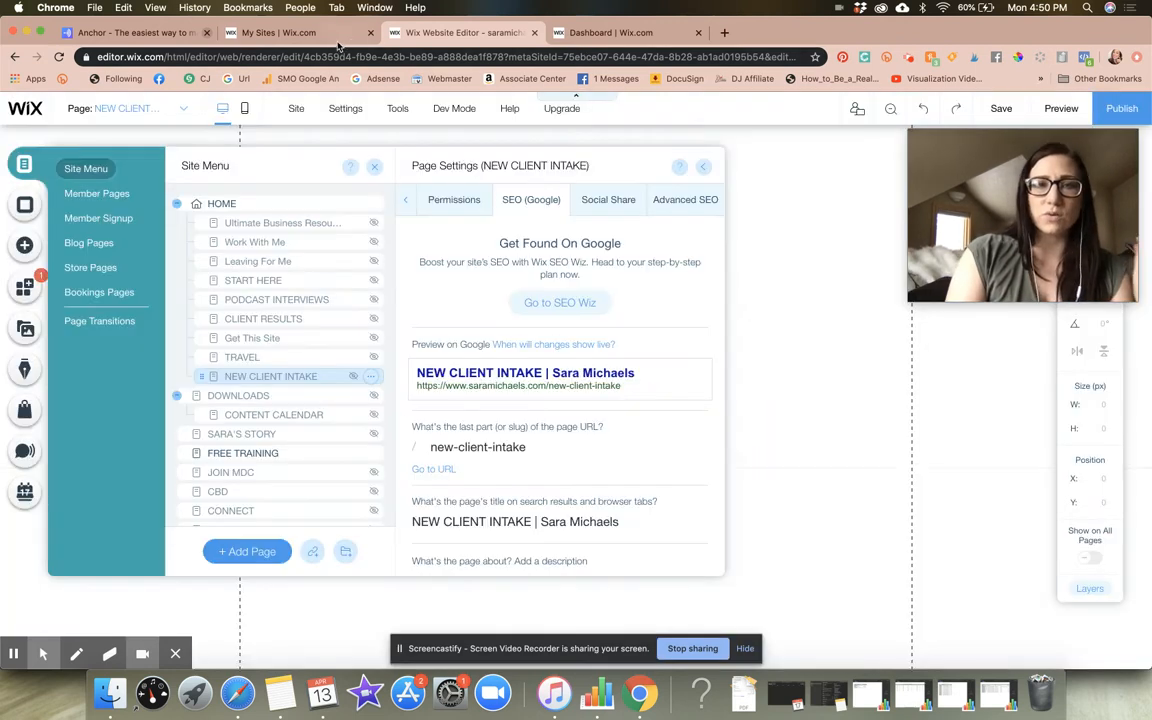
Check the other open Wix pages, including My Sites and the dashboard, for a duplicate editor window
{"action": "left_click", "coordinate": [272, 33]}
{"action": "left_click", "coordinate": [443, 38]}
{"action": "left_click", "coordinate": [585, 35]}
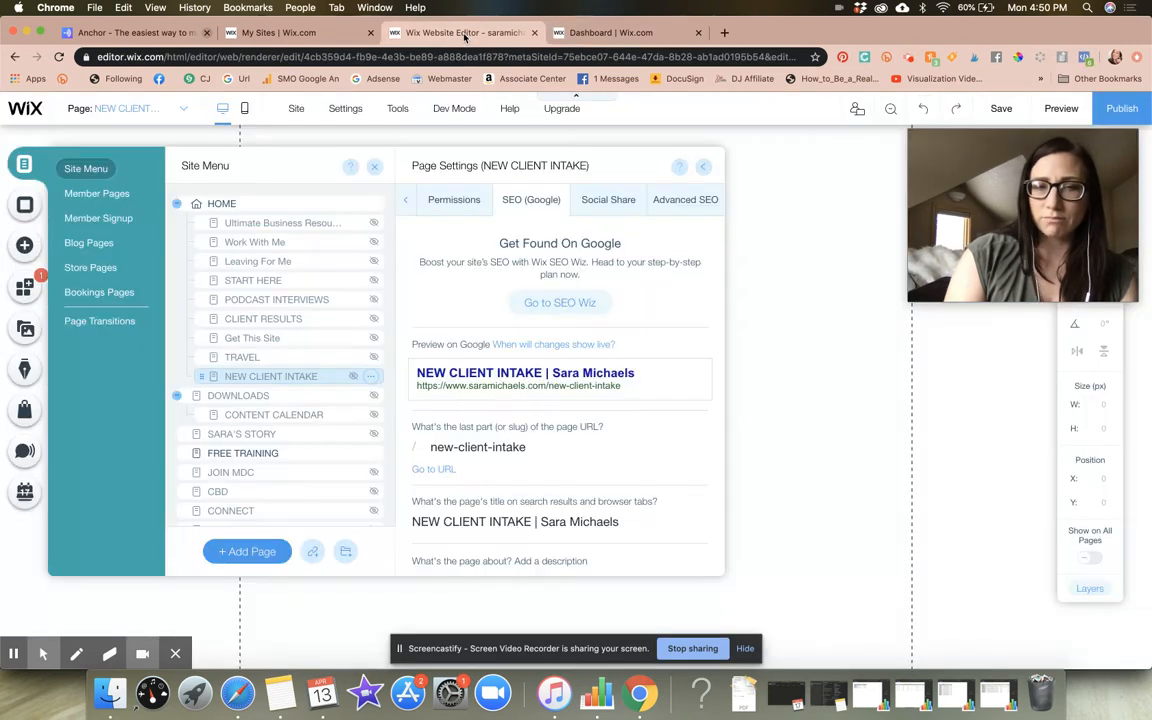
Return to the website editor and open the NEW CLIENT INTAKE page's URL from its SEO settings
{"action": "left_click", "coordinate": [464, 34]}
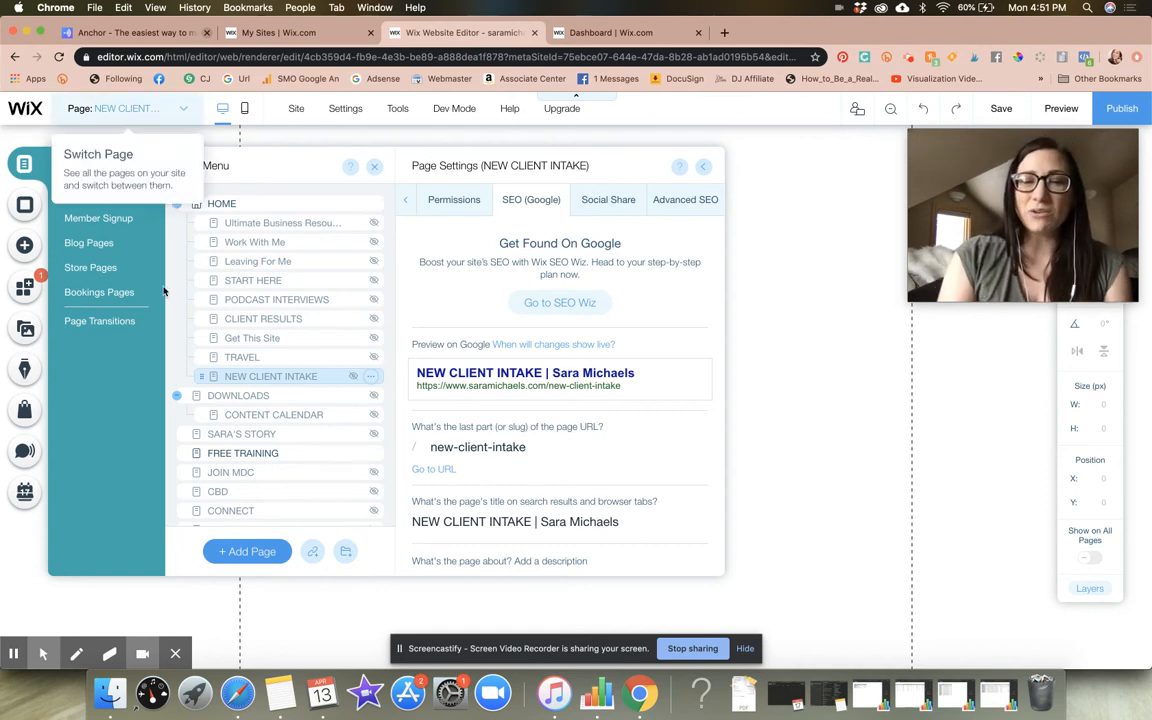
{"action": "left_click", "coordinate": [445, 470]}
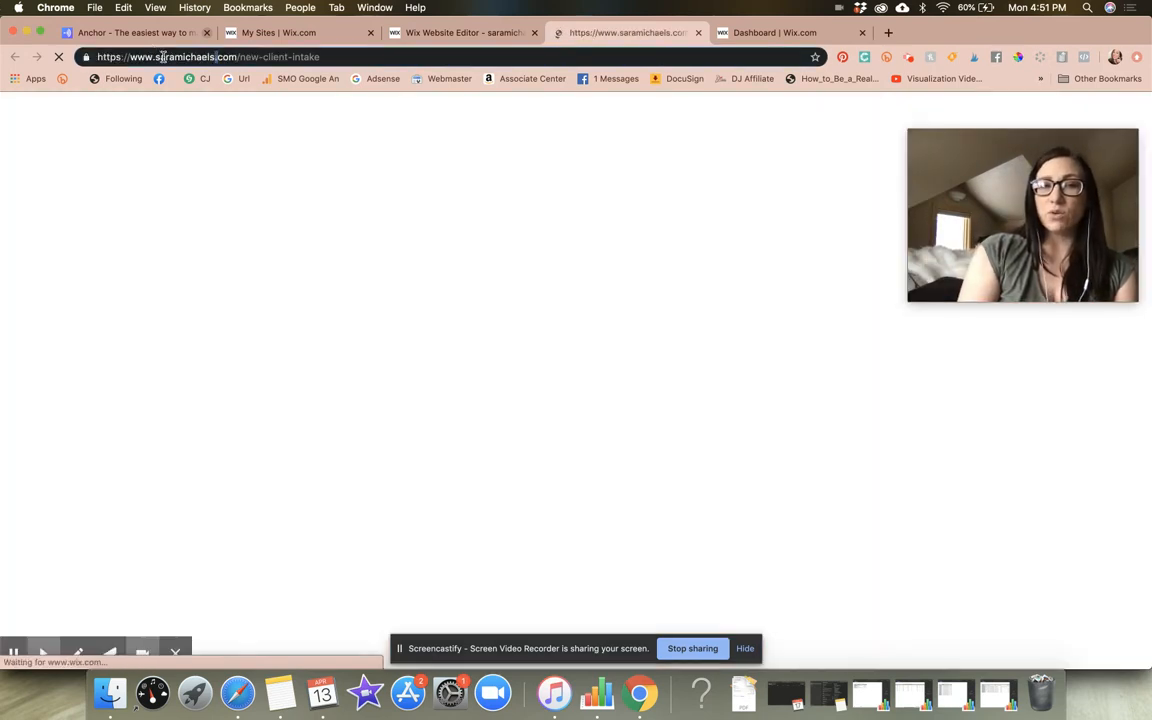
Select the NEW CLIENT INTAKE page's full web address, check My Sites, and close the page settings and Site Menu in the editor
{"action": "left_click", "coordinate": [163, 57]}
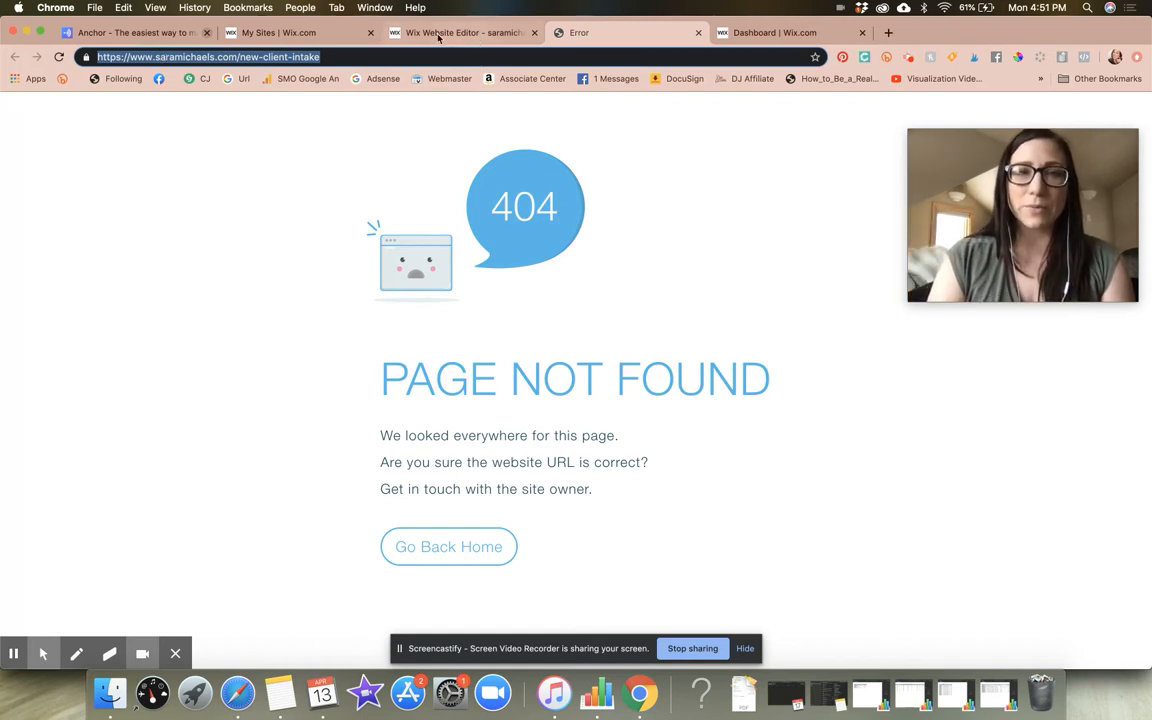
{"action": "left_click", "coordinate": [320, 35]}
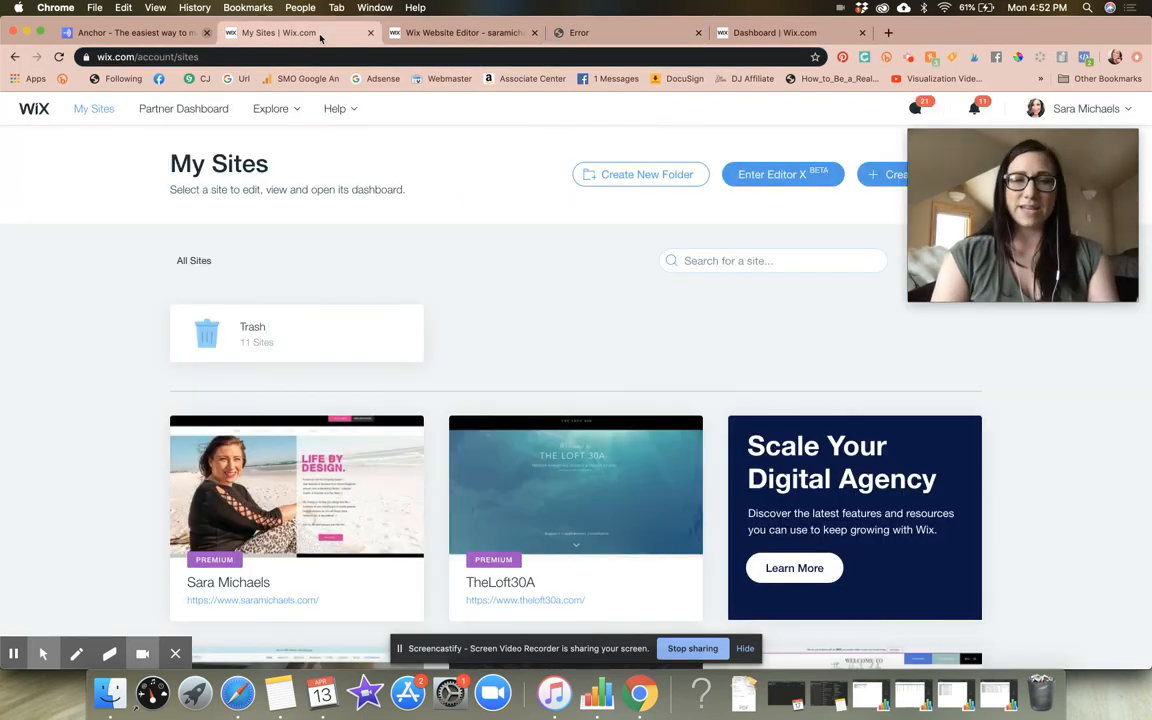
{"action": "left_click", "coordinate": [455, 32]}
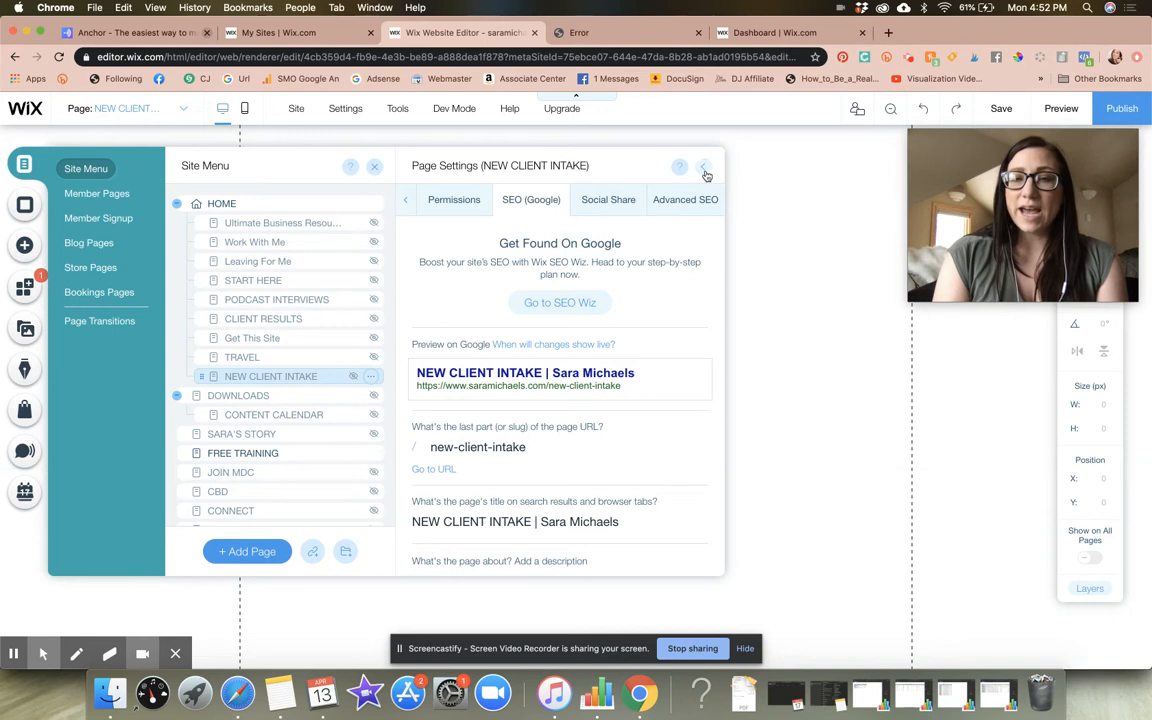
{"action": "left_click", "coordinate": [705, 172]}
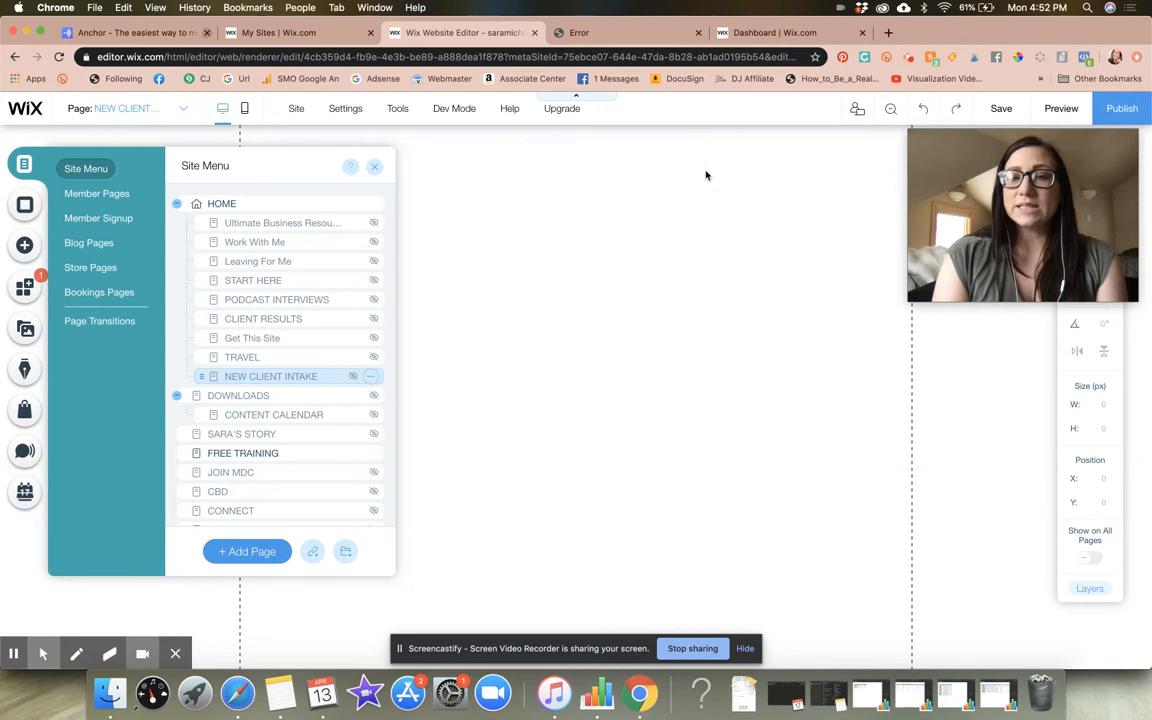
{"action": "left_click", "coordinate": [373, 166]}
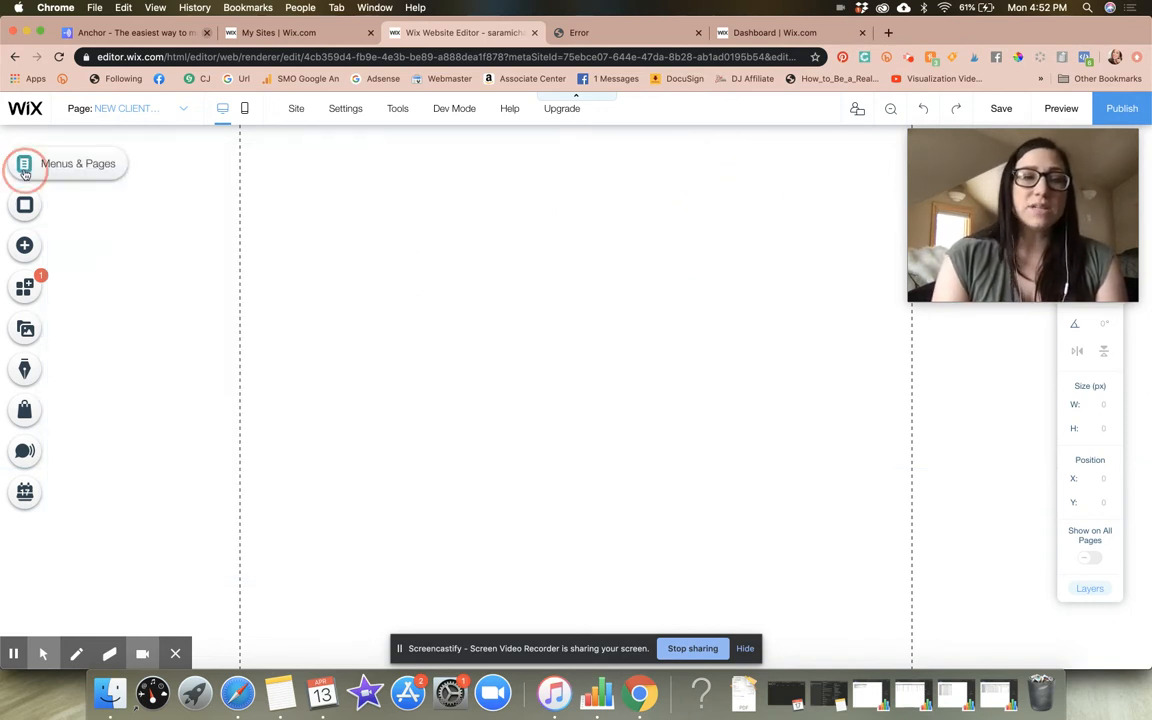
Open the HOME page for editing from the site's page list and find its FREE TRAININGS heading strip
{"action": "left_click", "coordinate": [24, 172]}
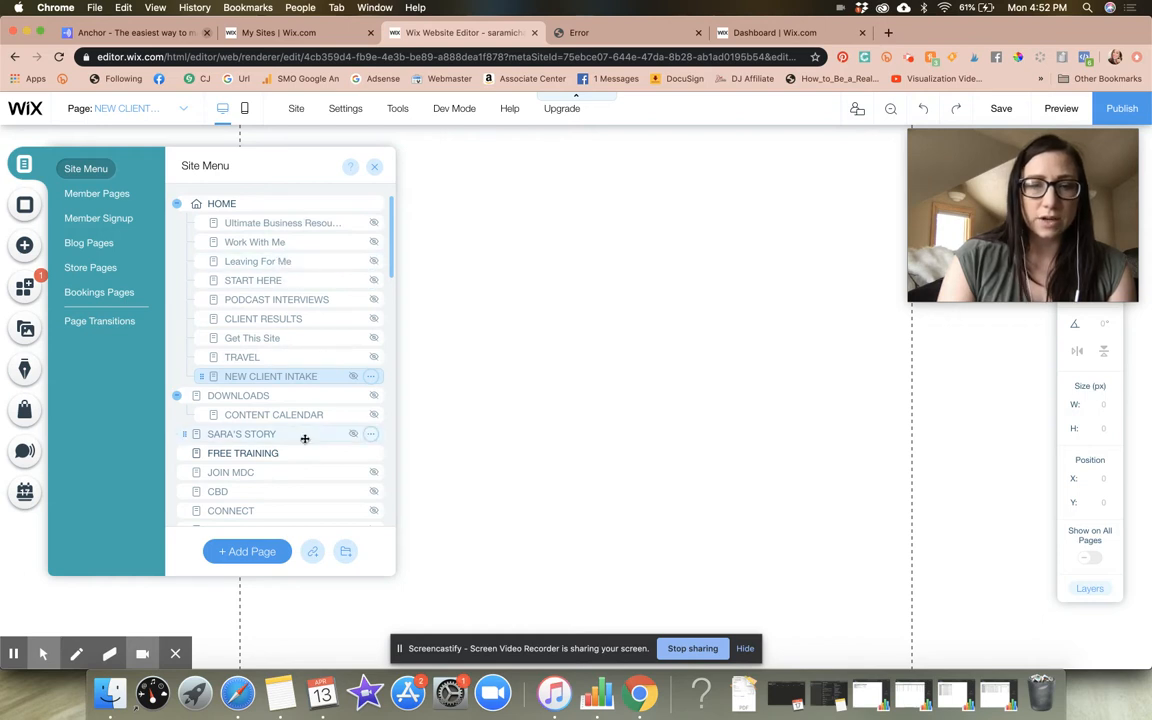
{"action": "scroll", "coordinate": [303, 440], "scroll_direction": "down", "scroll_amount": 3}
{"action": "scroll", "coordinate": [303, 440], "scroll_direction": "up", "scroll_amount": 3}
{"action": "left_click", "coordinate": [251, 201]}
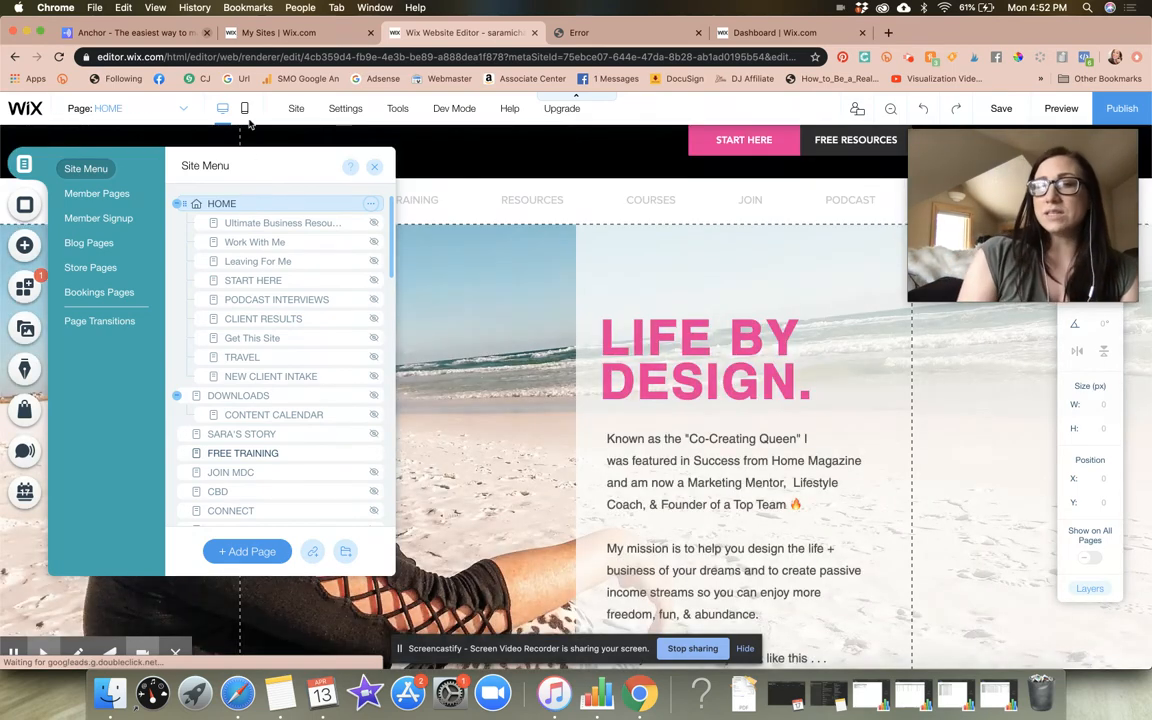
{"action": "left_click", "coordinate": [497, 290]}
{"action": "scroll", "coordinate": [501, 300], "scroll_direction": "down", "scroll_amount": 10}
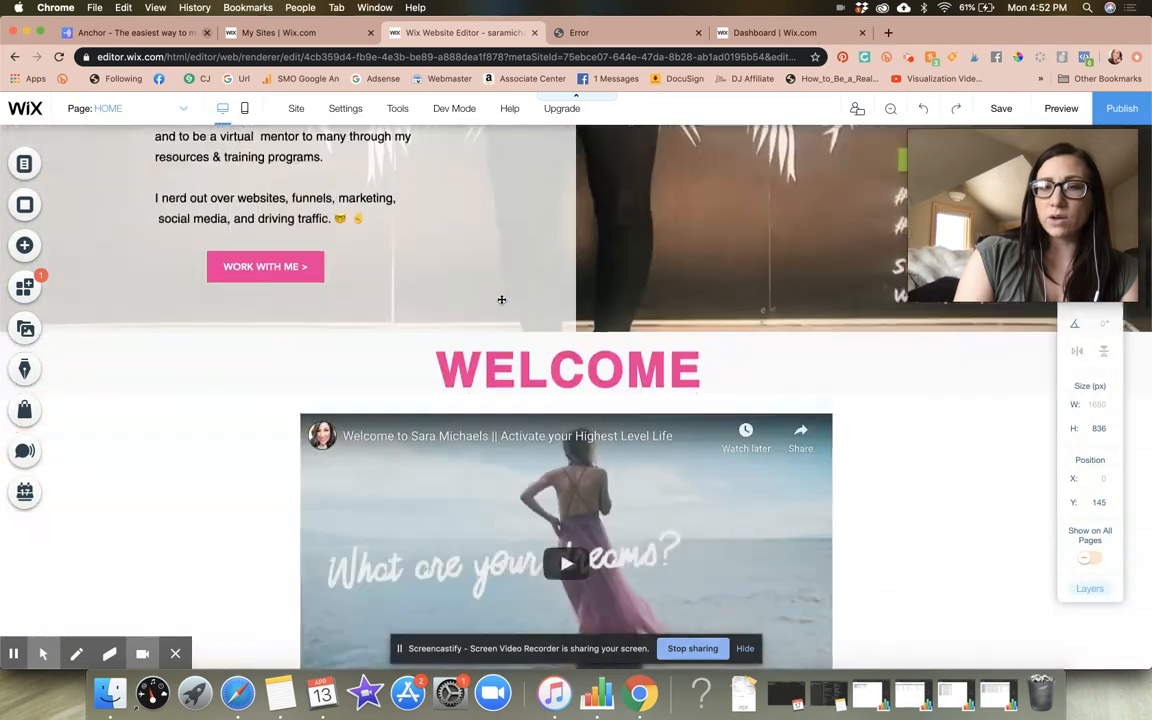
{"action": "left_click", "coordinate": [797, 226]}
{"action": "left_click_drag", "start_coordinate": [1031, 146], "coordinate": [1024, 250]}
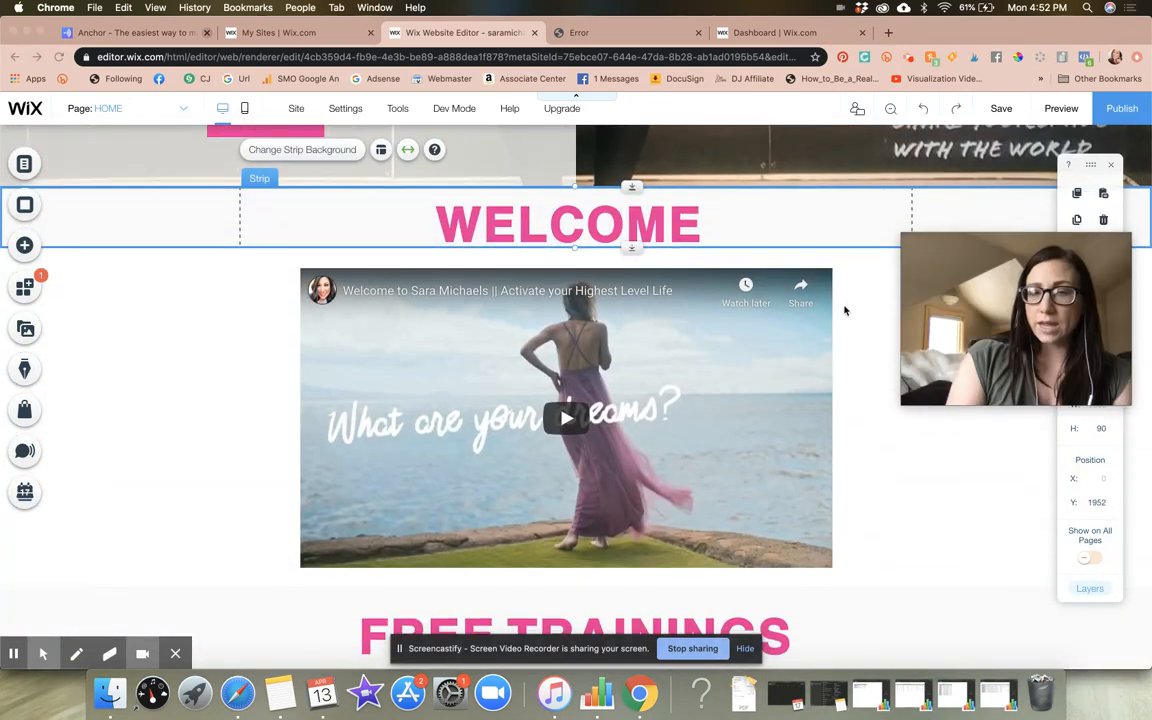
{"action": "scroll", "coordinate": [843, 310], "scroll_direction": "down", "scroll_amount": 4}
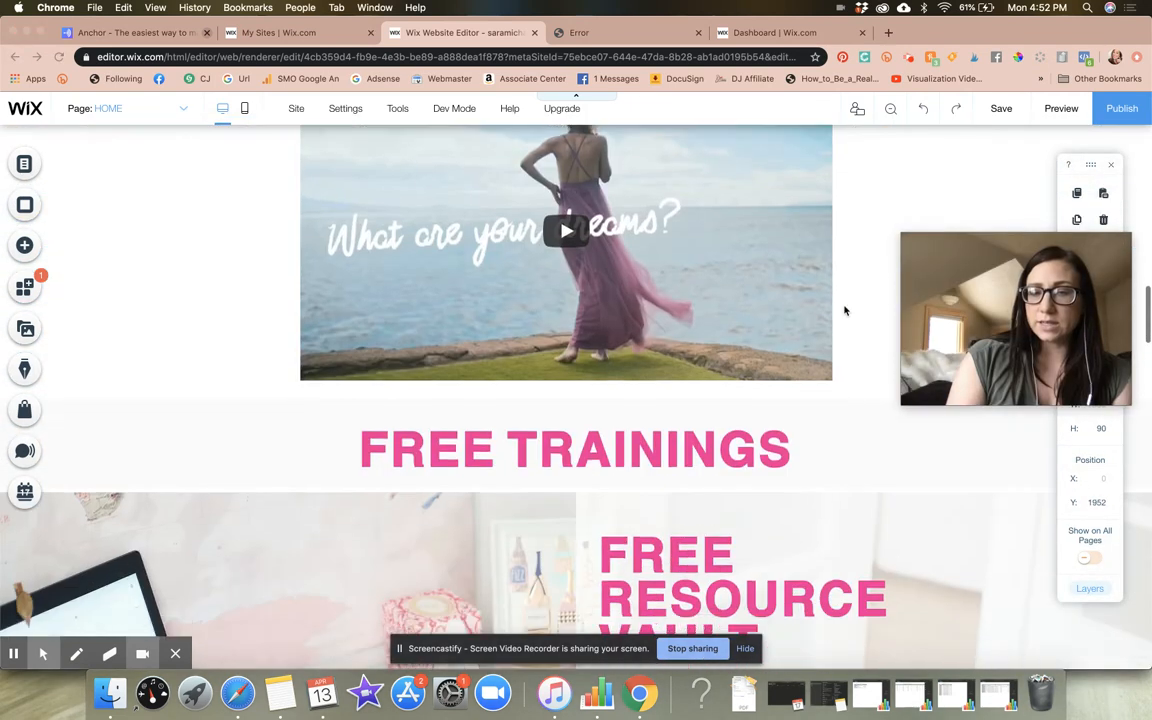
Nudge the FREE TRAININGS heading text slightly upward within its strip, to about Y 2567, and reselect the strip
{"action": "left_click", "coordinate": [842, 449]}
{"action": "left_click", "coordinate": [940, 450]}
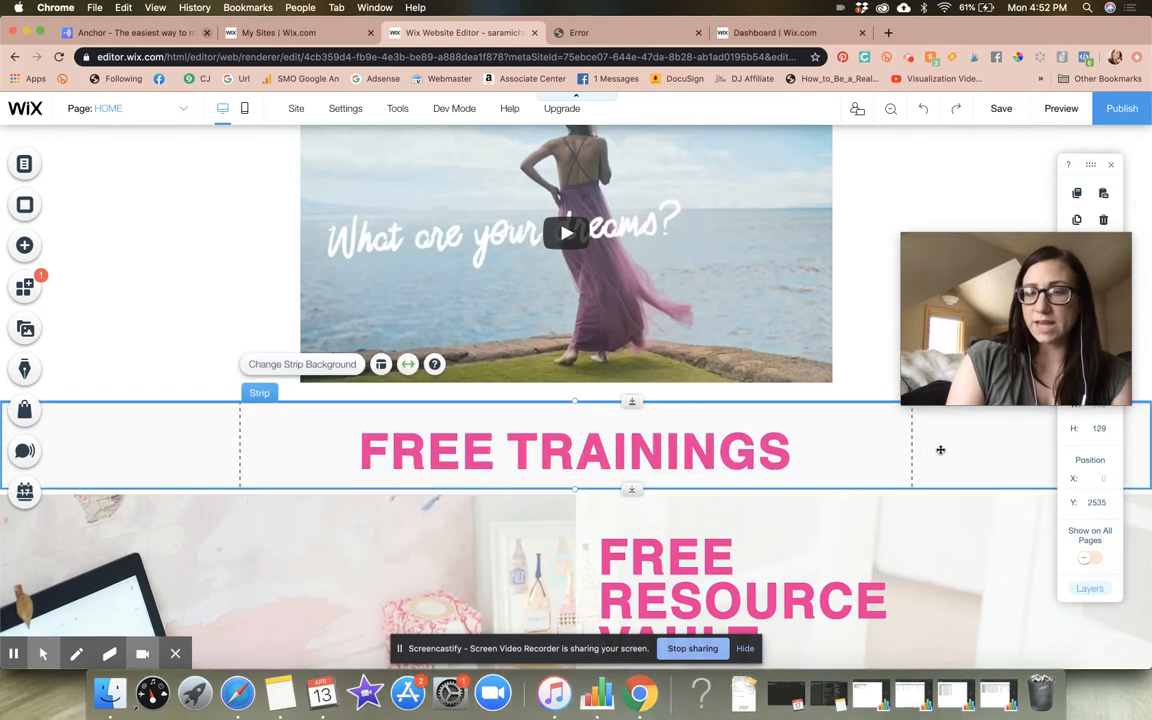
{"action": "left_click_drag", "start_coordinate": [609, 457], "coordinate": [609, 451]}
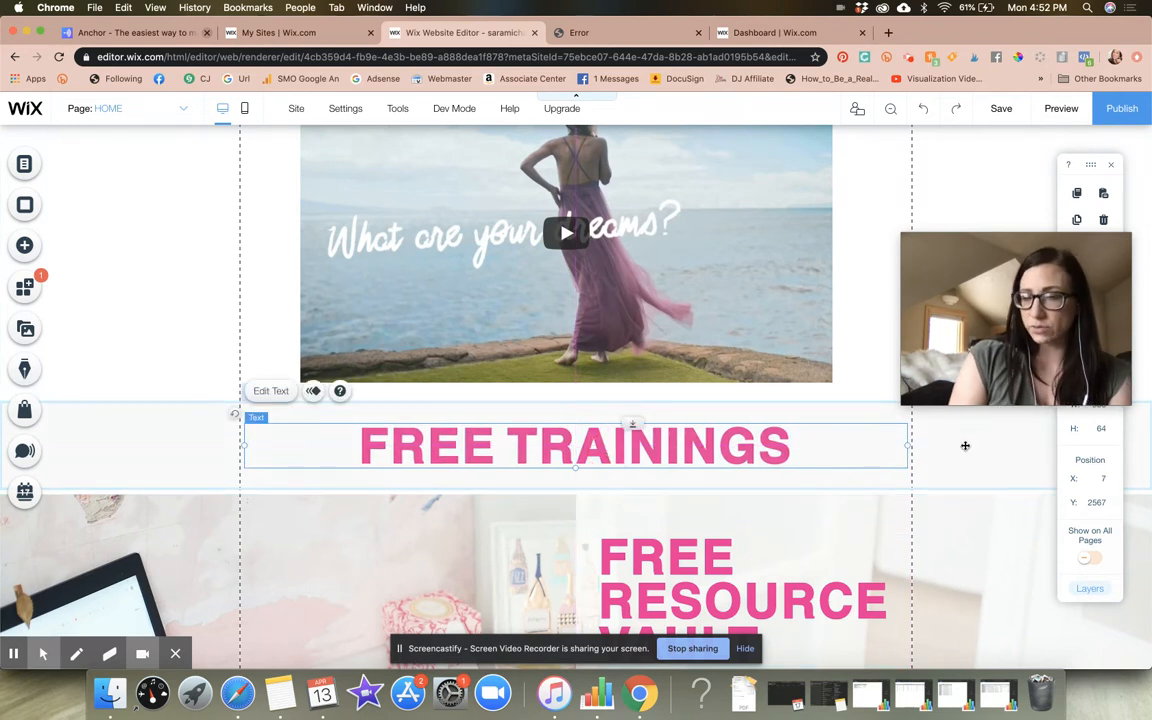
{"action": "left_click", "coordinate": [964, 445]}
{"action": "left_click_drag", "start_coordinate": [1045, 257], "coordinate": [933, 182]}
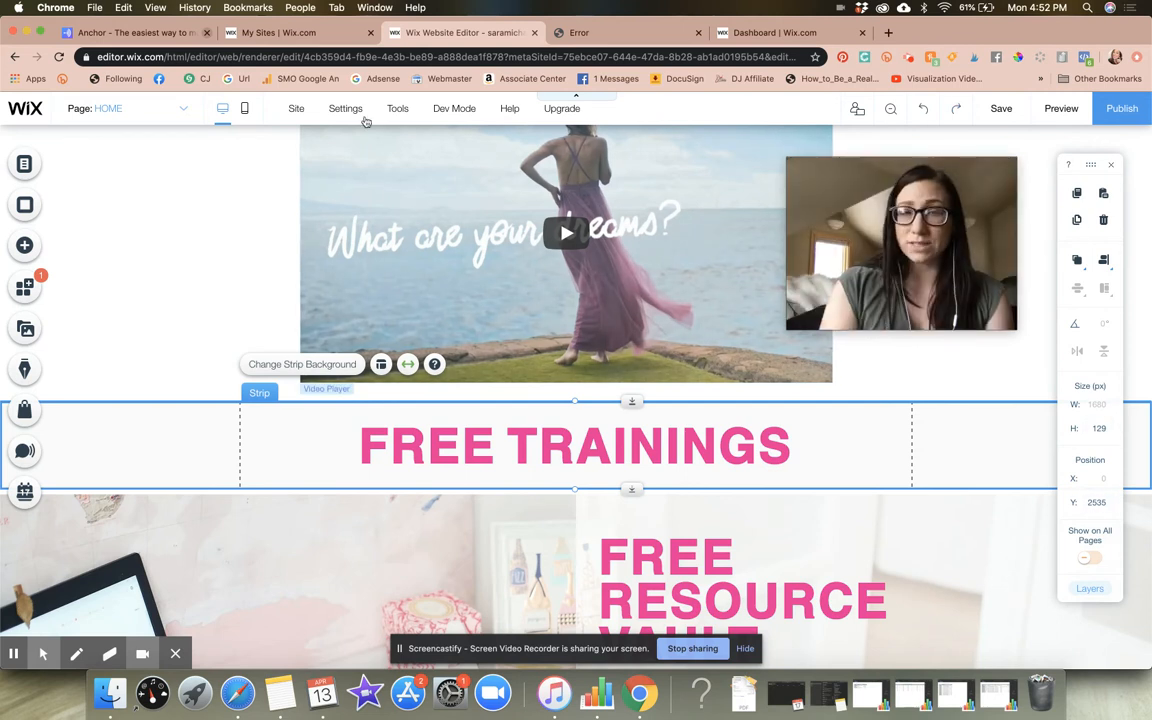
Toggle the display of the editing Toolbar off and back on
{"action": "mouse_move", "coordinate": [405, 113]}
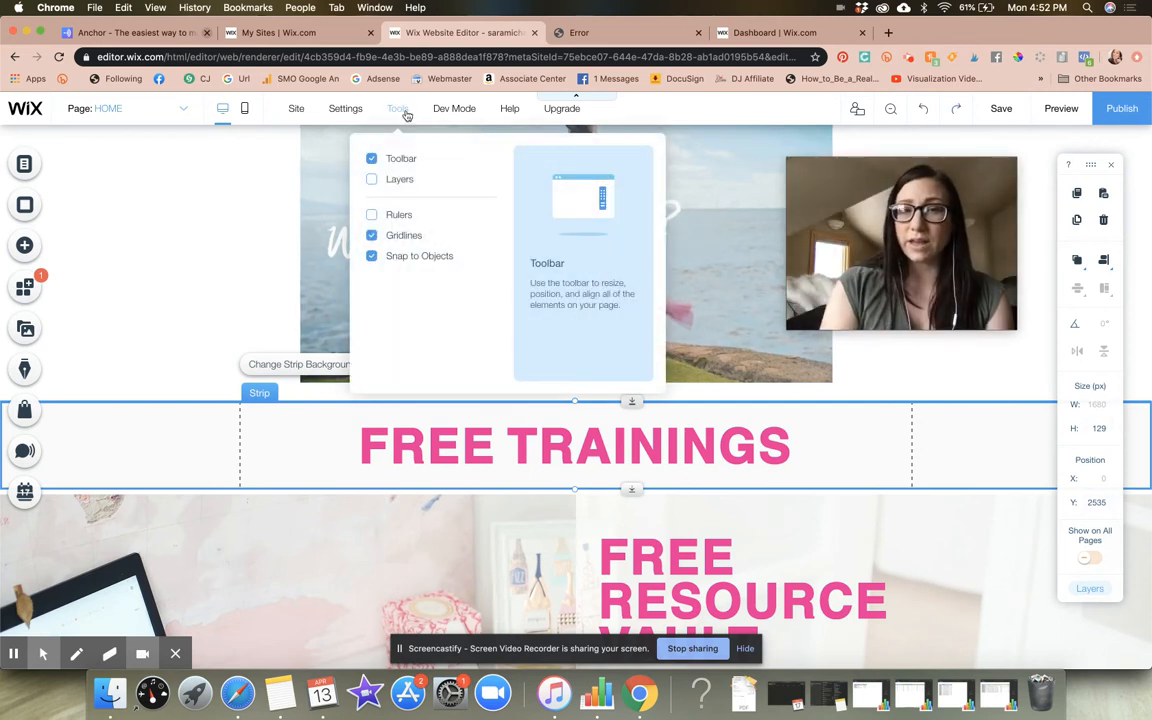
{"action": "left_click", "coordinate": [371, 158]}
{"action": "left_click", "coordinate": [371, 158]}
{"action": "left_click", "coordinate": [371, 158]}
{"action": "left_click", "coordinate": [371, 158]}
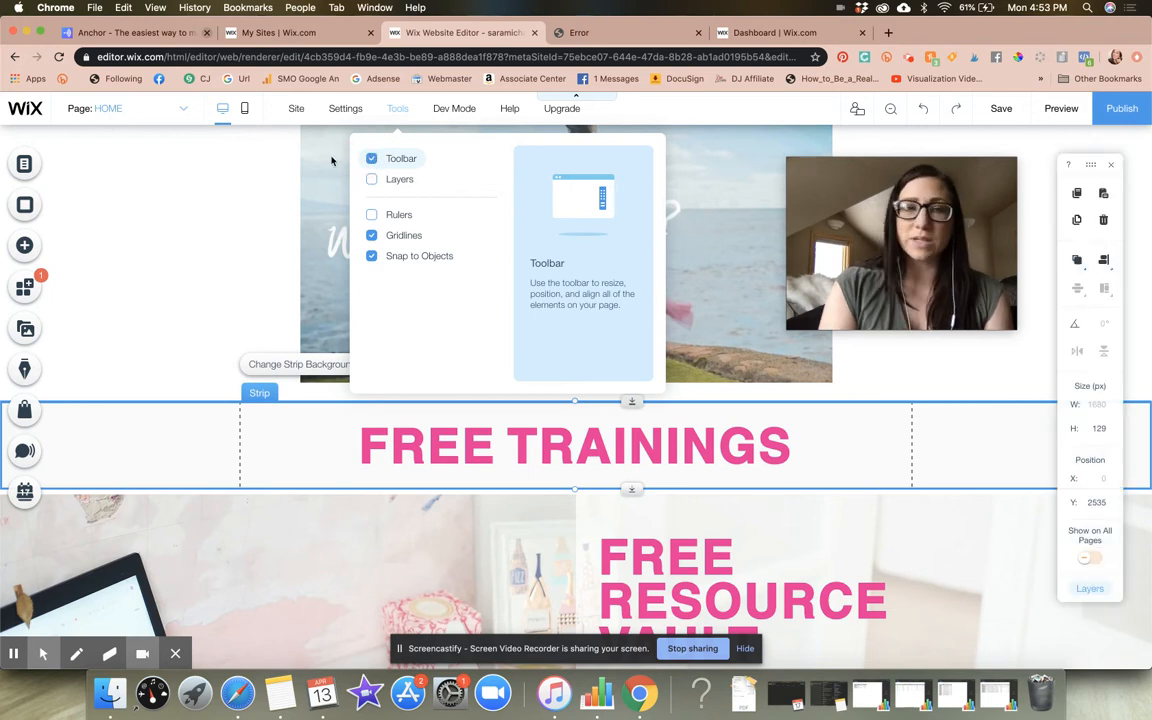
{"action": "left_click", "coordinate": [254, 183]}
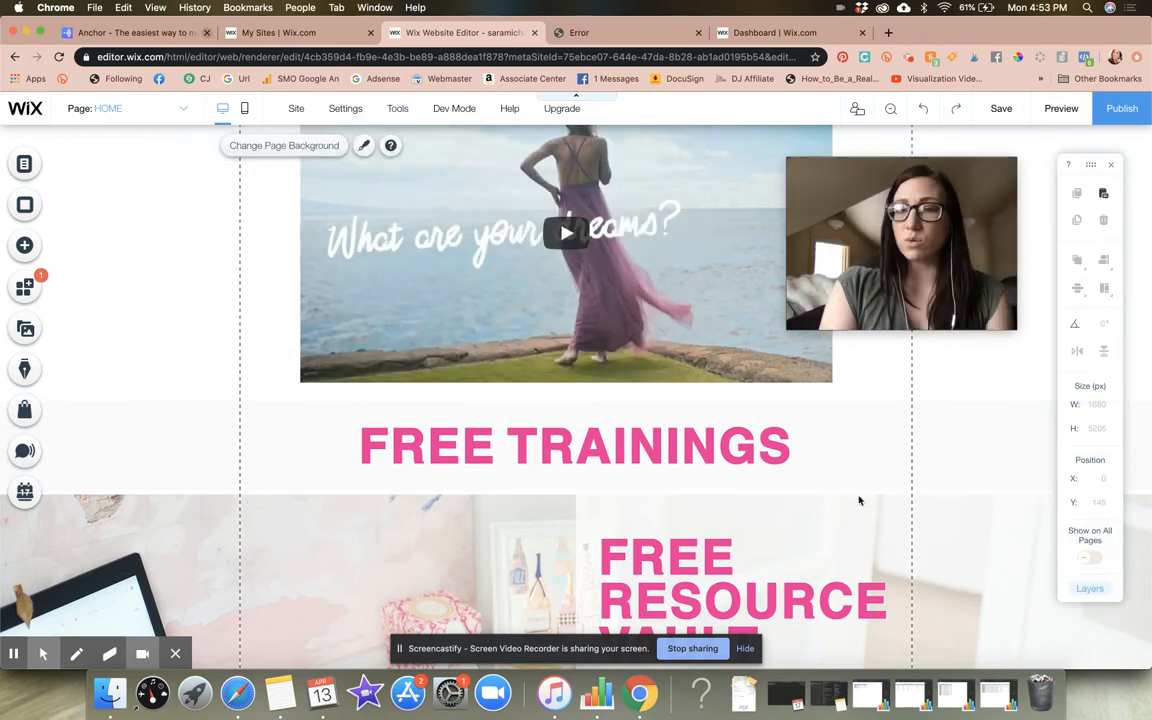
Copy the HOME page's FREE TRAININGS strip and keep this window's edits by choosing Save This Version in the conflicting-edits prompt
{"action": "left_click", "coordinate": [938, 451]}
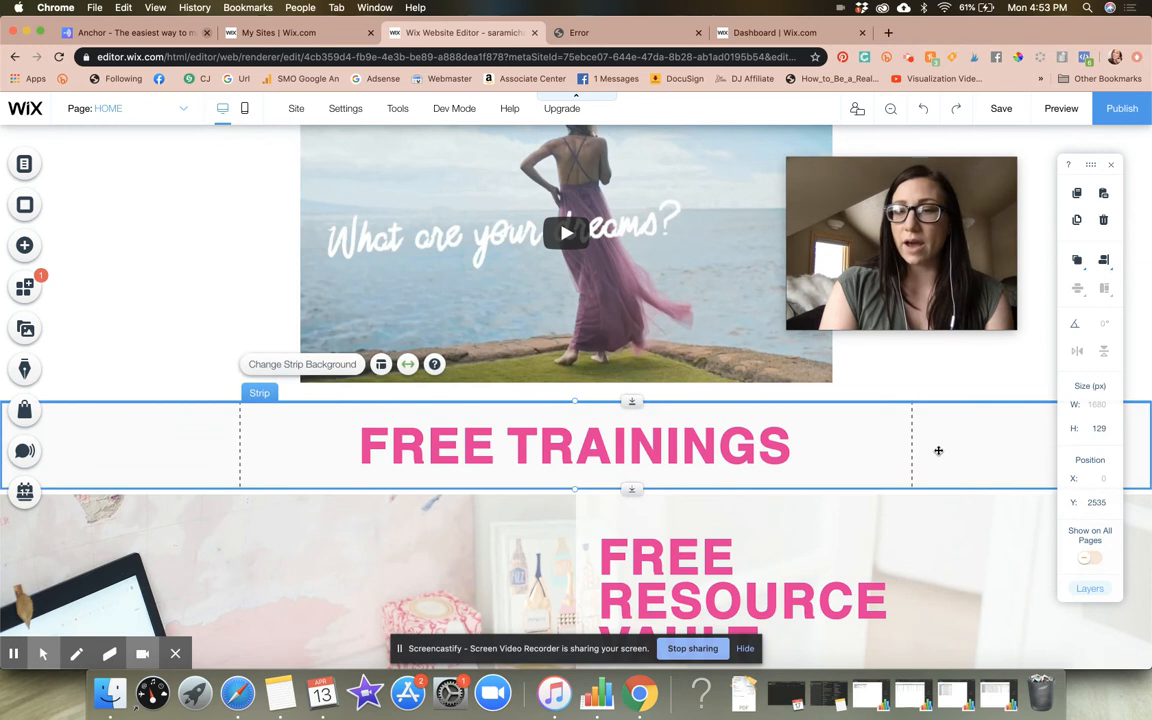
{"action": "left_click", "coordinate": [1078, 194]}
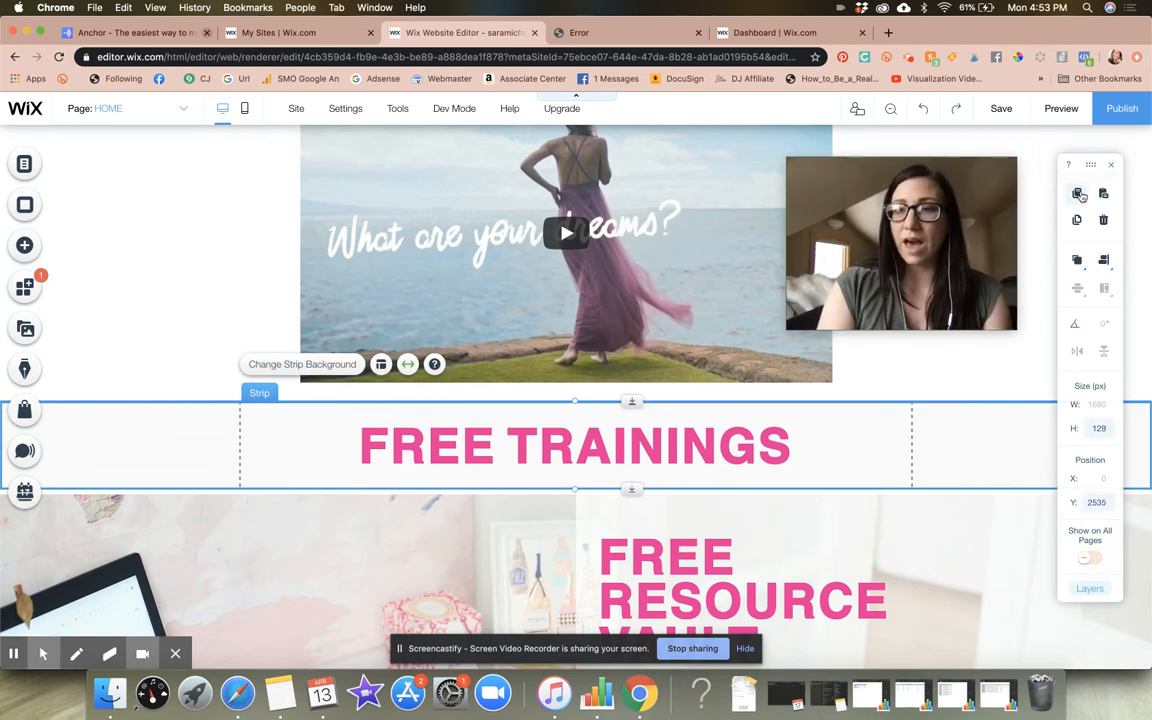
{"action": "left_click", "coordinate": [29, 172]}
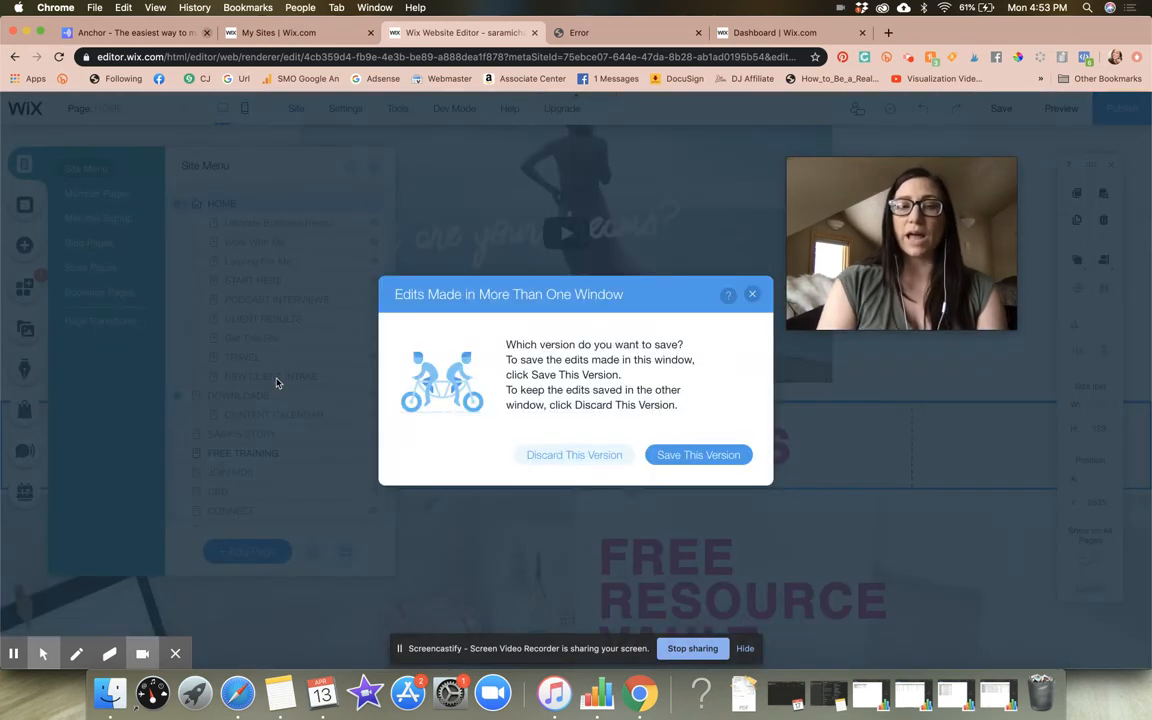
{"action": "left_click", "coordinate": [700, 459]}
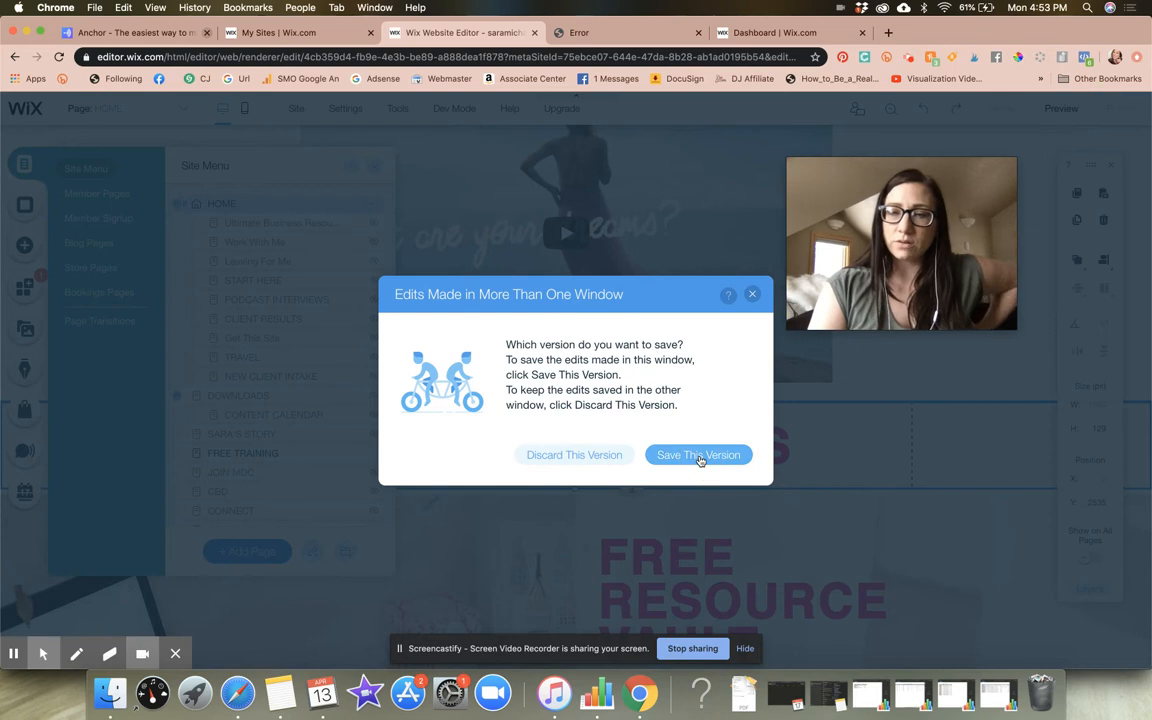
{"action": "left_click", "coordinate": [700, 459]}
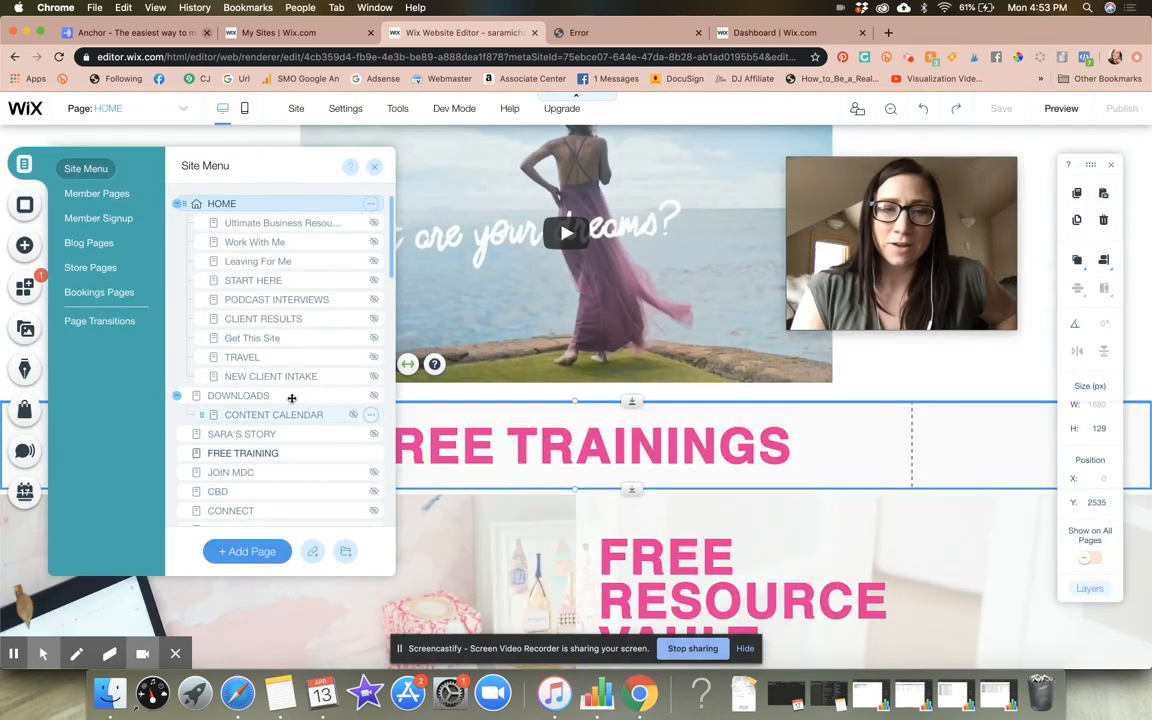
Paste the copied FREE TRAININGS strip onto the NEW CLIENT INTAKE page and save the site without publishing
{"action": "left_click", "coordinate": [283, 377]}
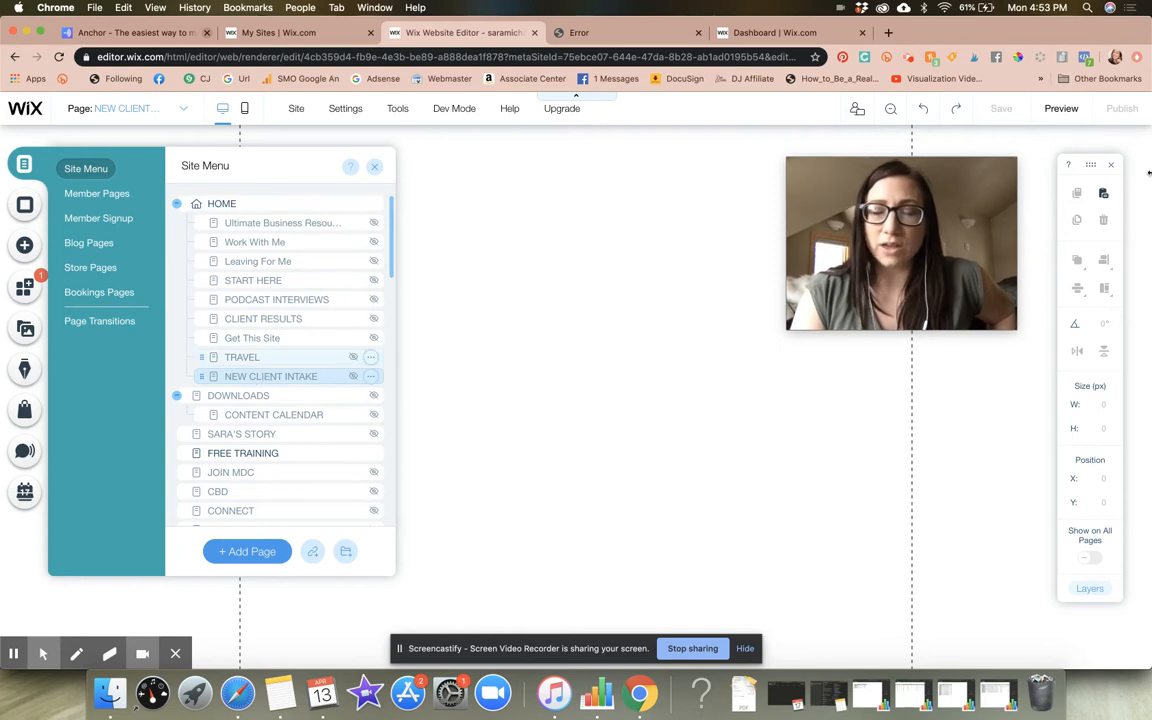
{"action": "left_click", "coordinate": [1101, 194]}
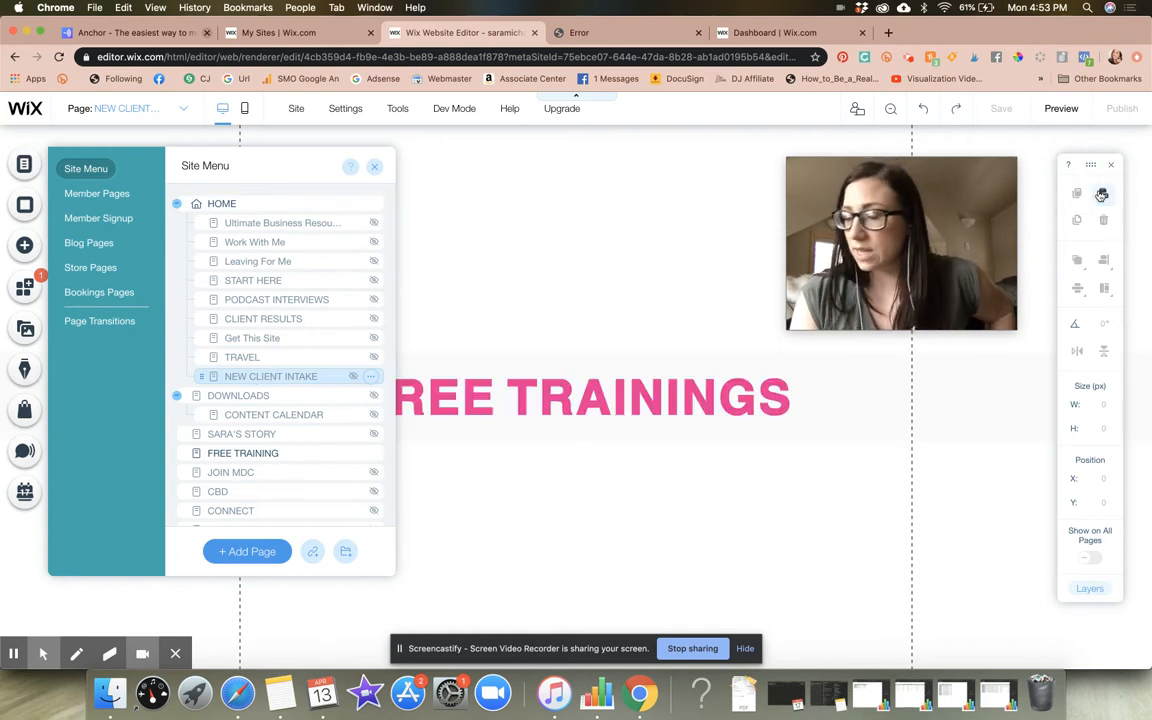
{"action": "key", "text": "super+s"}
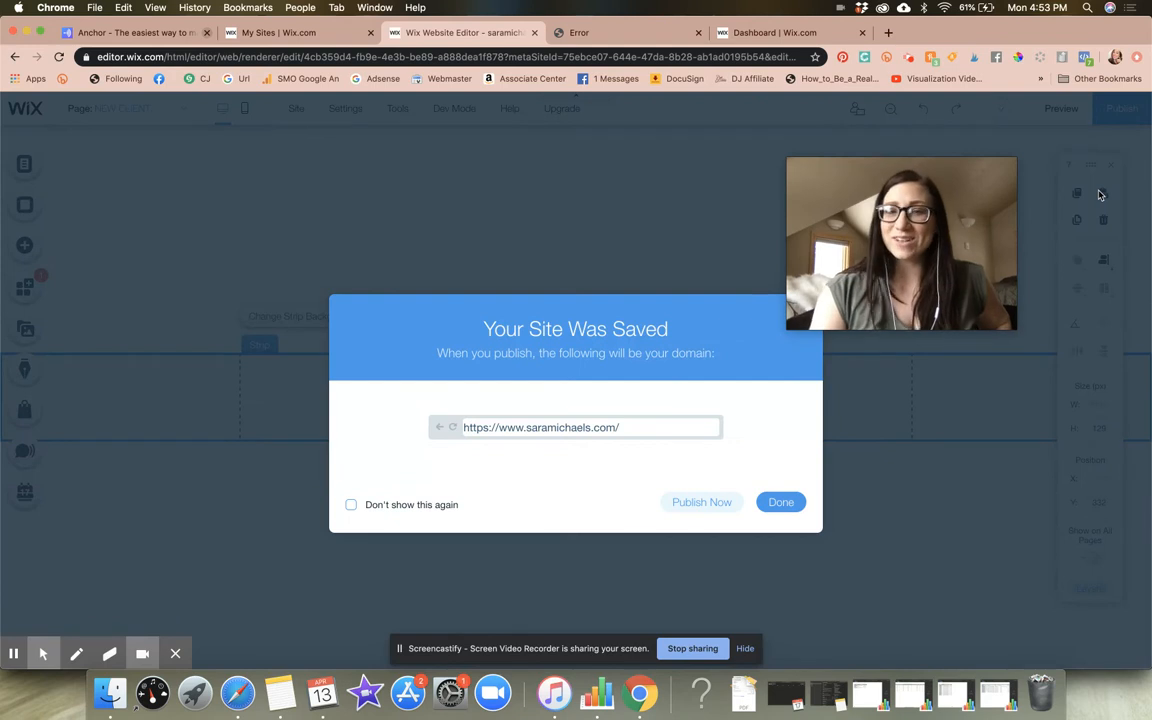
{"action": "left_click", "coordinate": [780, 503]}
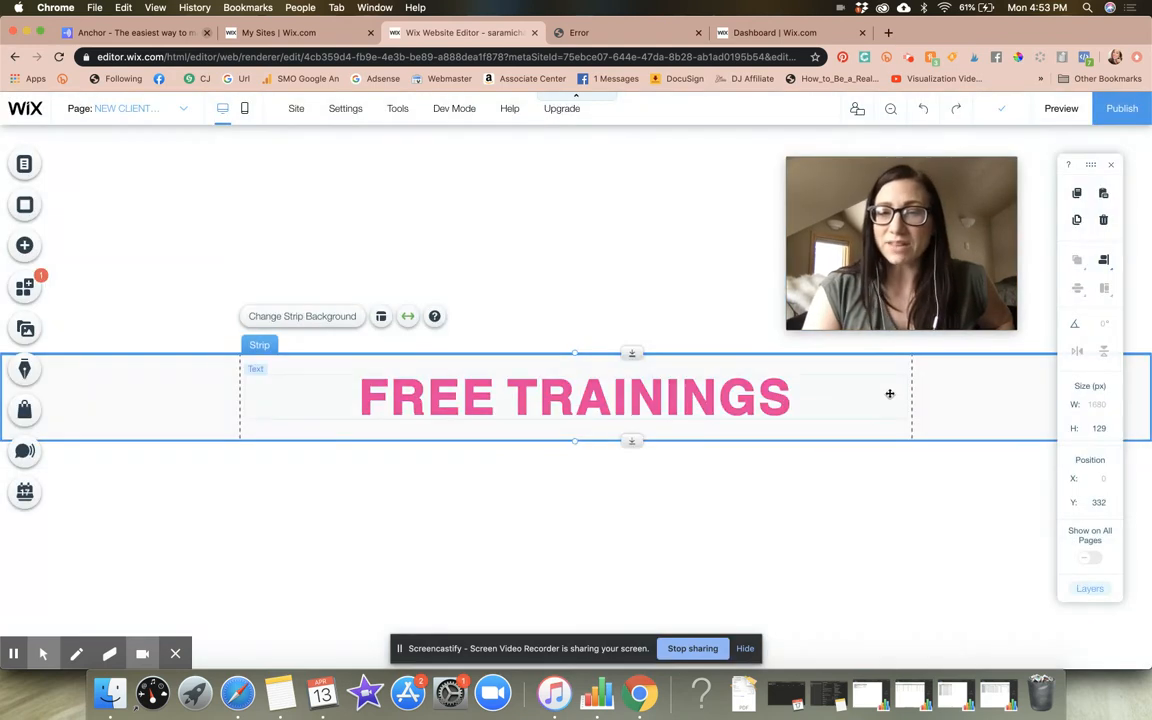
Move the pasted strip up to the top of the NEW CLIENT INTAKE page, at about Y 14
{"action": "left_click", "coordinate": [891, 393]}
{"action": "left_click", "coordinate": [946, 400]}
{"action": "left_click_drag", "start_coordinate": [946, 398], "coordinate": [929, 184]}
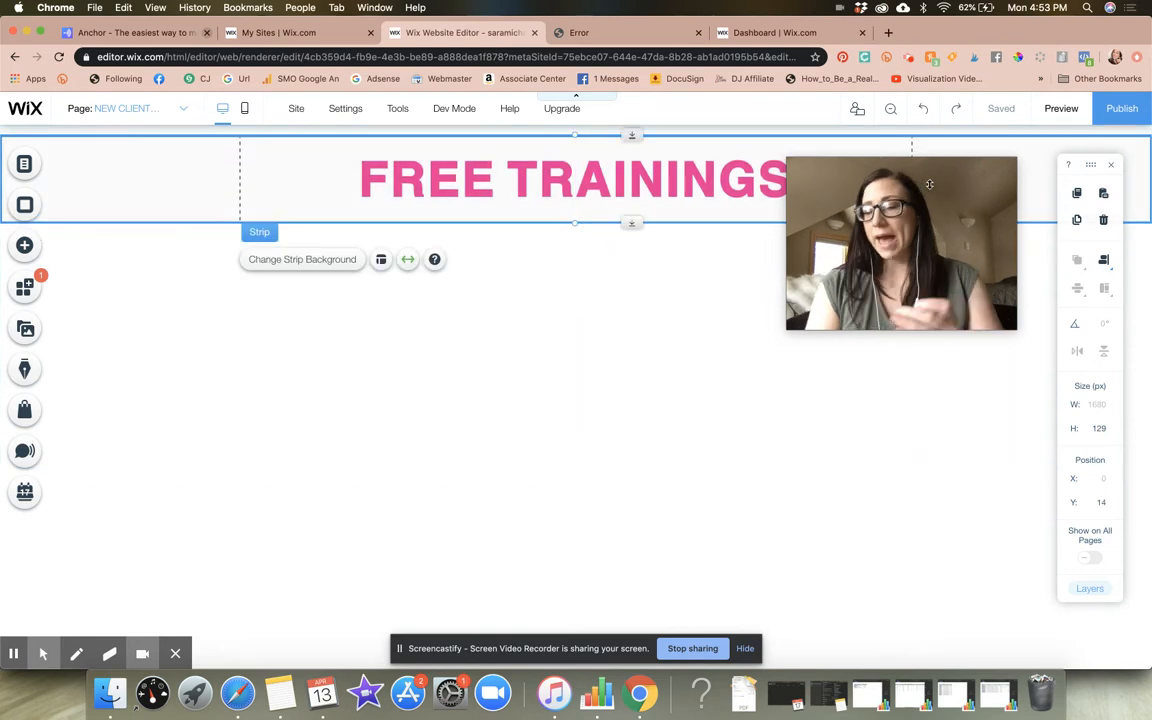
Replace the strip's heading text with "NEW CLIENT INTAKE"
{"action": "double_click", "coordinate": [663, 184]}
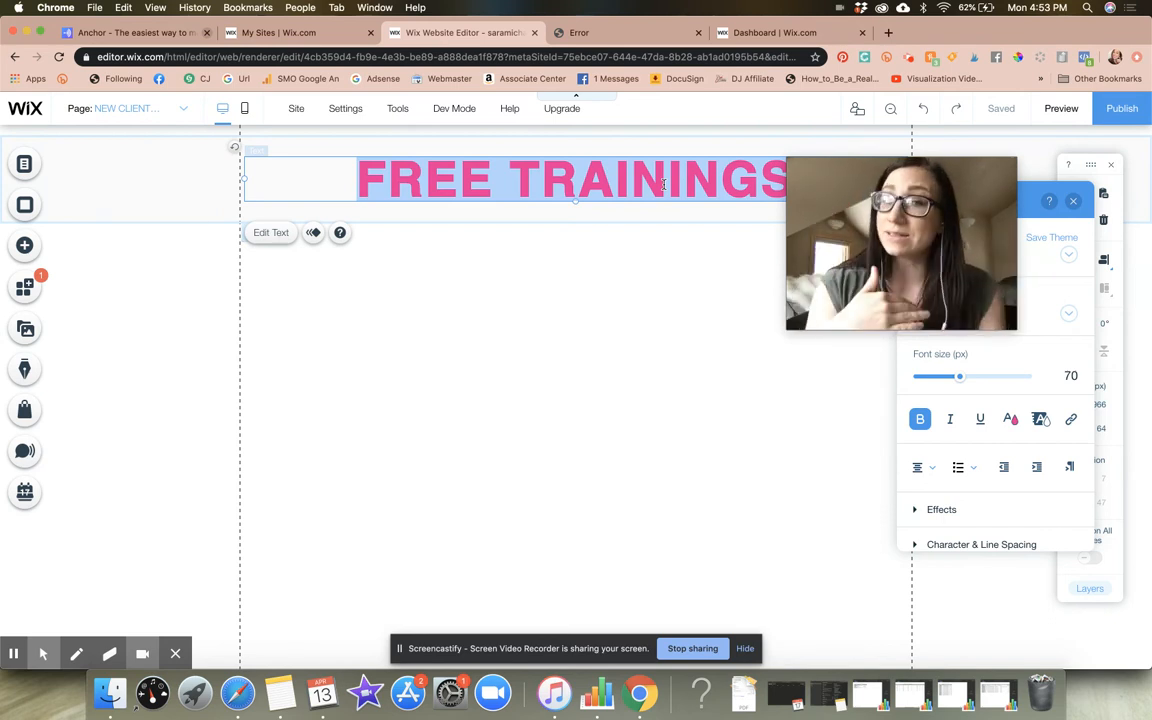
{"action": "type", "text": "NEW CLIE"}
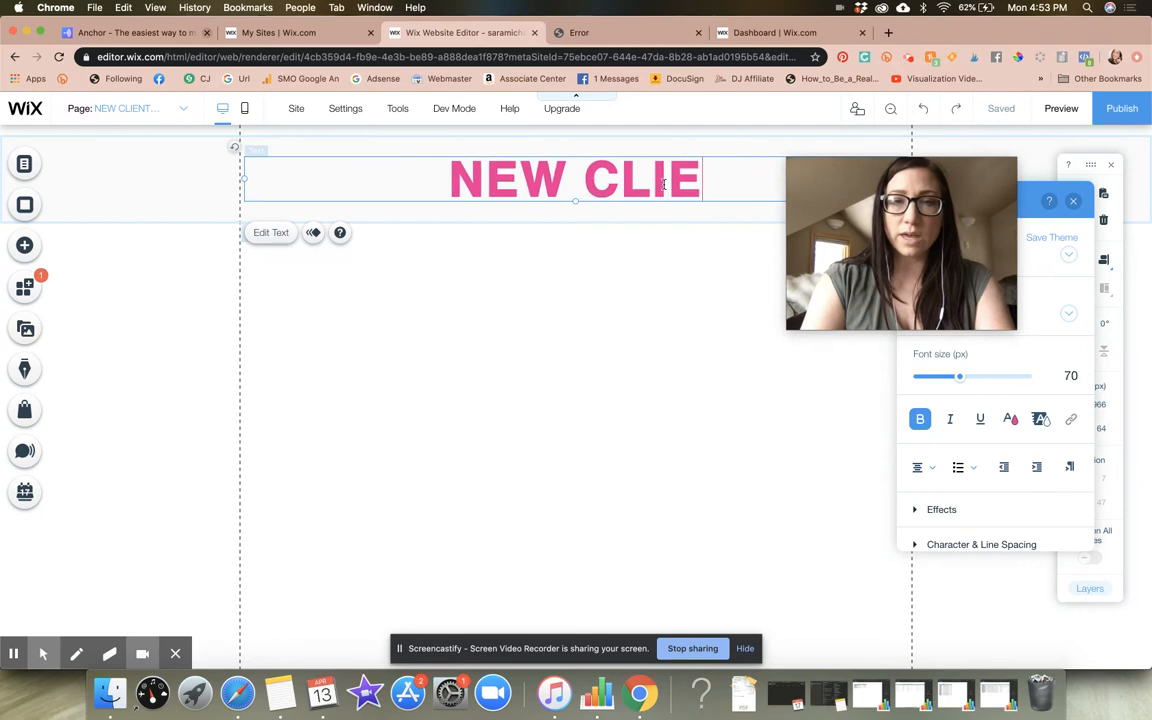
{"action": "type", "text": "NT INTAK"}
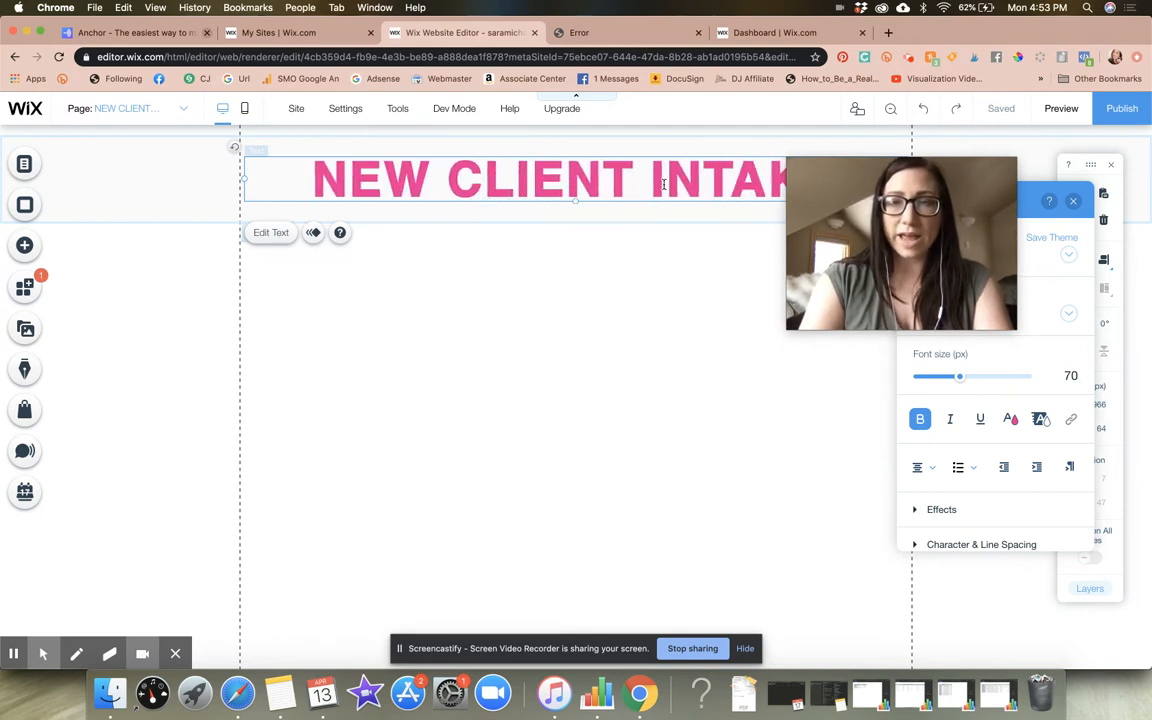
{"action": "left_click", "coordinate": [636, 356]}
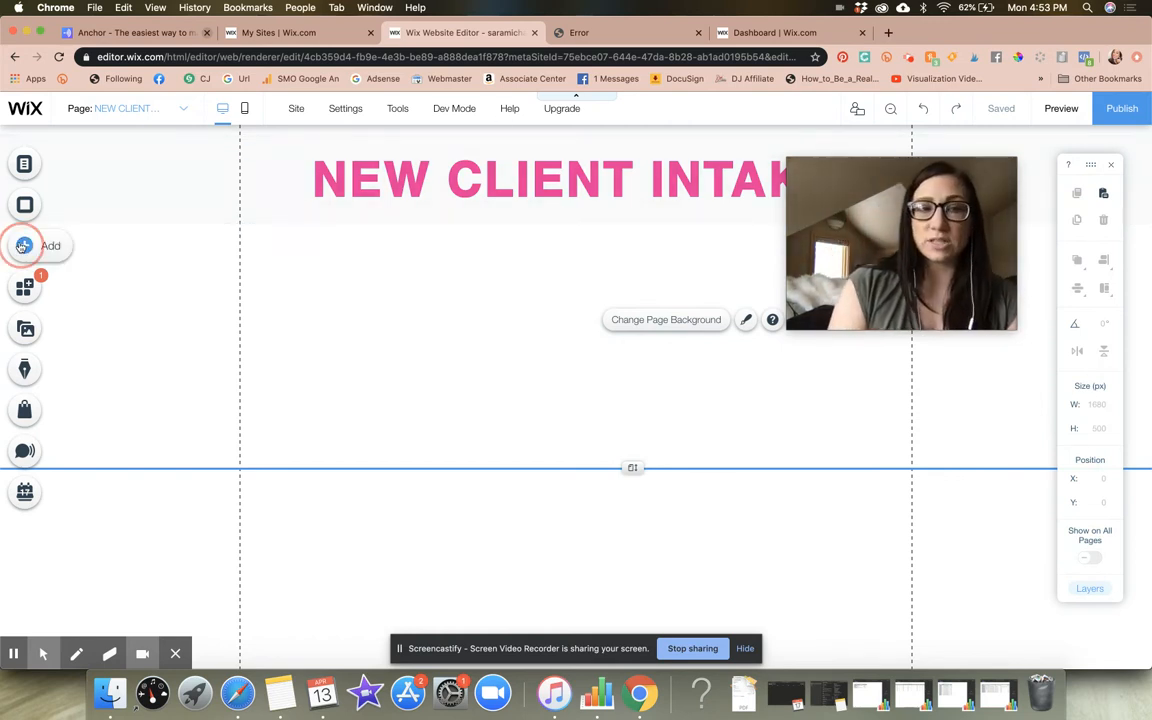
Browse the ready-made strip designs from About through Classic and close the library without adding one
{"action": "left_click", "coordinate": [24, 245]}
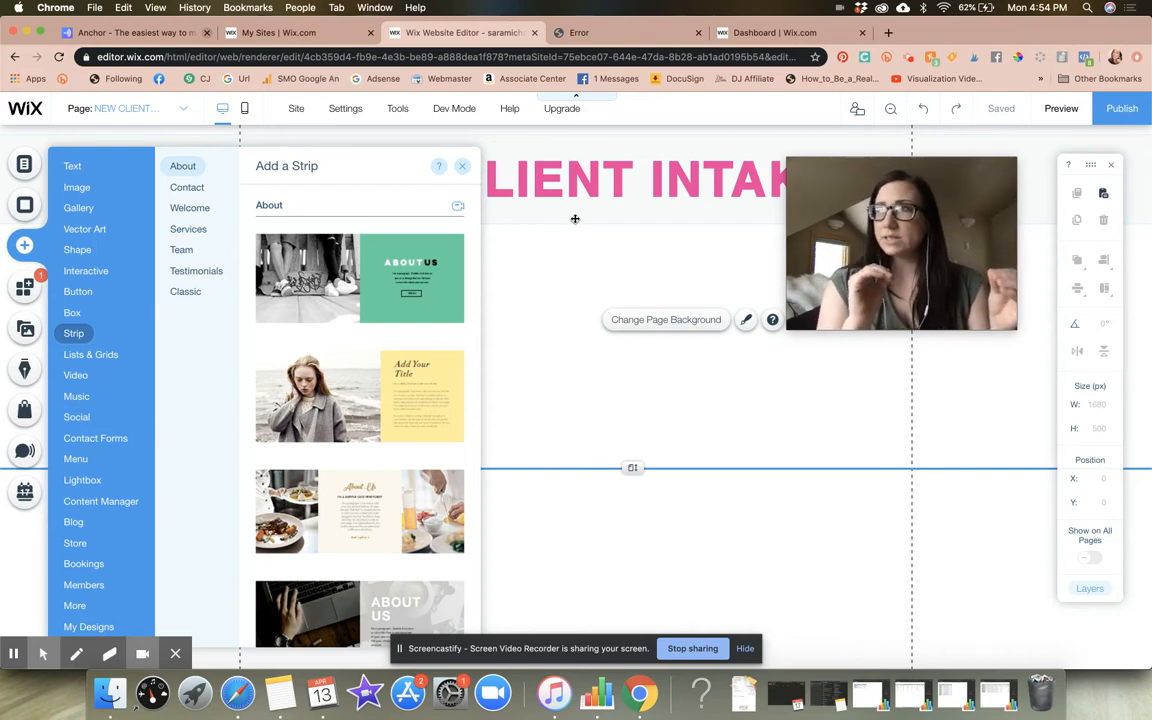
{"action": "scroll", "coordinate": [372, 408], "scroll_direction": "down", "scroll_amount": 15}
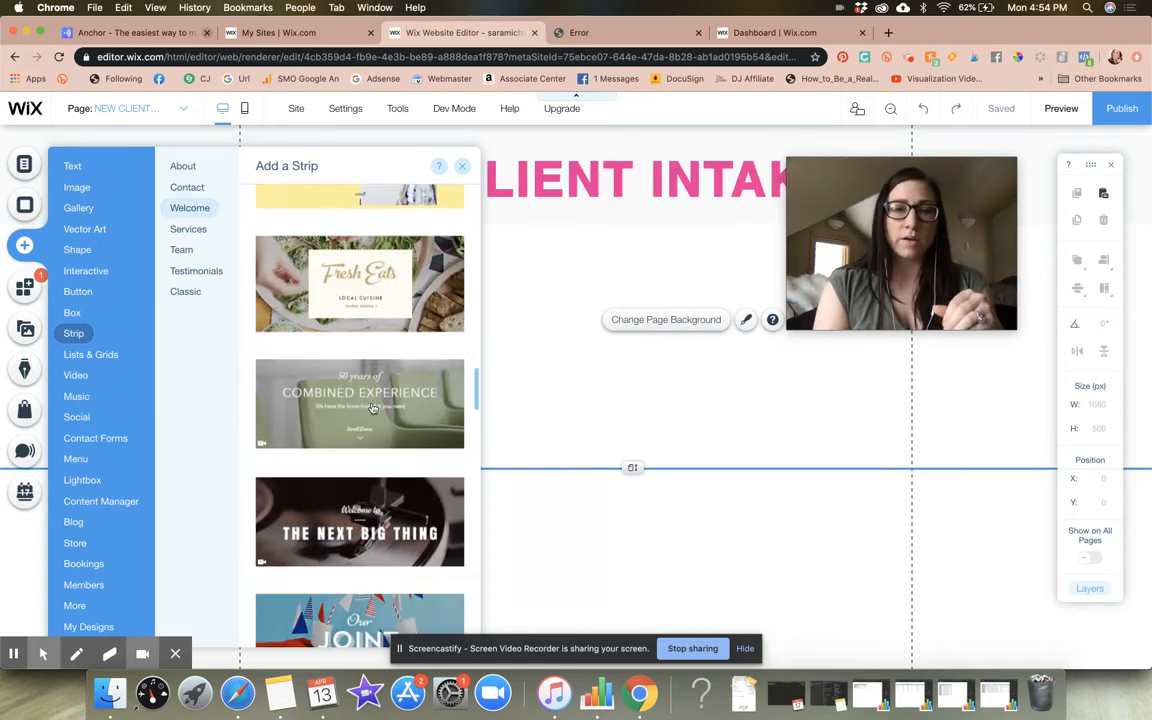
{"action": "scroll", "coordinate": [372, 408], "scroll_direction": "down", "scroll_amount": 10}
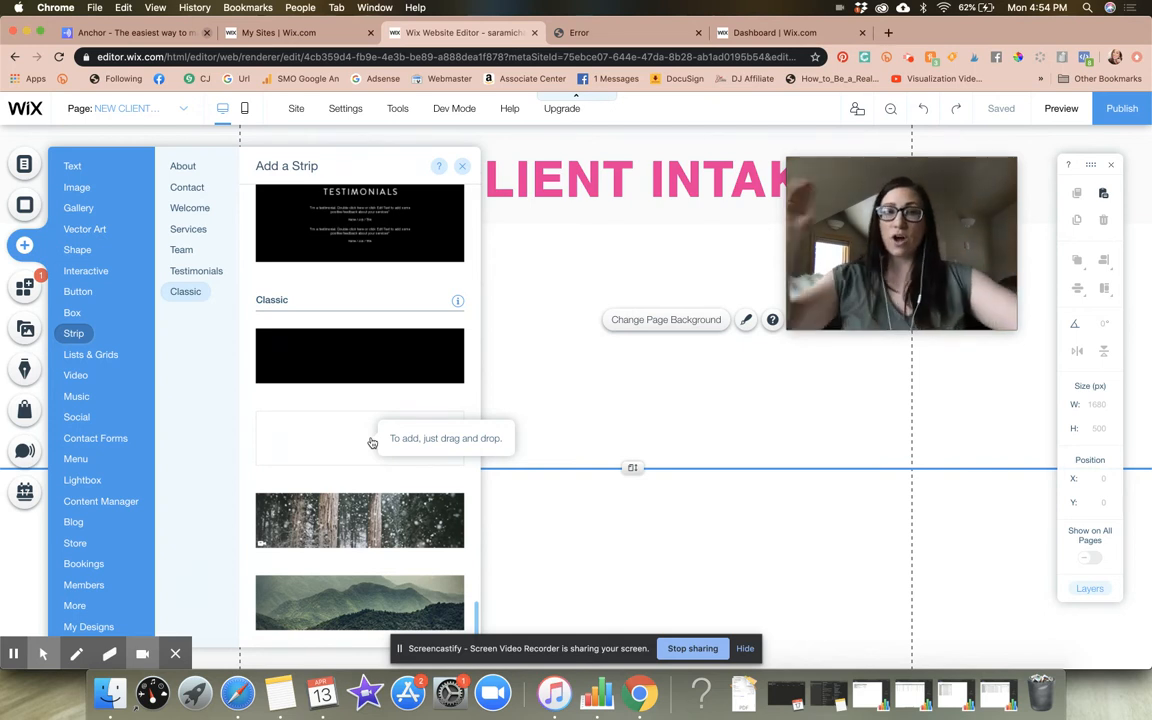
{"action": "left_click", "coordinate": [669, 259]}
{"action": "left_click_drag", "start_coordinate": [906, 221], "coordinate": [919, 338]}
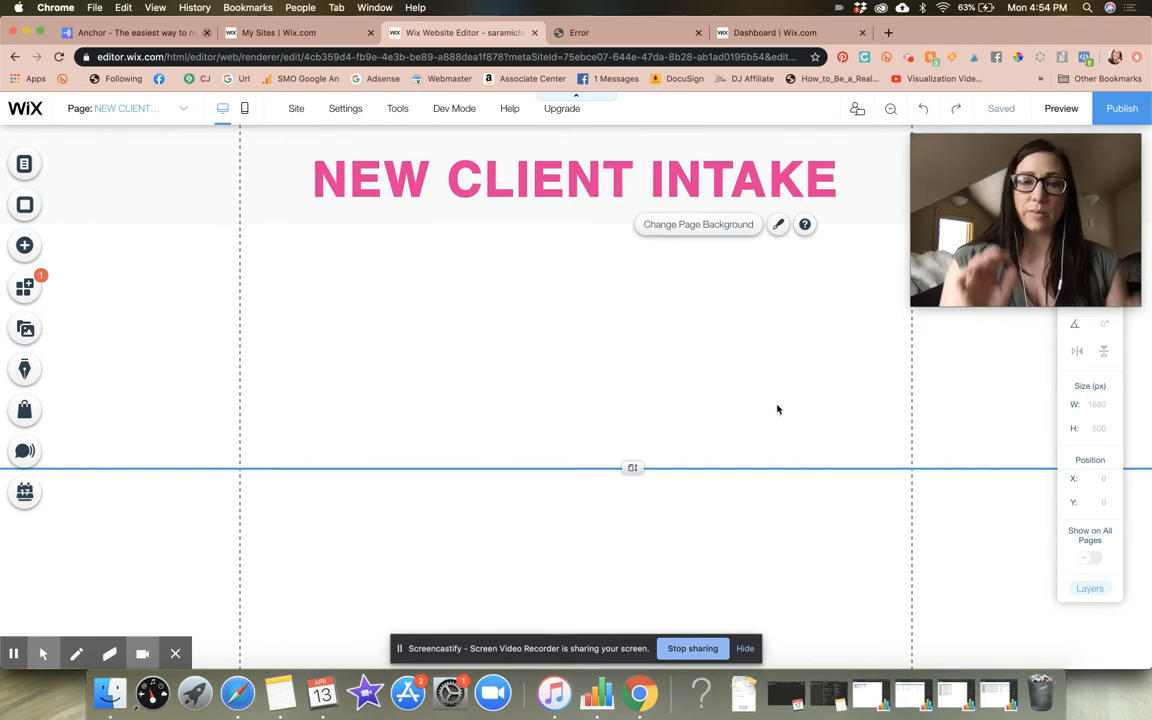
Browse the contact form templates, including the Contact, Multistep, Subscribe, Price Quote, Contest, Feedback and Job Application categories
{"action": "left_click", "coordinate": [26, 258]}
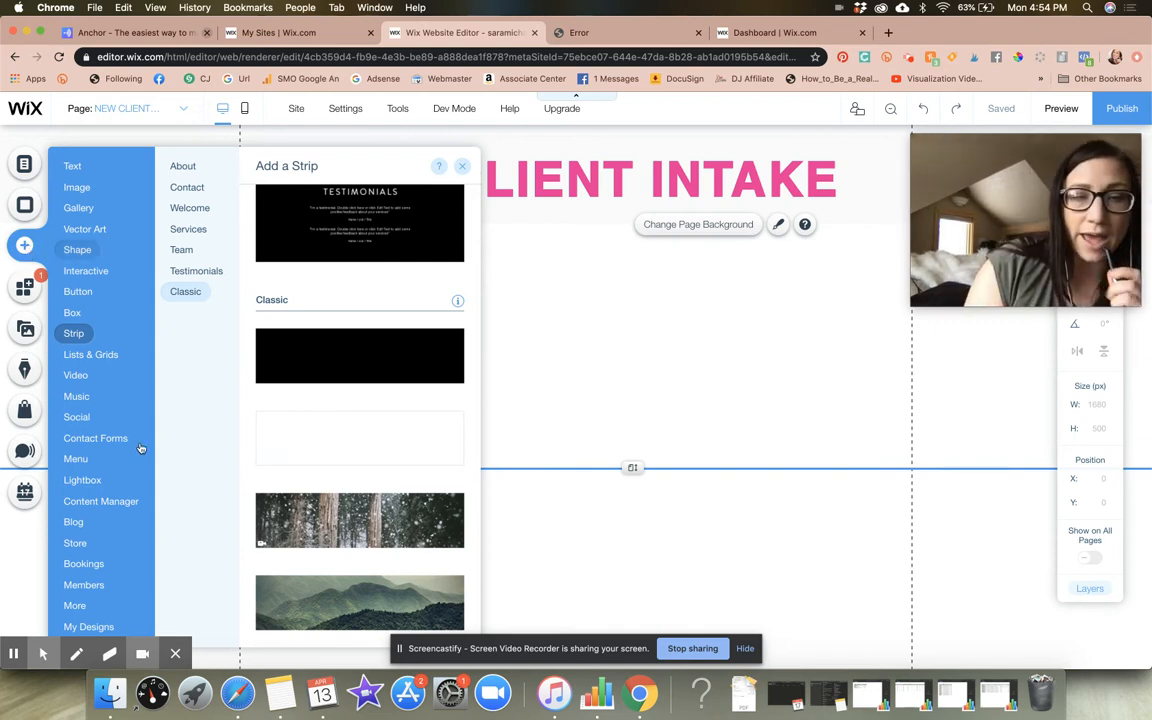
{"action": "mouse_move", "coordinate": [121, 438]}
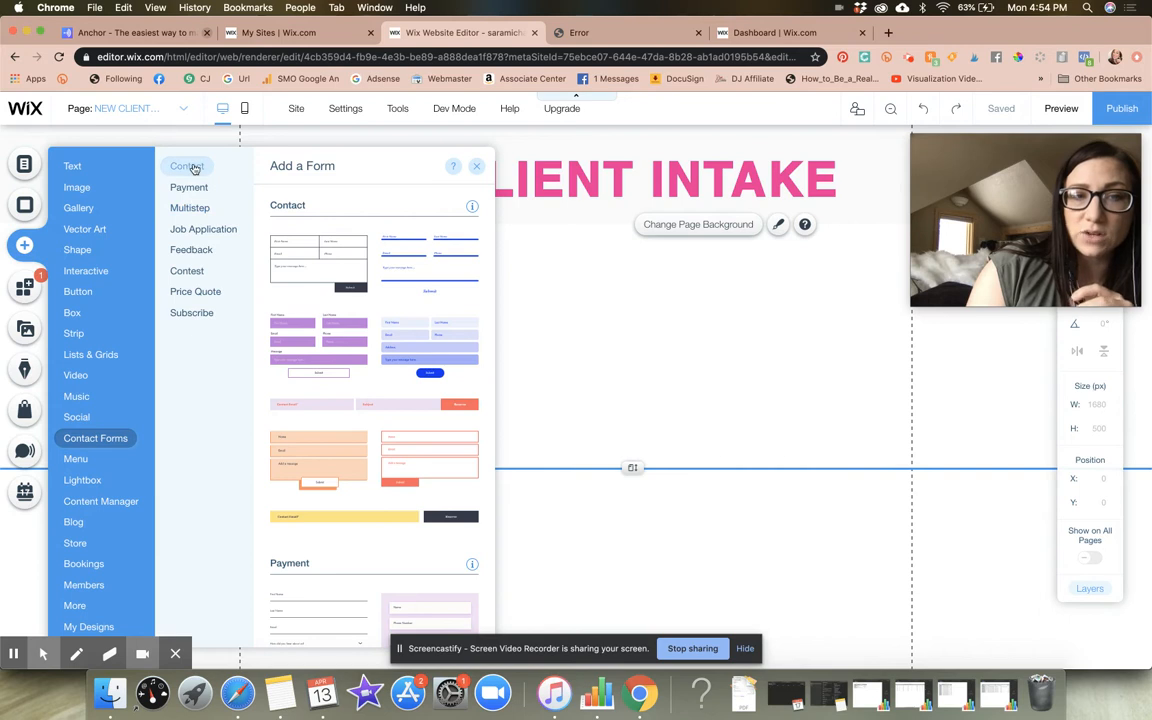
{"action": "left_click", "coordinate": [190, 209]}
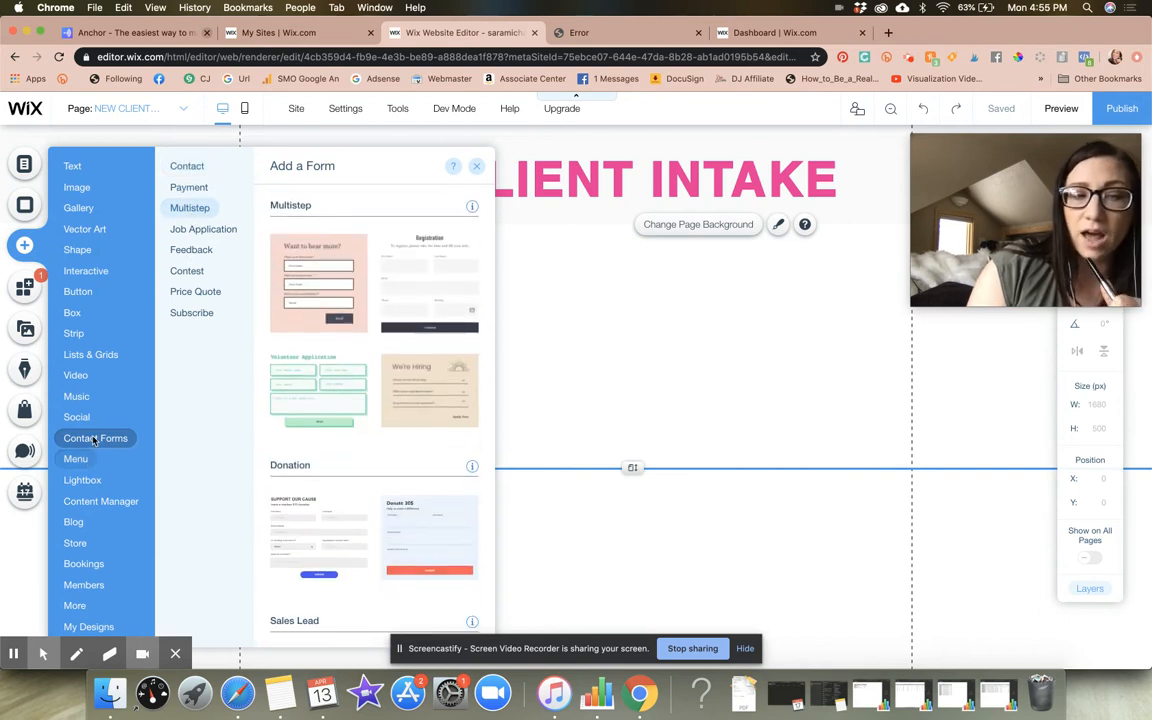
{"action": "left_click", "coordinate": [200, 290]}
{"action": "left_click", "coordinate": [188, 168]}
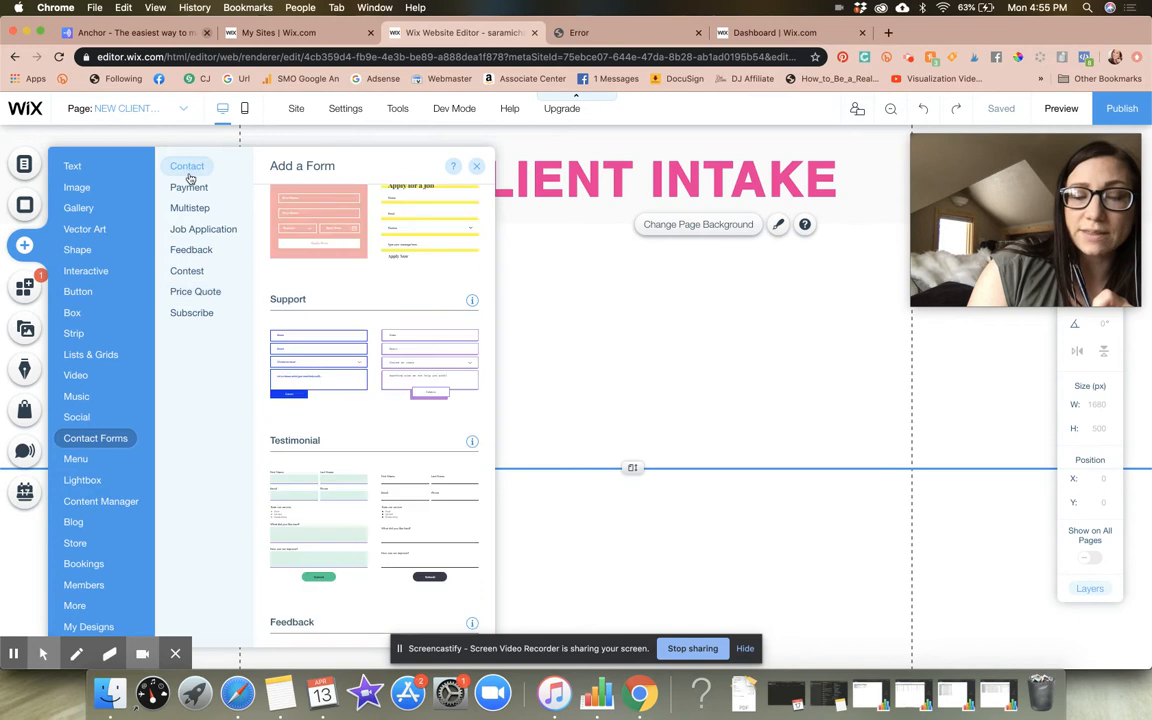
{"action": "left_click", "coordinate": [193, 312]}
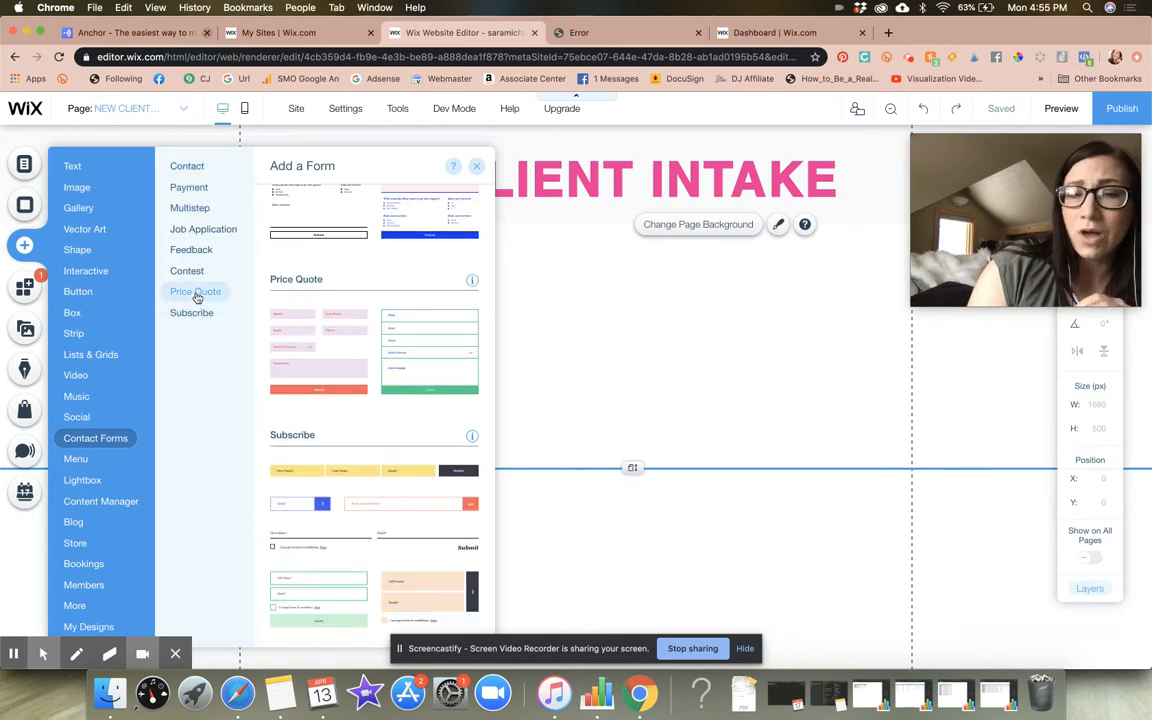
{"action": "left_click", "coordinate": [194, 279]}
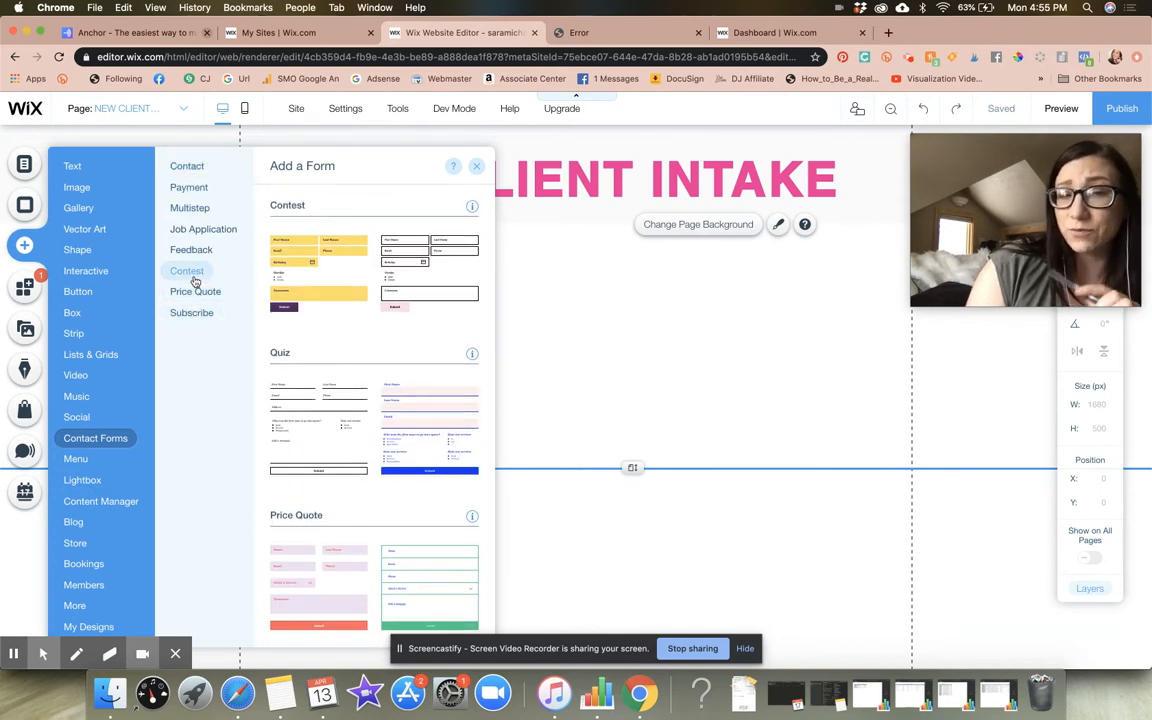
{"action": "left_click", "coordinate": [190, 251]}
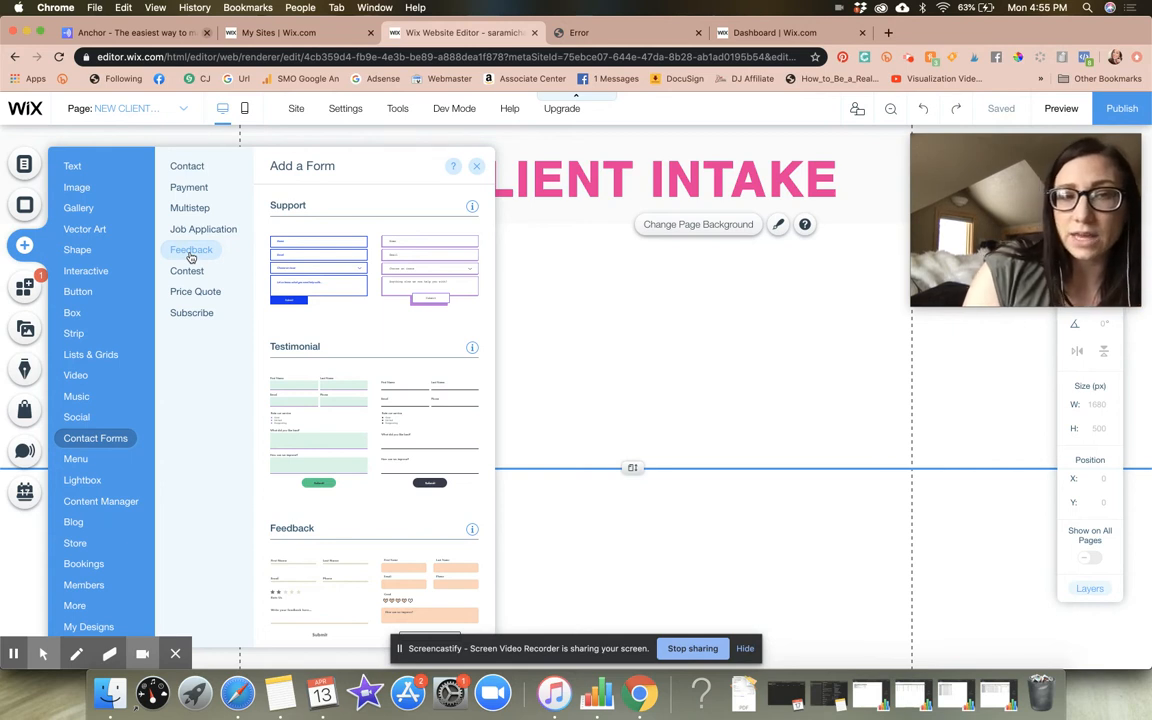
{"action": "left_click", "coordinate": [198, 234]}
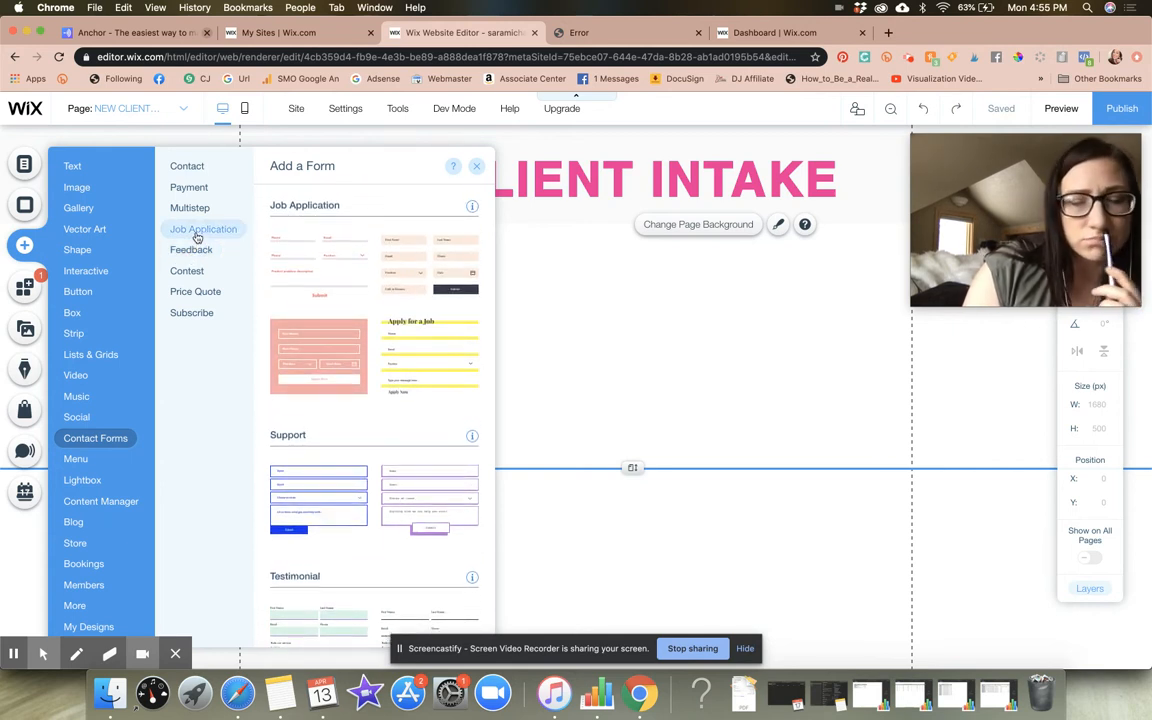
Compare the form templates and add the Testimonial form with plain black lines to the NEW CLIENT INTAKE page
{"action": "scroll", "coordinate": [347, 373], "scroll_direction": "down", "scroll_amount": 5}
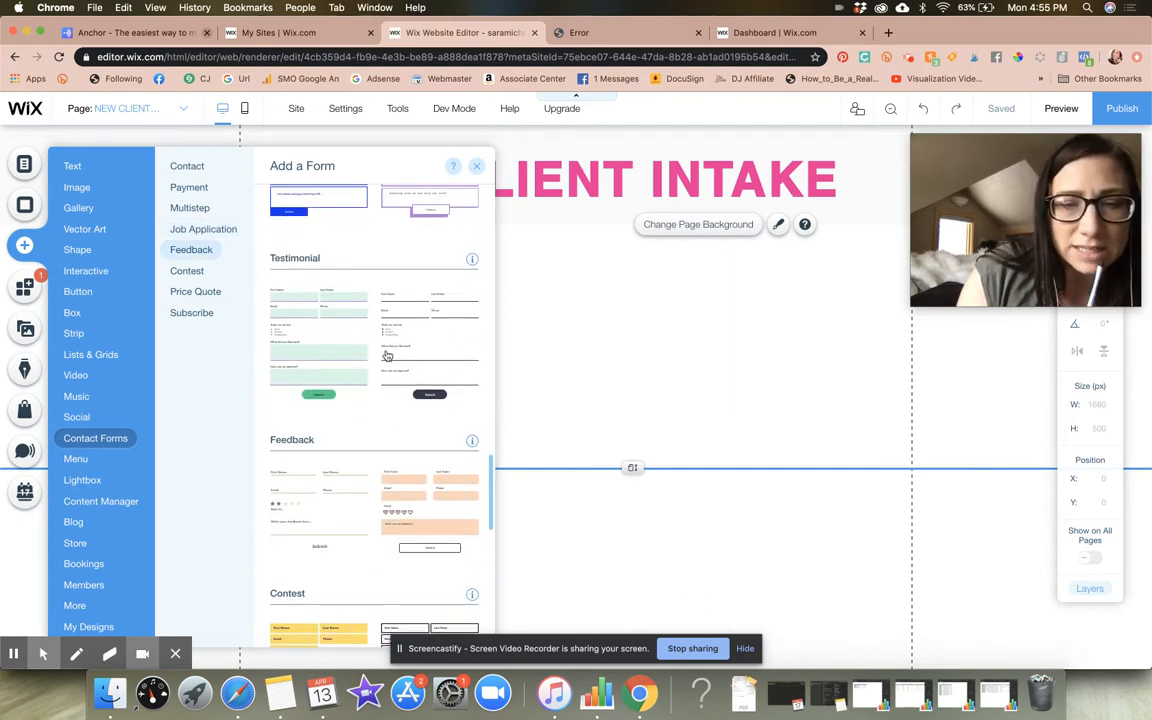
{"action": "scroll", "coordinate": [398, 375], "scroll_direction": "down", "scroll_amount": 3}
{"action": "scroll", "coordinate": [398, 375], "scroll_direction": "up", "scroll_amount": 3}
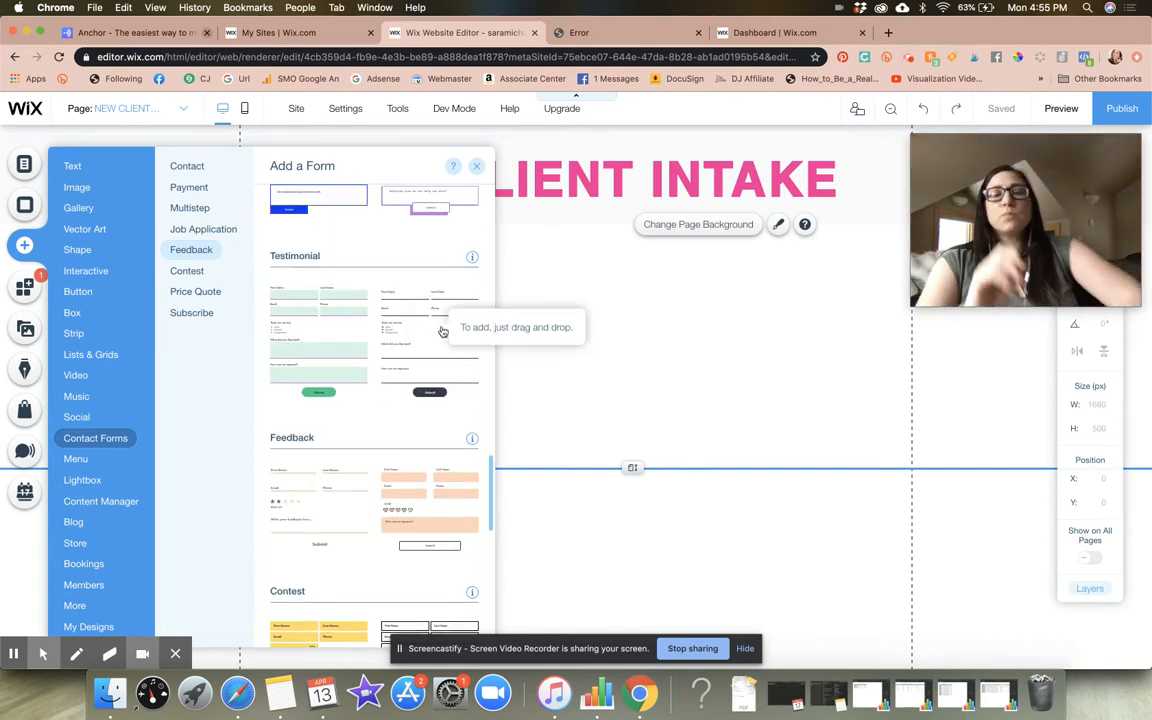
{"action": "scroll", "coordinate": [443, 331], "scroll_direction": "down", "scroll_amount": 1}
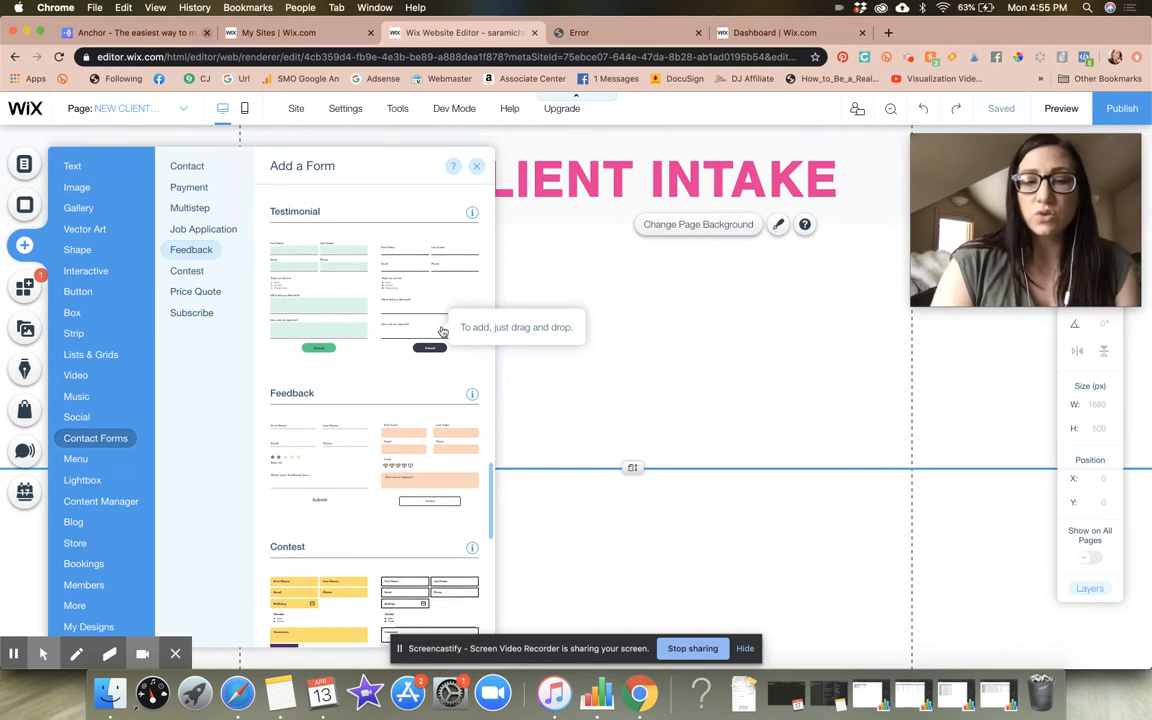
{"action": "scroll", "coordinate": [443, 331], "scroll_direction": "down", "scroll_amount": 6}
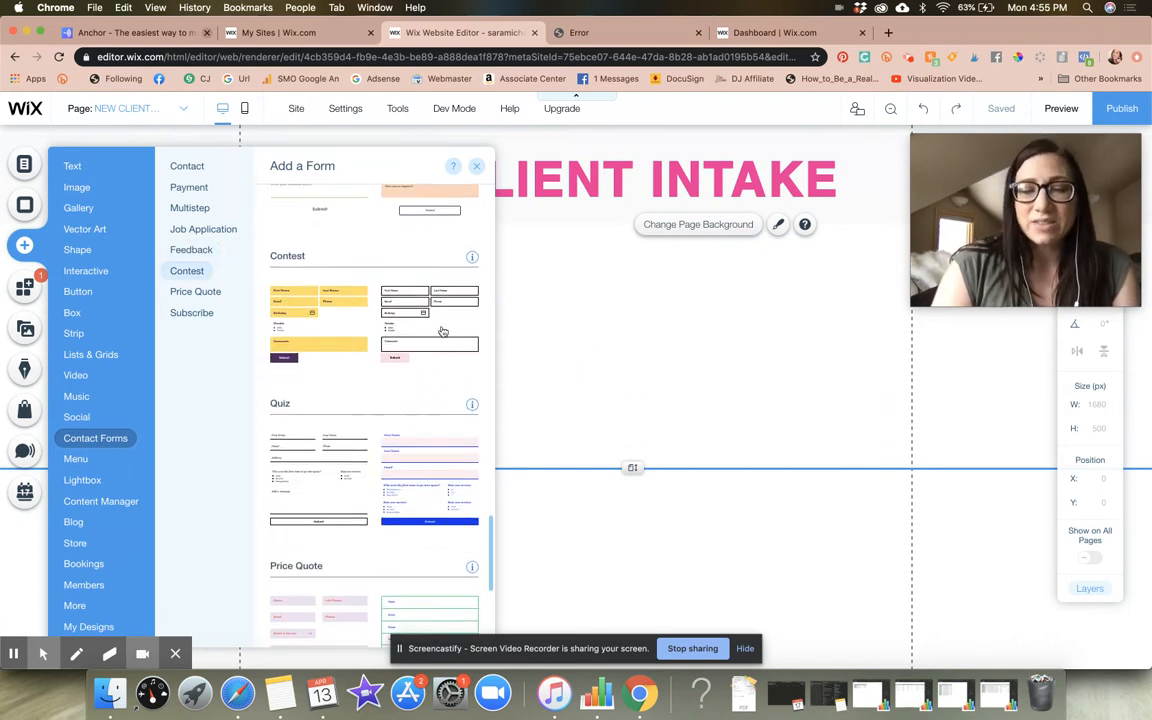
{"action": "scroll", "coordinate": [443, 331], "scroll_direction": "down", "scroll_amount": 2}
{"action": "scroll", "coordinate": [443, 331], "scroll_direction": "up", "scroll_amount": 1}
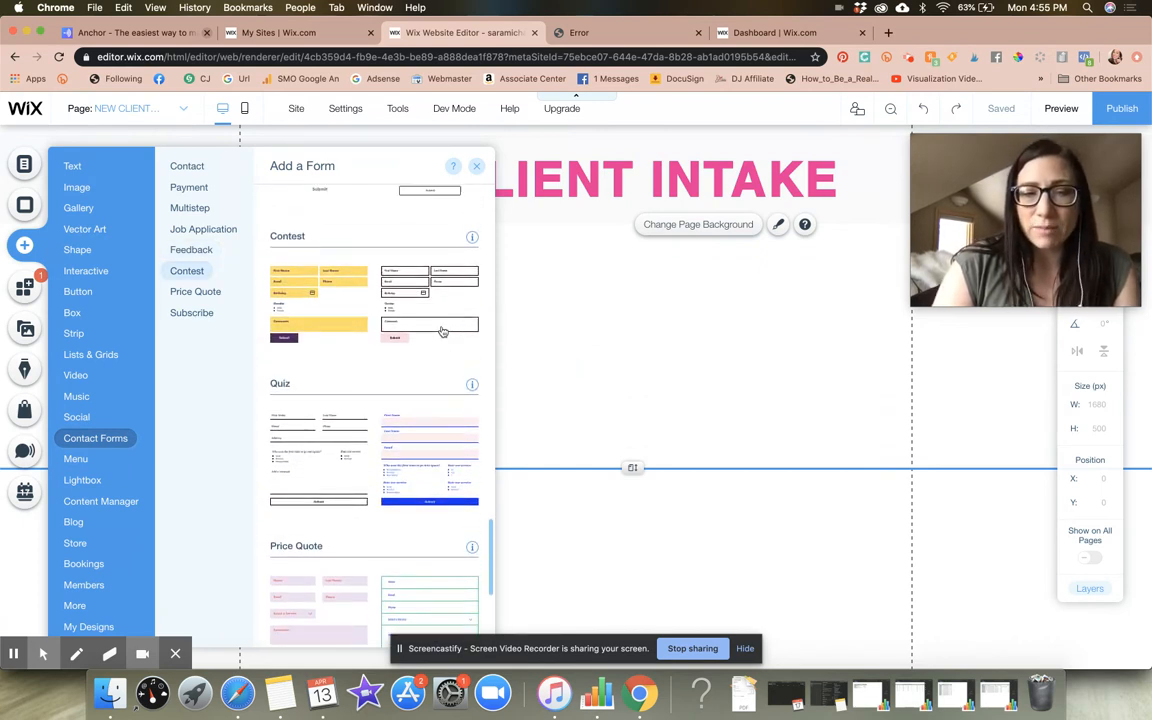
{"action": "scroll", "coordinate": [443, 331], "scroll_direction": "up", "scroll_amount": 3}
{"action": "scroll", "coordinate": [443, 331], "scroll_direction": "down", "scroll_amount": 4}
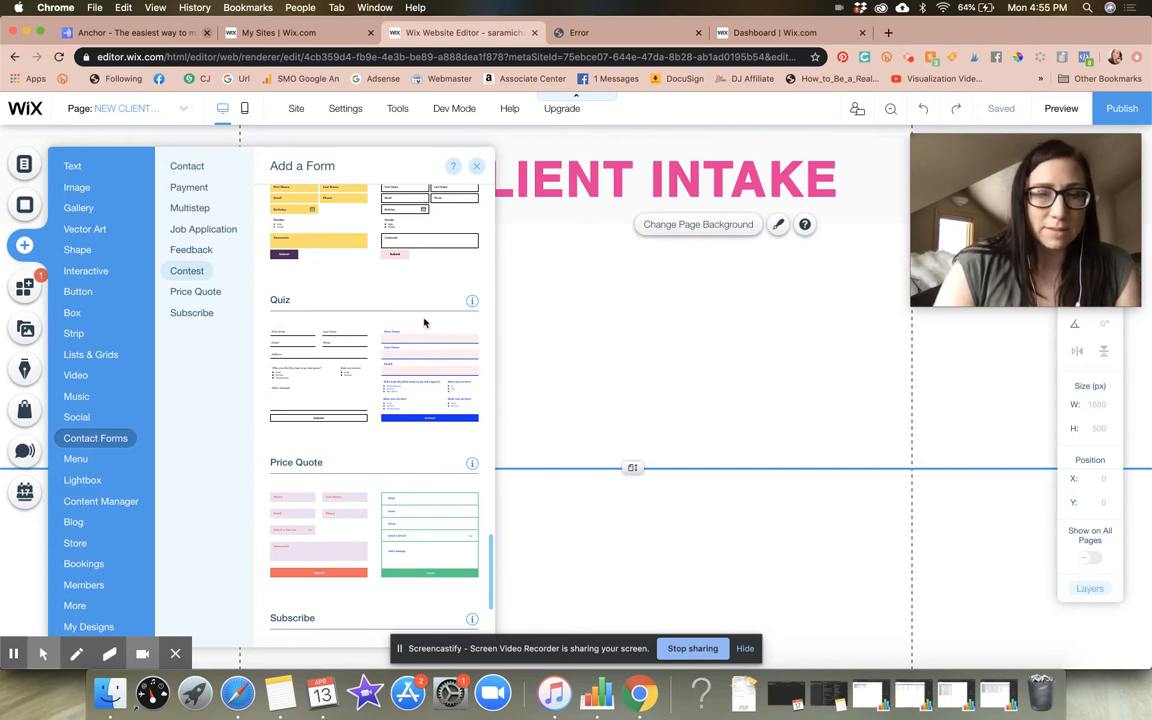
{"action": "scroll", "coordinate": [430, 368], "scroll_direction": "up", "scroll_amount": 1}
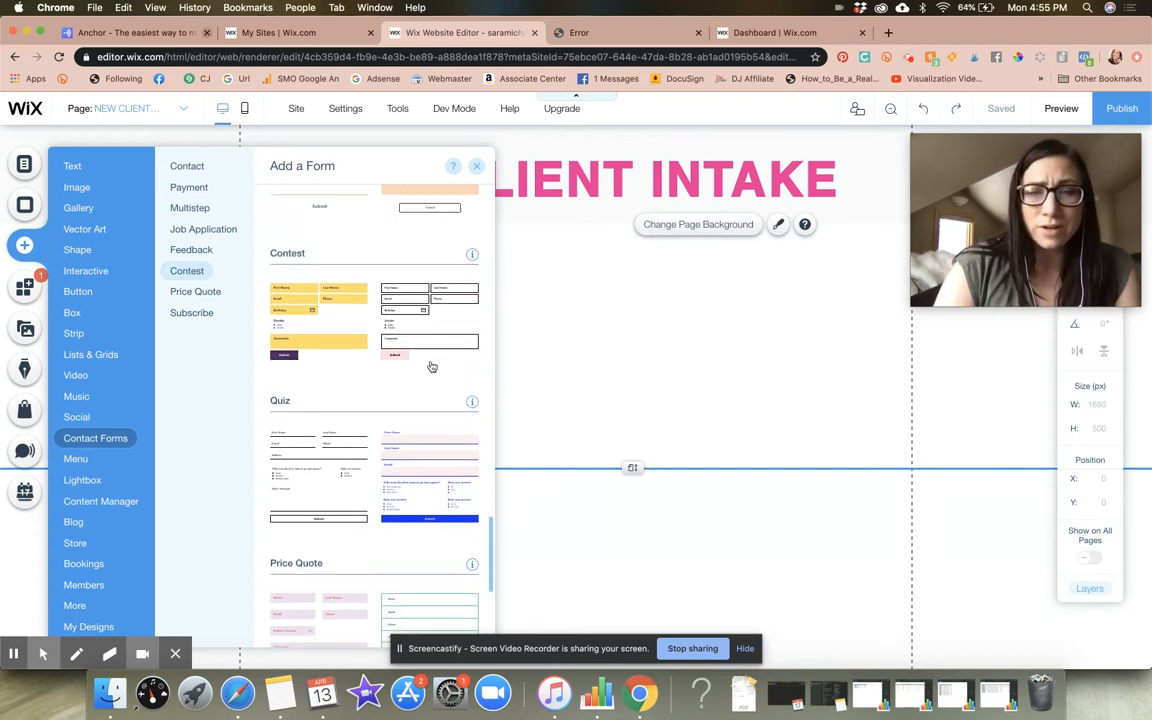
{"action": "scroll", "coordinate": [432, 367], "scroll_direction": "up", "scroll_amount": 1}
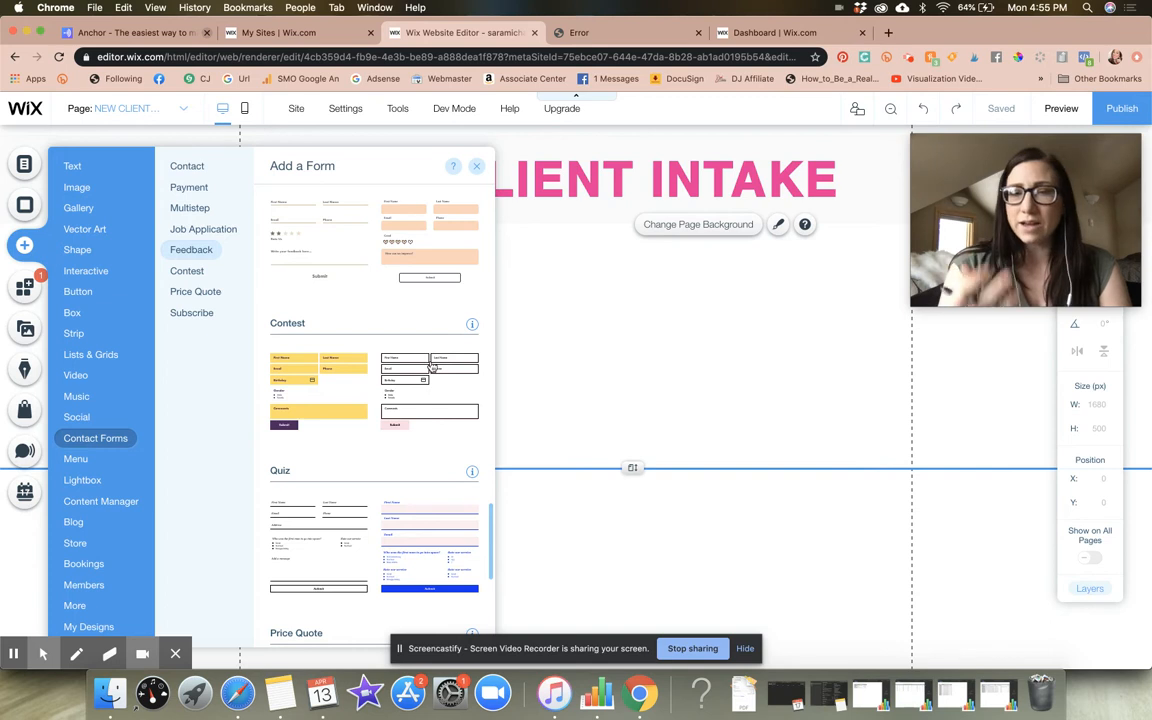
{"action": "scroll", "coordinate": [416, 324], "scroll_direction": "up", "scroll_amount": 5}
{"action": "scroll", "coordinate": [415, 316], "scroll_direction": "down", "scroll_amount": 2}
{"action": "scroll", "coordinate": [415, 316], "scroll_direction": "down", "scroll_amount": 1}
{"action": "left_click_drag", "start_coordinate": [428, 440], "coordinate": [686, 352]}
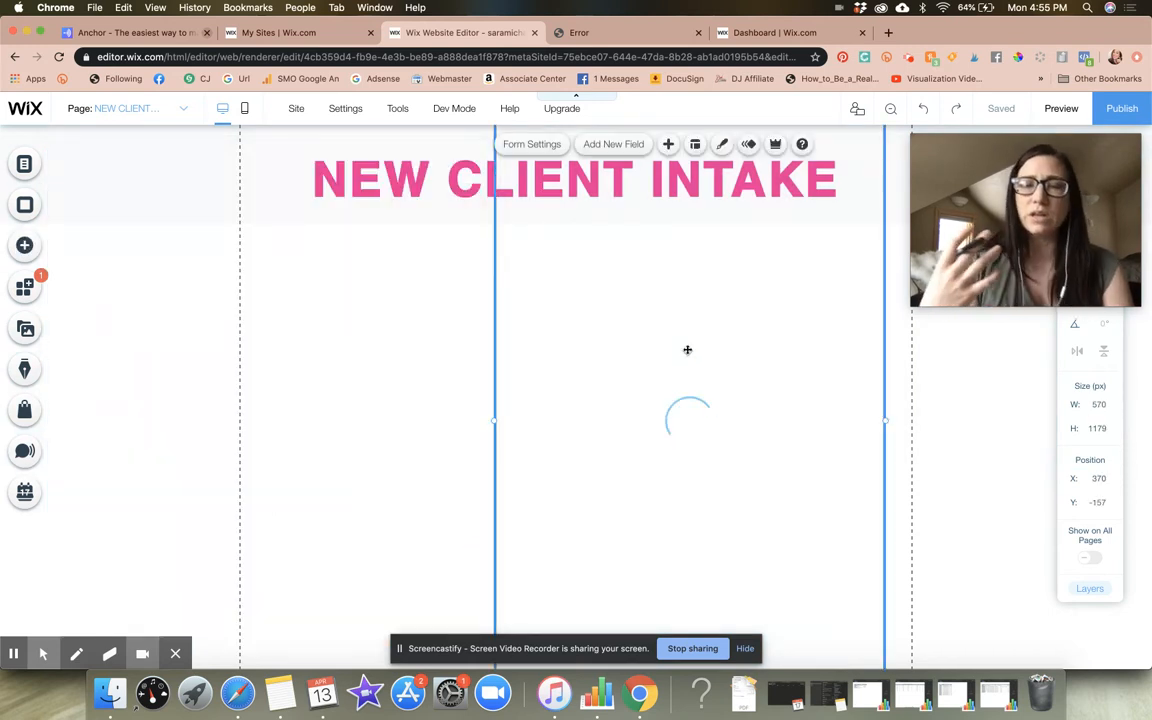
Move the Write a Testimonial form to the middle of the page beneath the heading strip, at X 230, Y 172
{"action": "left_click_drag", "start_coordinate": [681, 270], "coordinate": [588, 432]}
{"action": "left_click", "coordinate": [712, 278]}
{"action": "key", "text": "Delete"}
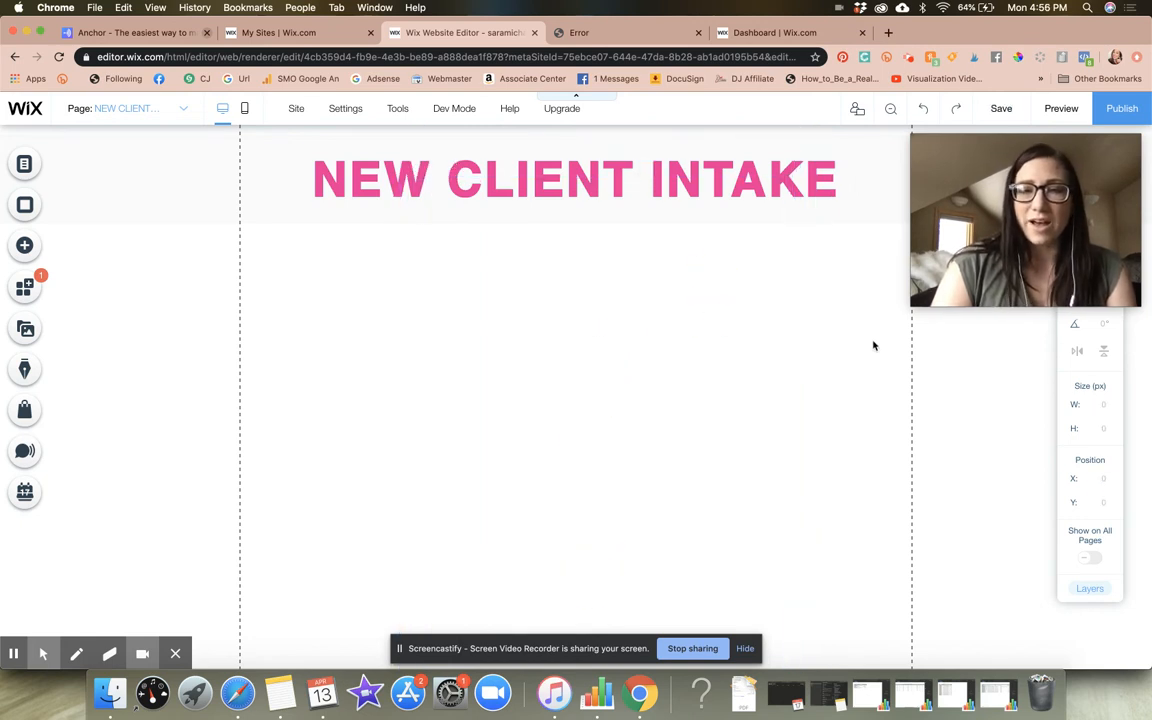
{"action": "left_click", "coordinate": [874, 344]}
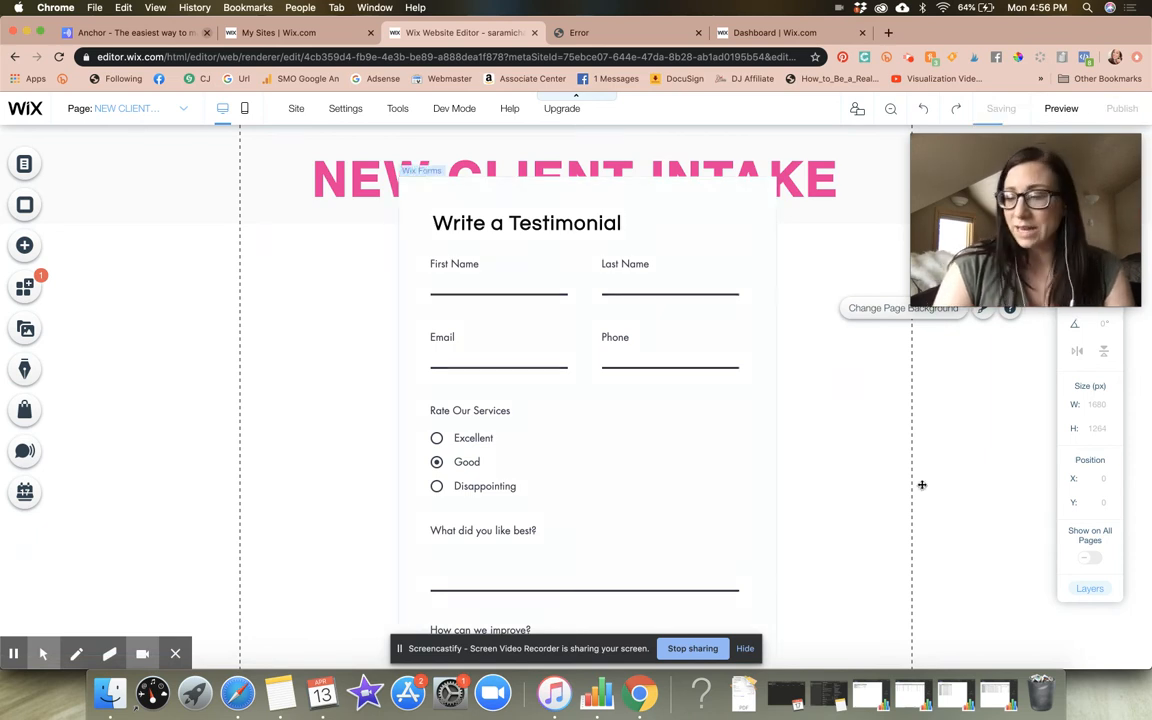
{"action": "left_click", "coordinate": [951, 527]}
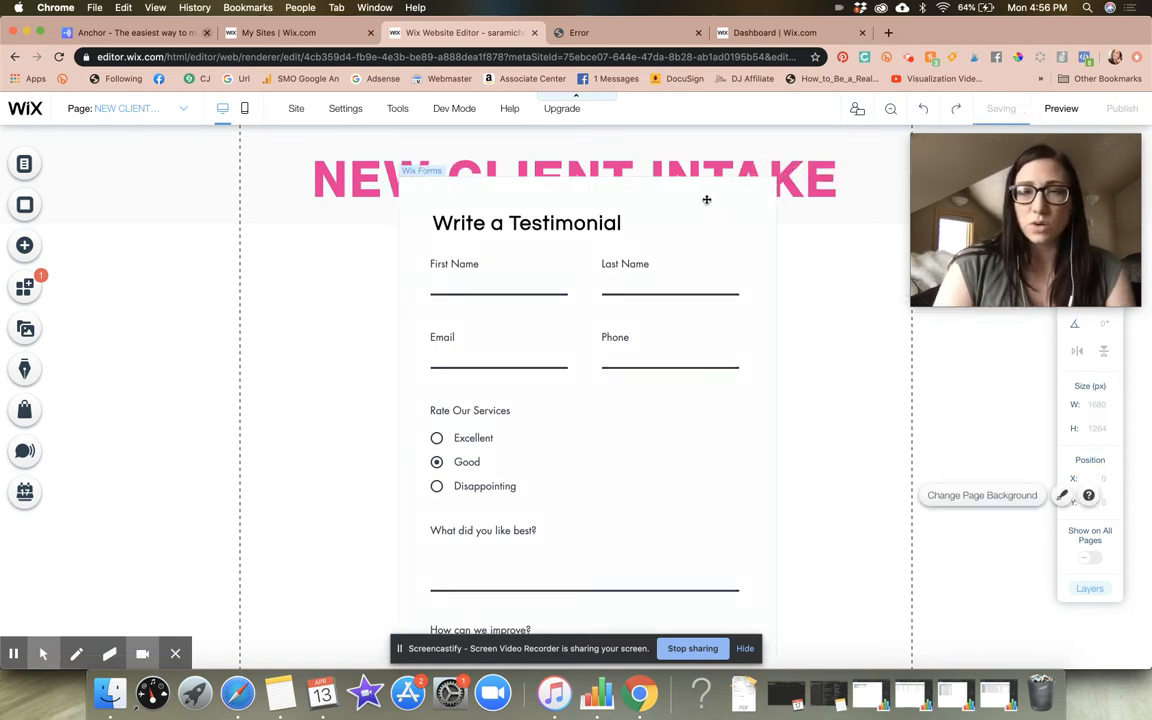
{"action": "left_click", "coordinate": [704, 200]}
{"action": "left_click_drag", "start_coordinate": [704, 200], "coordinate": [700, 267]}
{"action": "left_click", "coordinate": [866, 285]}
Open the testimonial form's settings and rename the form "CLIENT INTAKE FORM 1"
{"action": "left_click", "coordinate": [718, 266]}
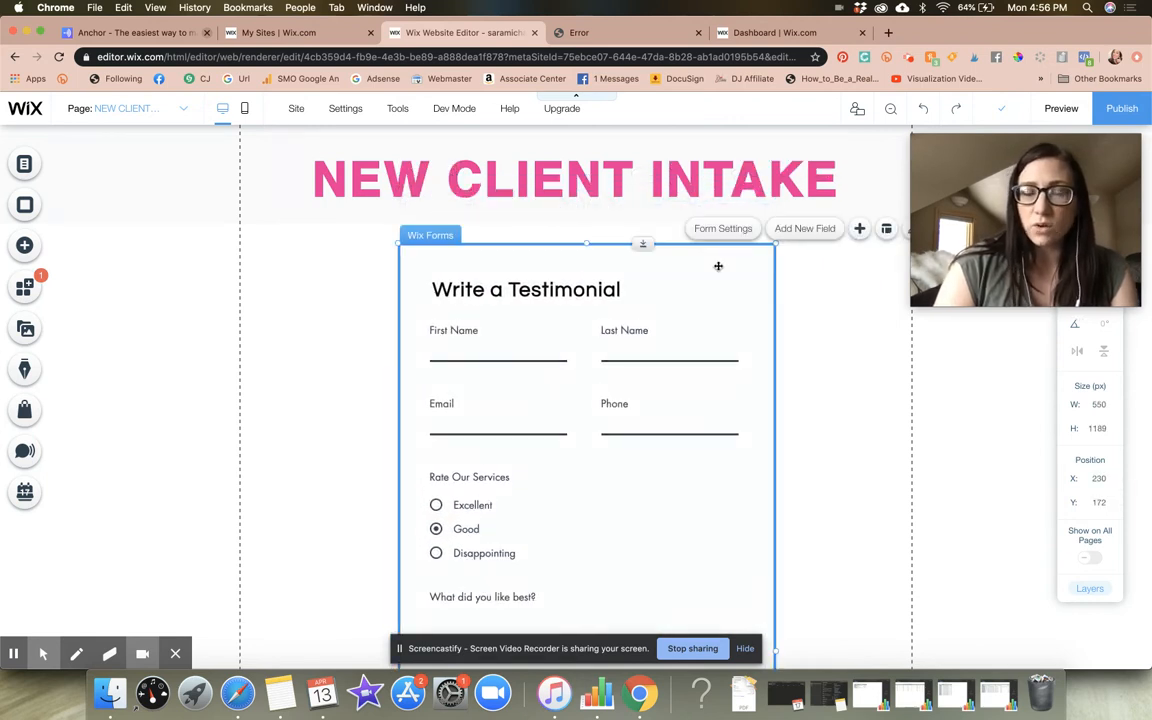
{"action": "left_click", "coordinate": [724, 230]}
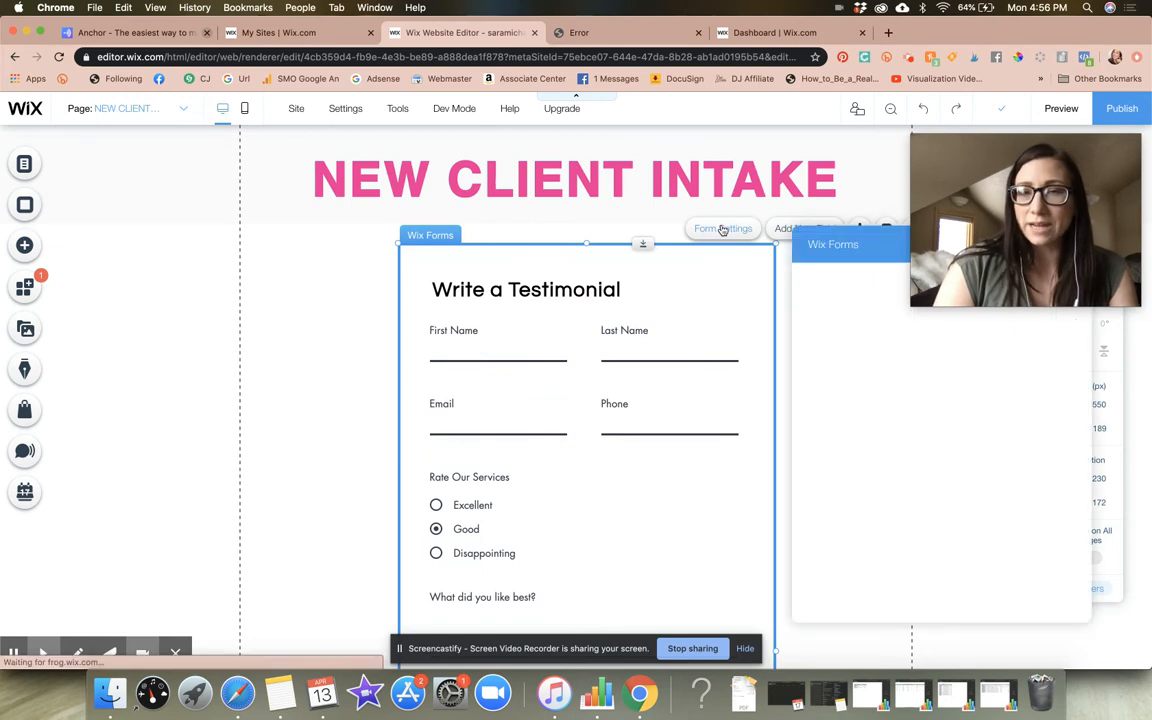
{"action": "left_click_drag", "start_coordinate": [657, 160], "coordinate": [369, 176]}
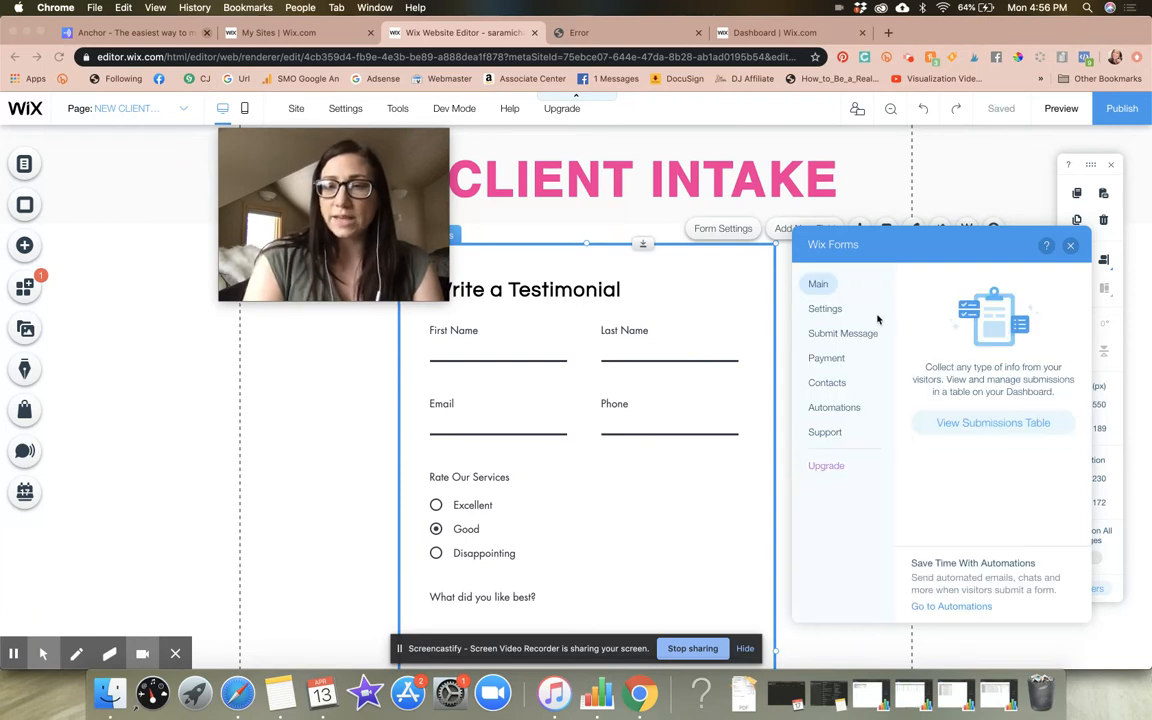
{"action": "left_click", "coordinate": [827, 309]}
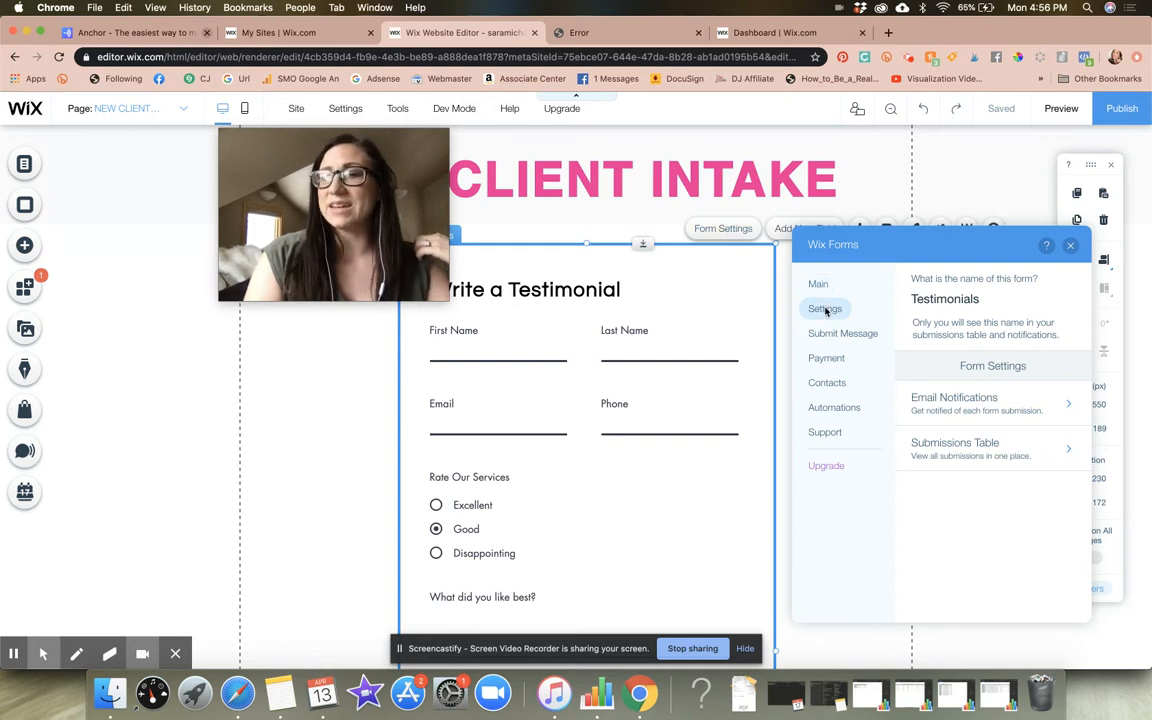
{"action": "left_click", "coordinate": [970, 299]}
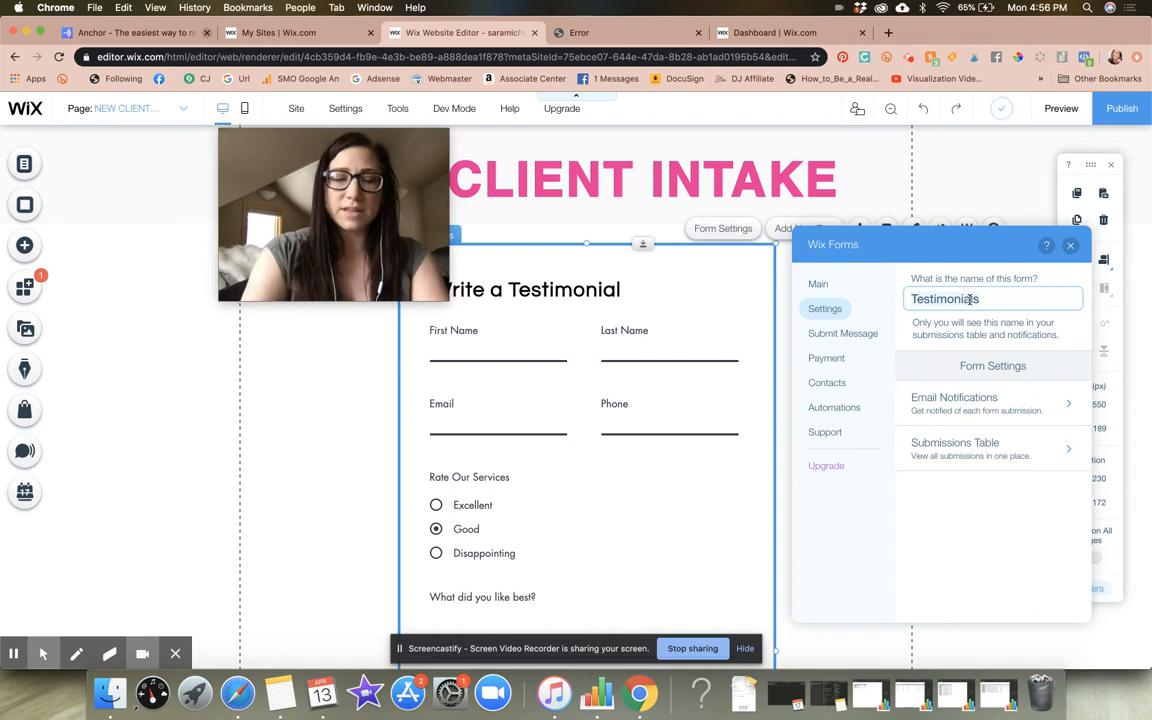
{"action": "double_click", "coordinate": [970, 299]}
{"action": "type", "text": "CLIENT INTAKE FORM 1"}
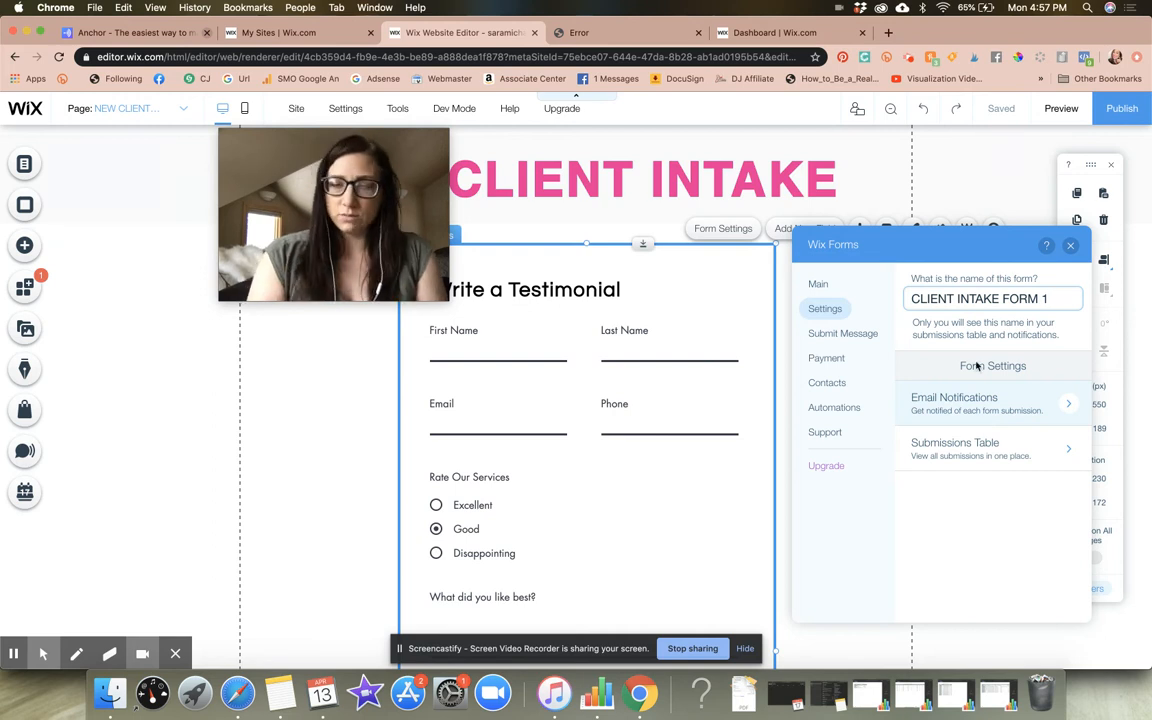
{"action": "left_click", "coordinate": [978, 256]}
{"action": "left_click", "coordinate": [992, 302]}
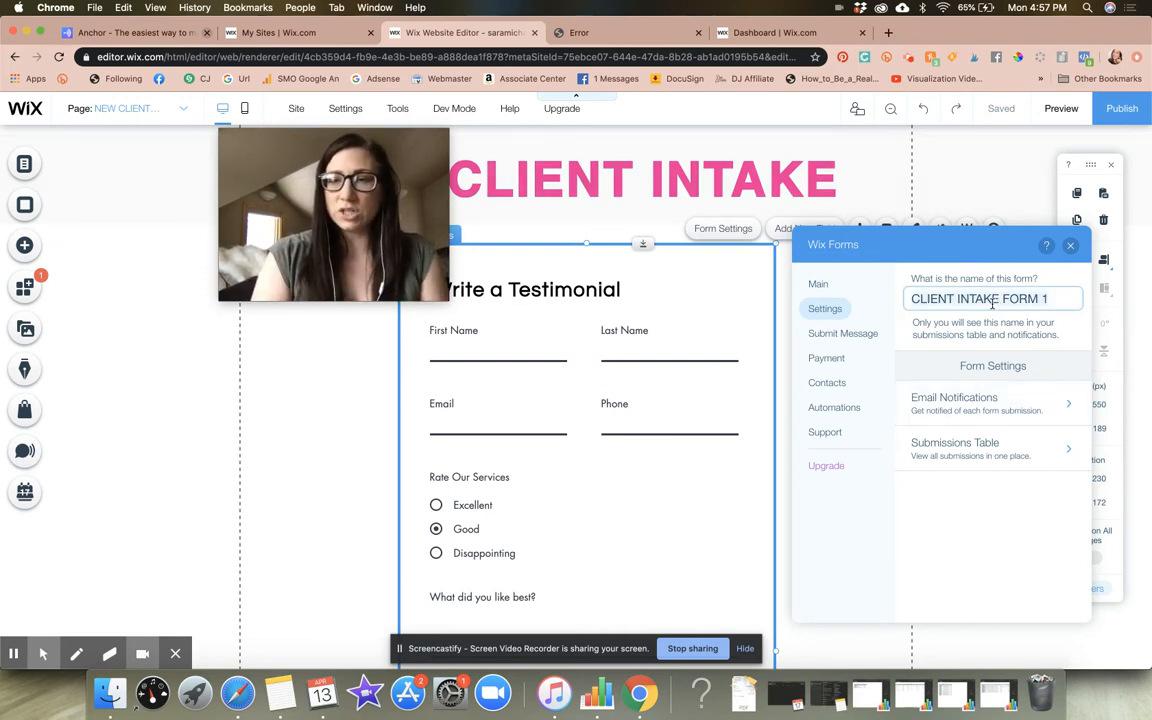
{"action": "left_click", "coordinate": [985, 252]}
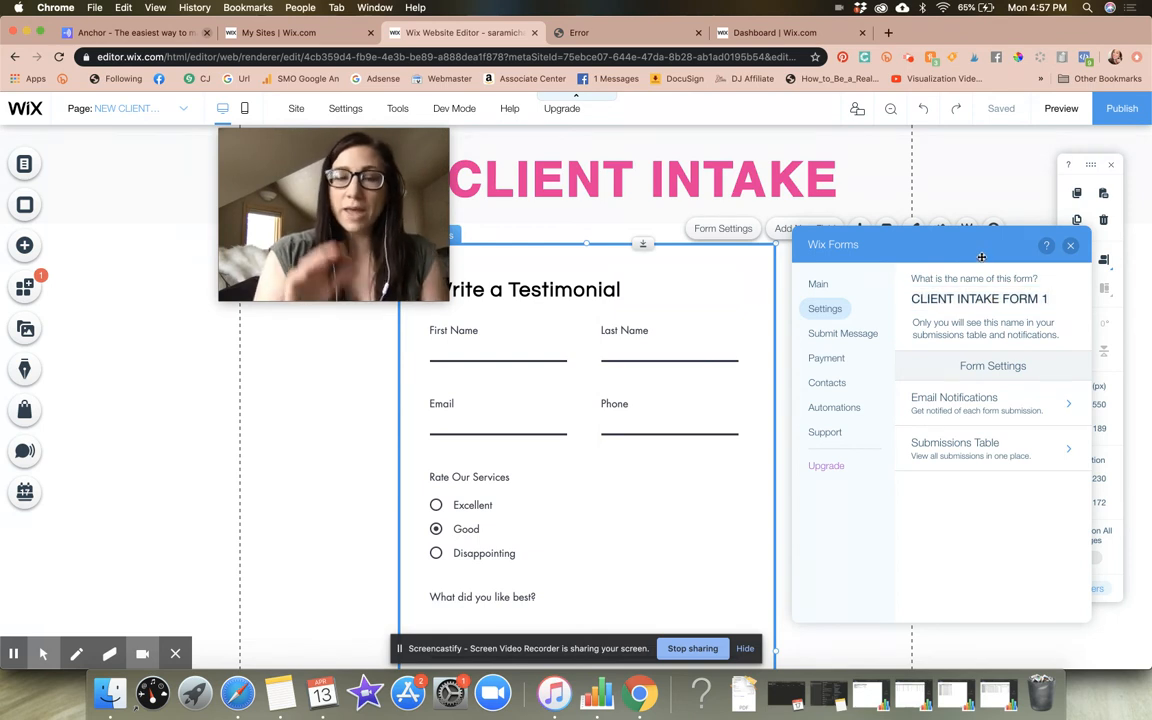
Replace the address in the form's email notification settings with a placeholder email address
{"action": "left_click", "coordinate": [1011, 416]}
{"action": "left_click", "coordinate": [1004, 414]}
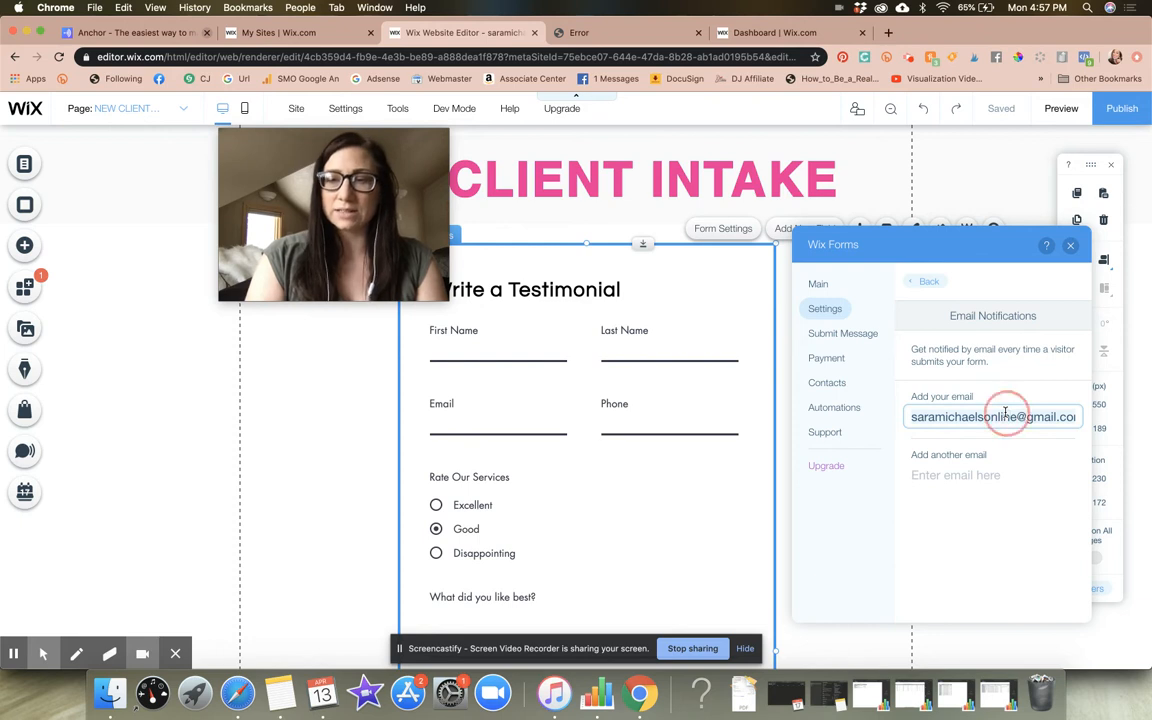
{"action": "type", "text": "yOUREMAILH"}
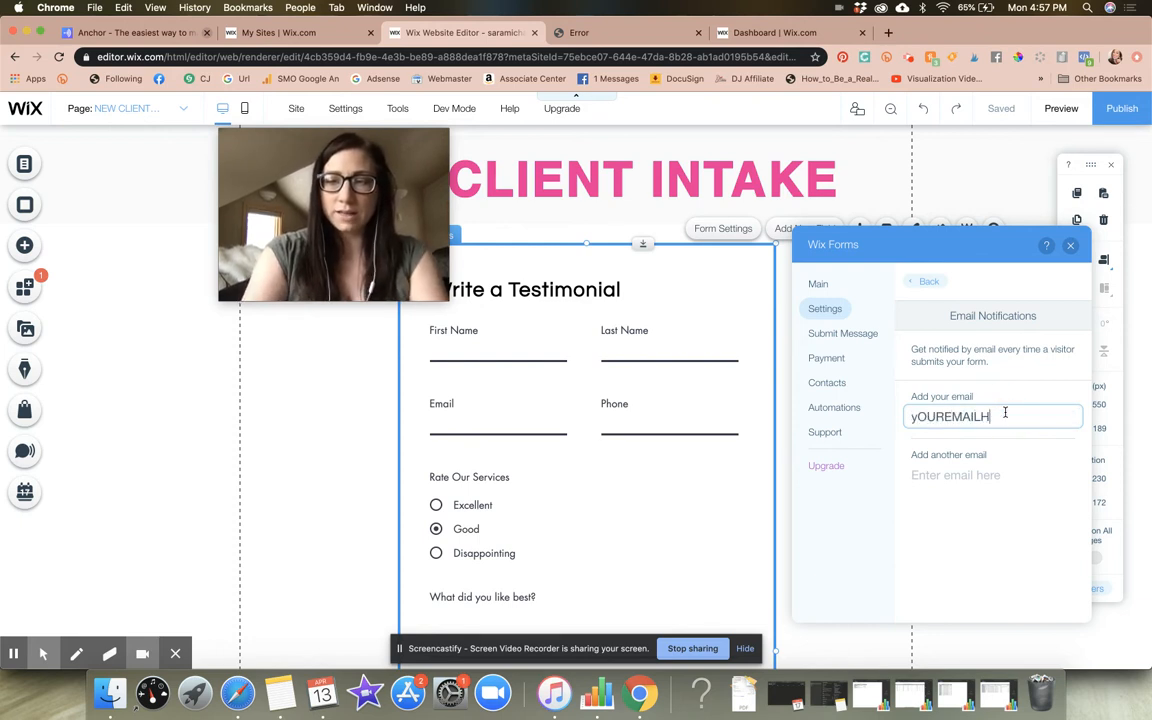
{"action": "type", "text": "ERE@.COM"}
{"action": "key", "text": "BackSpace"}
{"action": "key", "text": "BackSpace"}
{"action": "key", "text": "BackSpace"}
{"action": "type", "text": "BLAH.COM"}
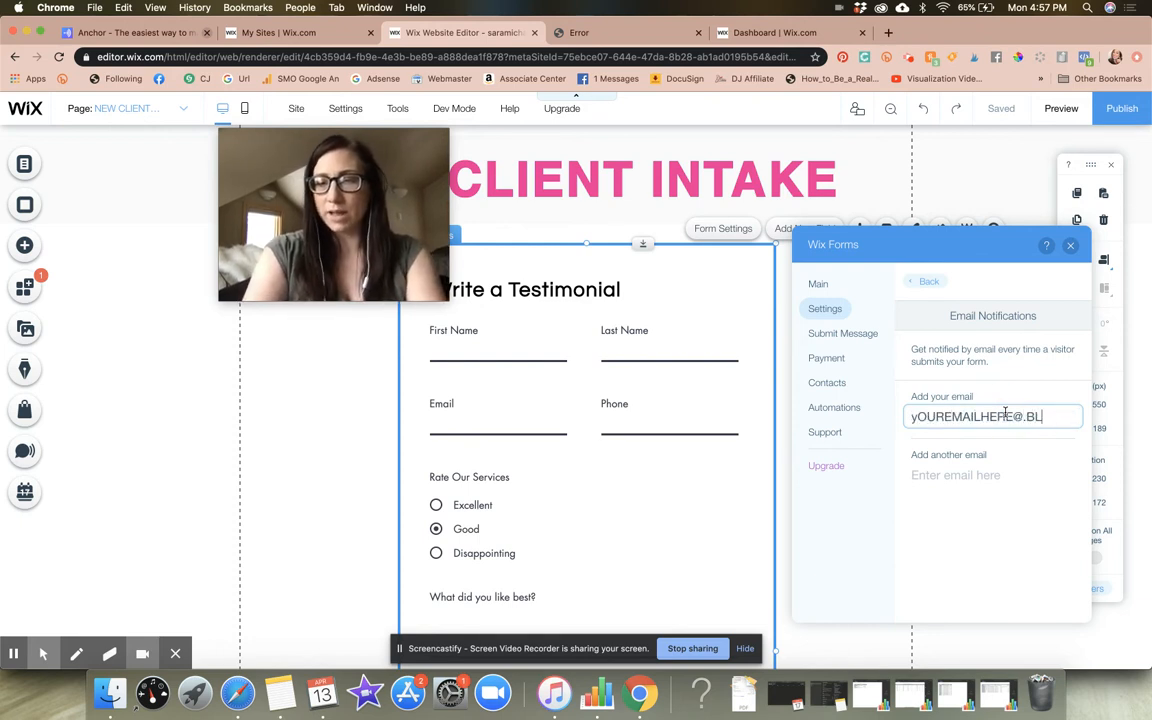
{"action": "key", "text": "BackSpace"}
{"action": "key", "text": "BackSpace"}
{"action": "key", "text": "BackSpace"}
{"action": "key", "text": "BackSpace"}
{"action": "key", "text": "BackSpace"}
{"action": "key", "text": "BackSpace"}
{"action": "key", "text": "BackSpace"}
{"action": "key", "text": "BackSpace"}
{"action": "key", "text": "BackSpace"}
{"action": "key", "text": "BackSpace"}
{"action": "key", "text": "BackSpace"}
{"action": "key", "text": "BackSpace"}
{"action": "key", "text": "BackSpace"}
{"action": "key", "text": "BackSpace"}
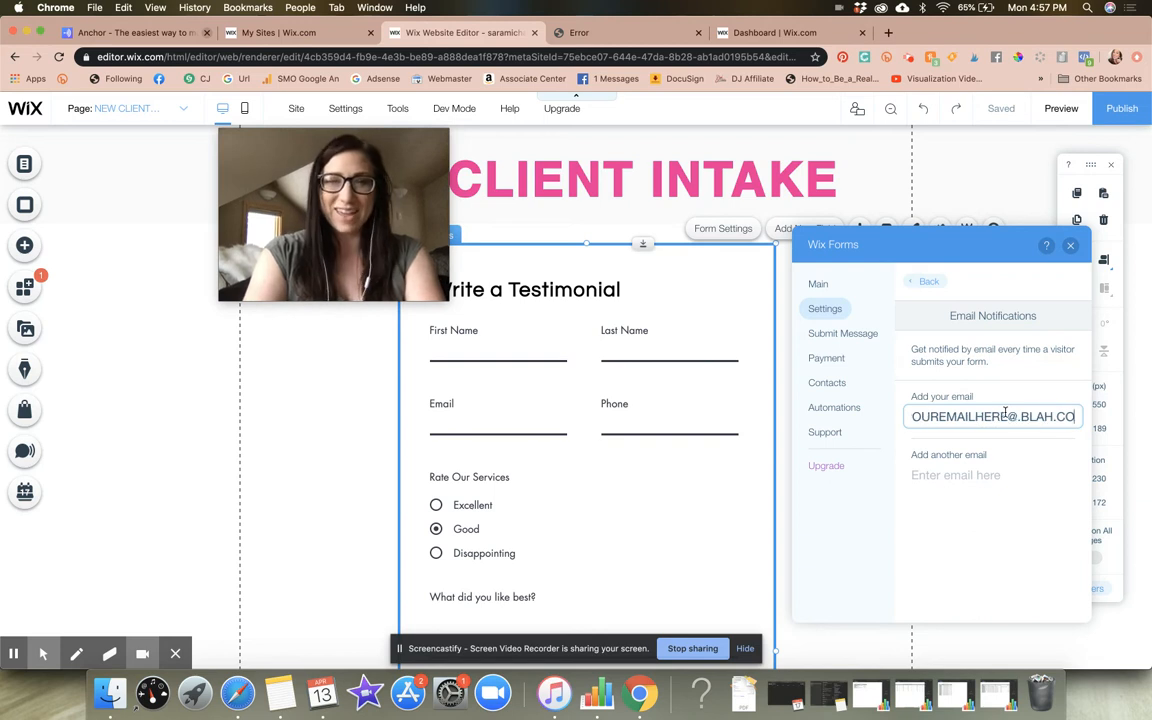
Clear the notification email field and return to the form's main settings
{"action": "key", "text": "BackSpace"}
{"action": "key", "text": "BackSpace"}
{"action": "key", "text": "BackSpace"}
{"action": "key", "text": "BackSpace"}
{"action": "key", "text": "BackSpace"}
{"action": "key", "text": "BackSpace"}
{"action": "key", "text": "BackSpace"}
{"action": "key", "text": "BackSpace"}
{"action": "key", "text": "BackSpace"}
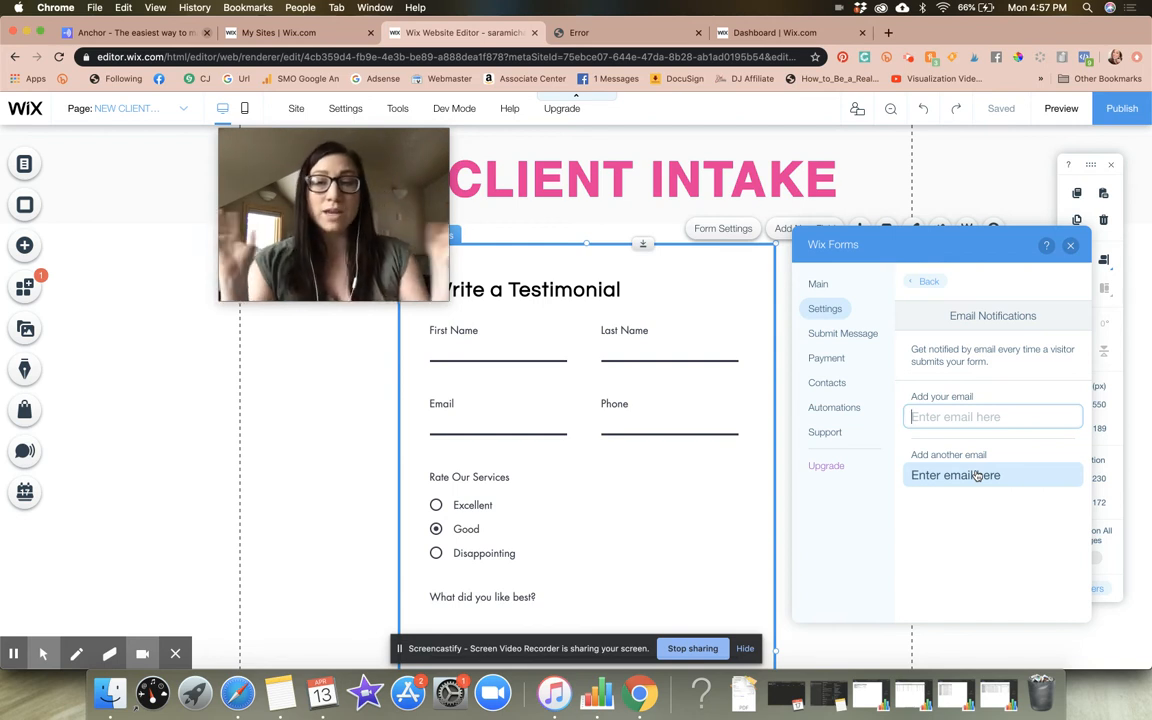
{"action": "left_click", "coordinate": [954, 390]}
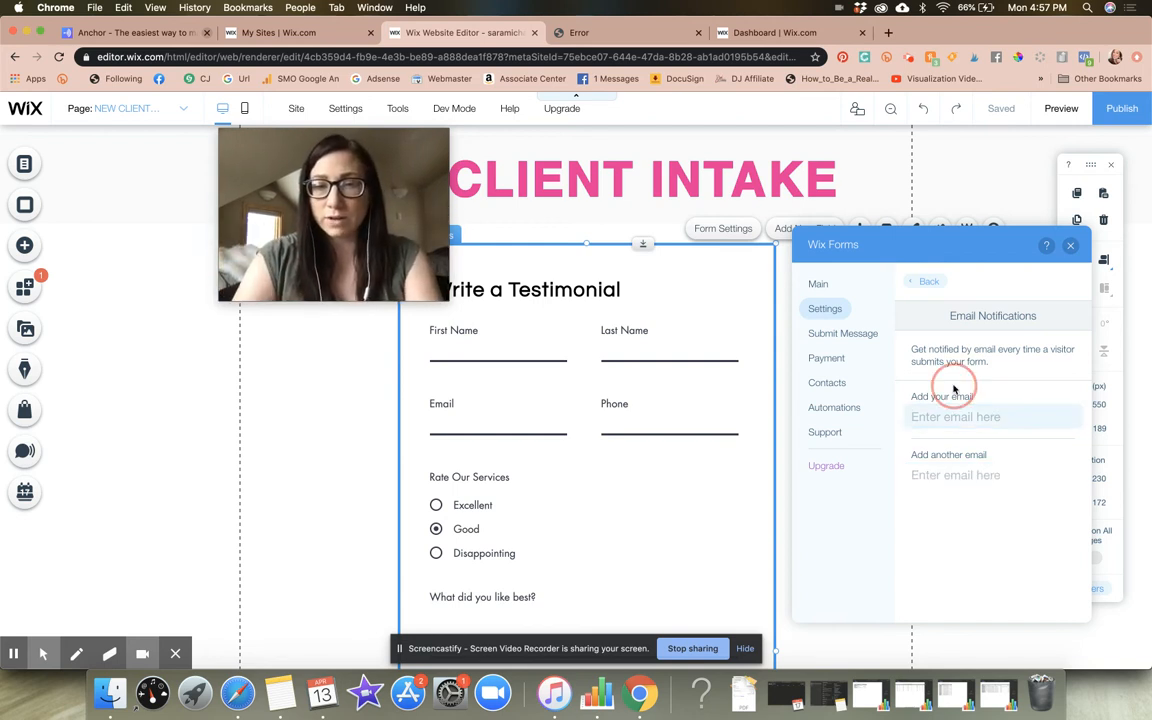
{"action": "left_click", "coordinate": [925, 282]}
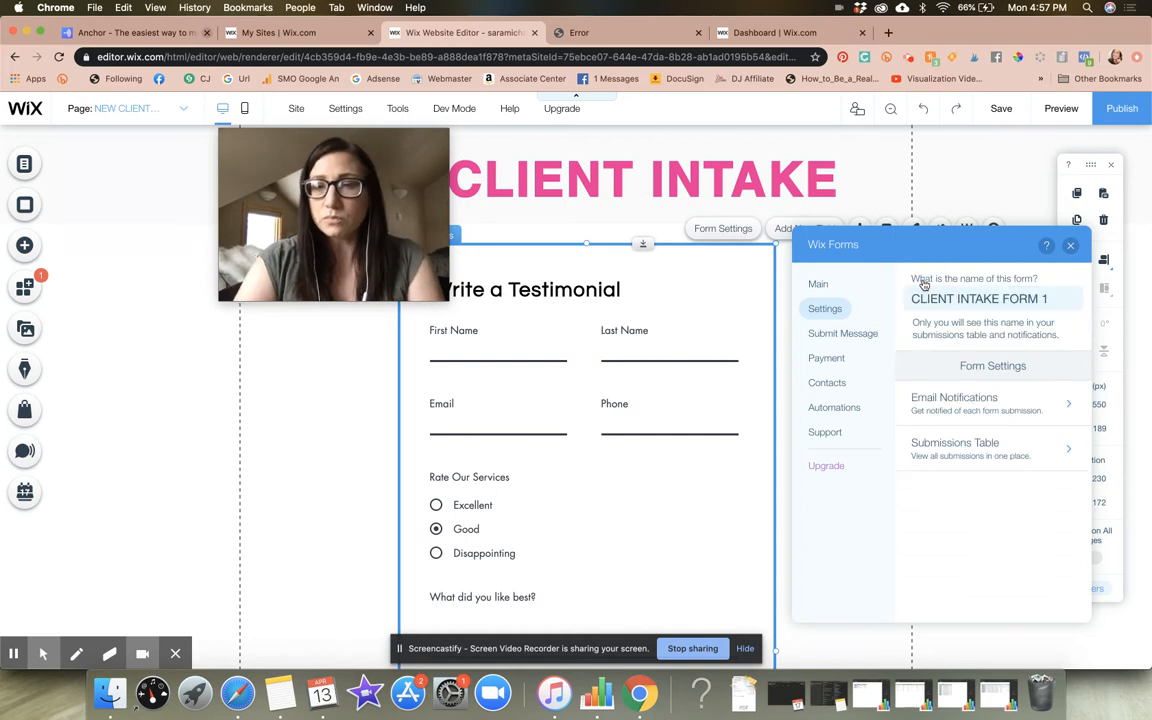
Review the form's submissions table, contacts and automations settings, and close the form settings
{"action": "left_click", "coordinate": [1025, 459]}
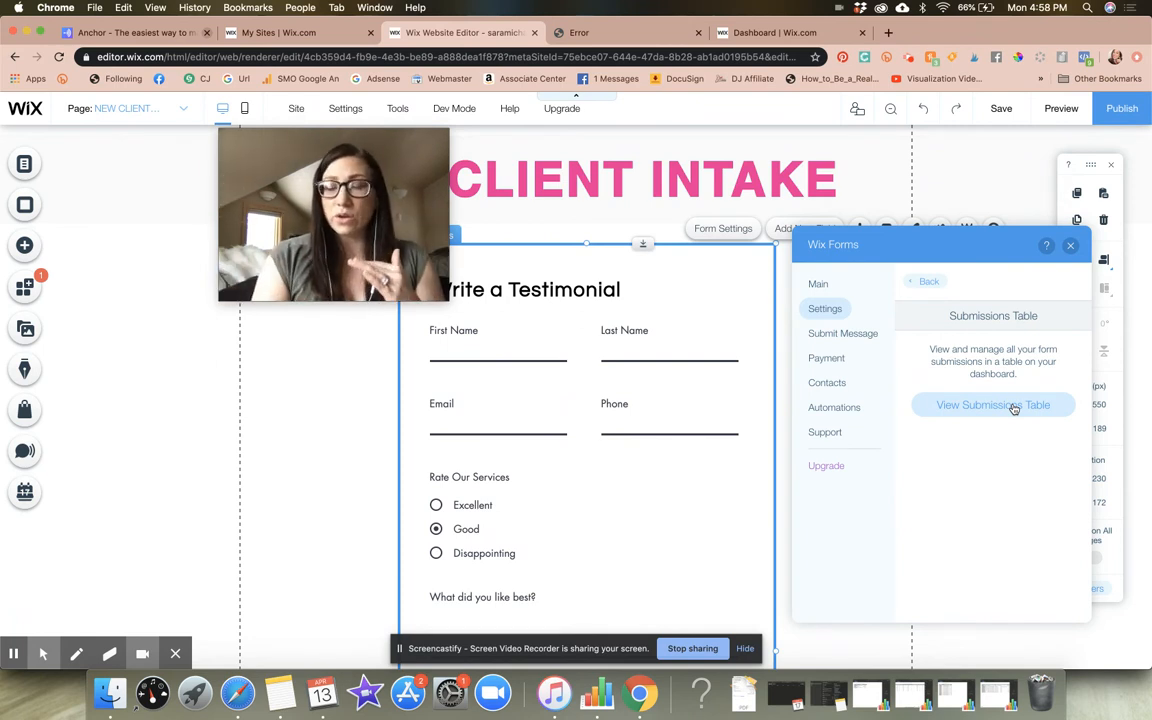
{"action": "left_click", "coordinate": [846, 385]}
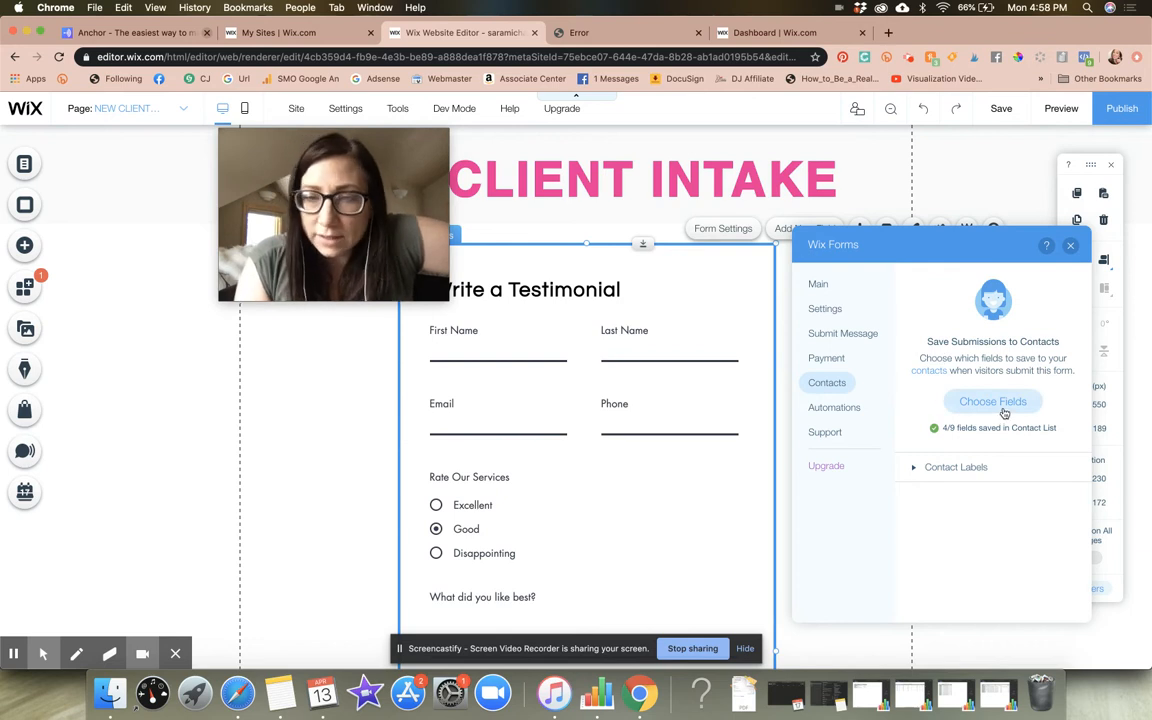
{"action": "left_click", "coordinate": [848, 409]}
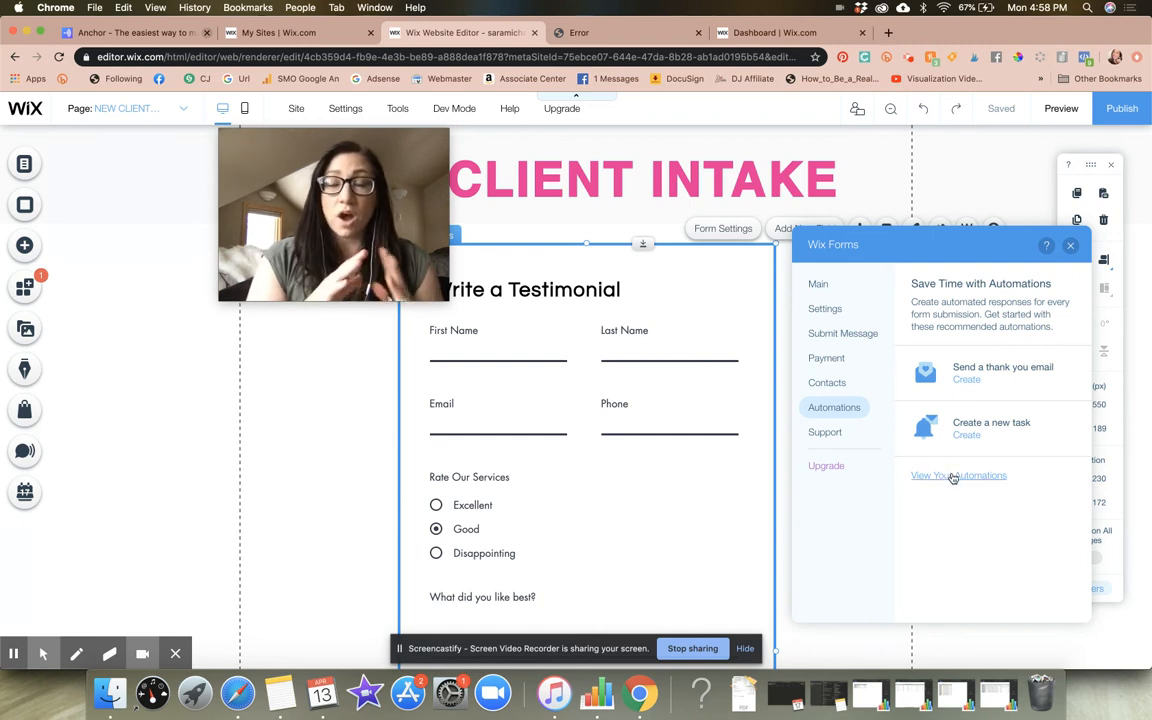
{"action": "left_click", "coordinate": [1070, 246]}
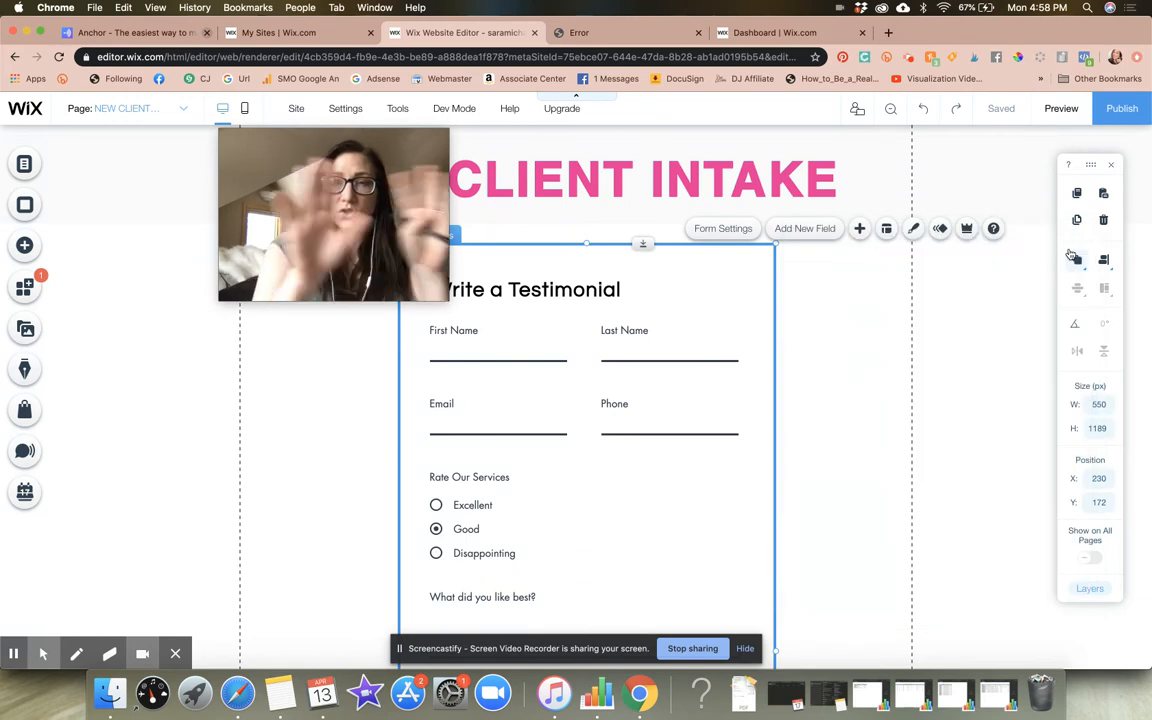
Apply the shaded text box design from My Text Fields to the form's First Name field
{"action": "left_click_drag", "start_coordinate": [351, 188], "coordinate": [188, 180]}
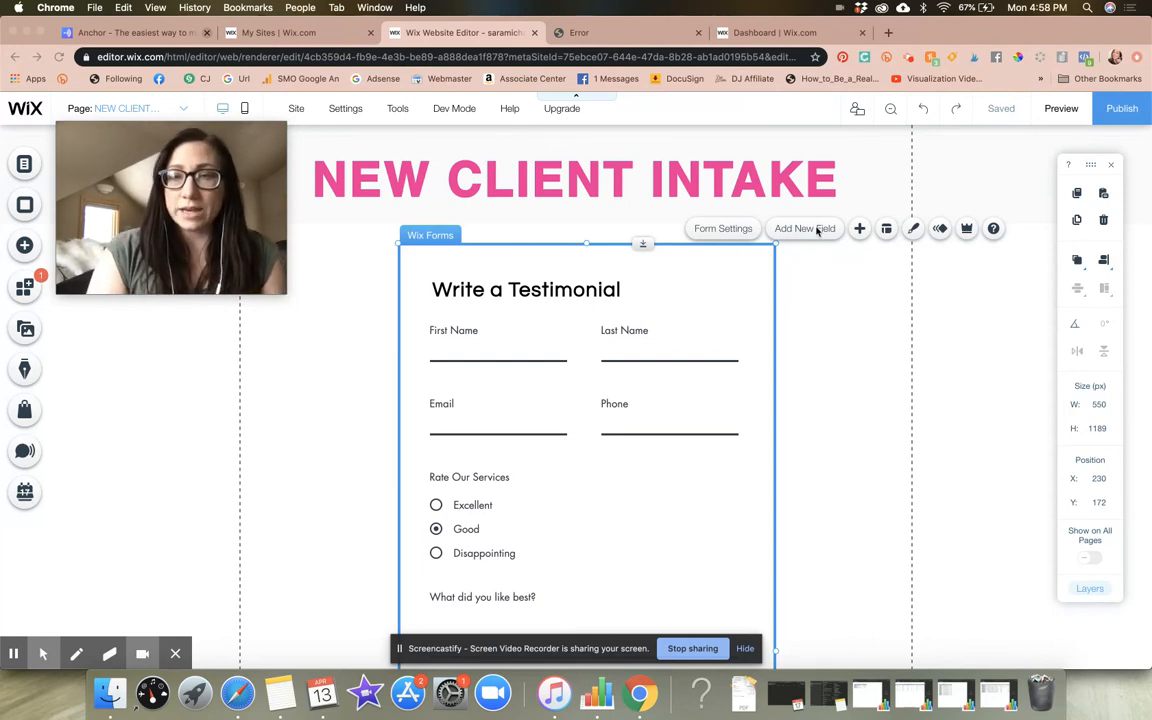
{"action": "left_click", "coordinate": [503, 351]}
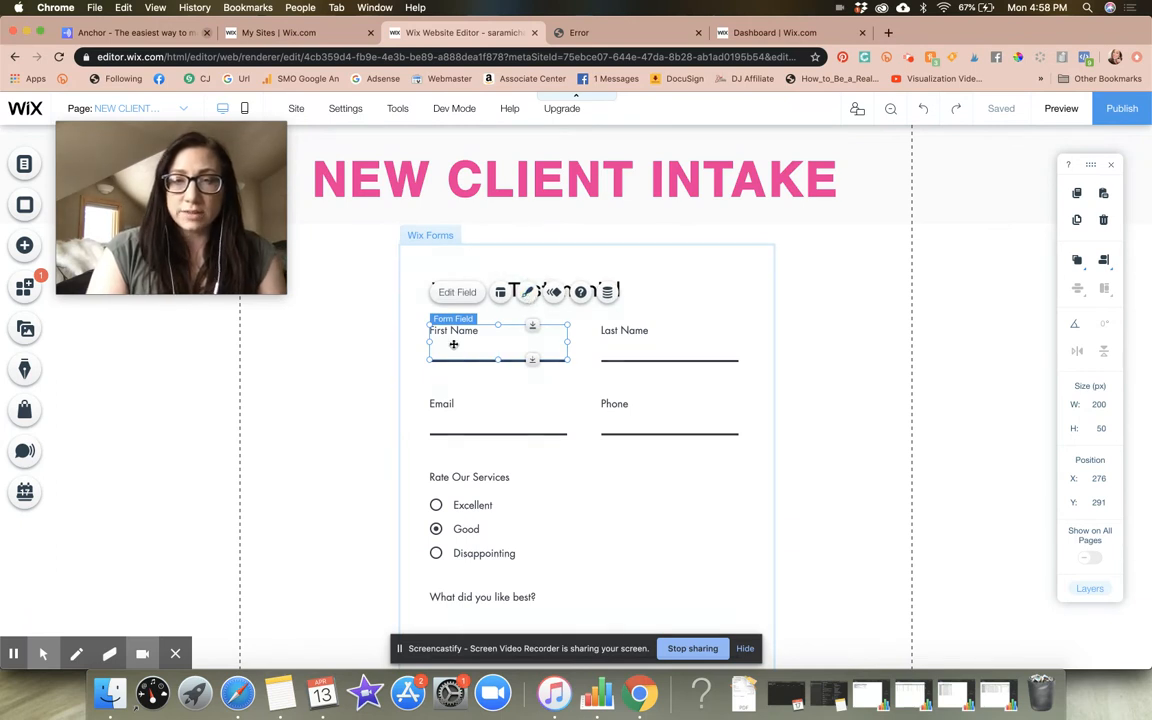
{"action": "left_click", "coordinate": [529, 292]}
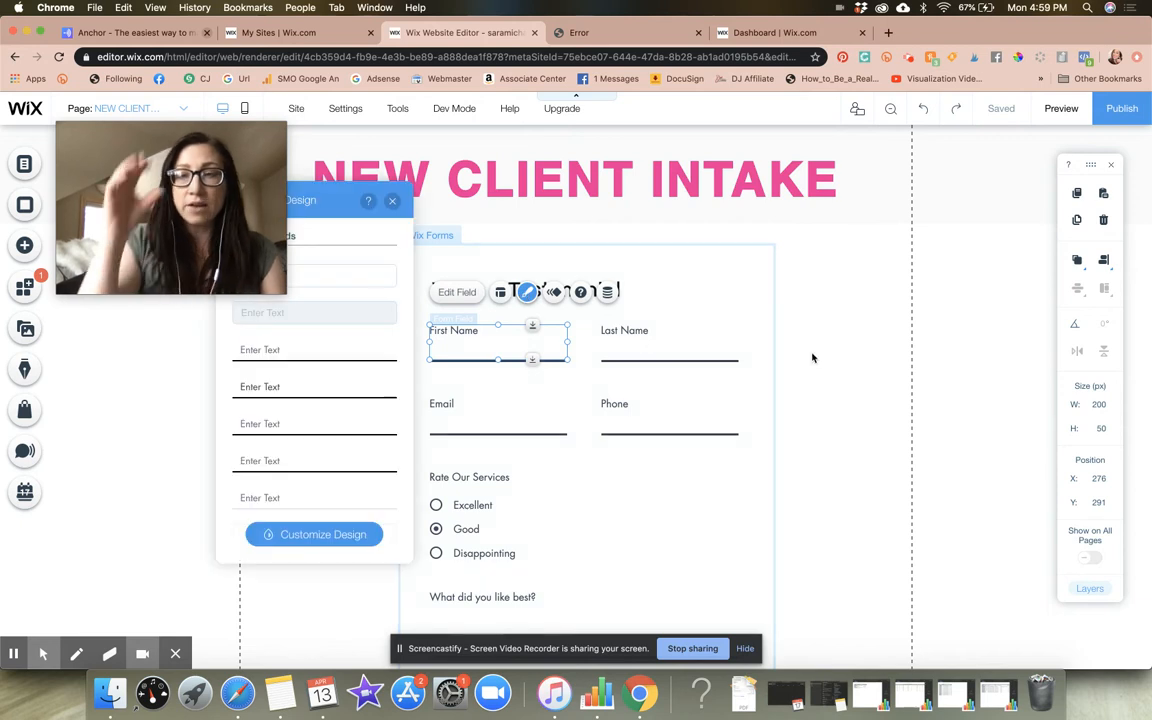
{"action": "left_click_drag", "start_coordinate": [322, 208], "coordinate": [879, 195]}
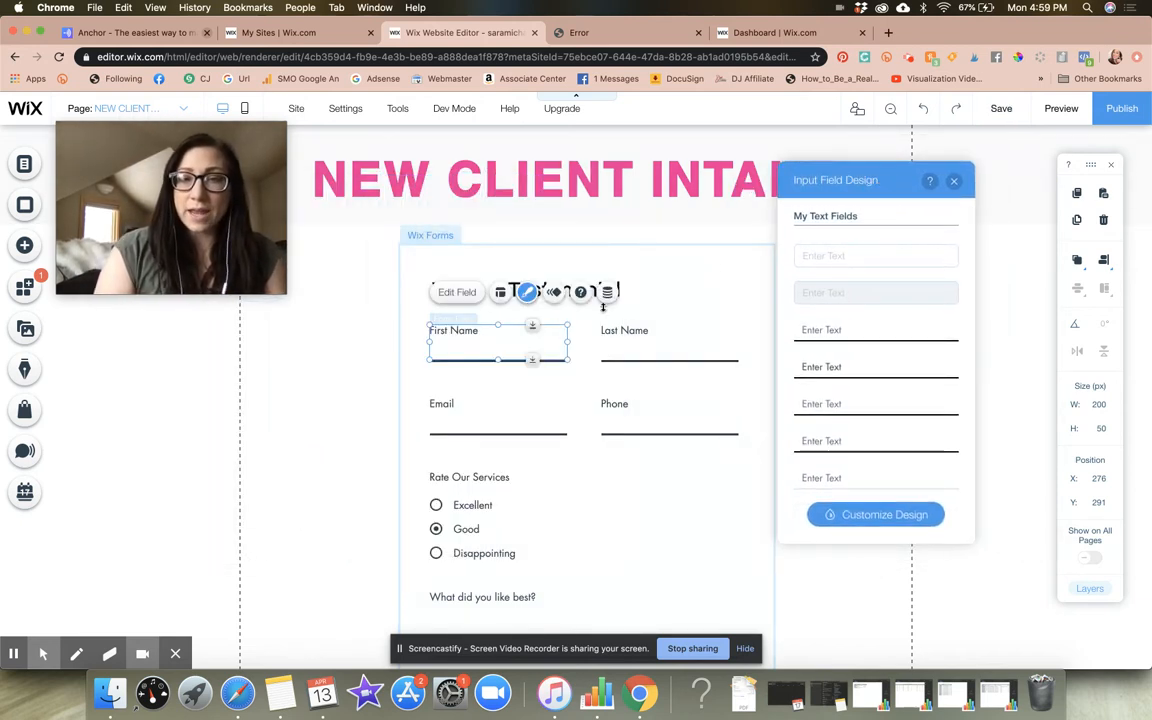
{"action": "left_click", "coordinate": [855, 296]}
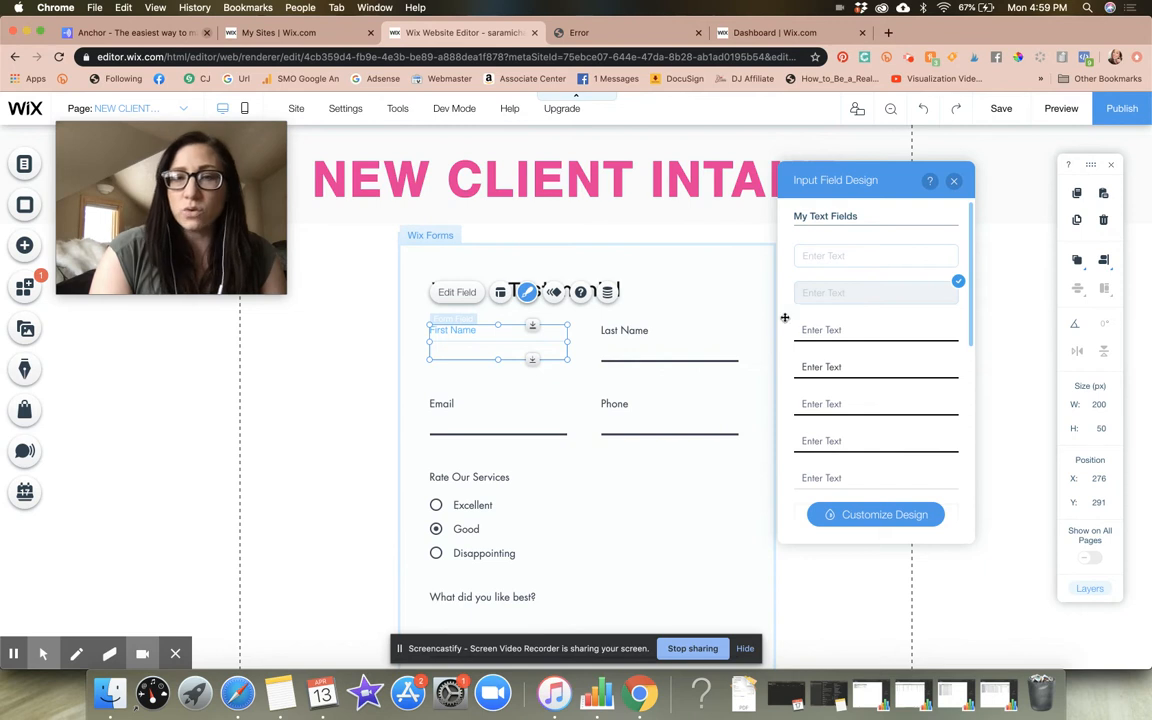
{"action": "left_click", "coordinate": [563, 404]}
{"action": "left_click", "coordinate": [563, 404]}
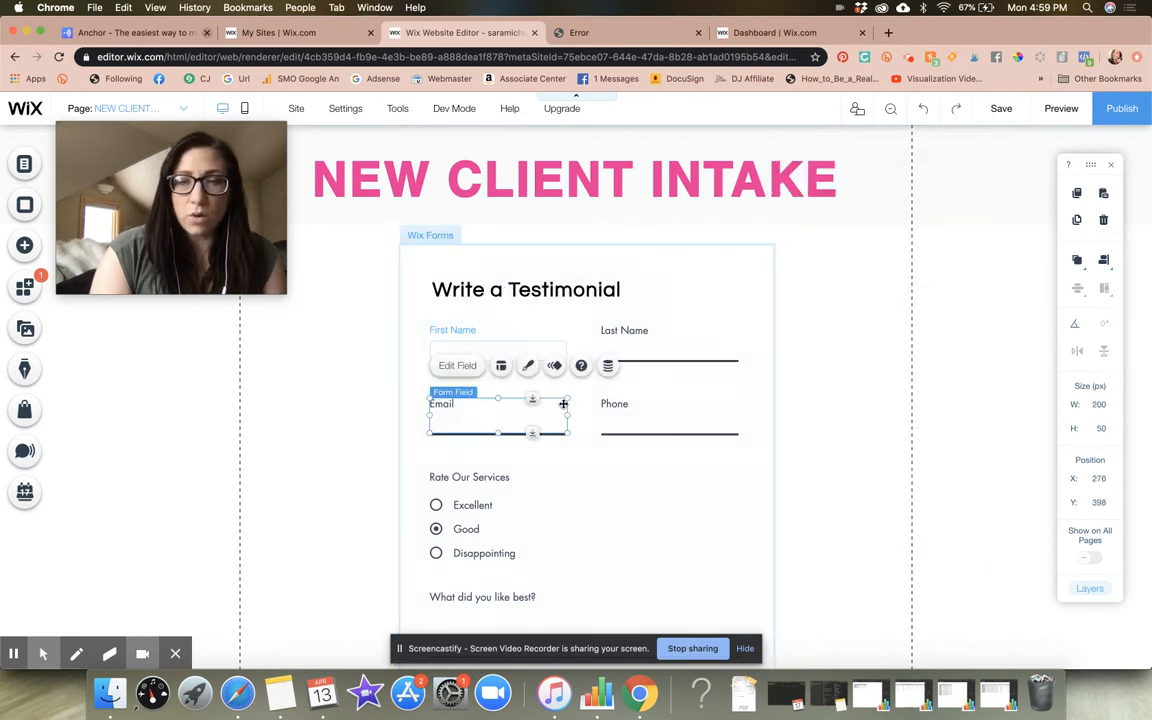
Change the First Name field's design to the white outlined text box from My Text Fields
{"action": "left_click", "coordinate": [498, 333]}
{"action": "left_click", "coordinate": [498, 338]}
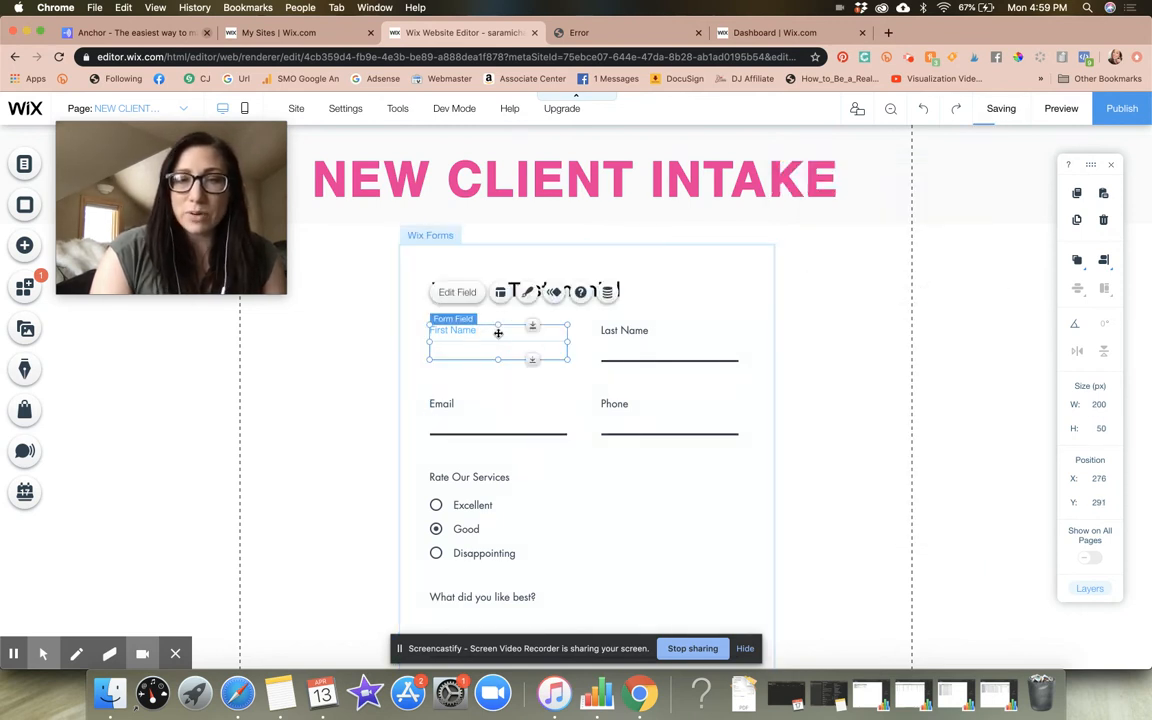
{"action": "left_click", "coordinate": [531, 294]}
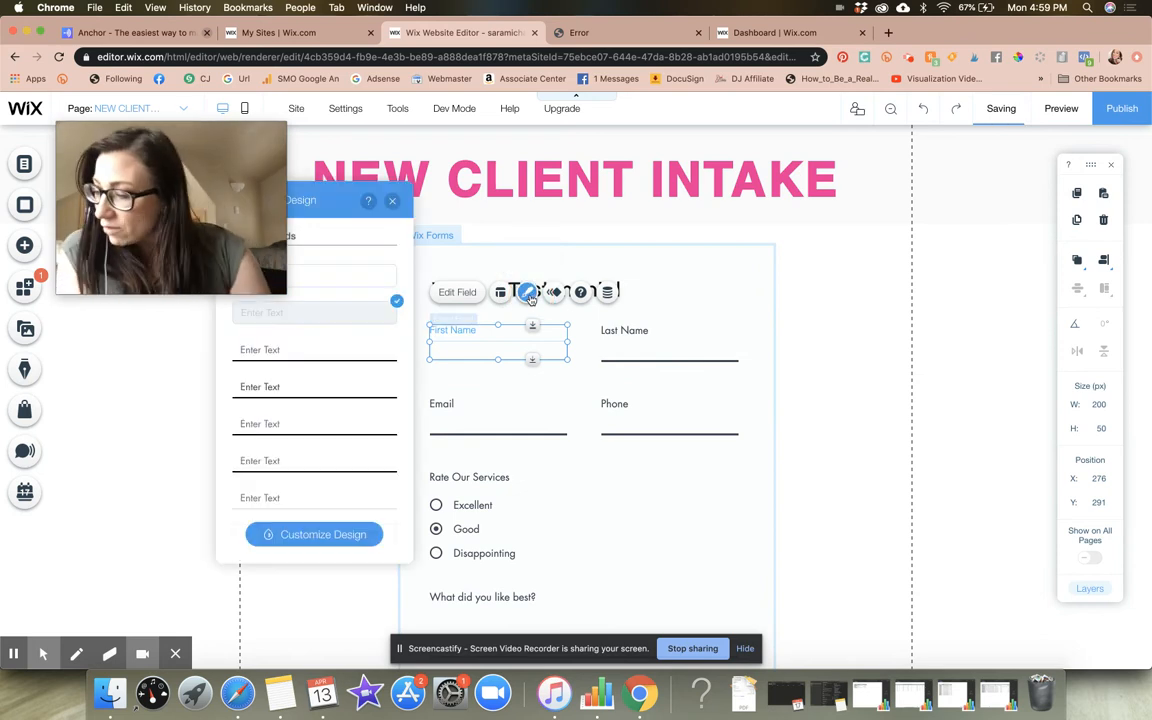
{"action": "left_click", "coordinate": [341, 290]}
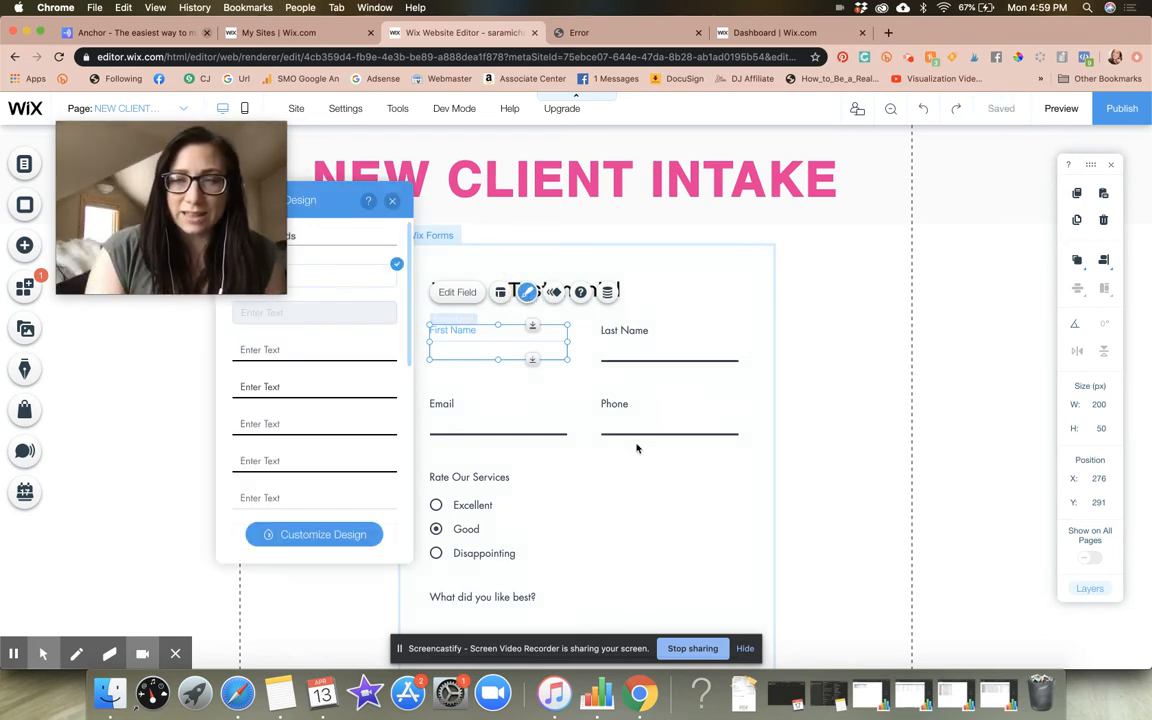
Apply the white outlined text box design to the Last Name field
{"action": "left_click", "coordinate": [540, 374]}
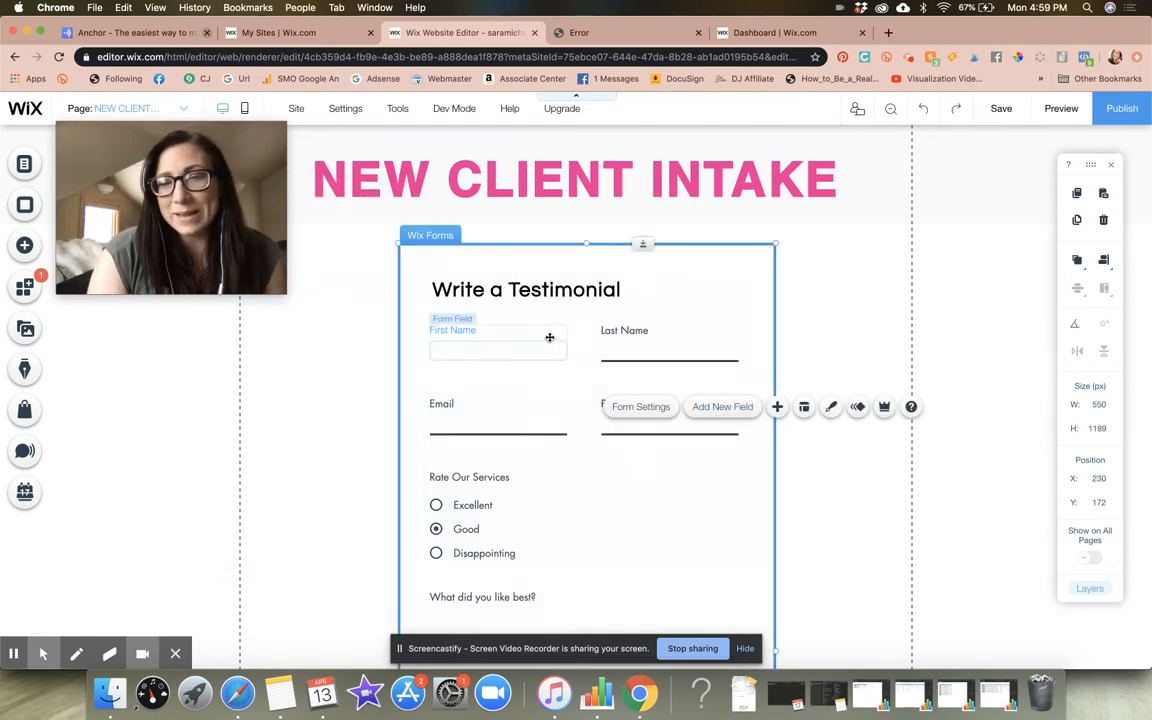
{"action": "left_click", "coordinate": [665, 347]}
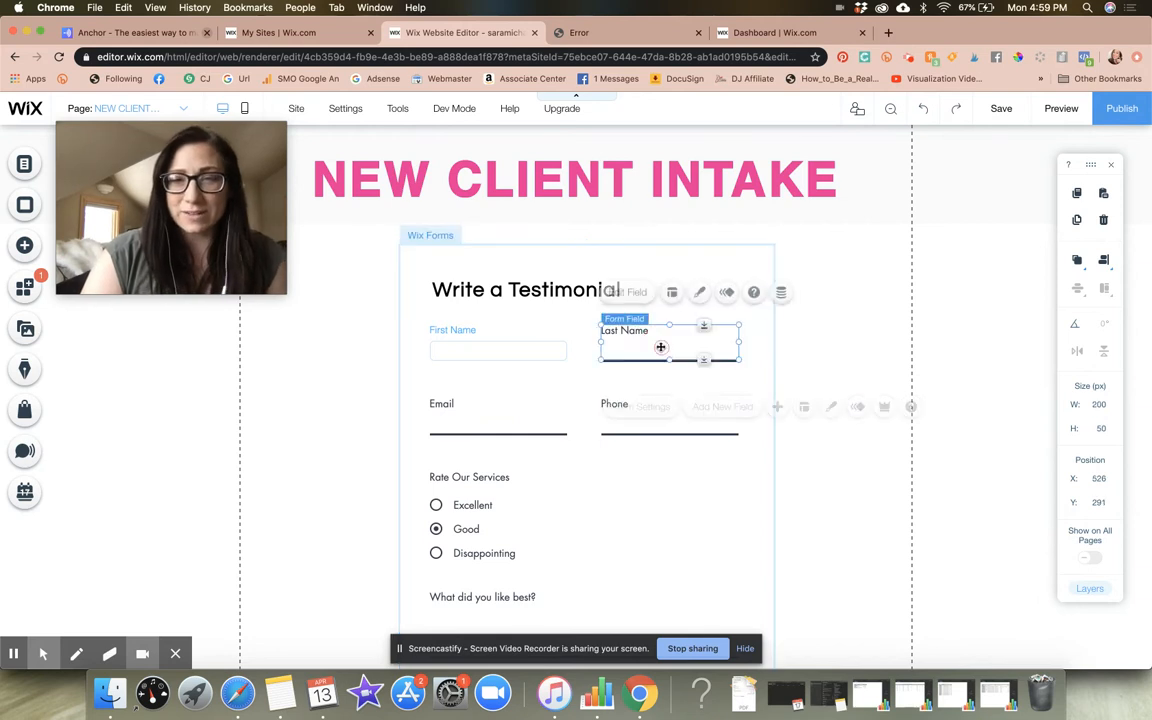
{"action": "left_click", "coordinate": [698, 298]}
{"action": "left_click", "coordinate": [514, 283]}
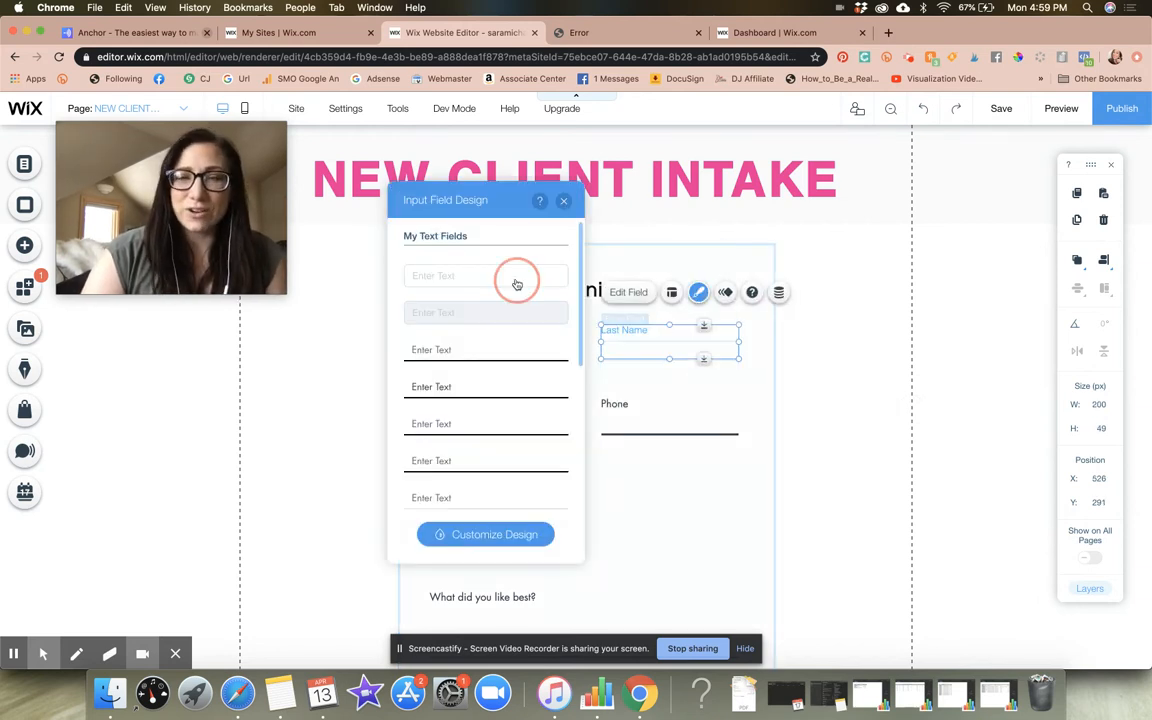
Apply the white outlined text box design to the Email and Phone fields
{"action": "left_click", "coordinate": [712, 427]}
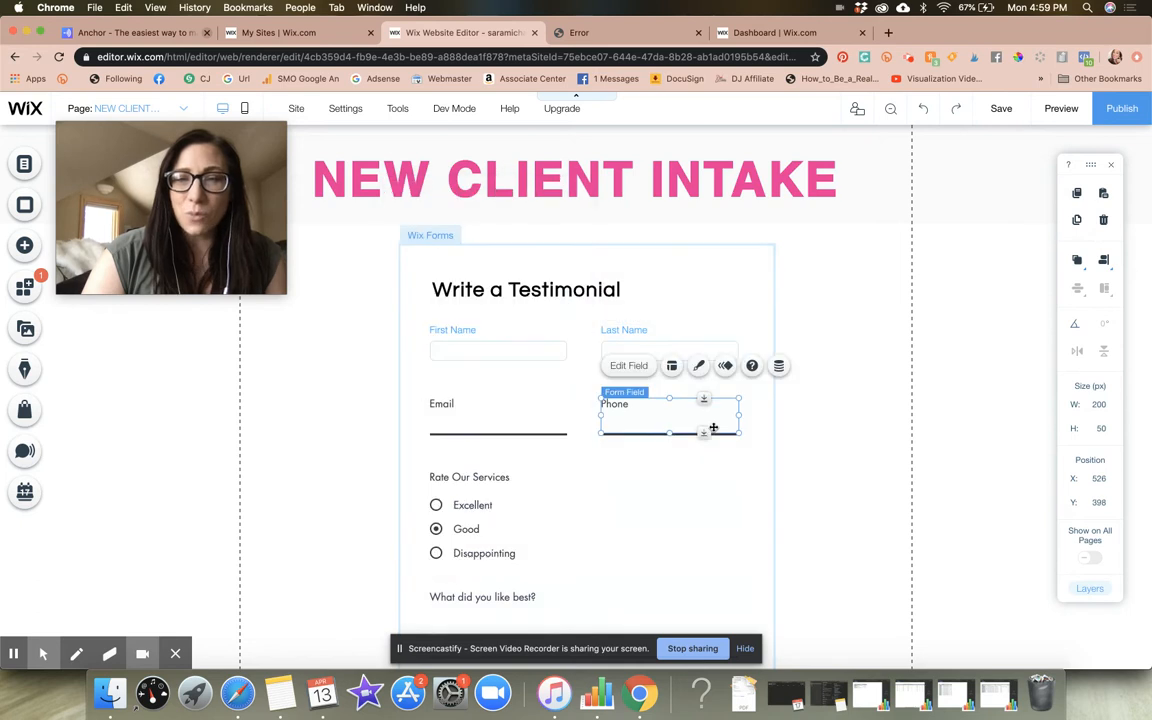
{"action": "left_click", "coordinate": [518, 412]}
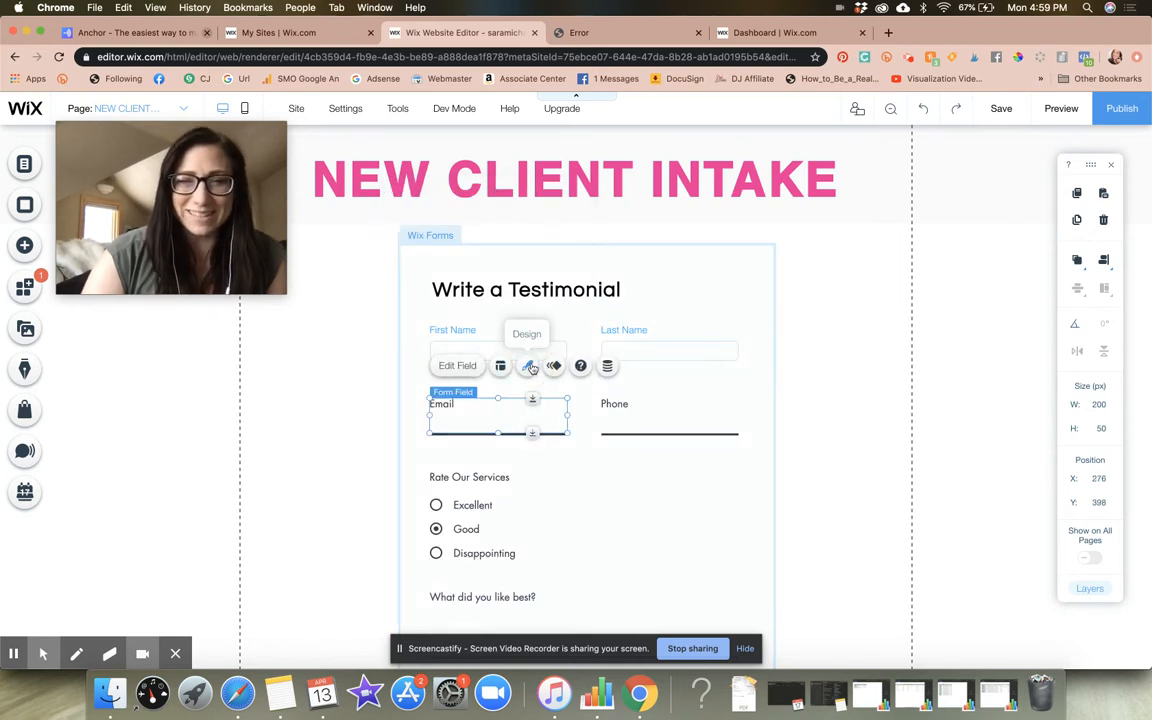
{"action": "left_click", "coordinate": [529, 367]}
{"action": "left_click", "coordinate": [689, 411]}
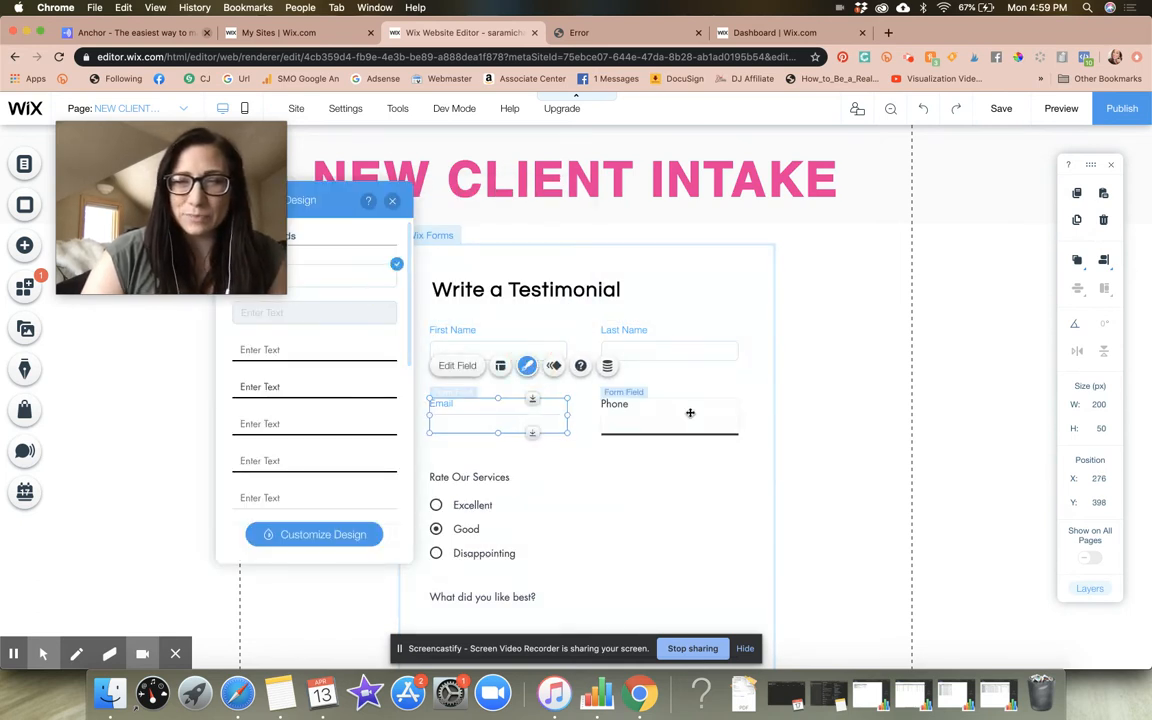
{"action": "left_click", "coordinate": [699, 366]}
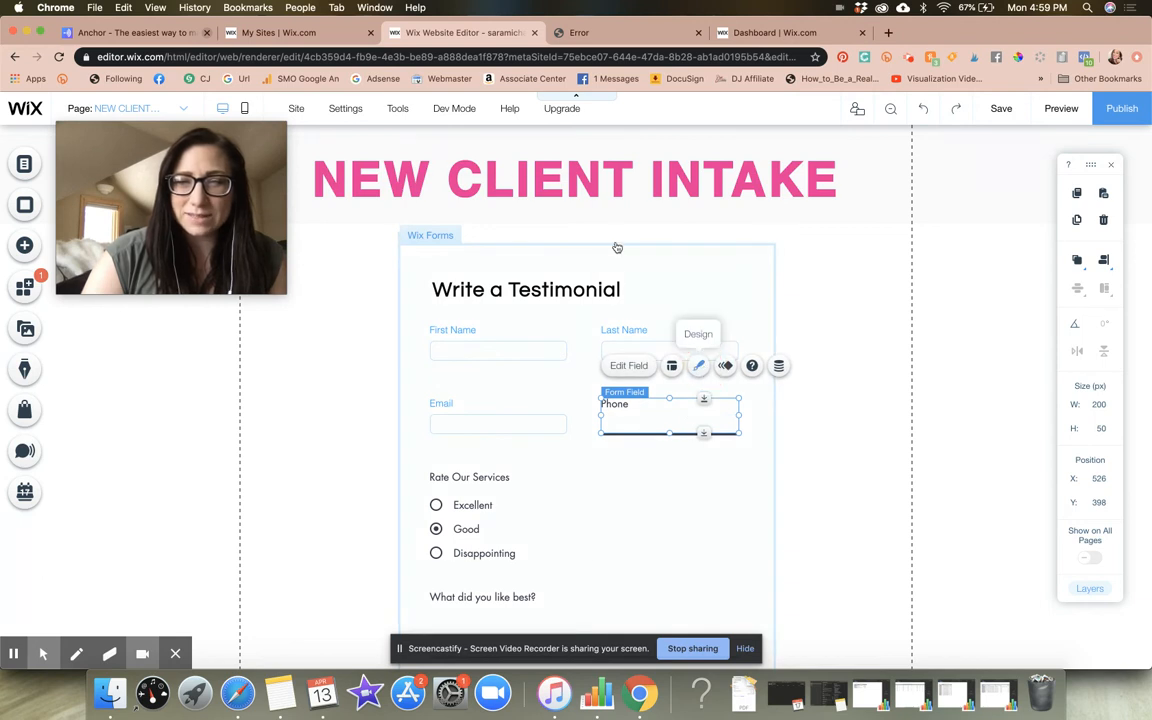
{"action": "left_click", "coordinate": [486, 276]}
{"action": "left_click", "coordinate": [791, 279]}
Browse the preset designs offered for the whole form and close the form design options
{"action": "scroll", "coordinate": [790, 279], "scroll_direction": "down", "scroll_amount": 4}
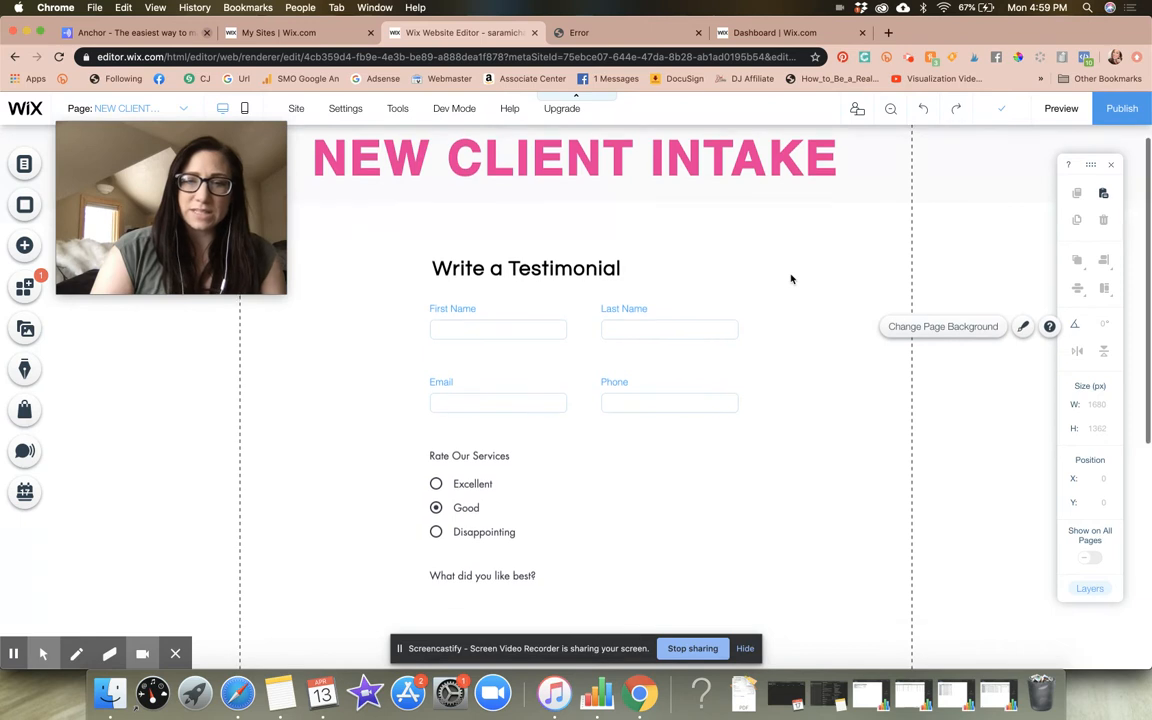
{"action": "left_click", "coordinate": [481, 323]}
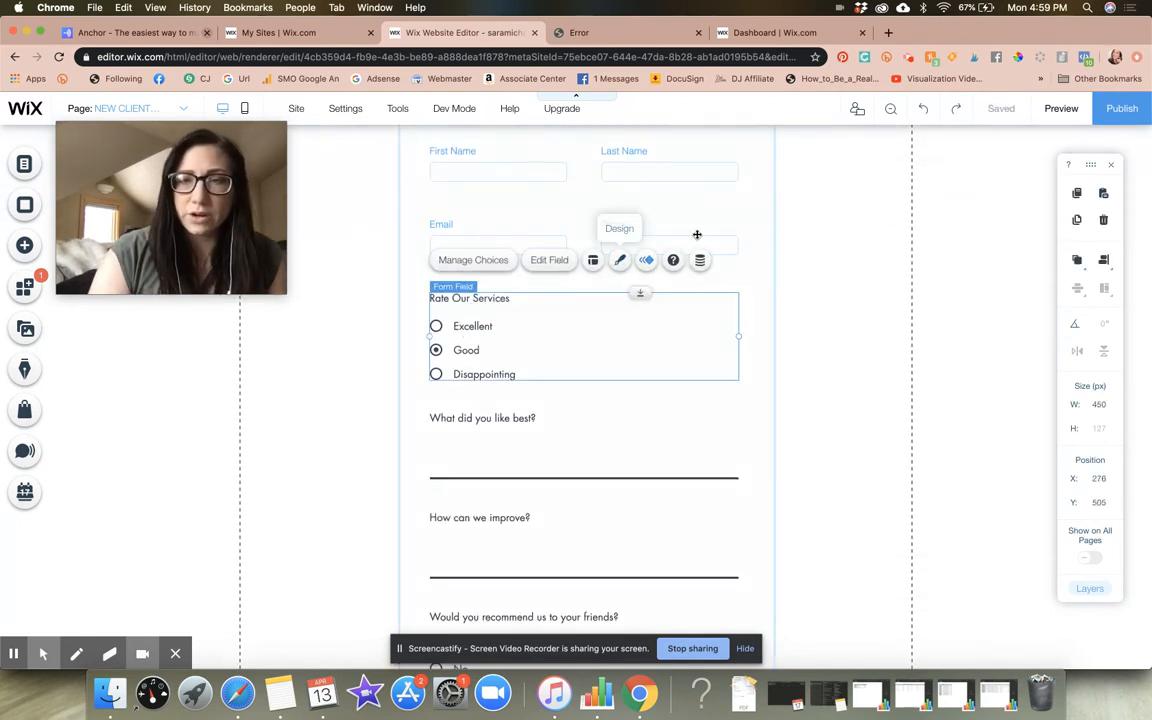
{"action": "left_click", "coordinate": [748, 220]}
{"action": "scroll", "coordinate": [946, 195], "scroll_direction": "up", "scroll_amount": 1}
{"action": "left_click", "coordinate": [944, 230]}
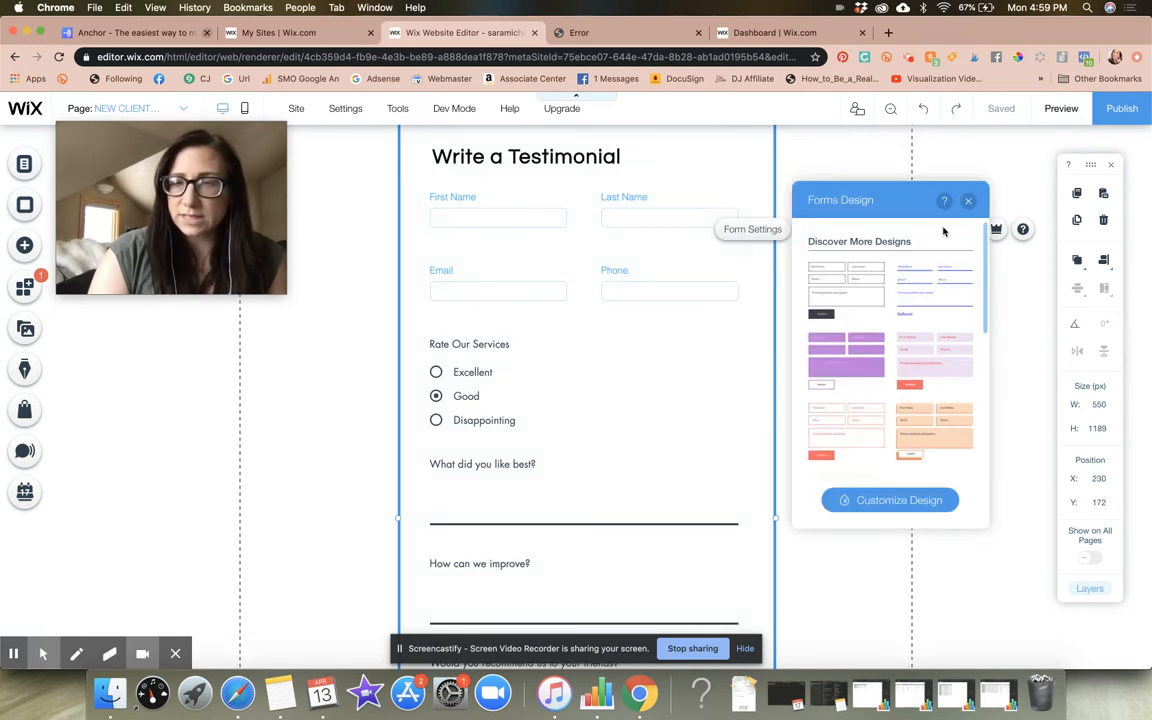
{"action": "scroll", "coordinate": [944, 411], "scroll_direction": "down", "scroll_amount": 5}
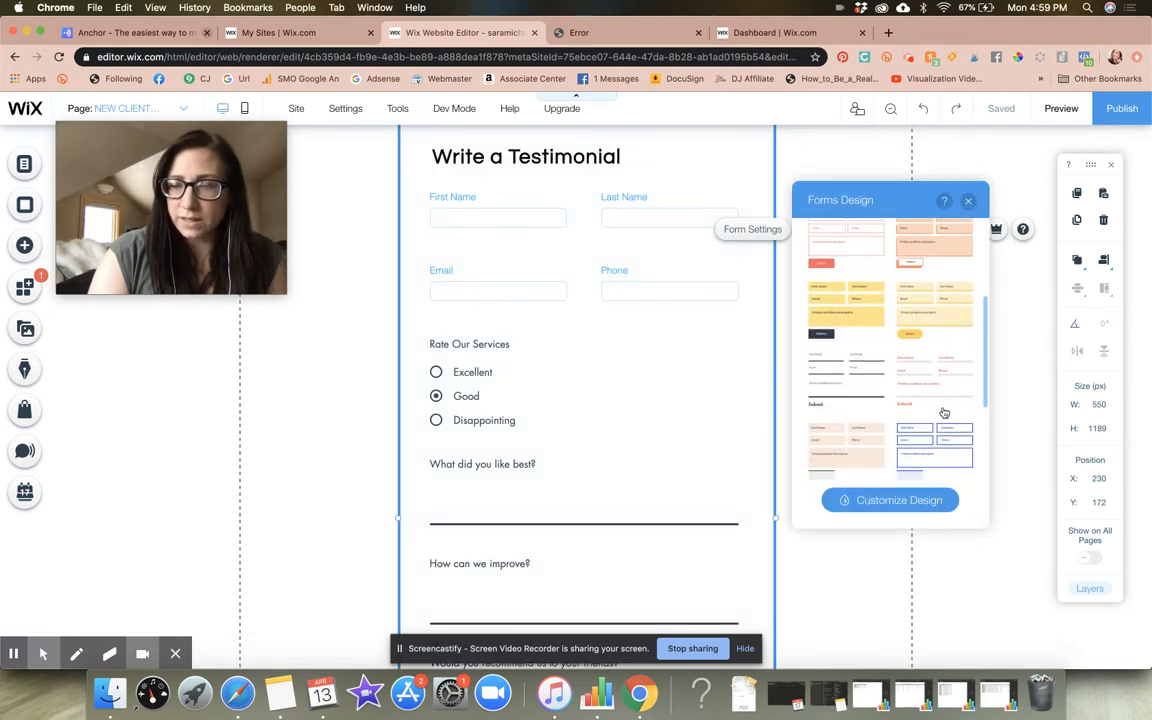
{"action": "scroll", "coordinate": [944, 411], "scroll_direction": "up", "scroll_amount": 2}
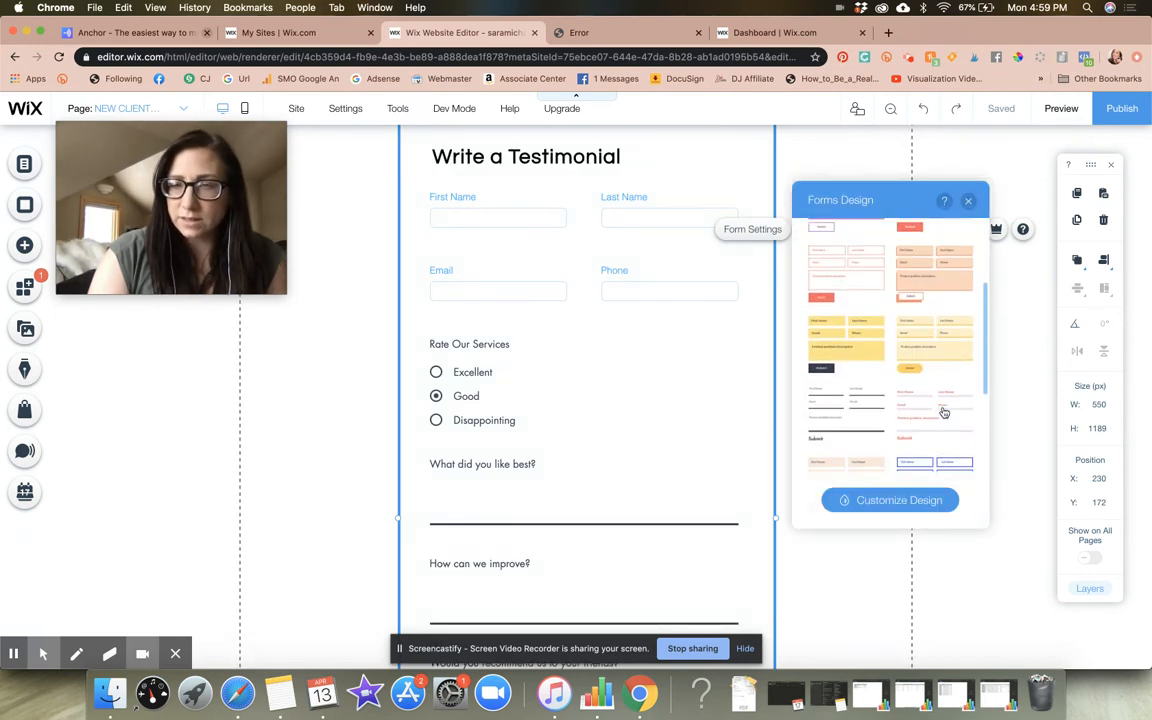
{"action": "left_click", "coordinate": [967, 202]}
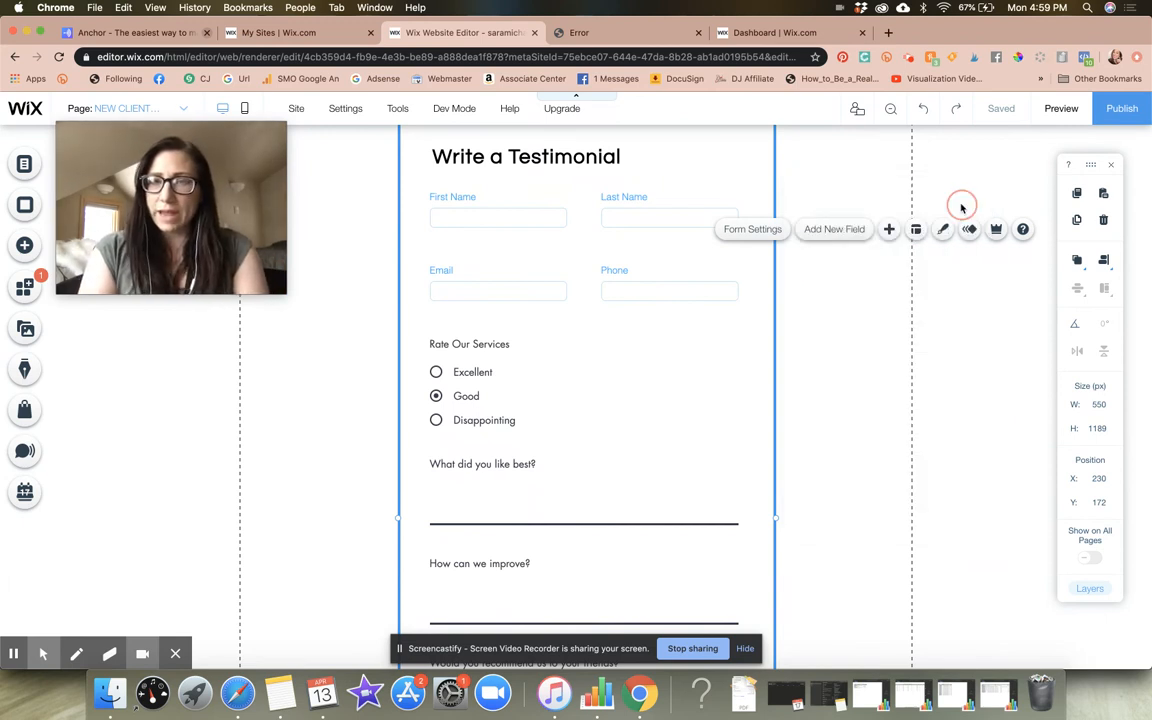
Apply the second My Radio Buttons design to the Rate Our Services field and open its design customisation
{"action": "left_click", "coordinate": [488, 371]}
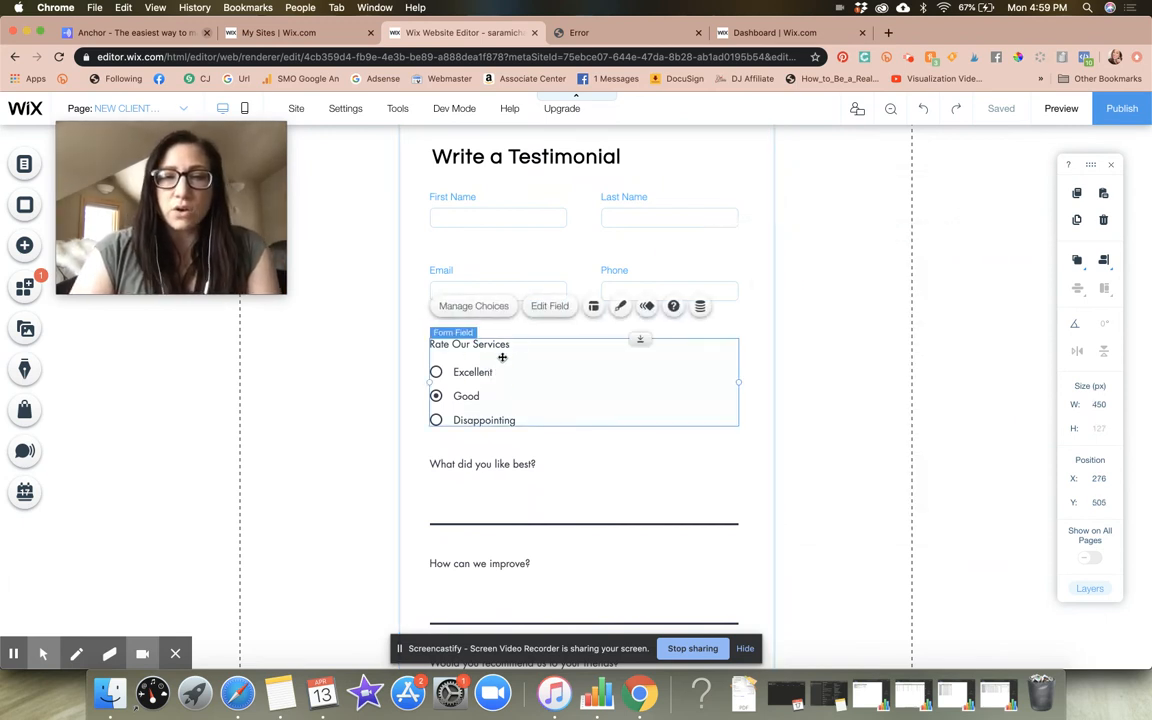
{"action": "left_click", "coordinate": [620, 309]}
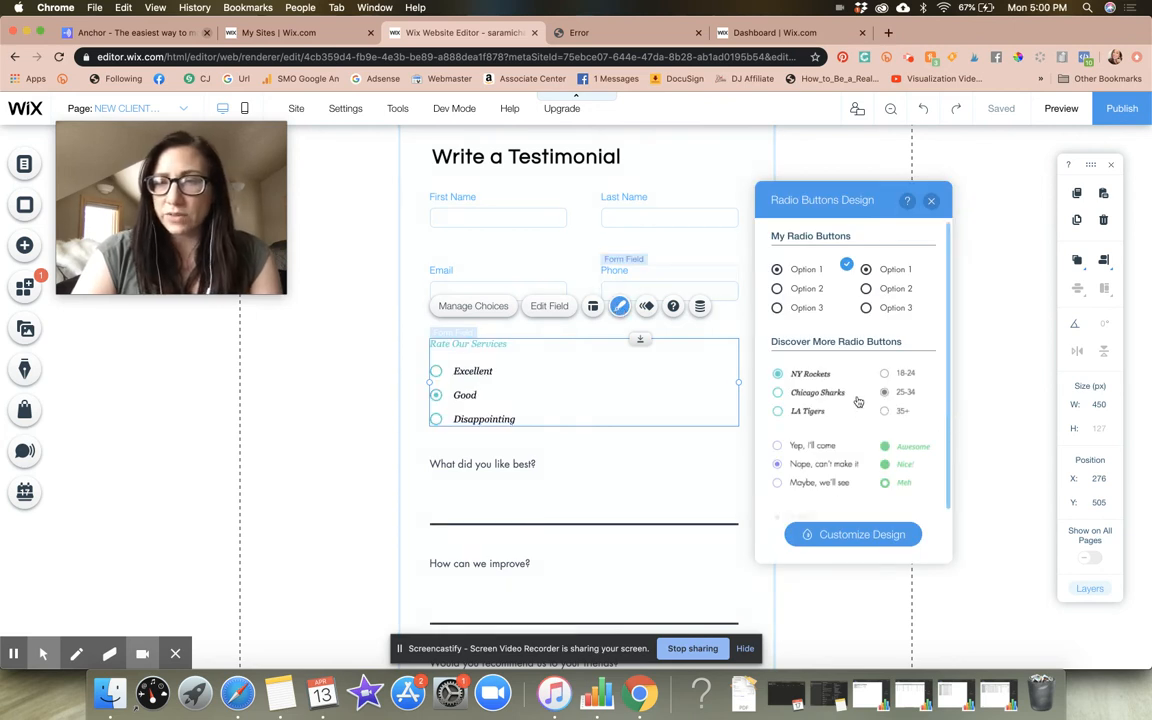
{"action": "left_click", "coordinate": [896, 289]}
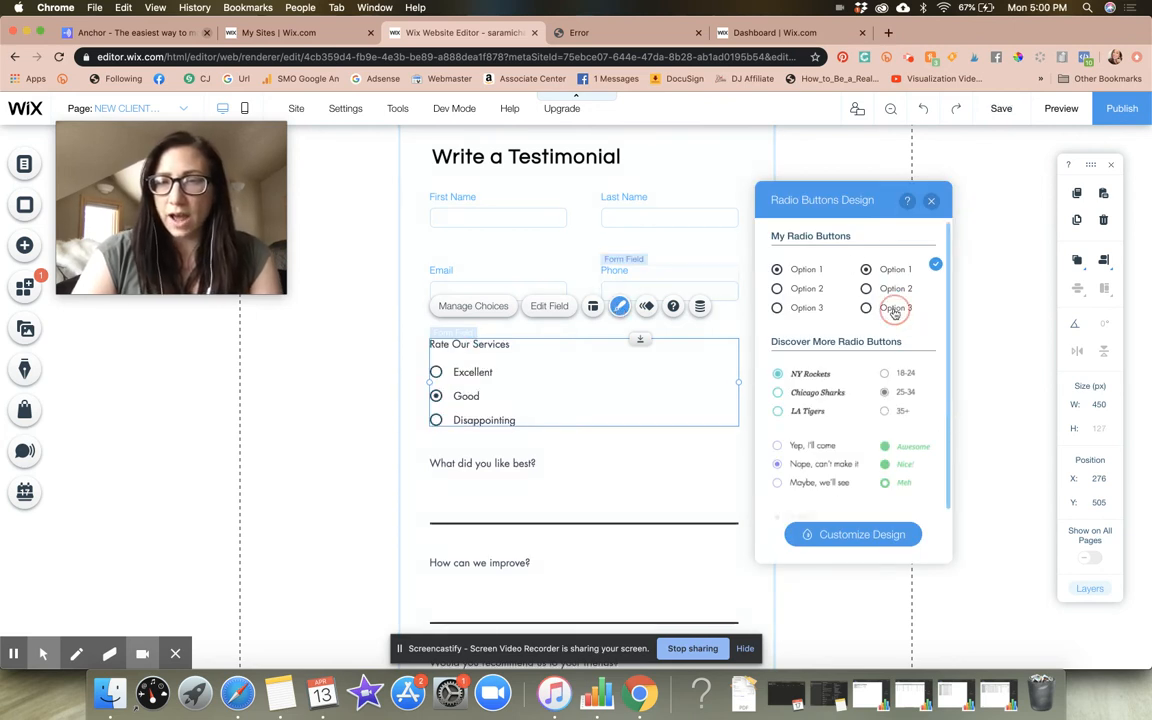
{"action": "left_click", "coordinate": [838, 537]}
{"action": "left_click", "coordinate": [573, 477]}
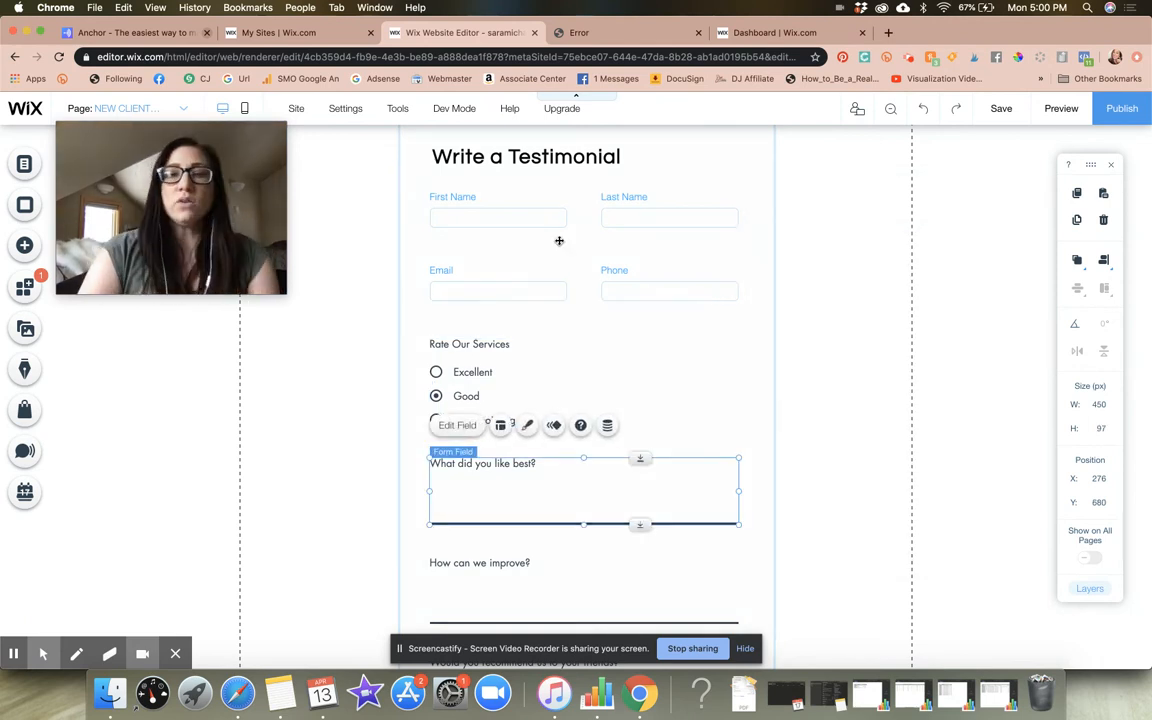
Open the options for adding a new form field and examine the Recommended, Number and Selection field types
{"action": "left_click", "coordinate": [751, 311]}
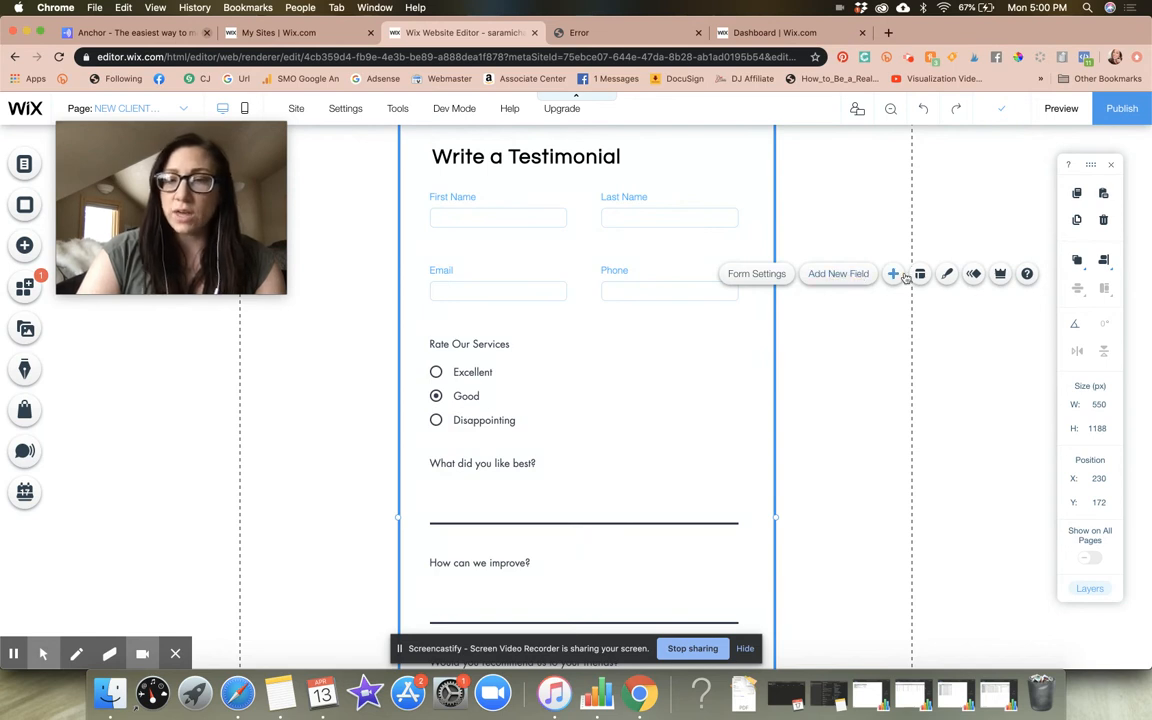
{"action": "left_click", "coordinate": [893, 275]}
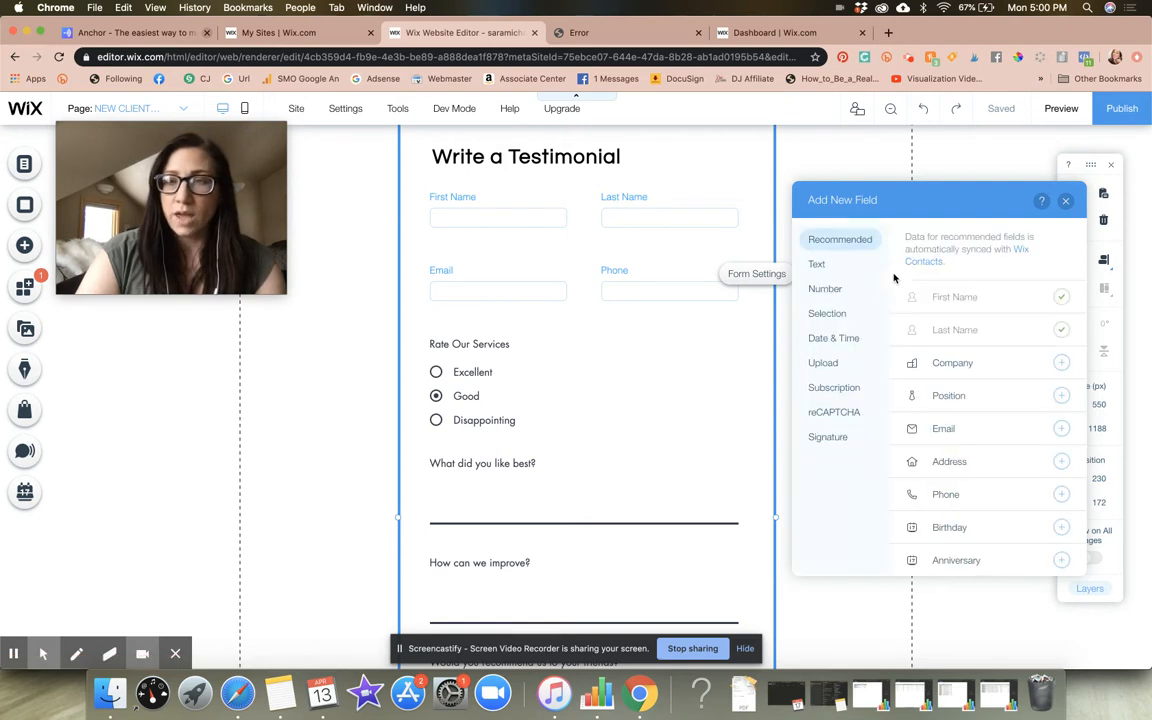
{"action": "scroll", "coordinate": [977, 420], "scroll_direction": "down", "scroll_amount": 1}
{"action": "scroll", "coordinate": [977, 420], "scroll_direction": "down", "scroll_amount": 2}
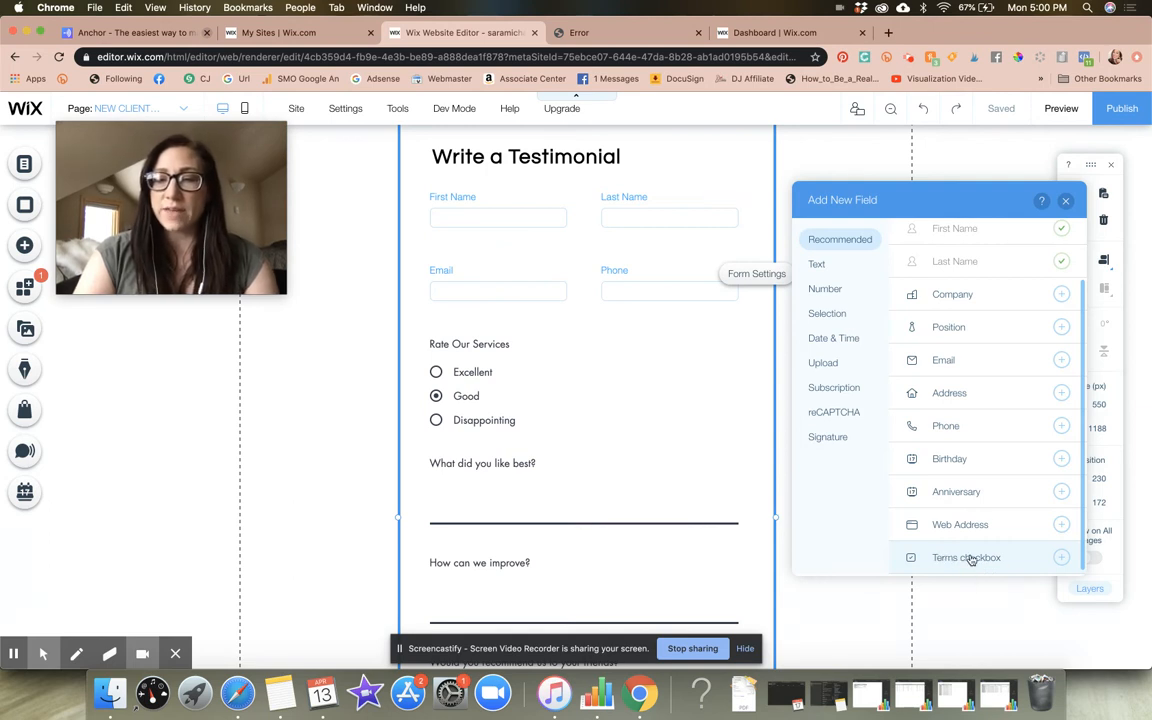
{"action": "left_click", "coordinate": [828, 289]}
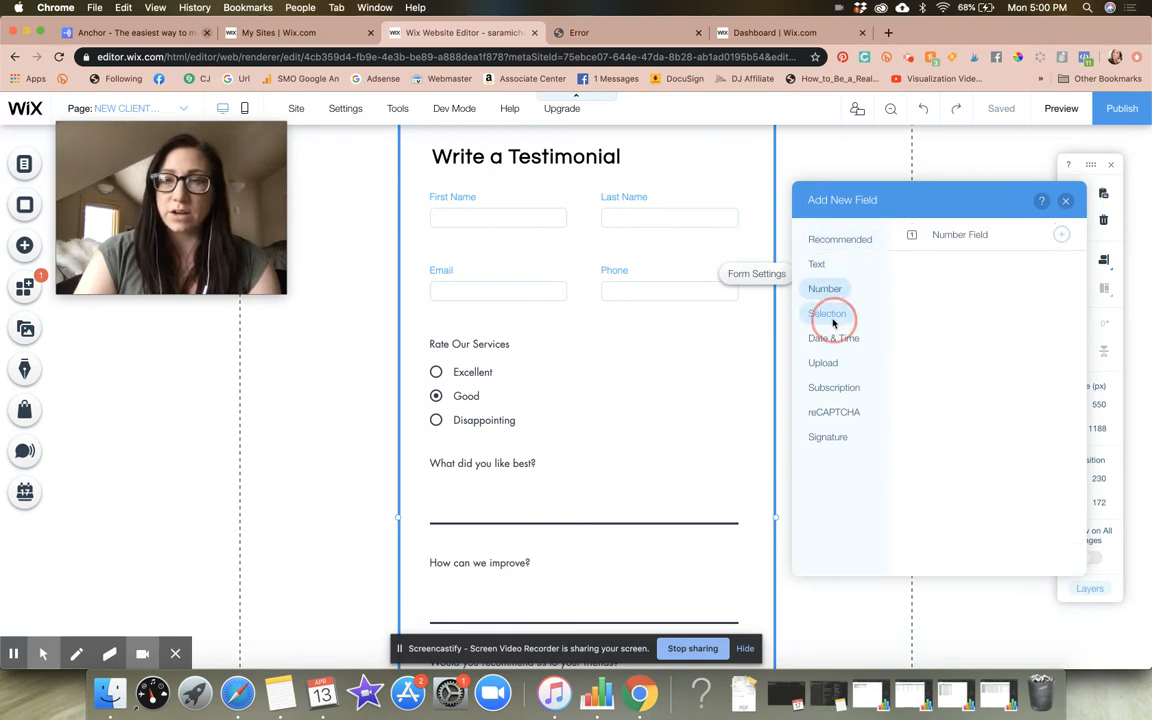
{"action": "left_click", "coordinate": [833, 317]}
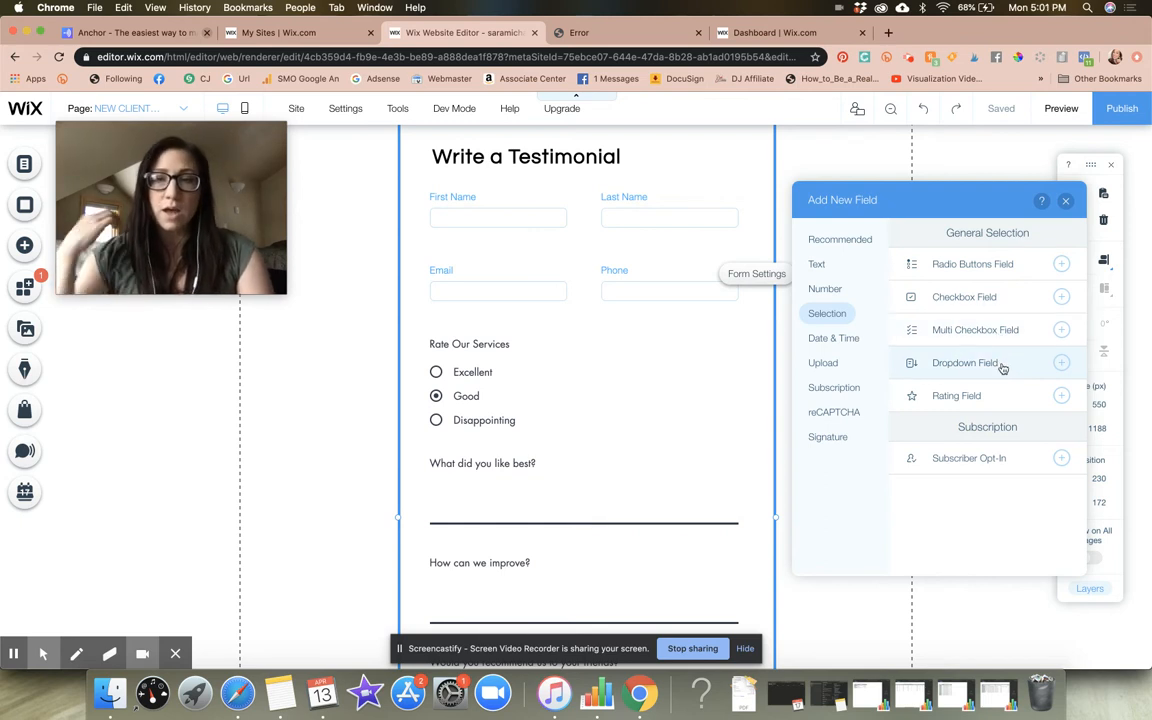
Examine the Upload, Text, Recommended, Subscription, reCAPTCHA and Signature types offered for a new form field, and close the field options
{"action": "left_click", "coordinate": [826, 364]}
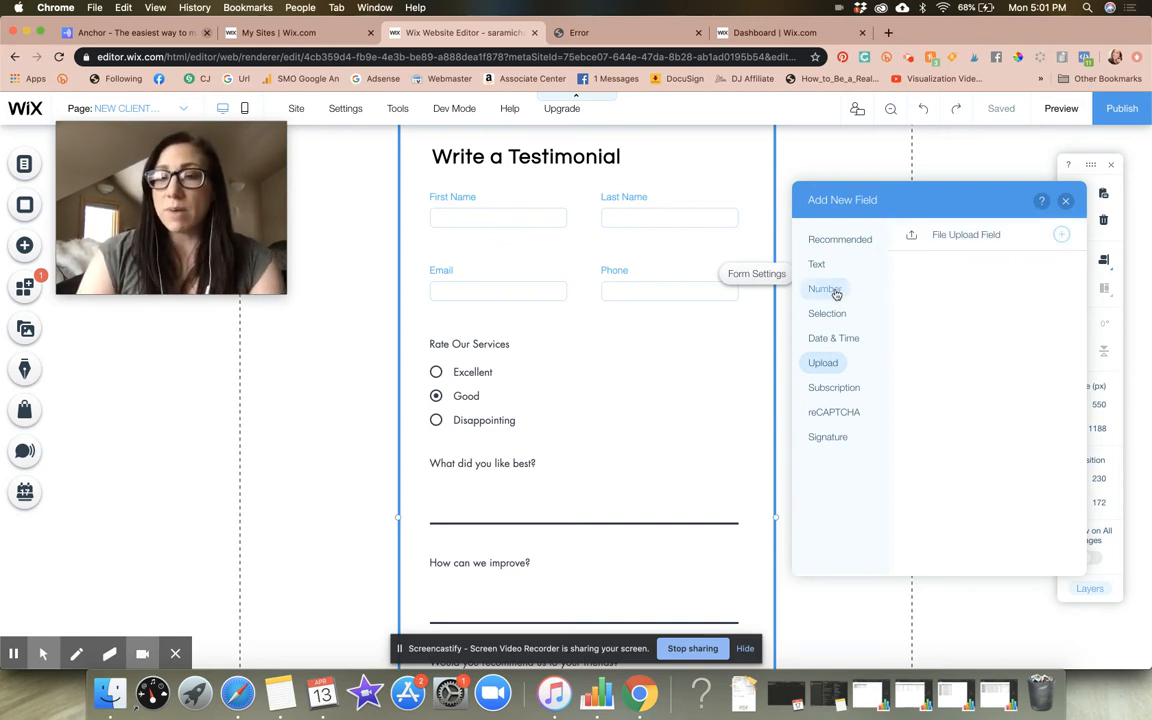
{"action": "left_click", "coordinate": [848, 241]}
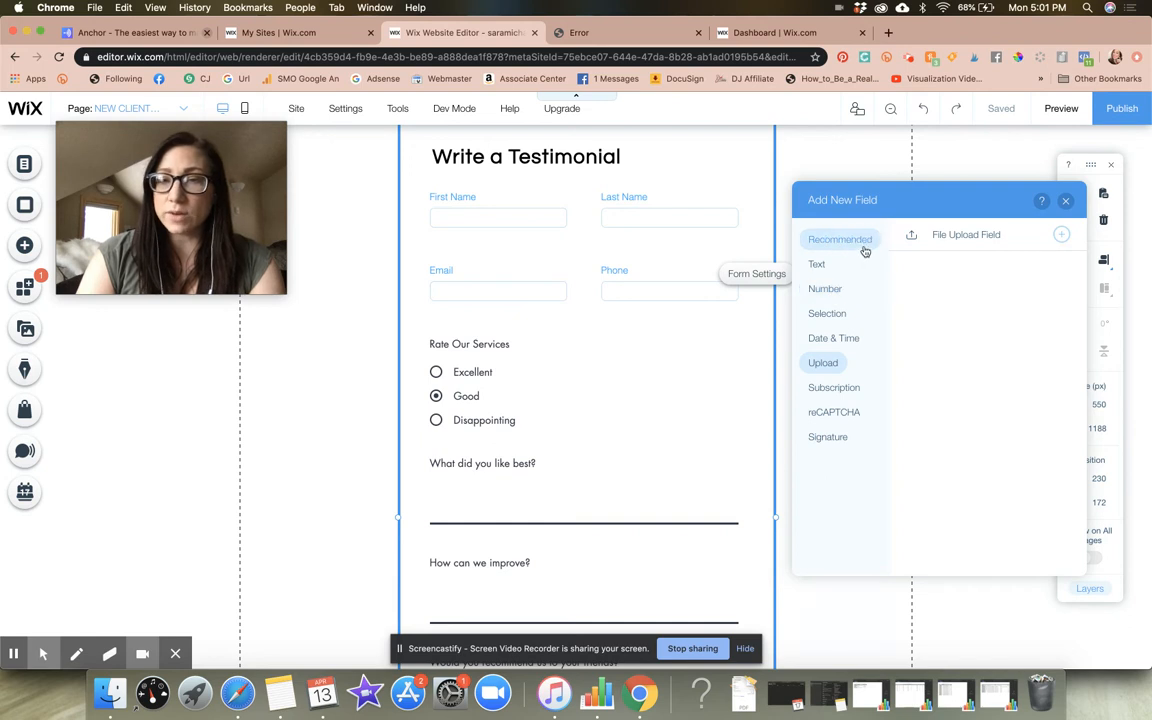
{"action": "left_click", "coordinate": [822, 265]}
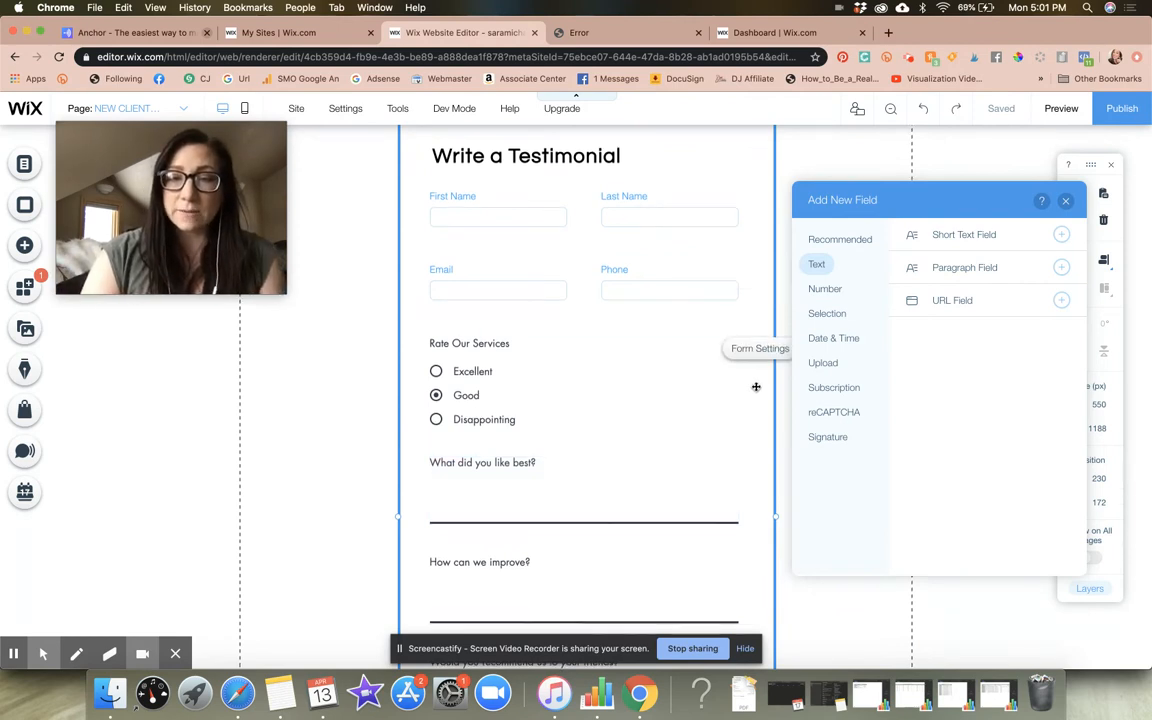
{"action": "scroll", "coordinate": [756, 387], "scroll_direction": "down", "scroll_amount": 5}
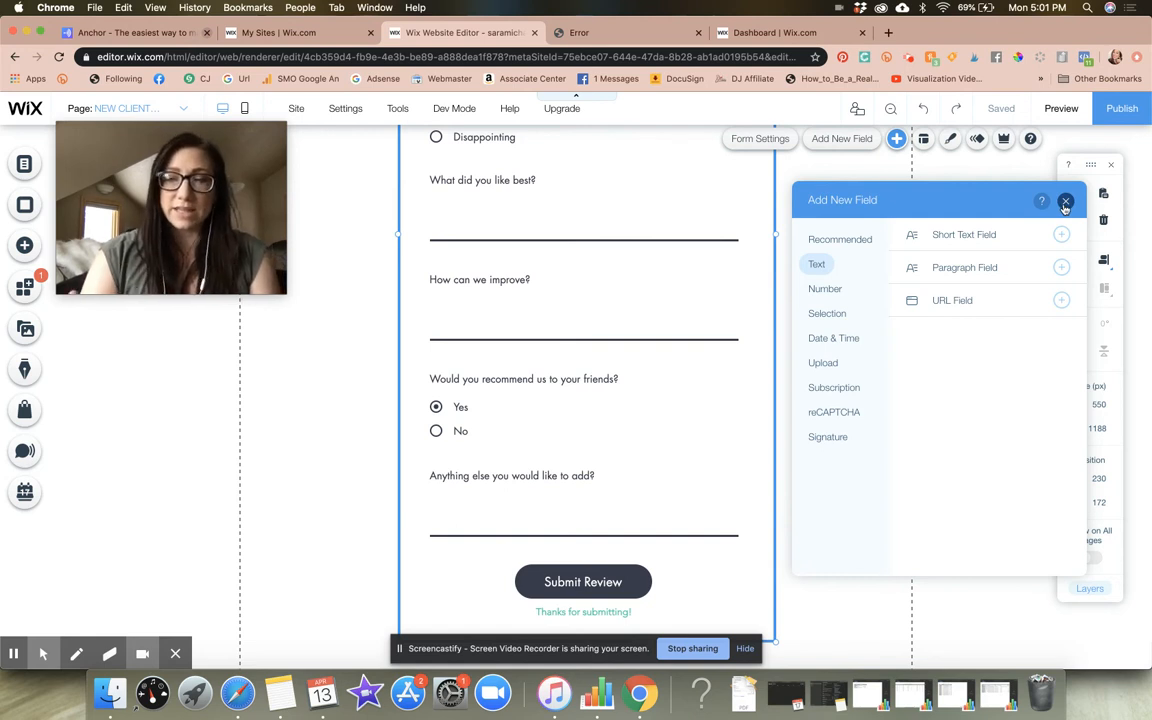
{"action": "left_click", "coordinate": [1065, 203]}
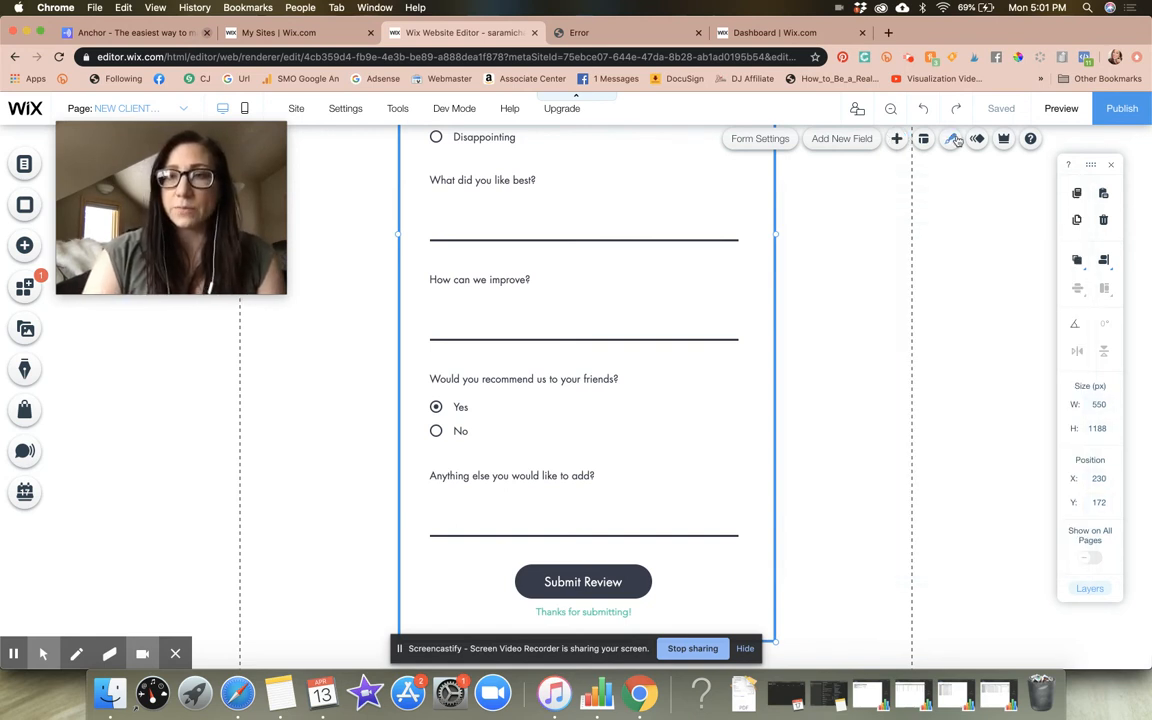
{"action": "left_click", "coordinate": [828, 143]}
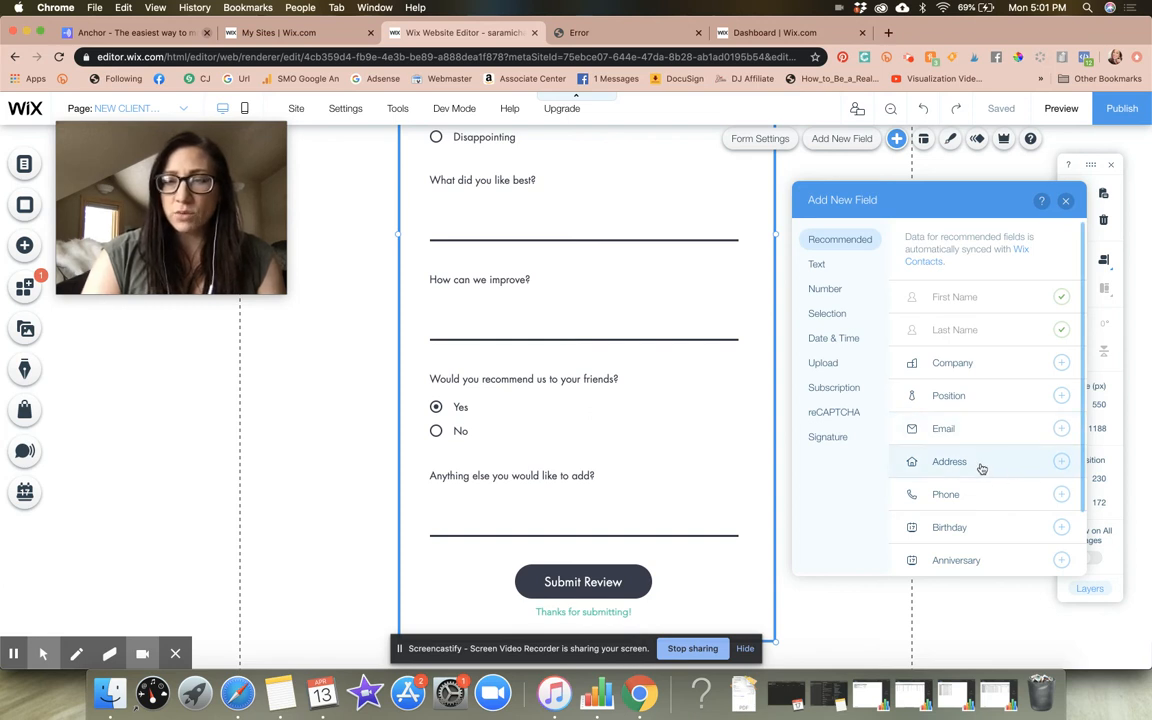
{"action": "scroll", "coordinate": [987, 467], "scroll_direction": "down", "scroll_amount": 2}
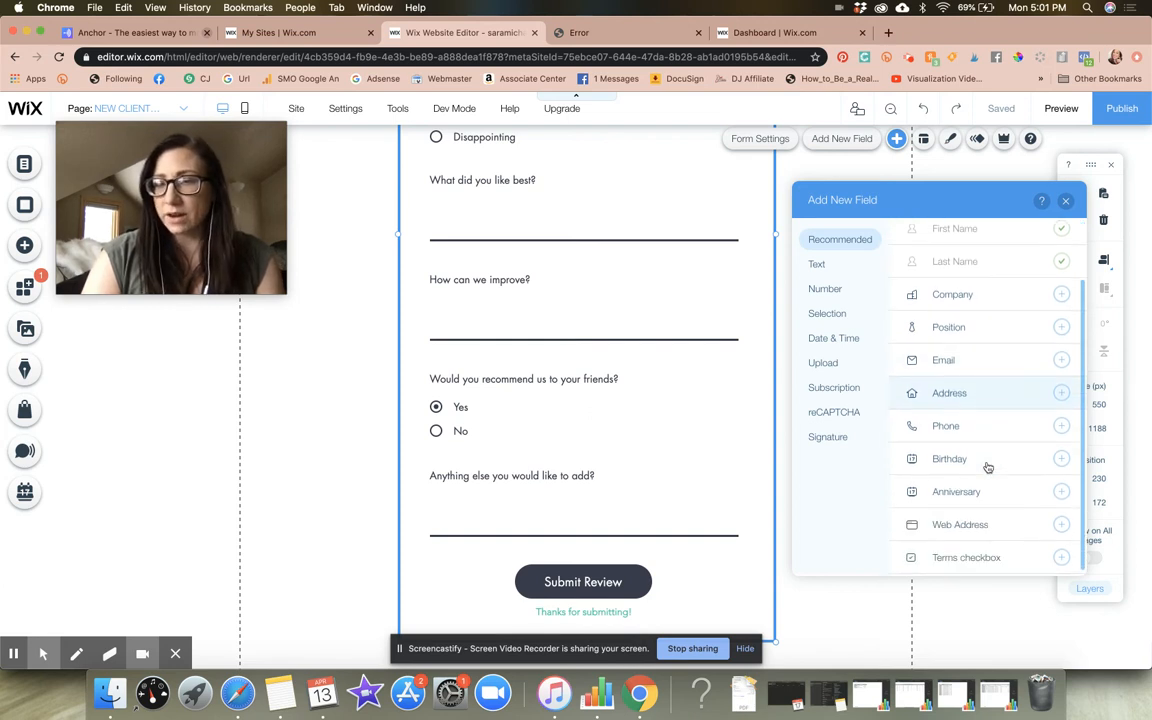
{"action": "left_click", "coordinate": [837, 390]}
{"action": "left_click", "coordinate": [836, 411]}
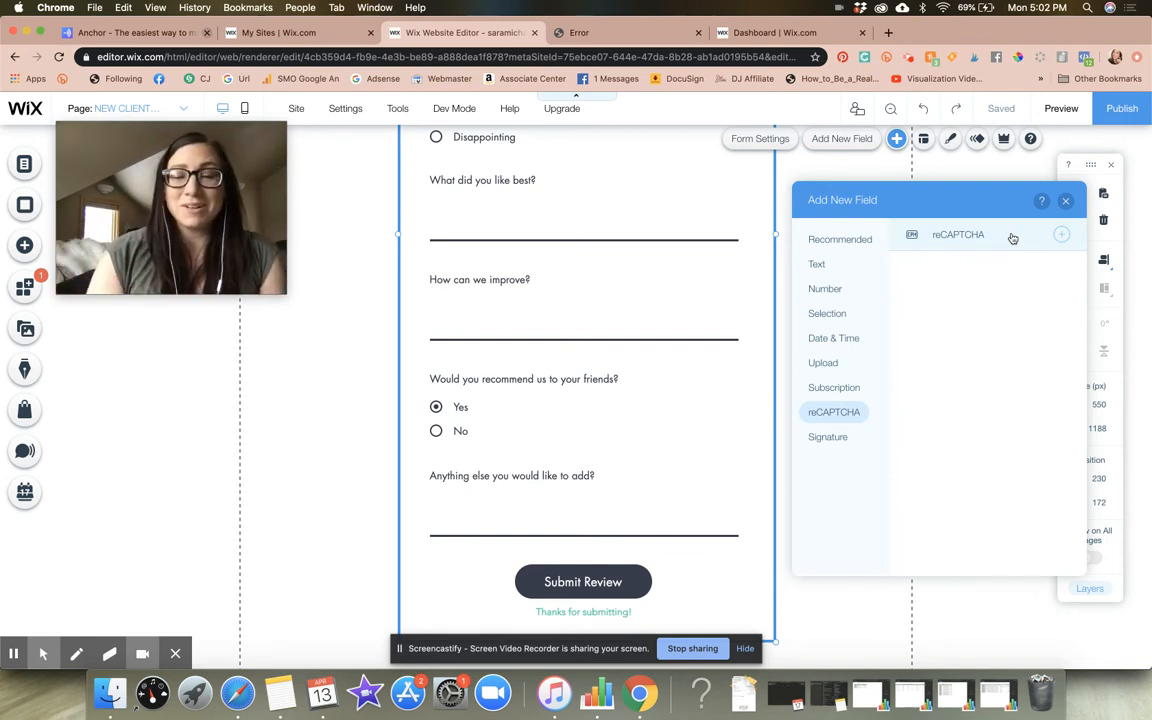
{"action": "left_click", "coordinate": [836, 439]}
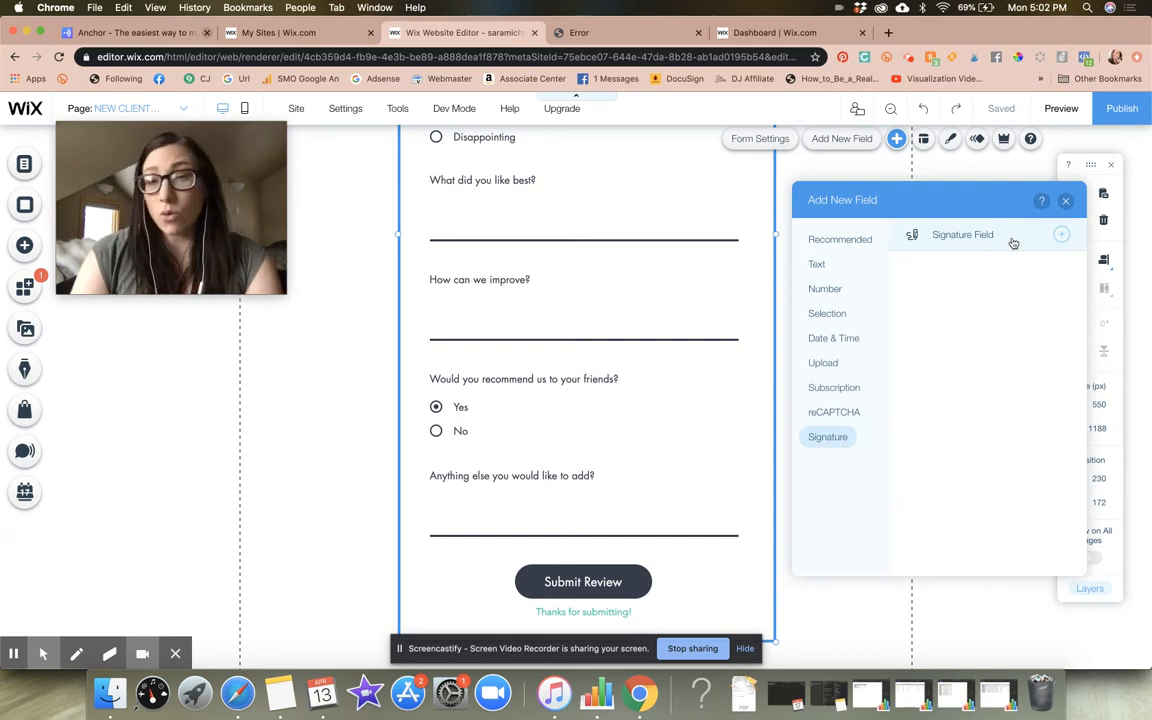
{"action": "left_click", "coordinate": [755, 363]}
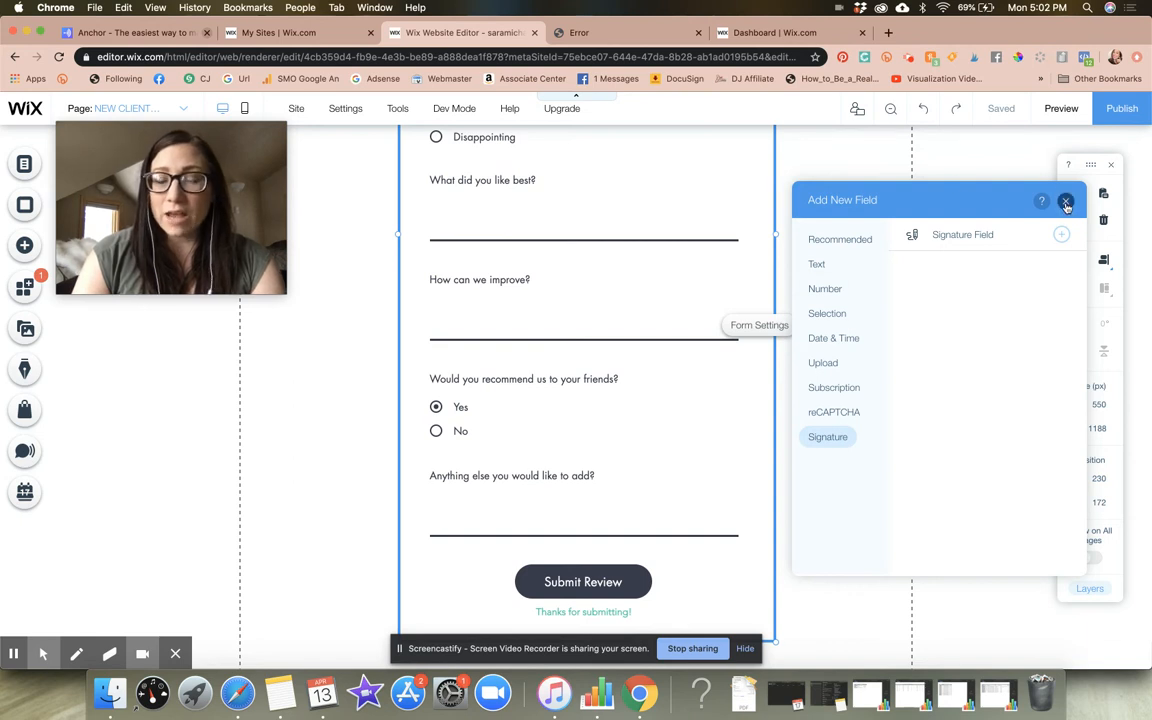
{"action": "left_click", "coordinate": [1066, 203]}
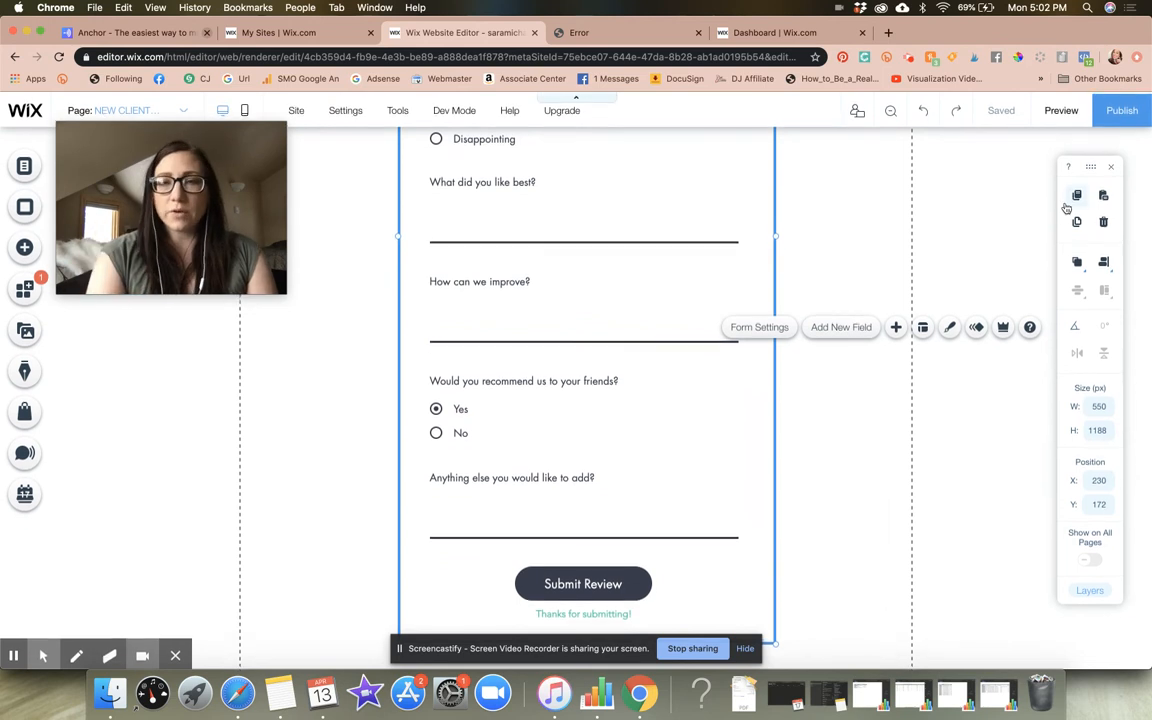
Apply the pink rectangular My Buttons design with small white text, in the second row, to the form's Submit Review button
{"action": "scroll", "coordinate": [873, 226], "scroll_direction": "up", "scroll_amount": 1}
{"action": "scroll", "coordinate": [873, 226], "scroll_direction": "up", "scroll_amount": 6}
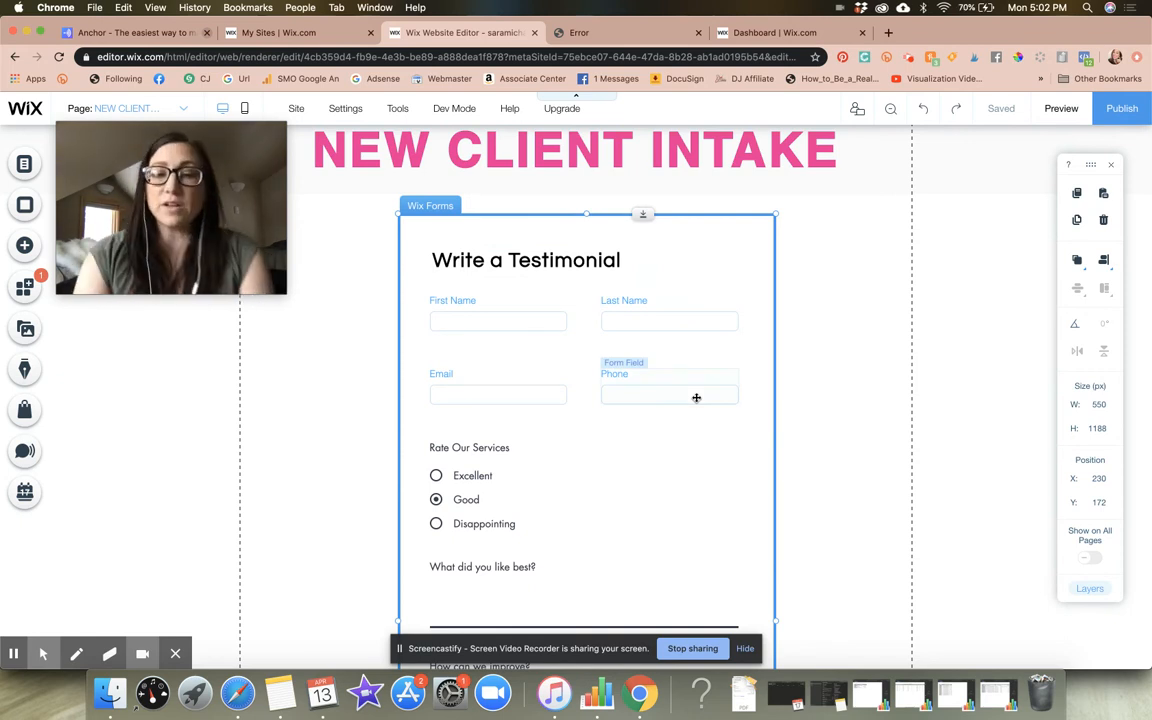
{"action": "scroll", "coordinate": [696, 397], "scroll_direction": "down", "scroll_amount": 7}
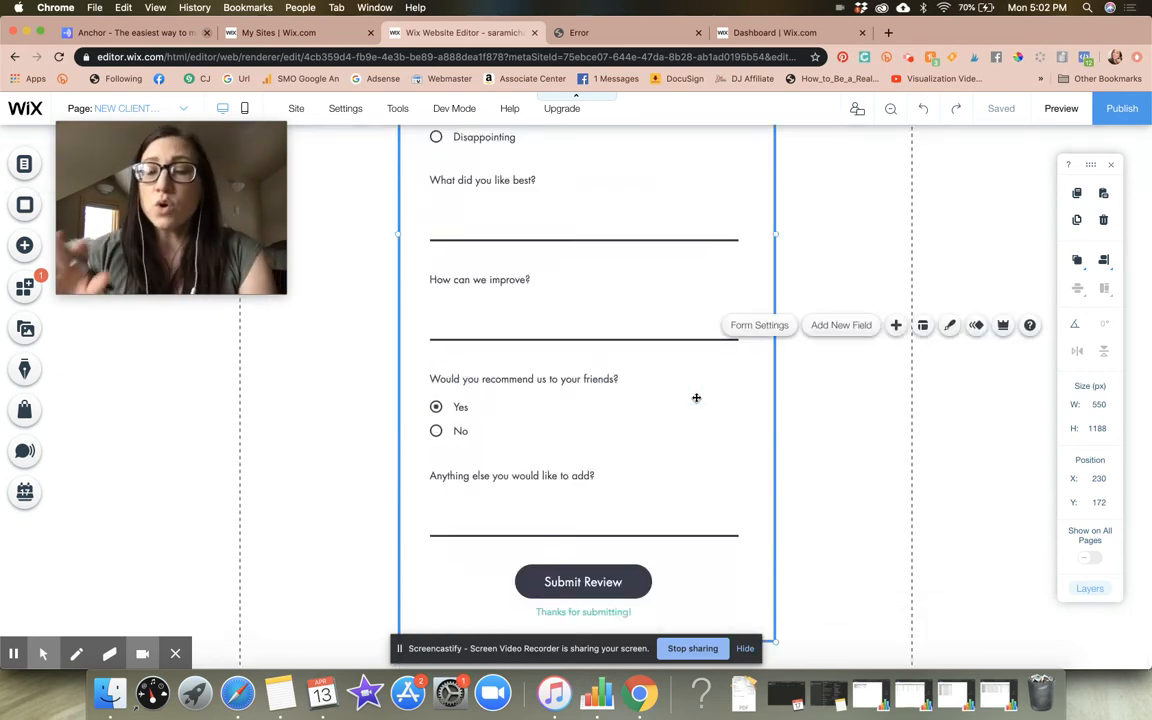
{"action": "left_click", "coordinate": [606, 588]}
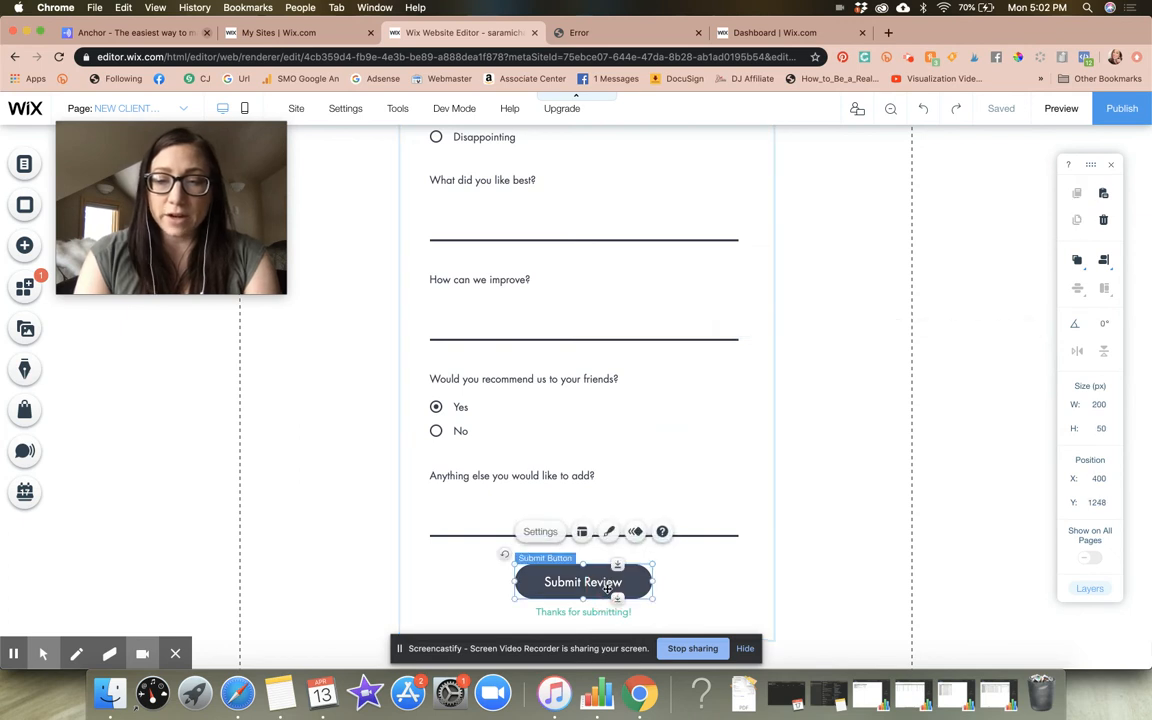
{"action": "left_click", "coordinate": [581, 534]}
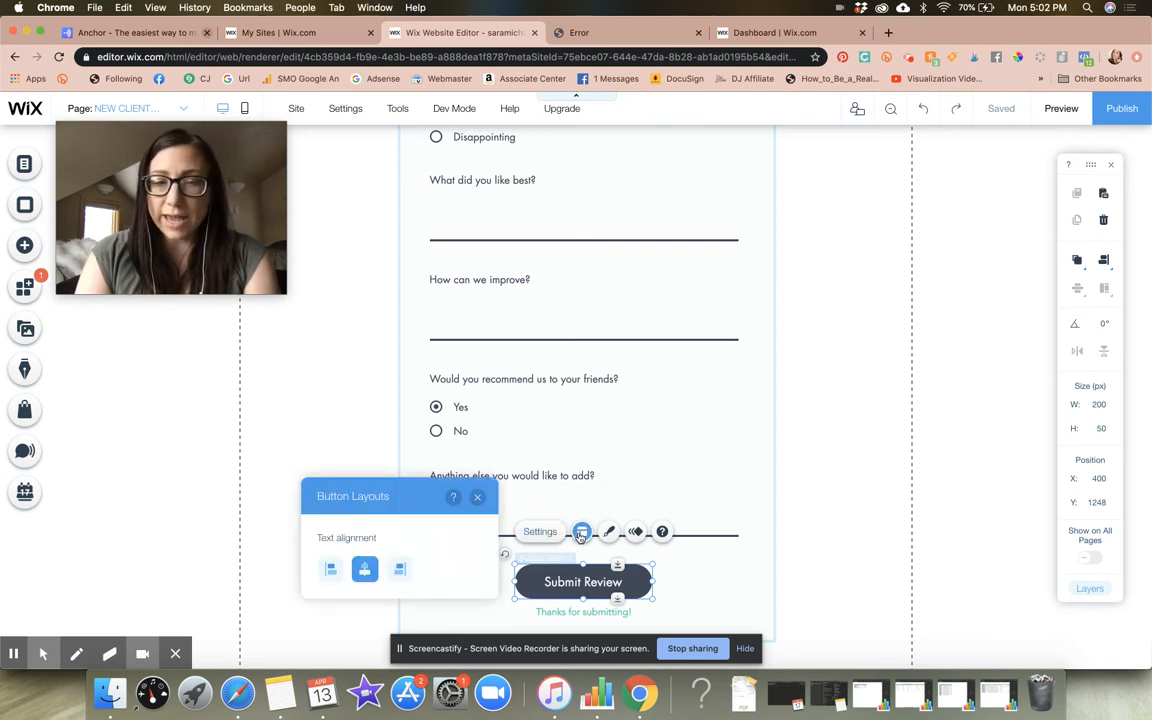
{"action": "left_click", "coordinate": [607, 538]}
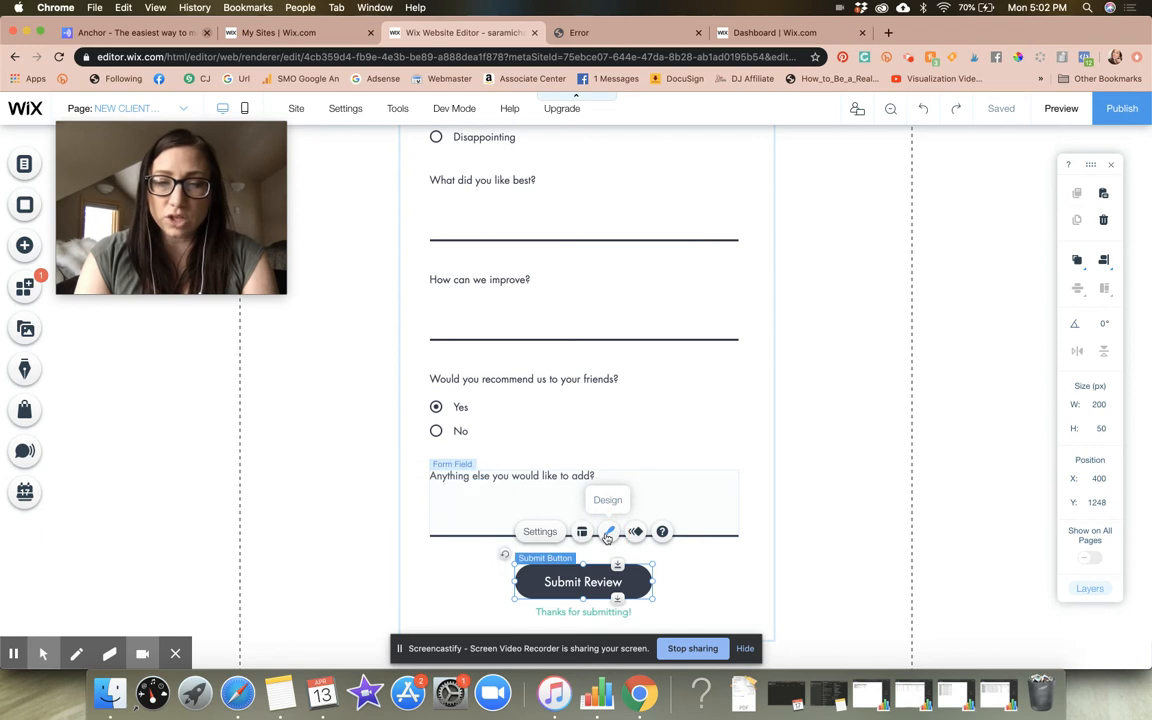
{"action": "left_click", "coordinate": [607, 535]}
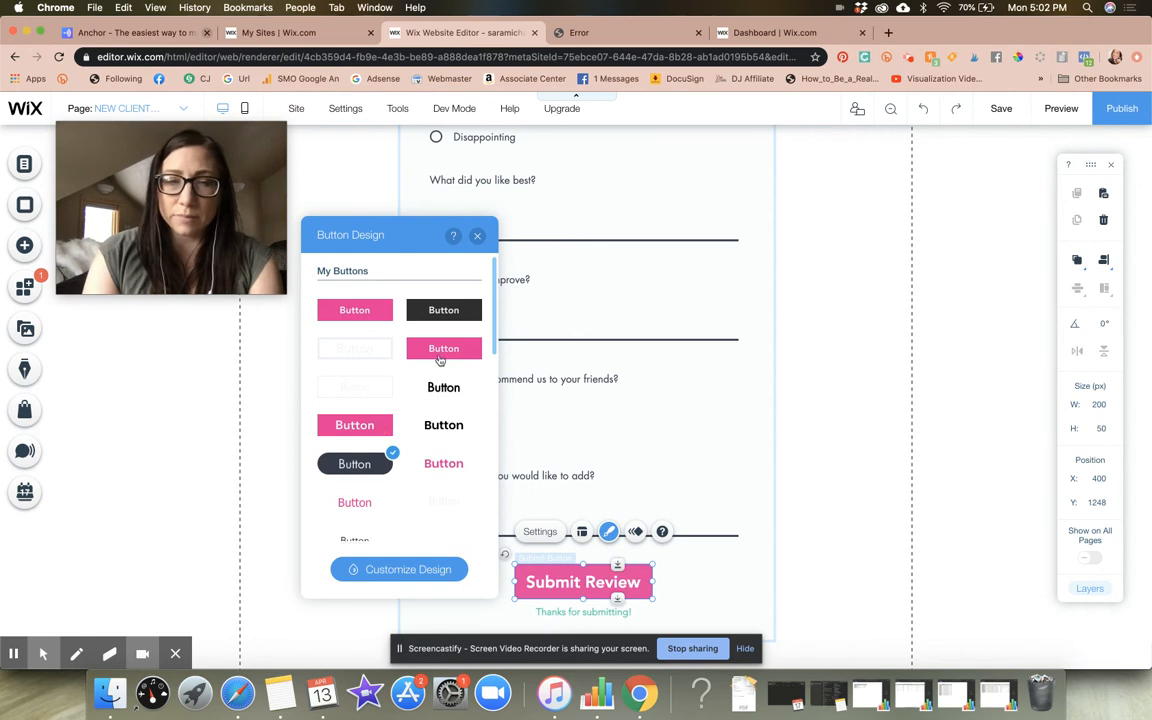
{"action": "left_click", "coordinate": [440, 358]}
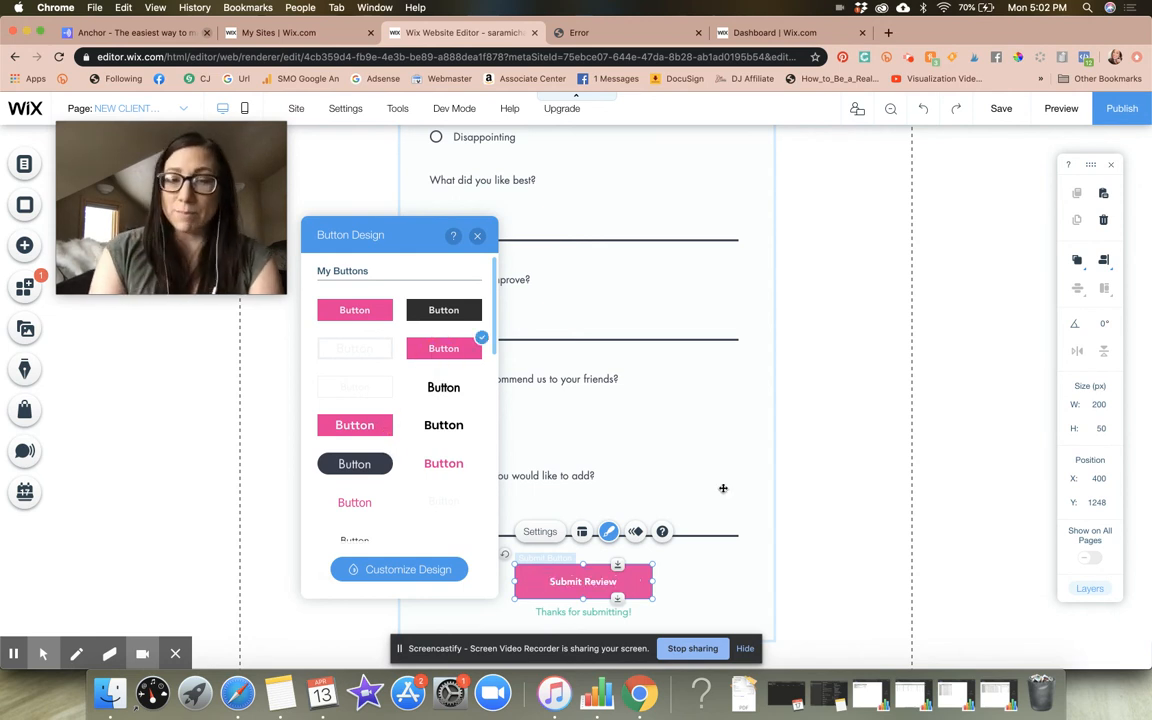
{"action": "left_click", "coordinate": [516, 524]}
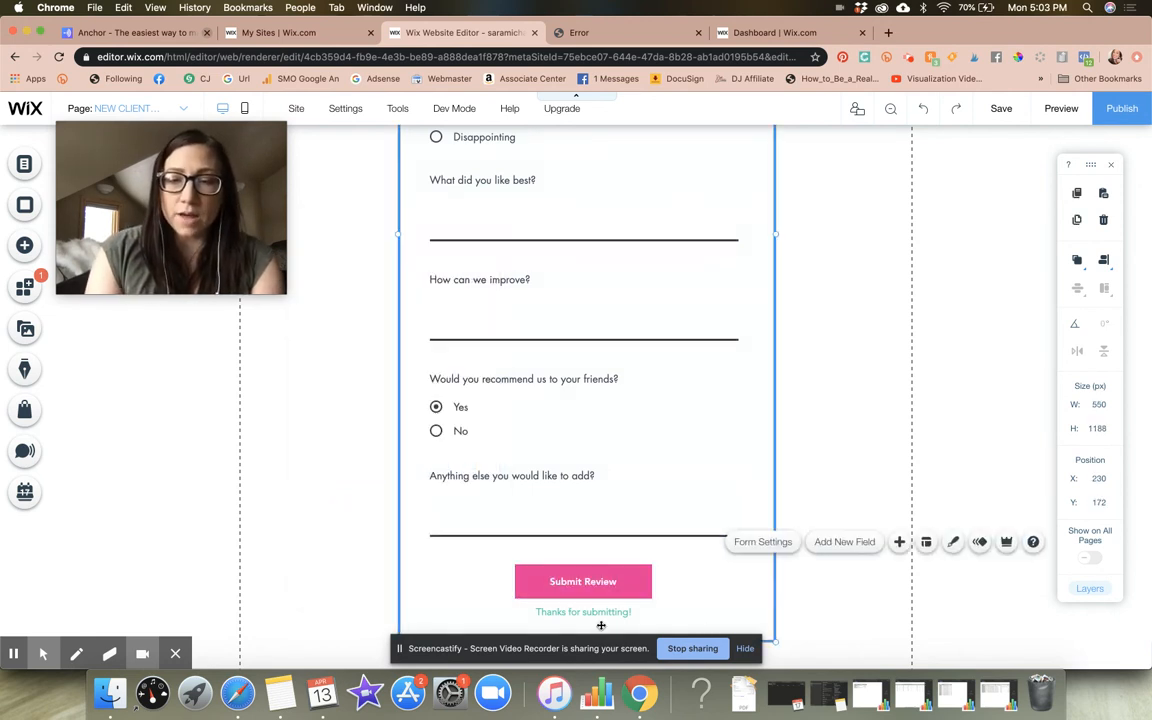
Change the text displayed on the submit button to "Submit Form" in its settings
{"action": "left_click", "coordinate": [590, 580]}
{"action": "left_click", "coordinate": [540, 532]}
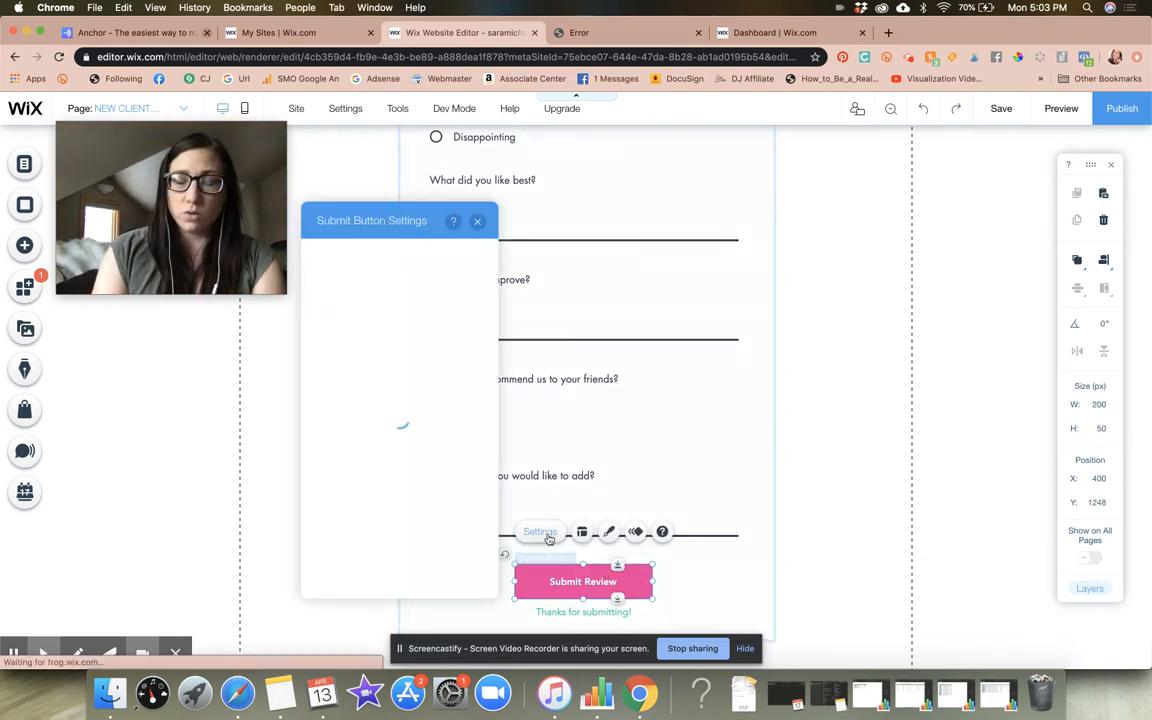
{"action": "left_click_drag", "start_coordinate": [341, 221], "coordinate": [938, 181]}
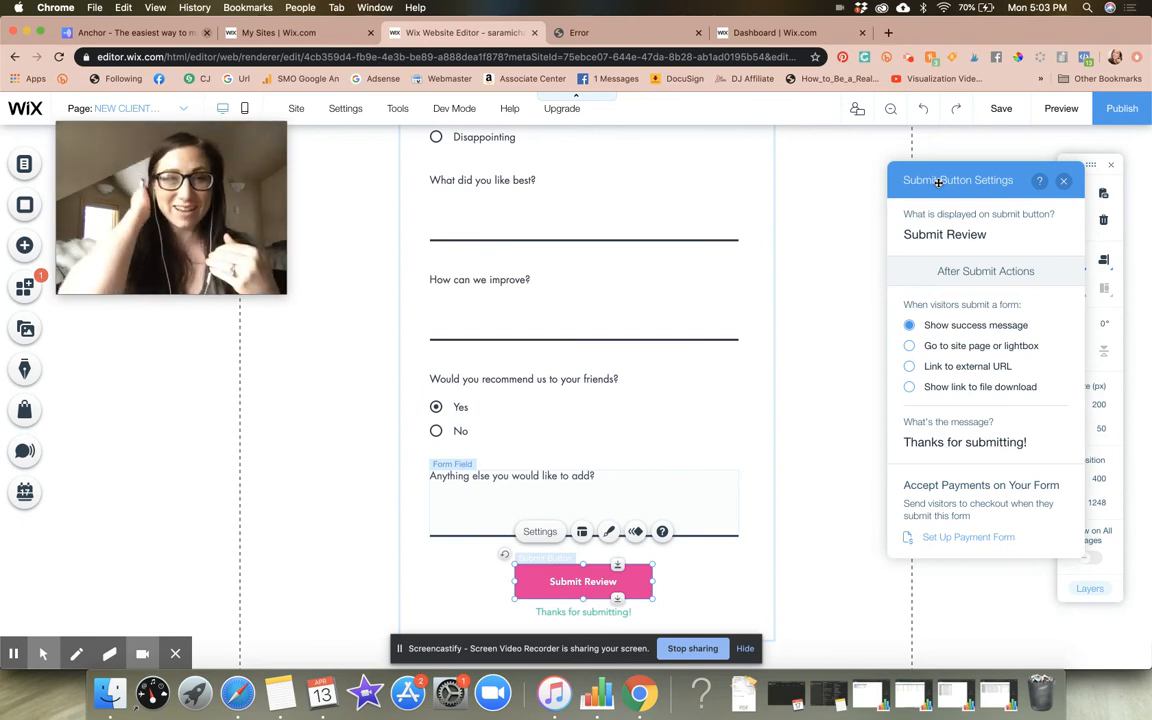
{"action": "left_click", "coordinate": [960, 234]}
{"action": "key", "text": "super+a"}
{"action": "type", "text": "Submit Form"}
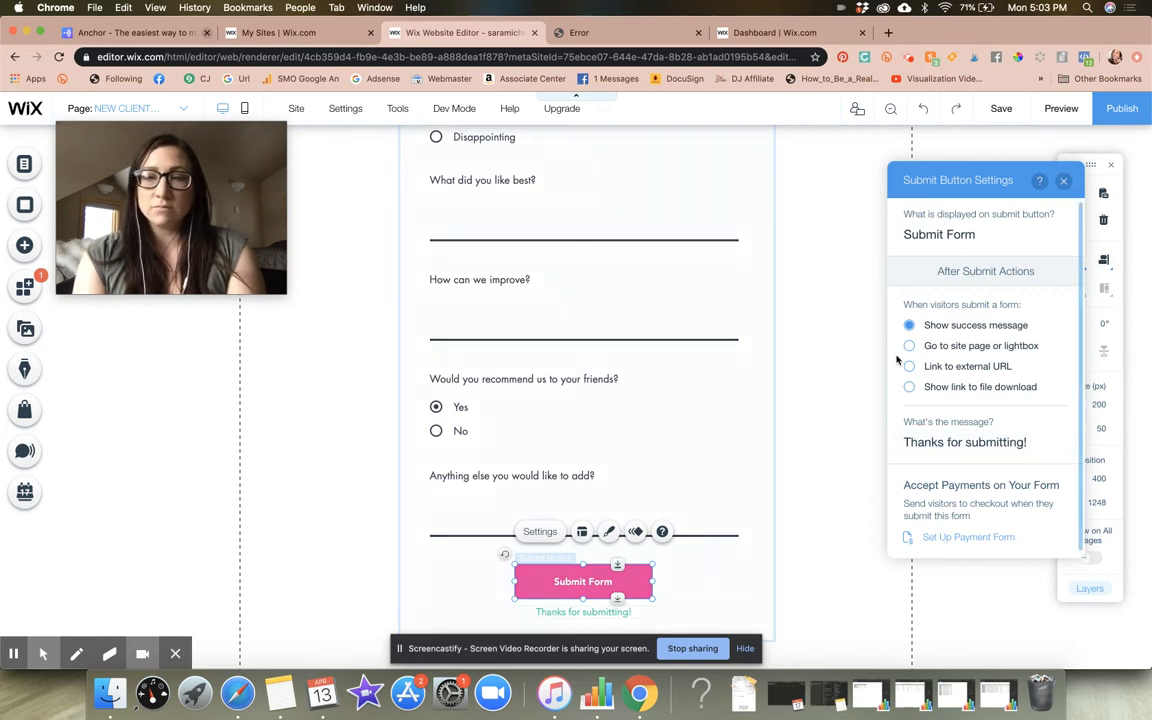
Set the submit button's after-submit action to "Go to site page or lightbox"
{"action": "left_click", "coordinate": [567, 611]}
{"action": "left_click", "coordinate": [556, 584]}
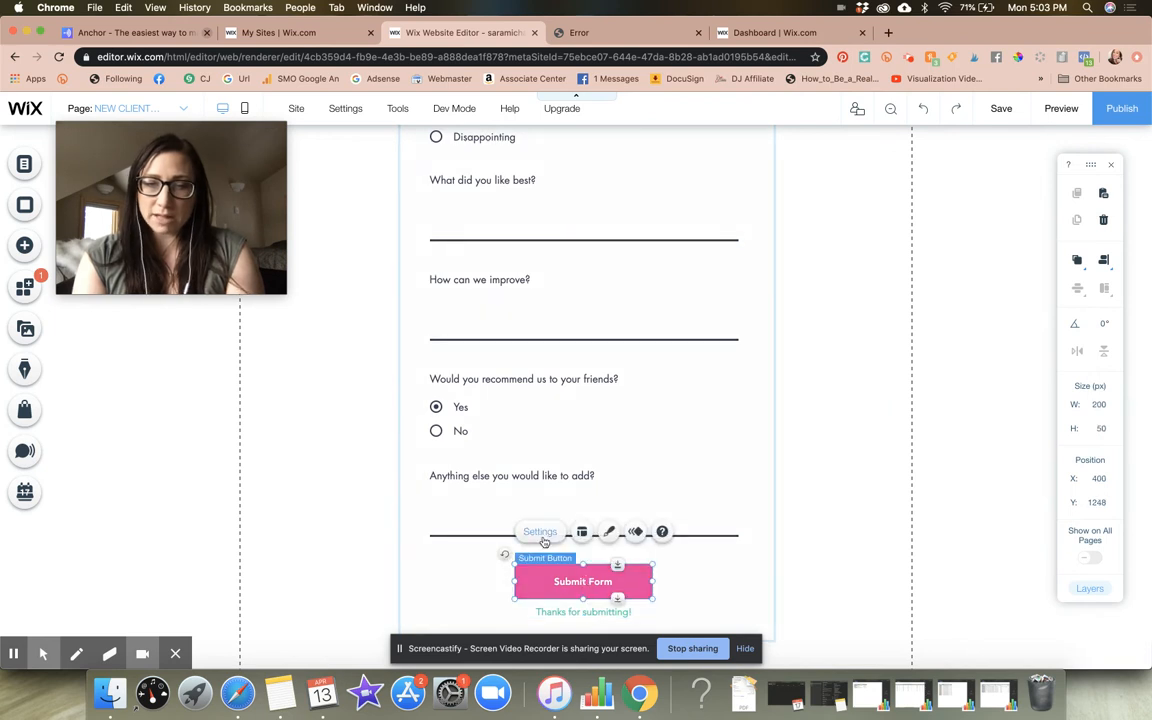
{"action": "left_click", "coordinate": [541, 533]}
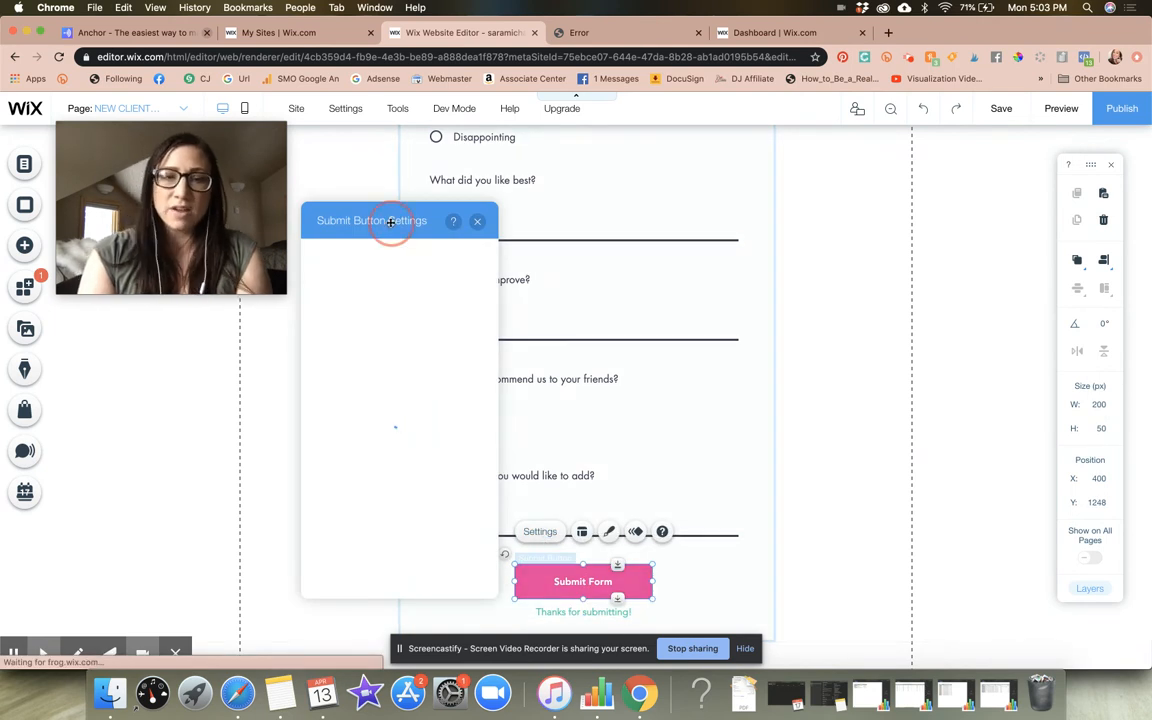
{"action": "left_click_drag", "start_coordinate": [388, 221], "coordinate": [970, 187]}
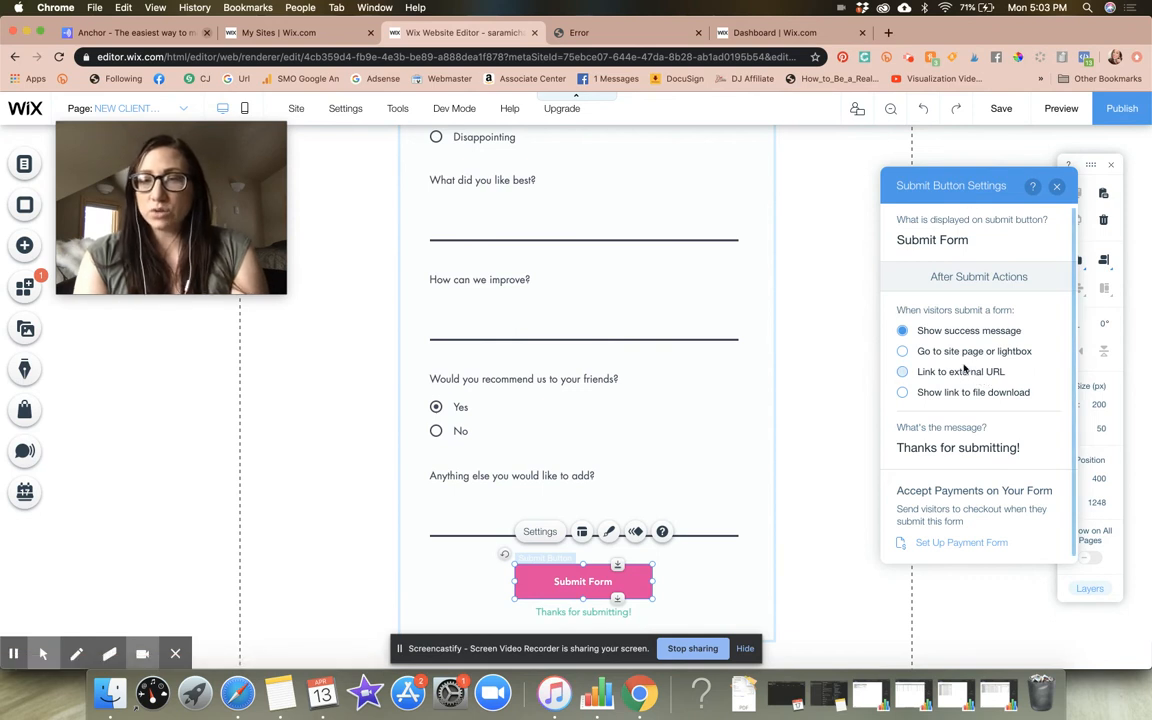
{"action": "left_click", "coordinate": [903, 351]}
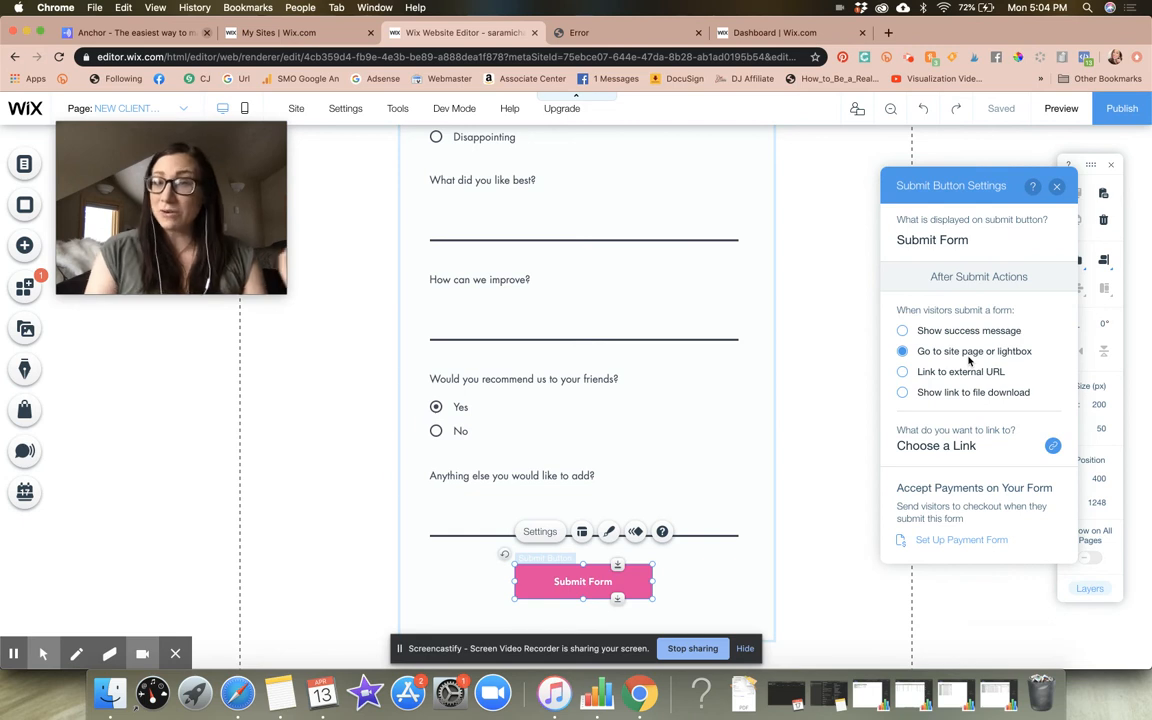
{"action": "left_click", "coordinate": [903, 331]}
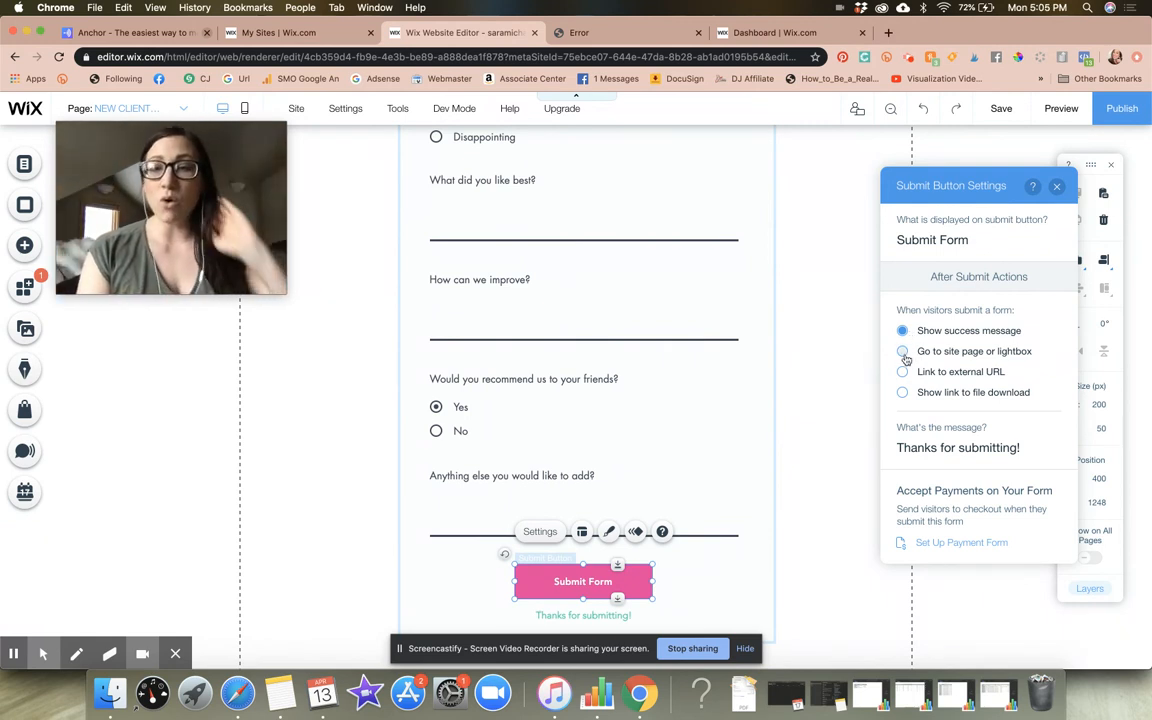
{"action": "left_click", "coordinate": [903, 352]}
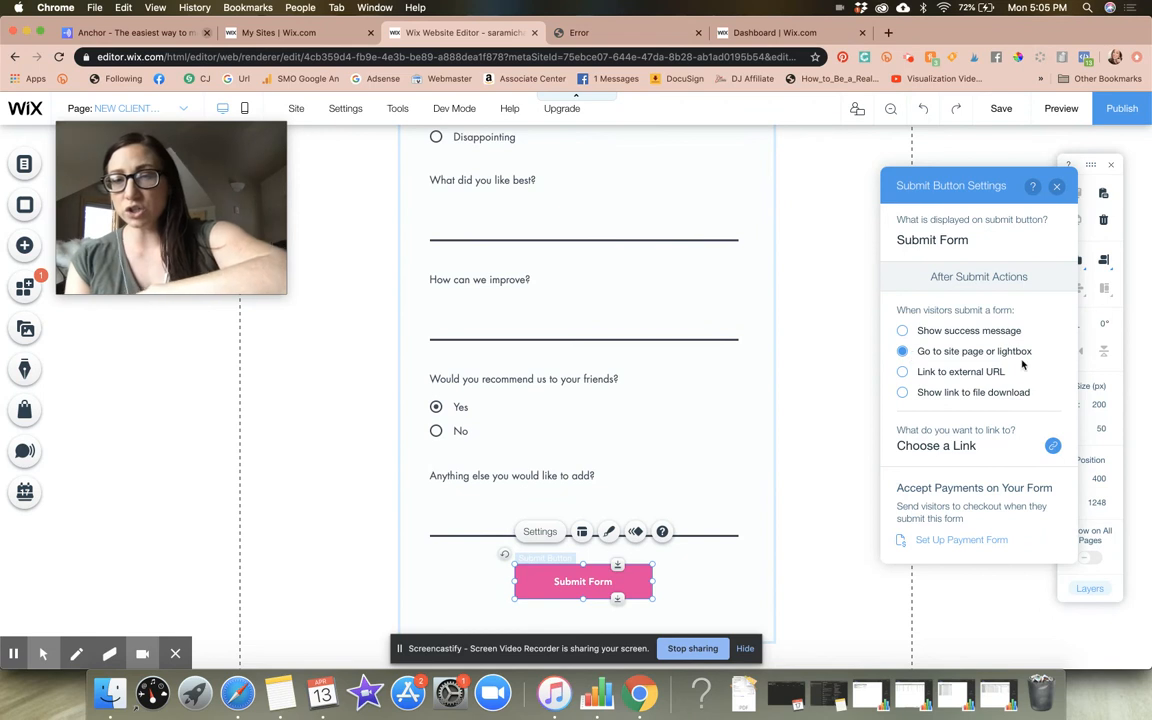
Browse the site pages available as the submit button's link target and close the link chooser without picking one
{"action": "left_click_drag", "start_coordinate": [288, 208], "coordinate": [350, 213]}
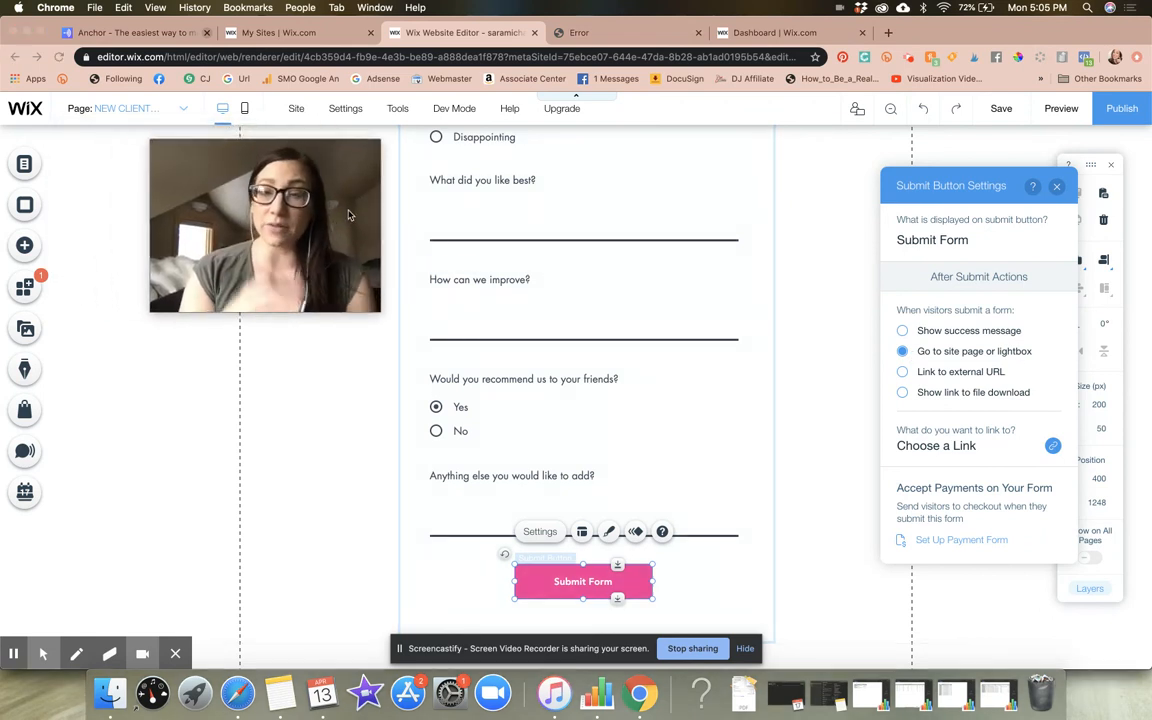
{"action": "left_click", "coordinate": [952, 446]}
{"action": "left_click", "coordinate": [590, 334]}
{"action": "scroll", "coordinate": [681, 452], "scroll_direction": "down", "scroll_amount": 5}
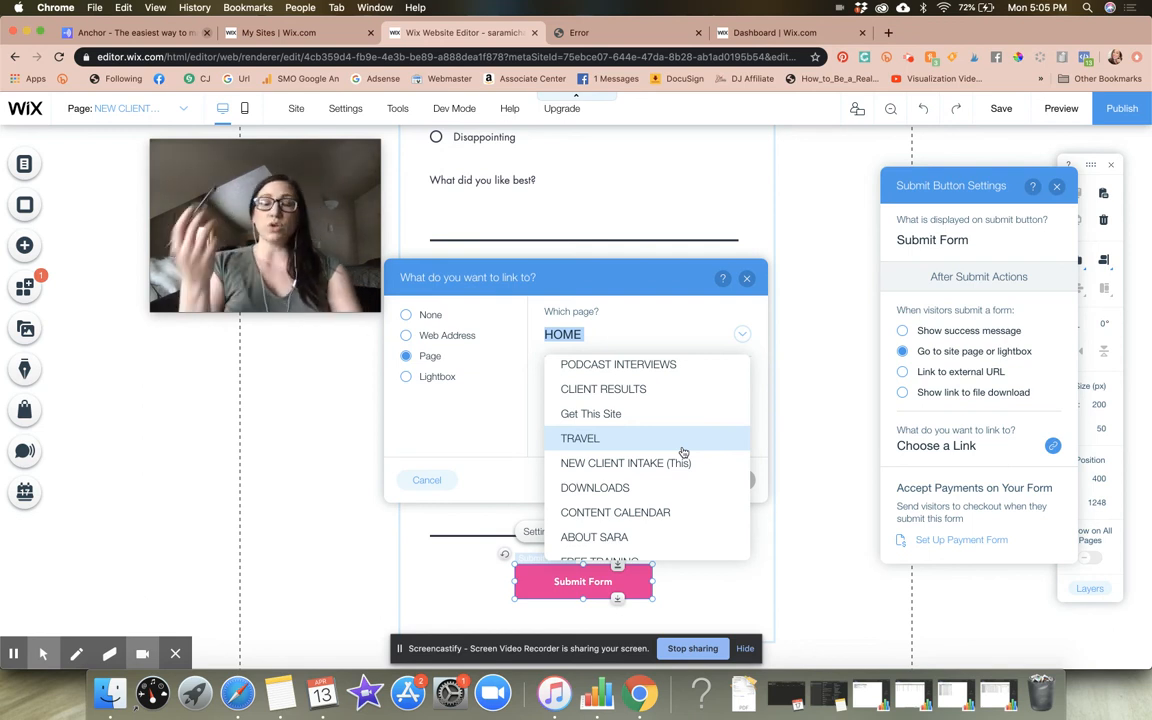
{"action": "left_click", "coordinate": [800, 264]}
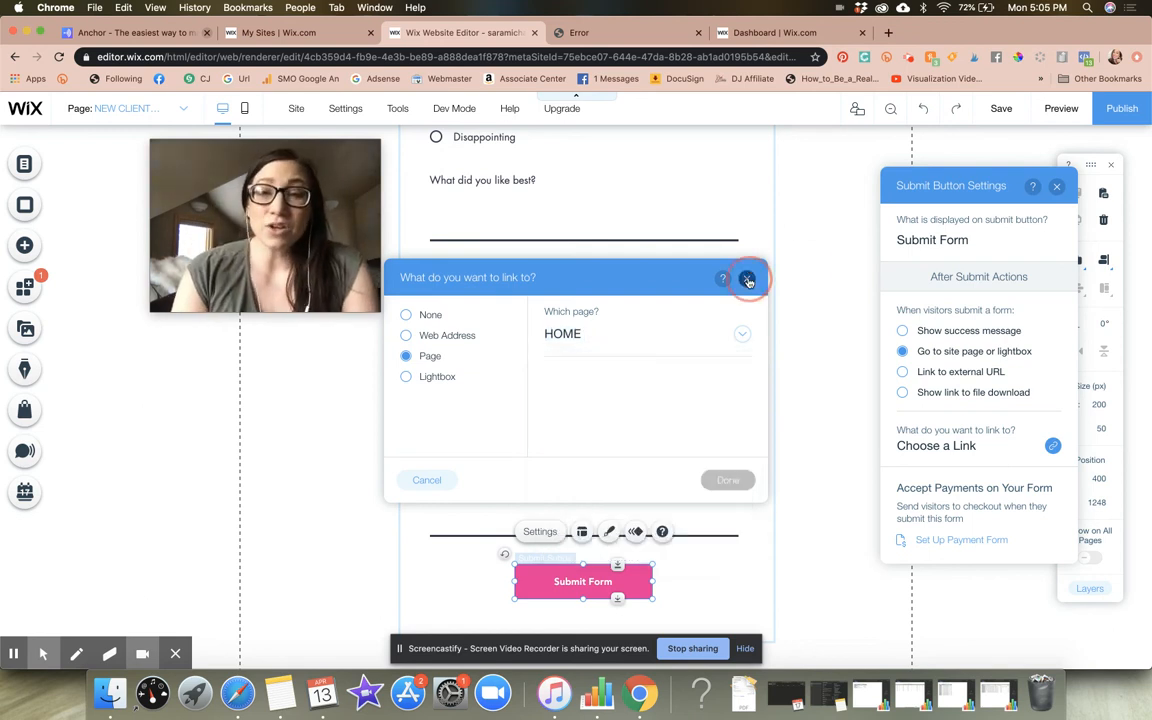
{"action": "left_click", "coordinate": [746, 278]}
Add a new site page named CLIENT INTAKE SUCCESS below NEW CLIENT INTAKE in the site menu
{"action": "left_click", "coordinate": [24, 165]}
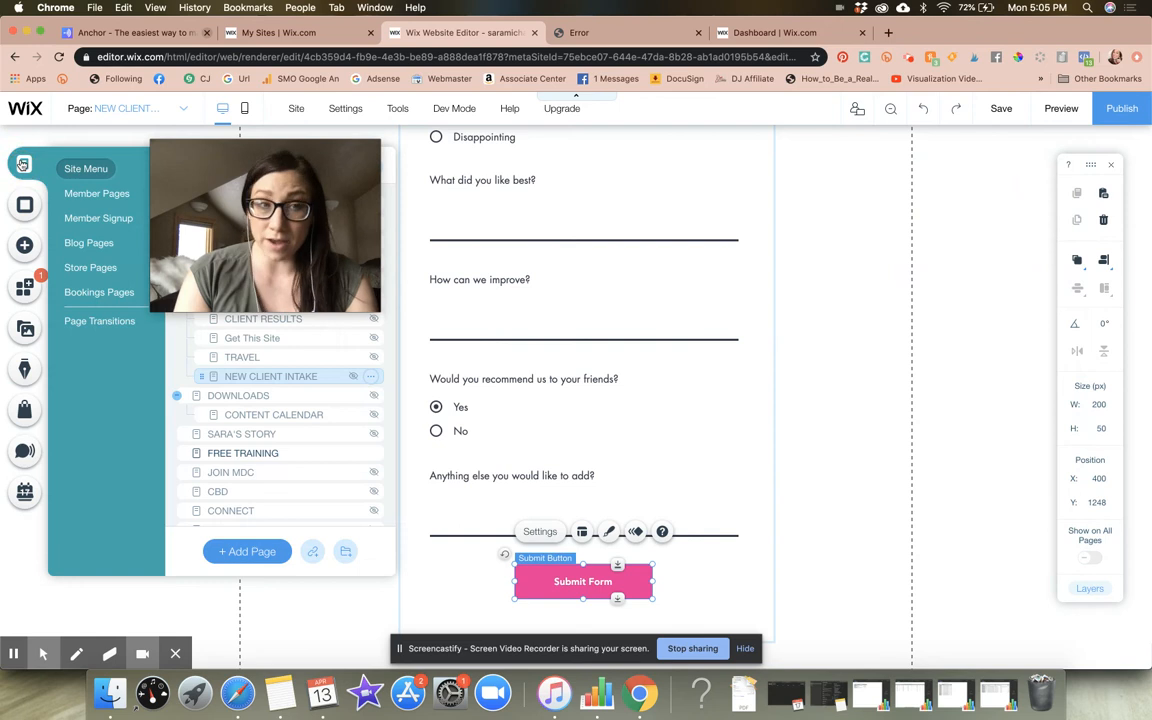
{"action": "left_click", "coordinate": [240, 556]}
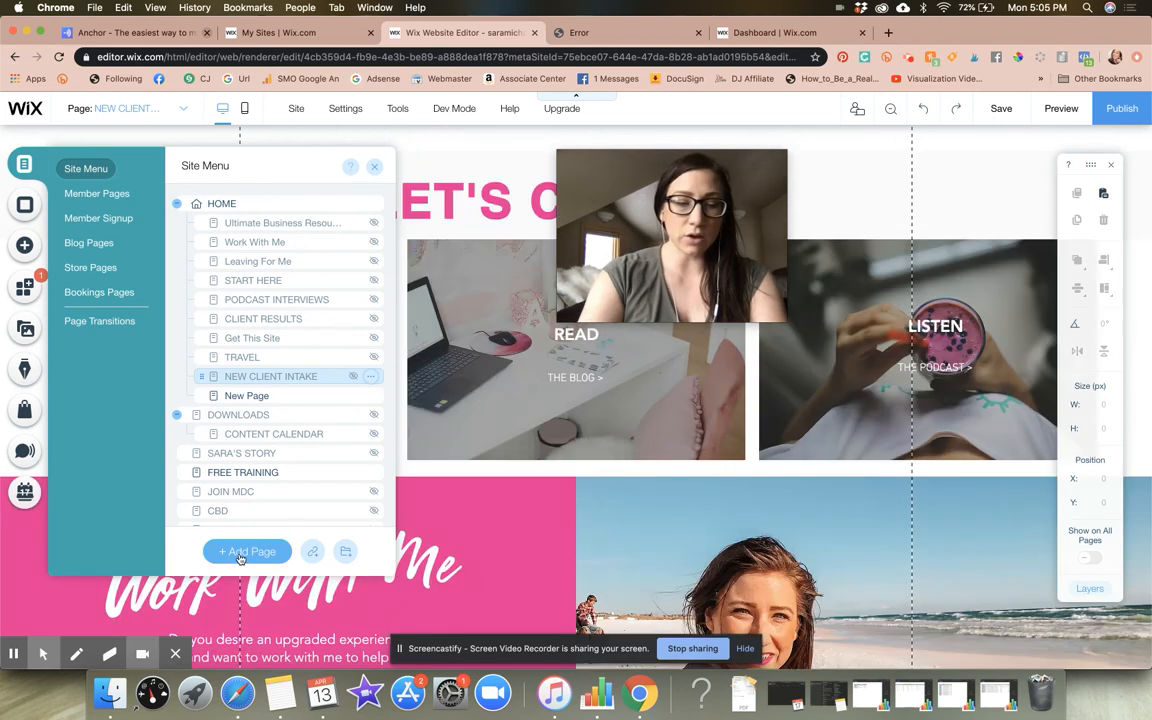
{"action": "type", "text": "CLIE"}
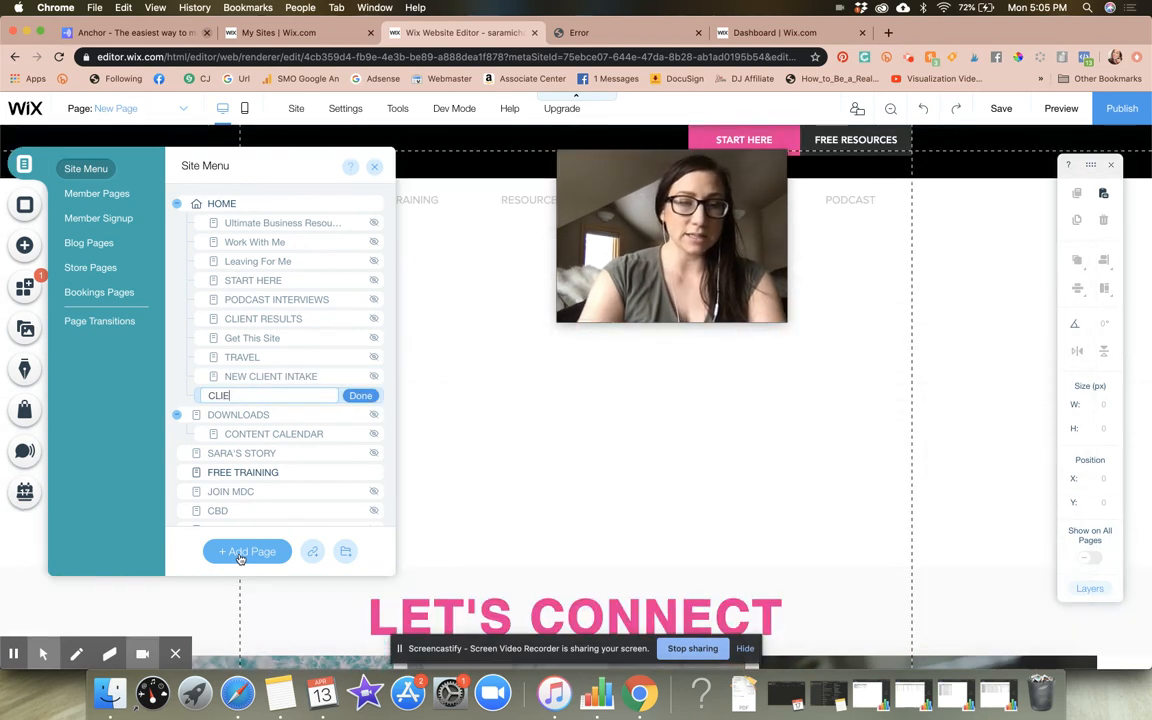
{"action": "type", "text": "NT INTAKE SUCCESS"}
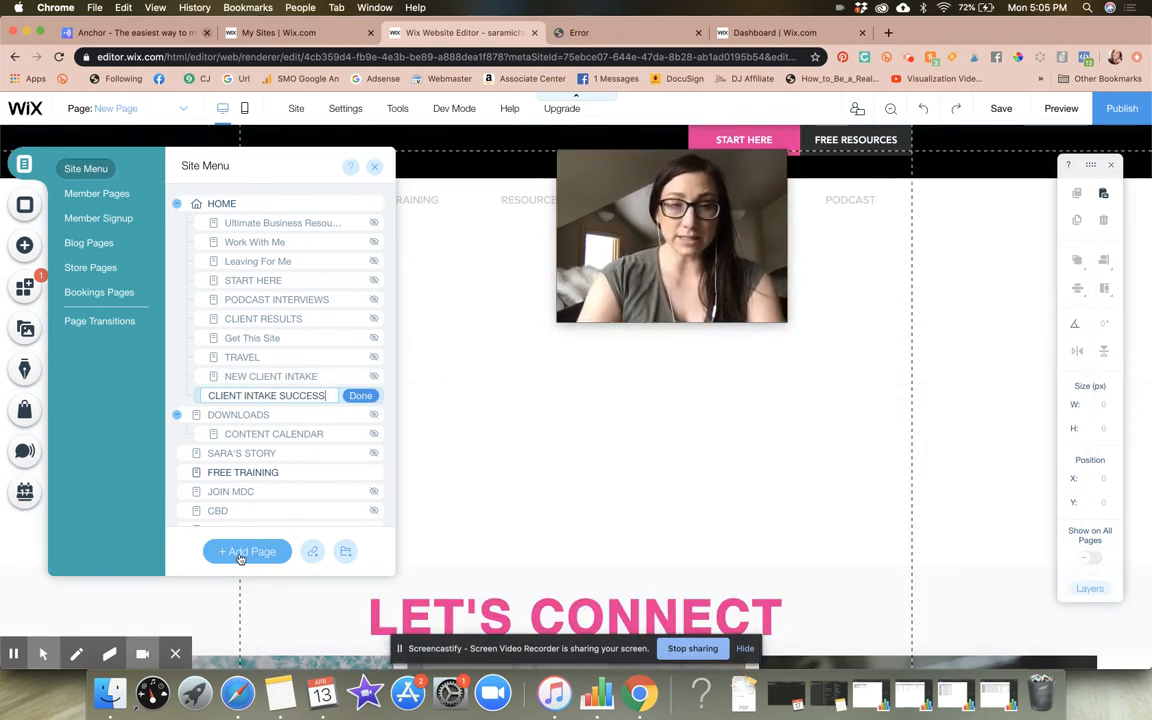
{"action": "left_click", "coordinate": [365, 396]}
Hide the CLIENT INTAKE SUCCESS page from the menu and set its layout to No Header & Footer
{"action": "left_click", "coordinate": [373, 397]}
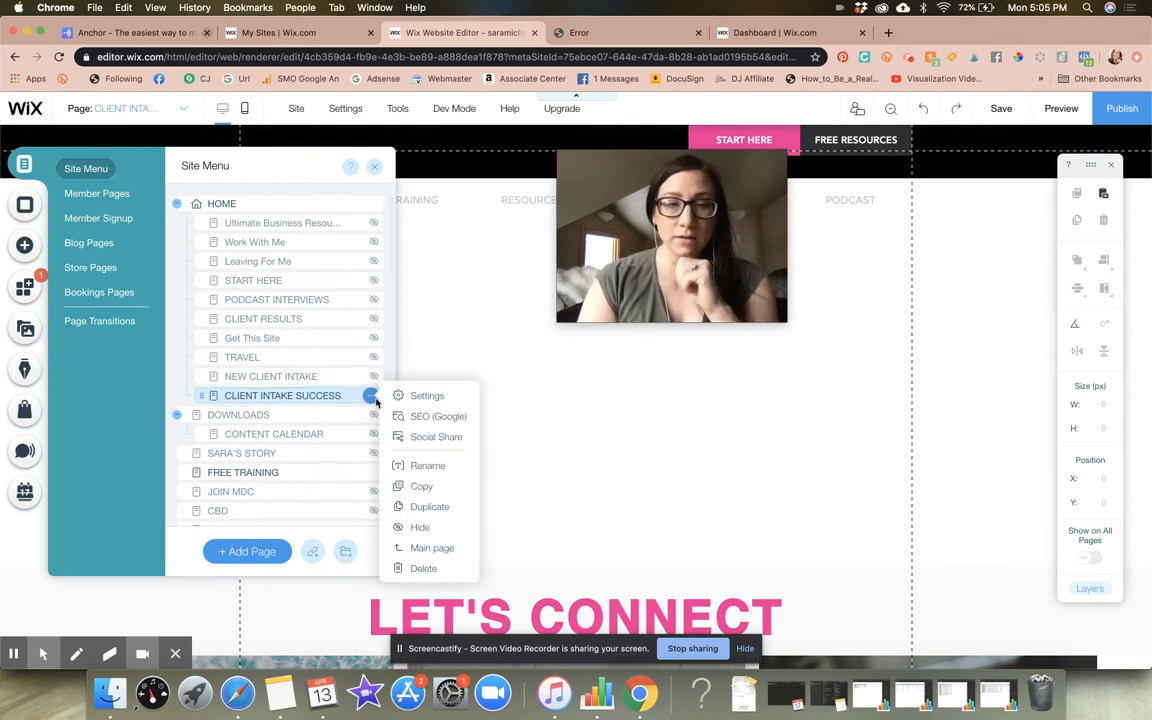
{"action": "left_click", "coordinate": [420, 528]}
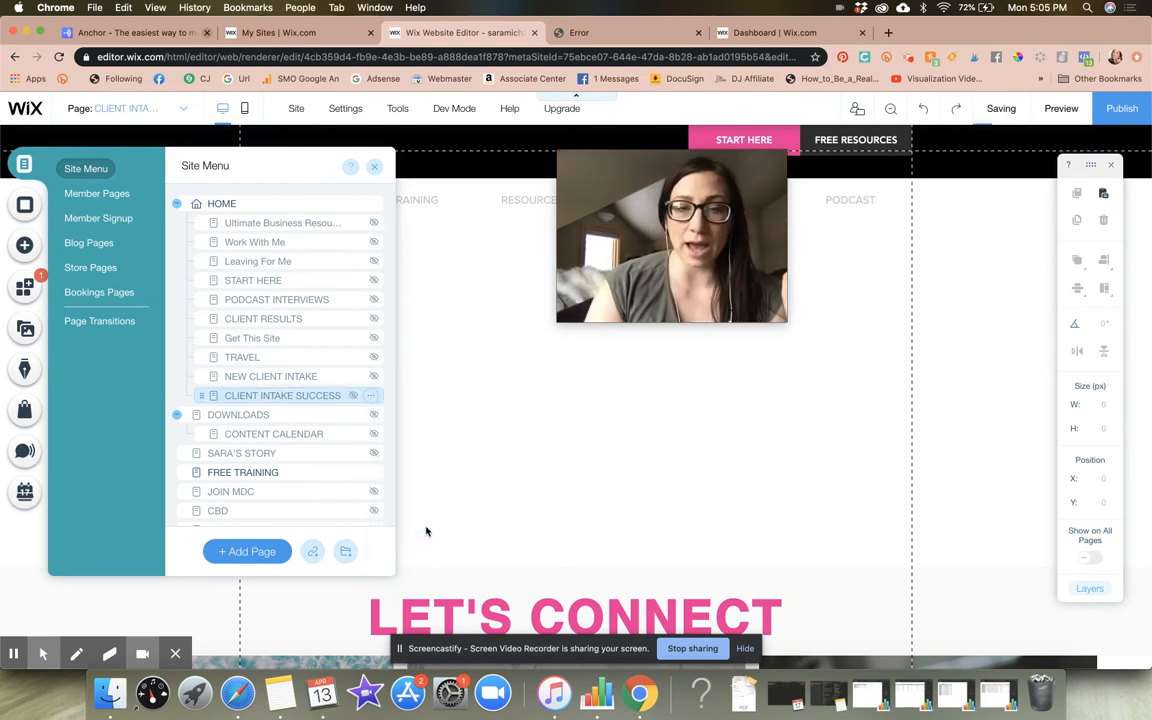
{"action": "left_click", "coordinate": [371, 396]}
{"action": "left_click", "coordinate": [424, 398]}
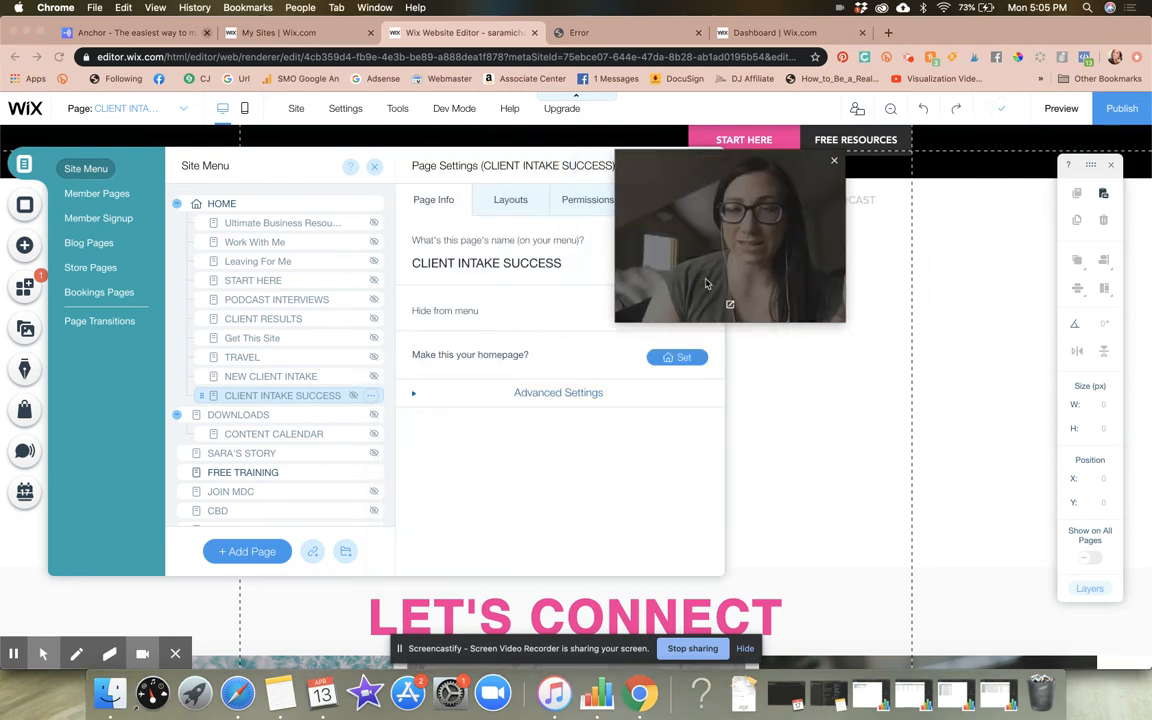
{"action": "left_click", "coordinate": [510, 200]}
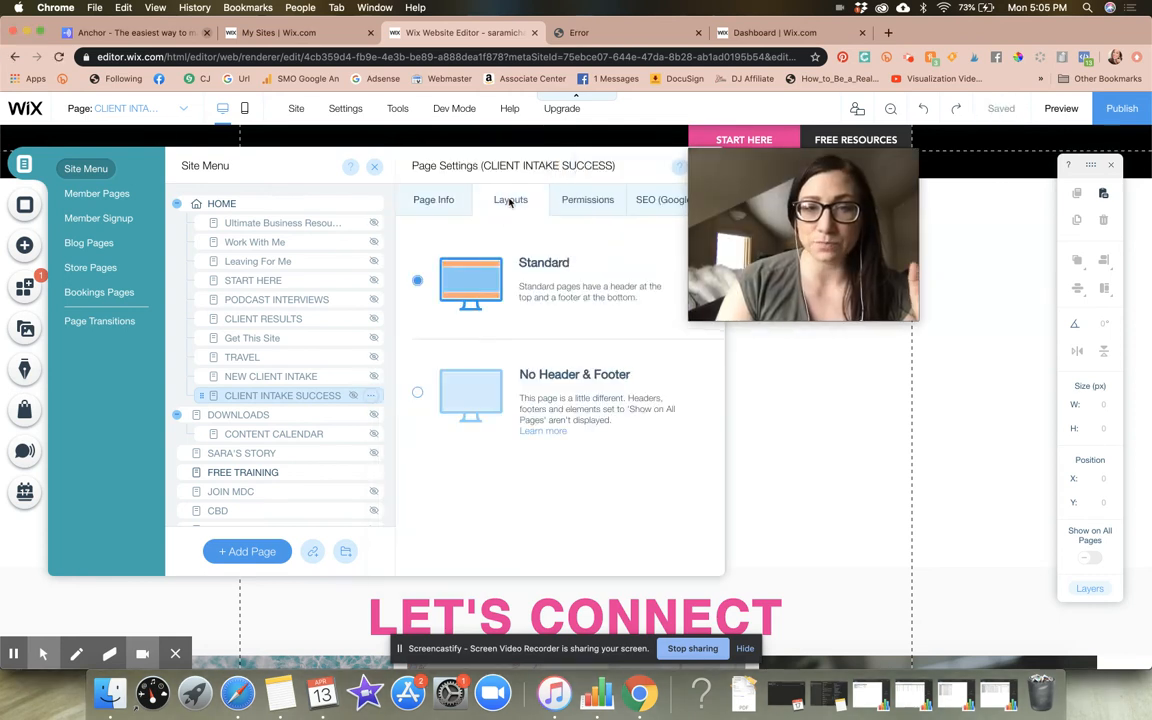
{"action": "left_click", "coordinate": [418, 394]}
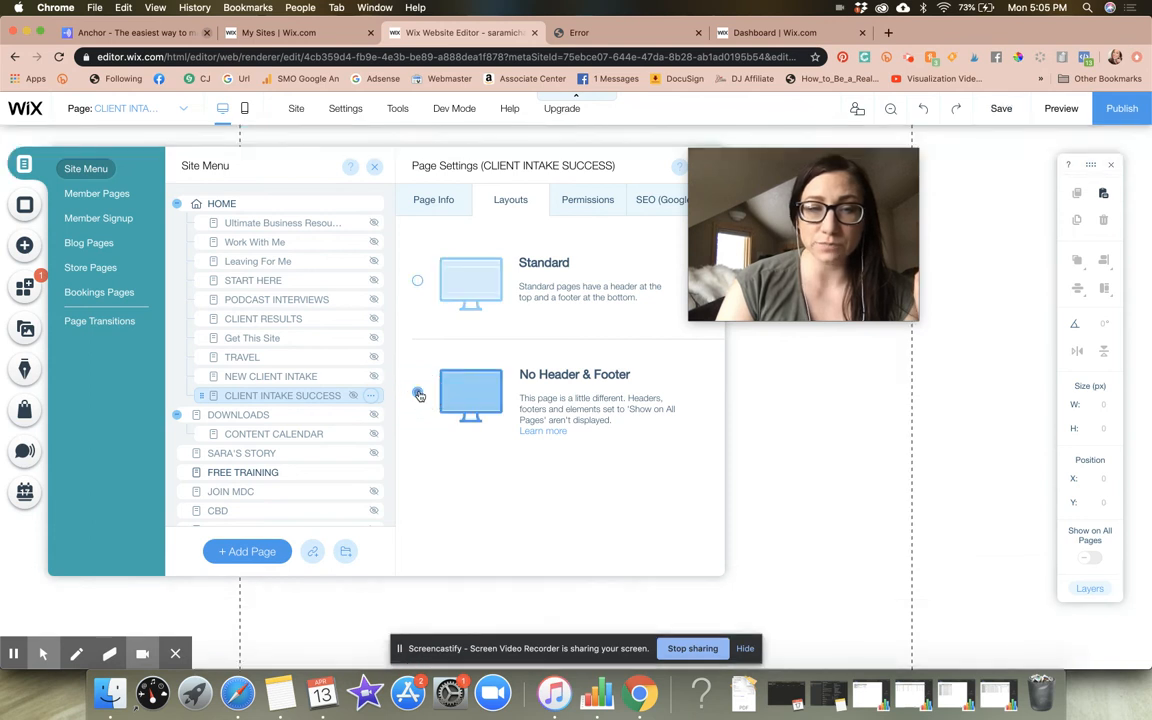
Copy the title strip from the NEW CLIENT INTAKE page and paste it at the top of the CLIENT INTAKE SUCCESS page
{"action": "left_click", "coordinate": [294, 378]}
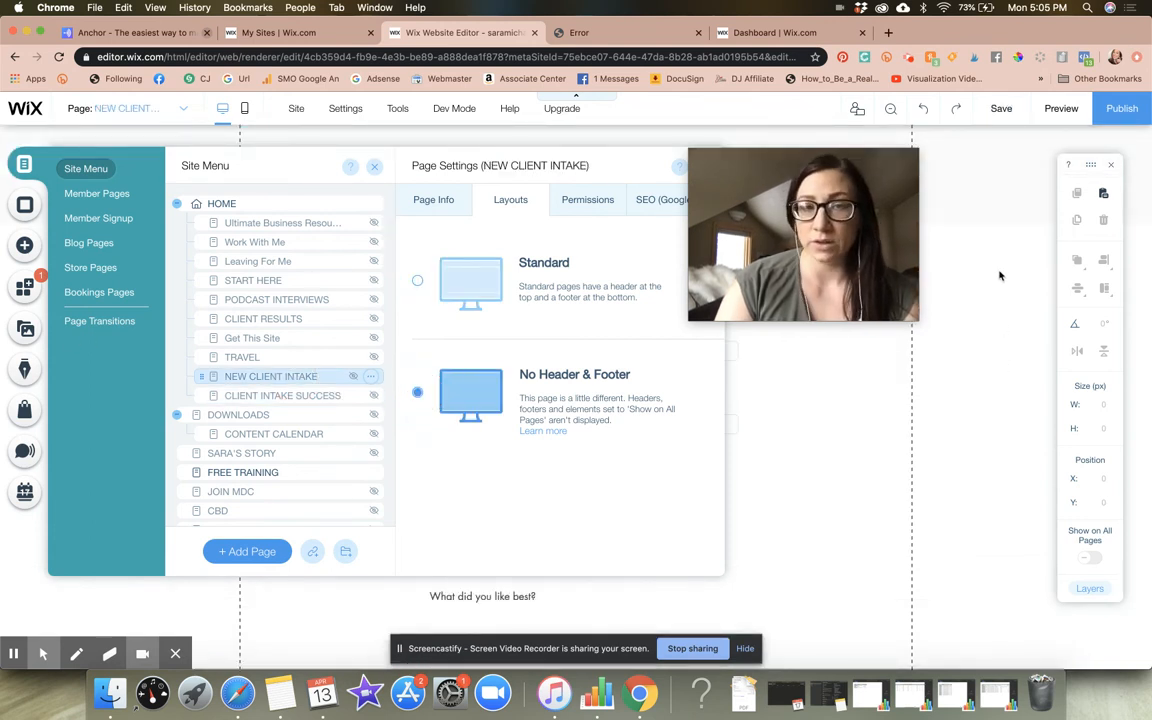
{"action": "left_click", "coordinate": [997, 178]}
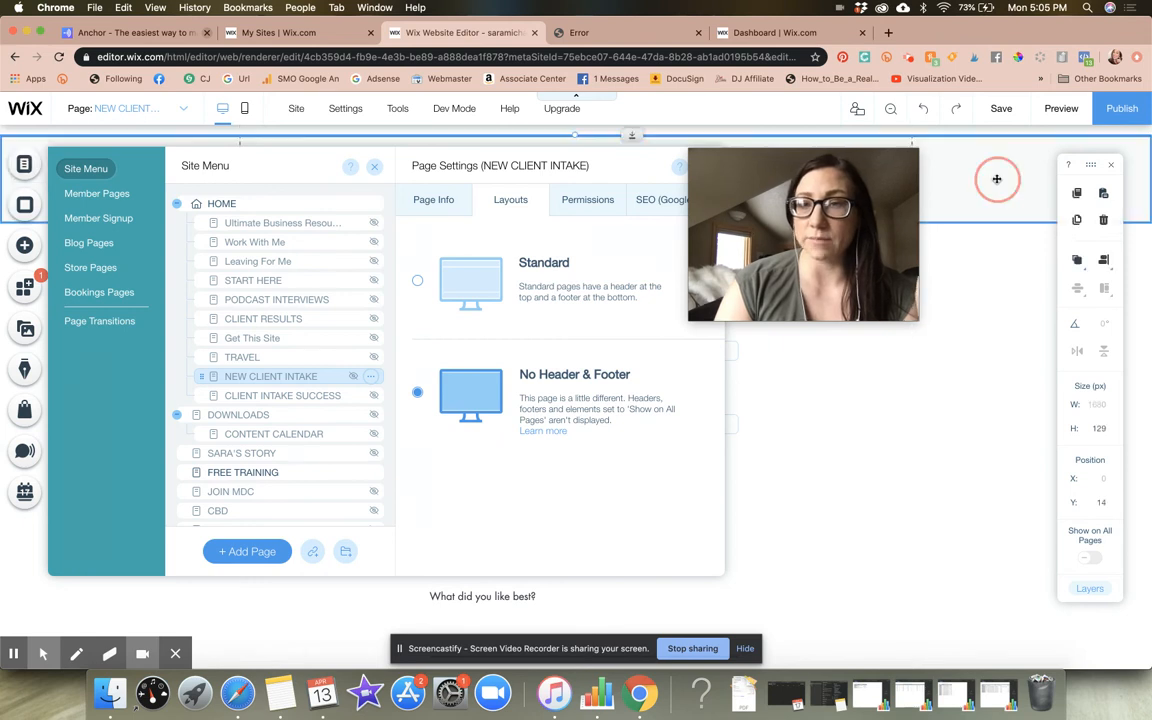
{"action": "left_click", "coordinate": [1077, 194]}
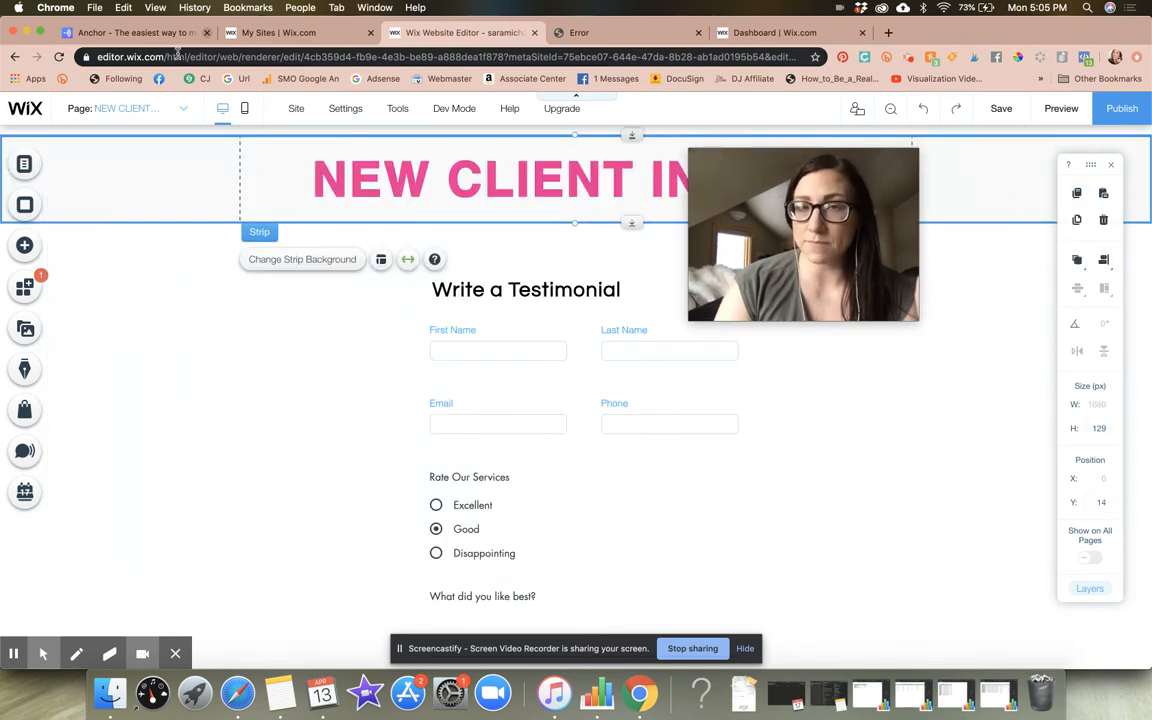
{"action": "left_click", "coordinate": [25, 163]}
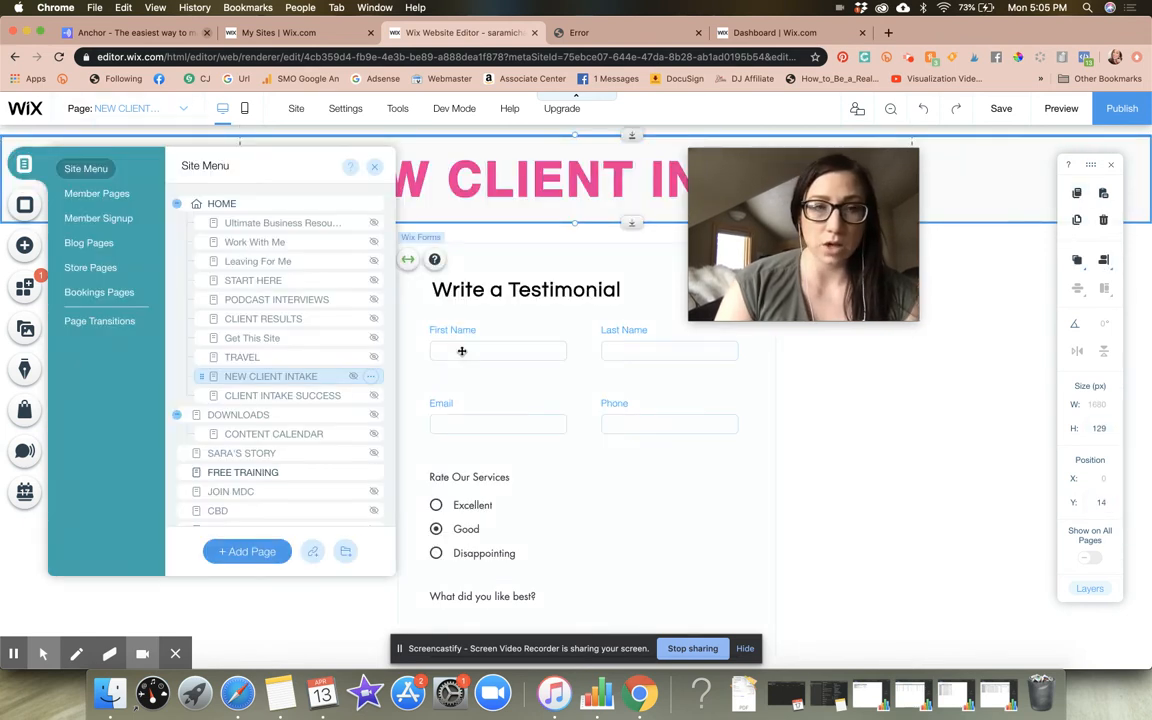
{"action": "left_click", "coordinate": [300, 395]}
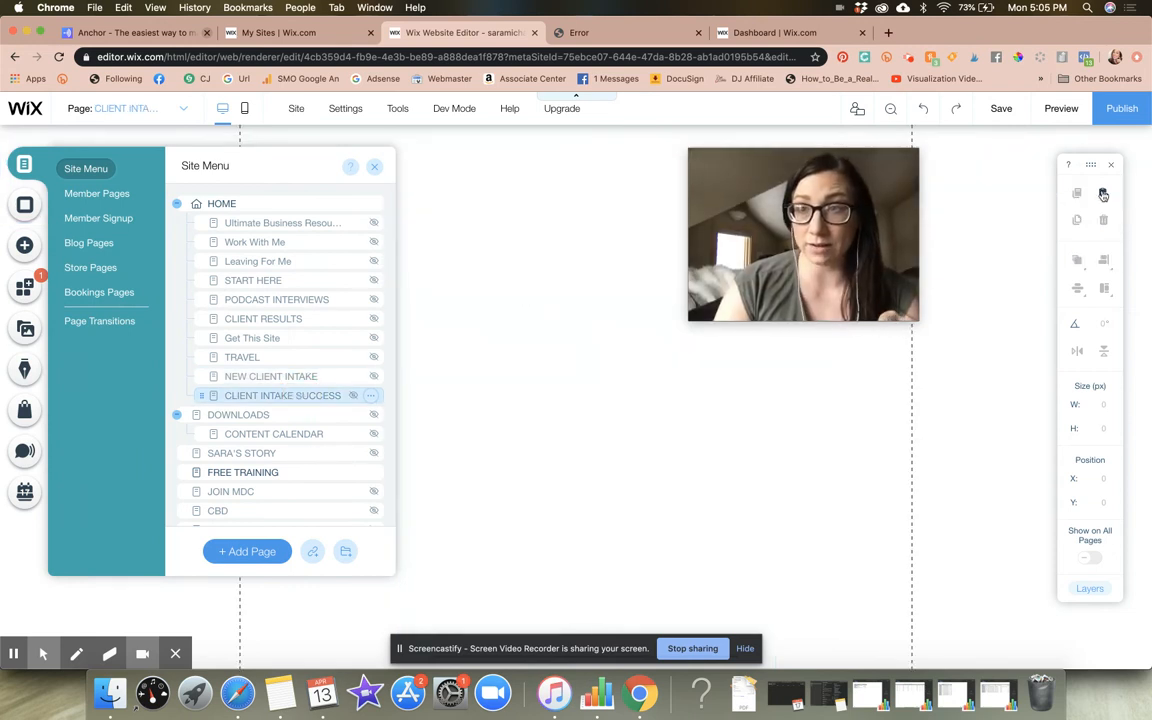
{"action": "left_click", "coordinate": [1103, 194]}
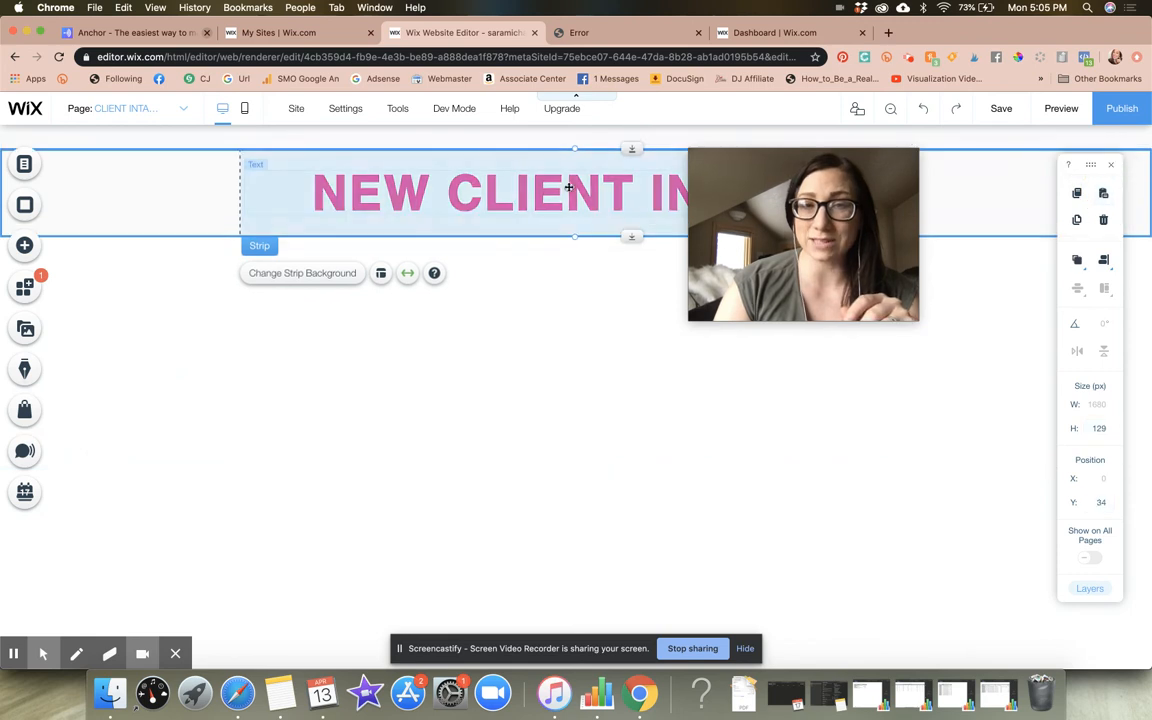
{"action": "left_click", "coordinate": [1103, 221]}
Replace the pasted strip's title text with "SUCCESS!"
{"action": "left_click", "coordinate": [551, 190]}
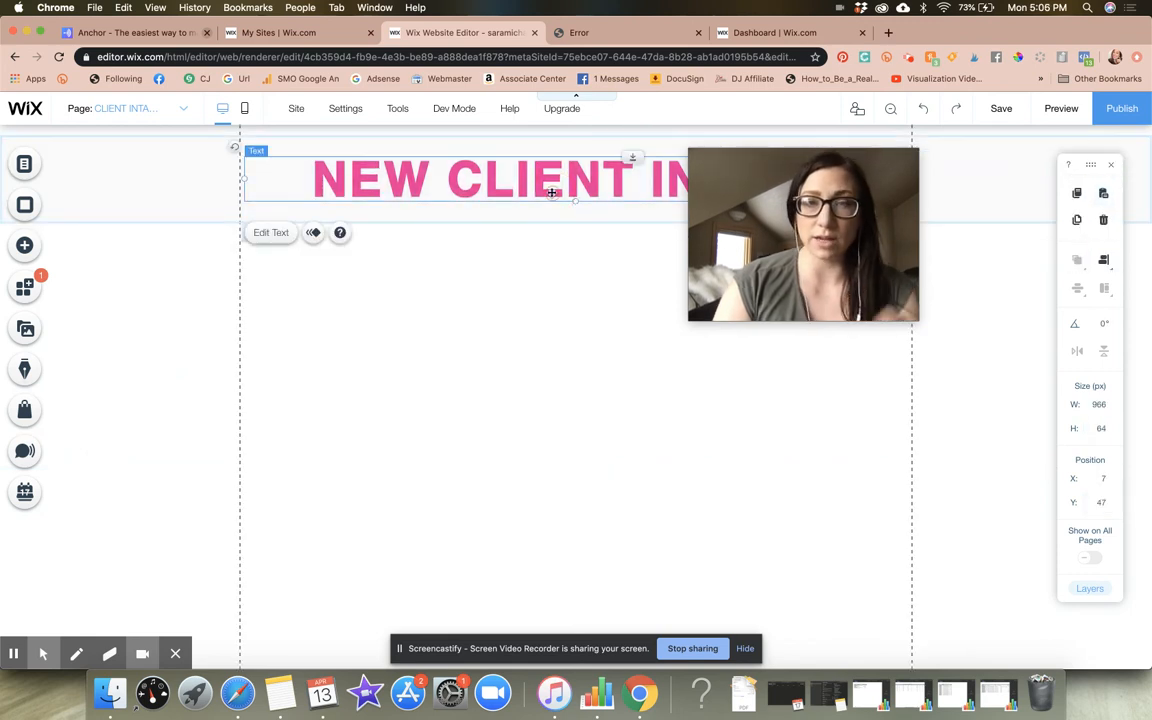
{"action": "type", "text": "SUCCESS"}
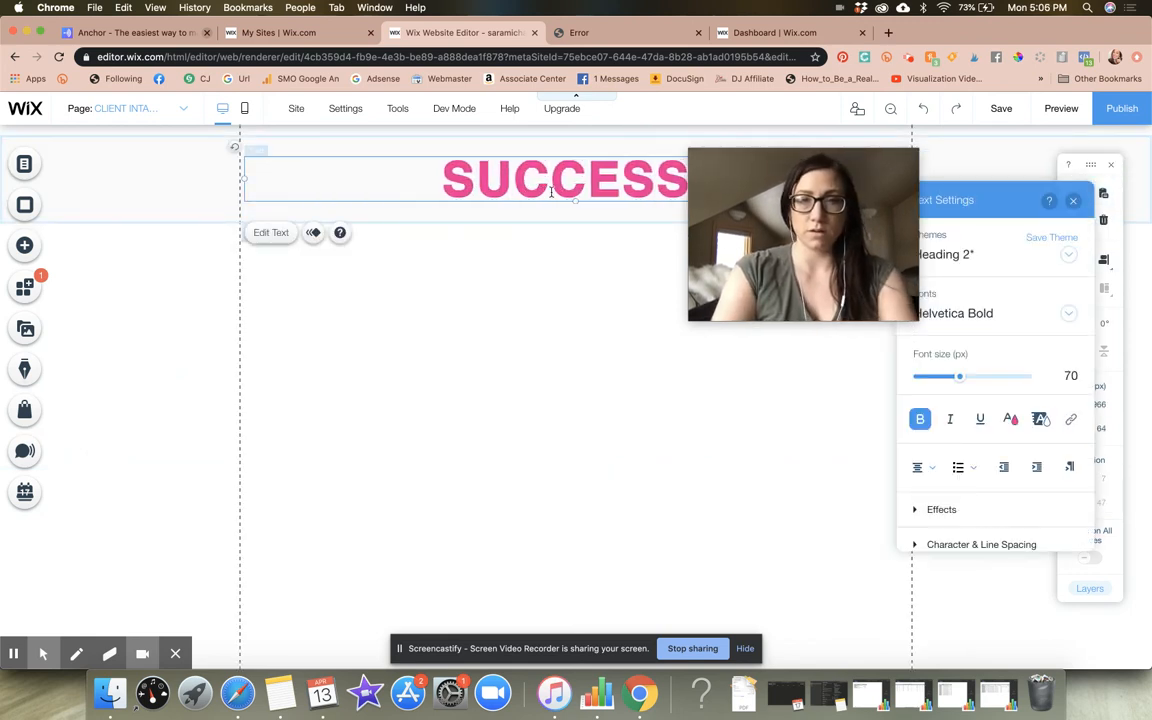
{"action": "left_click", "coordinate": [526, 331]}
{"action": "left_click_drag", "start_coordinate": [849, 232], "coordinate": [988, 280]}
Add a Heading 4 text element below the title strip and widen it to about 636 px
{"action": "left_click", "coordinate": [24, 245]}
{"action": "left_click", "coordinate": [72, 165]}
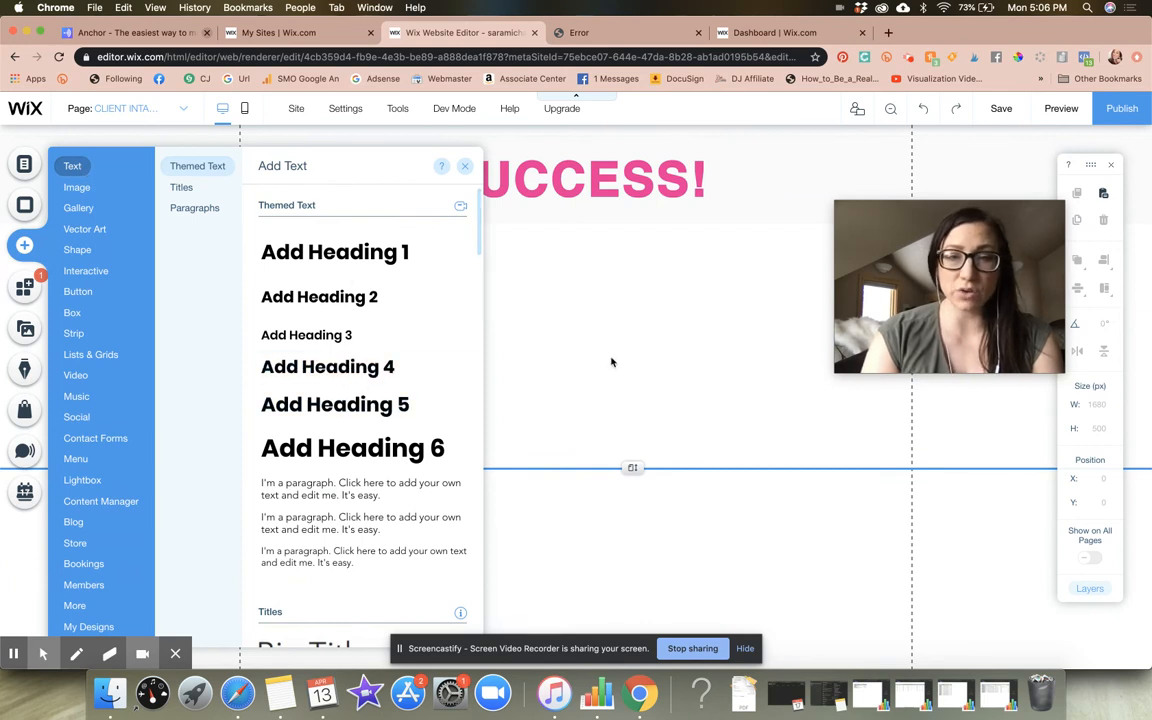
{"action": "left_click_drag", "start_coordinate": [388, 367], "coordinate": [586, 277]}
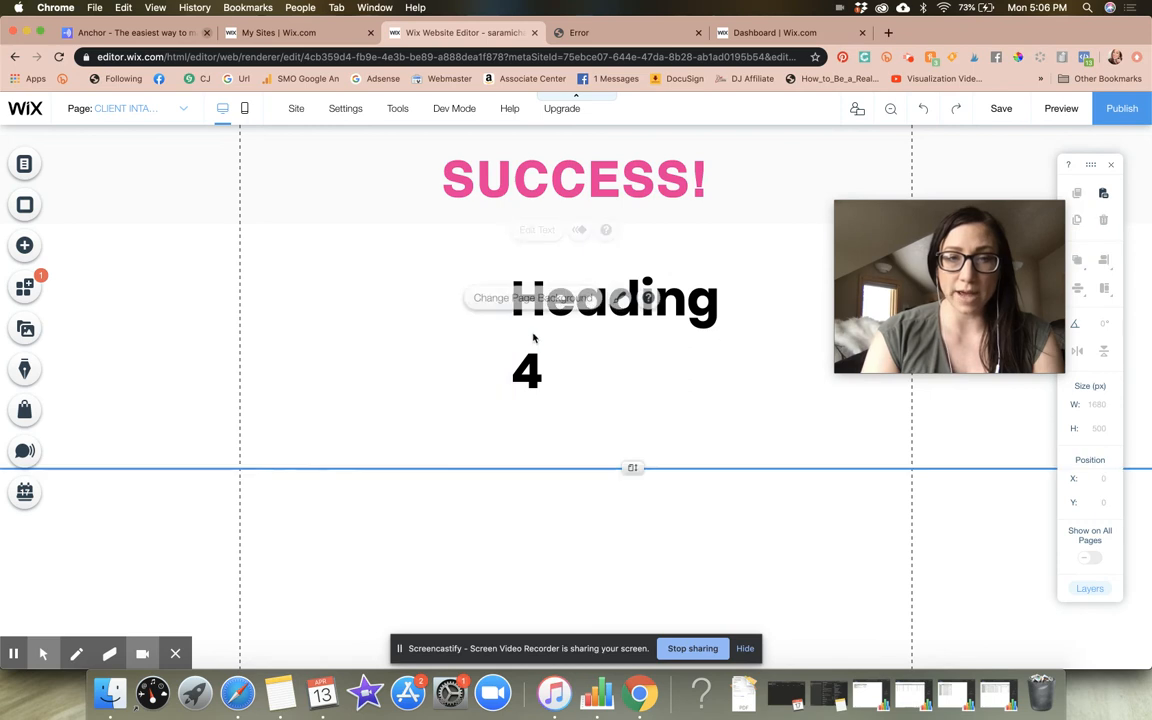
{"action": "left_click_drag", "start_coordinate": [507, 332], "coordinate": [268, 299]}
{"action": "left_click", "coordinate": [576, 296]}
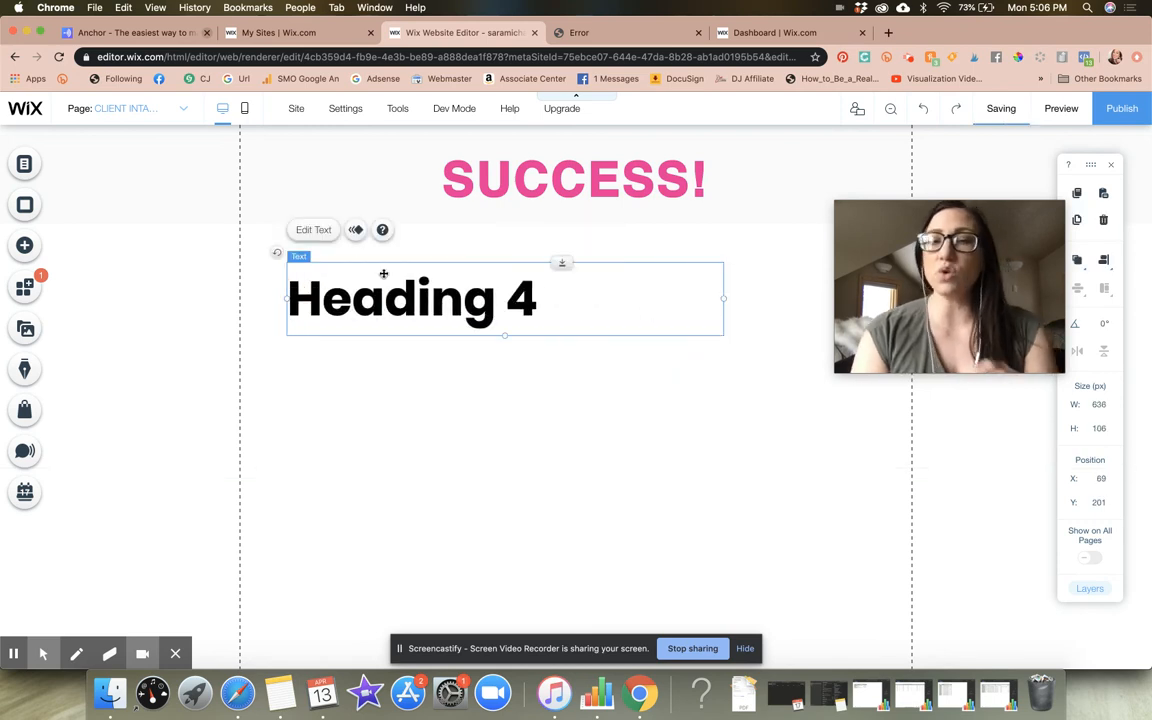
Replace the new heading's text with "Thank you" and set its font size to 30 px
{"action": "left_click", "coordinate": [313, 230]}
{"action": "type", "text": "Thank you"}
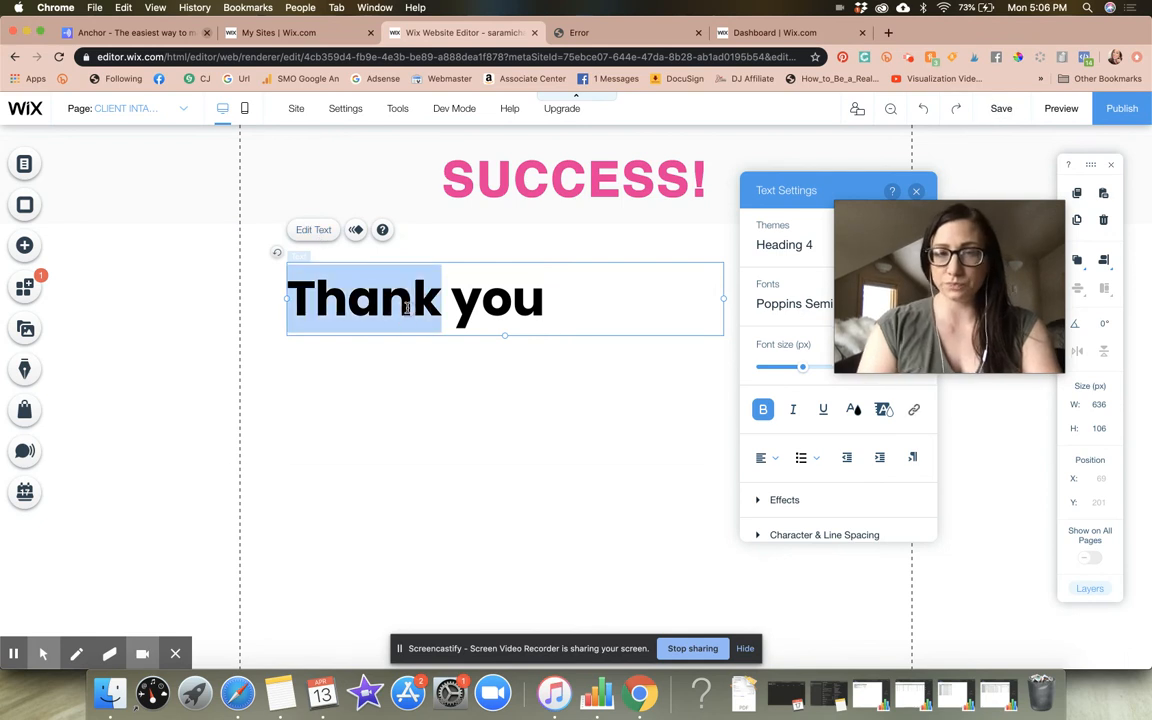
{"action": "triple_click", "coordinate": [406, 302]}
{"action": "left_click_drag", "start_coordinate": [931, 305], "coordinate": [1042, 193]}
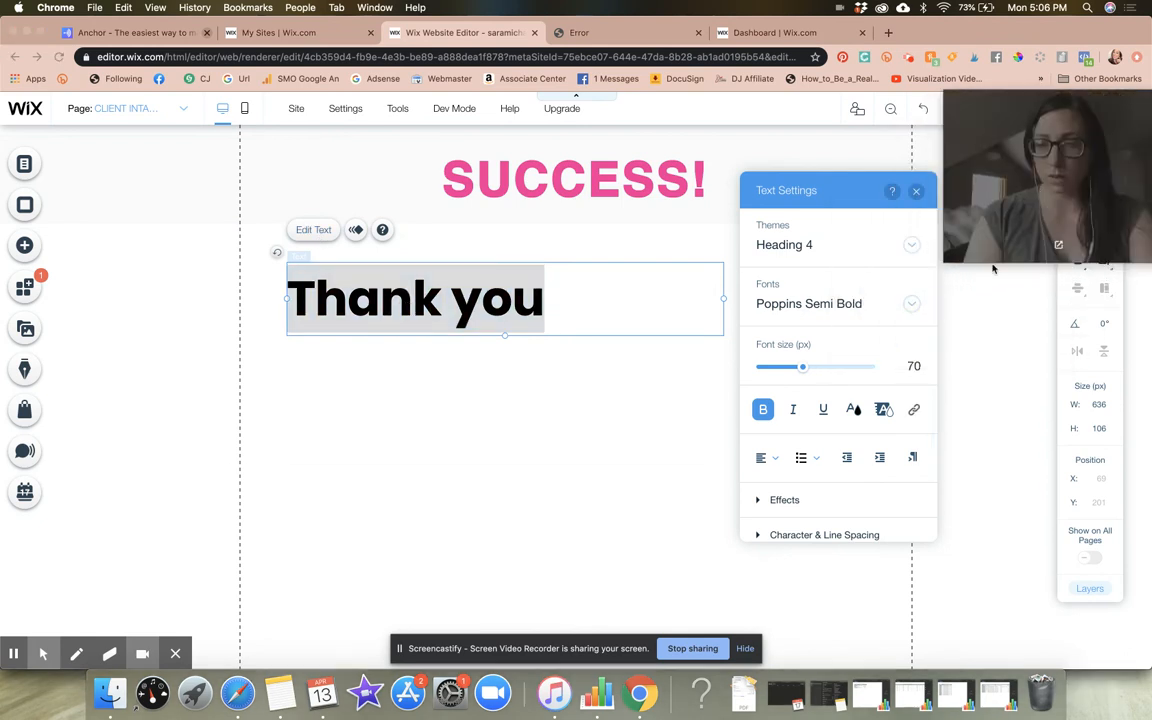
{"action": "left_click", "coordinate": [913, 366]}
{"action": "left_click", "coordinate": [913, 366]}
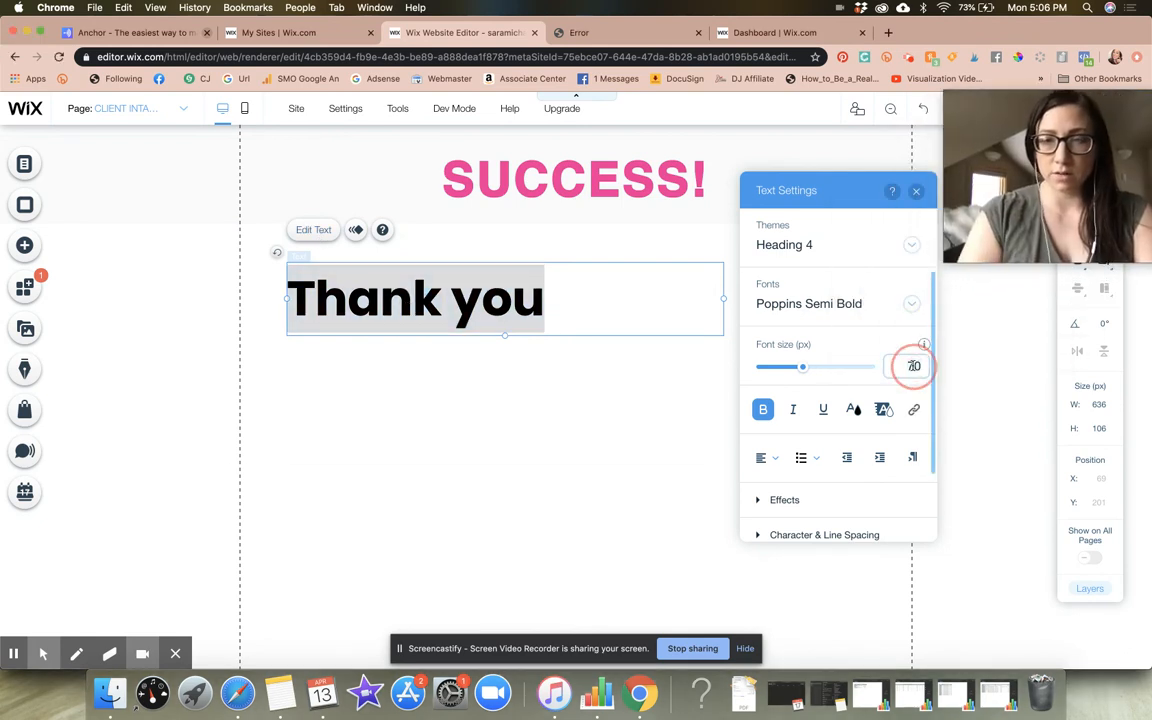
{"action": "type", "text": "30"}
{"action": "key", "text": "Return"}
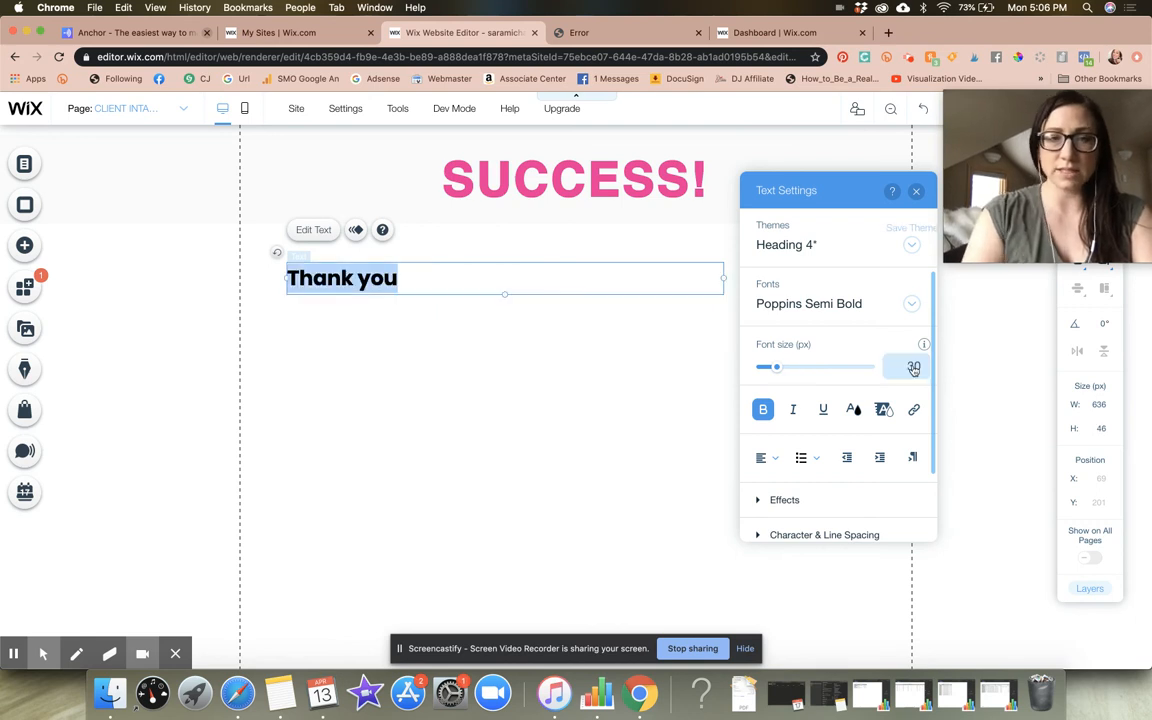
Complete the heading to read "Thank you for filling out the new client intake form. Here's what's next and what to expect..."
{"action": "left_click", "coordinate": [597, 278]}
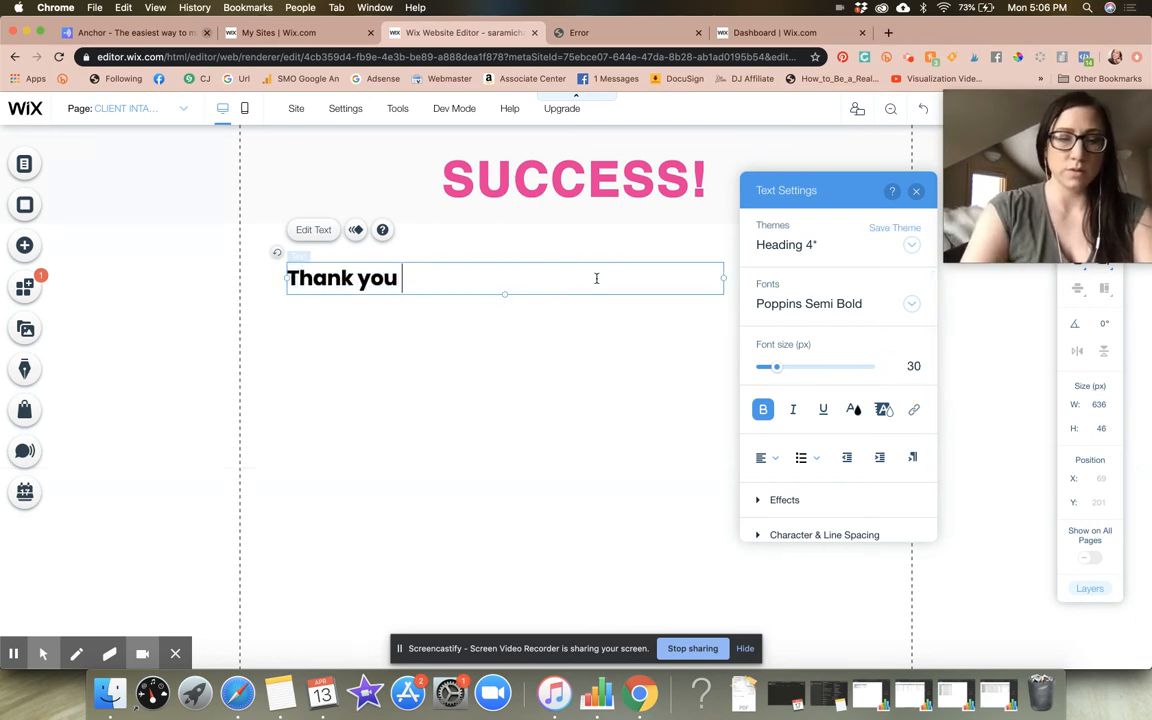
{"action": "type", "text": "fo rfi"}
{"action": "key", "text": "BackSpace"}
{"action": "key", "text": "BackSpace"}
{"action": "key", "text": "BackSpace"}
{"action": "key", "text": "BackSpace"}
{"action": "type", "text": "r "}
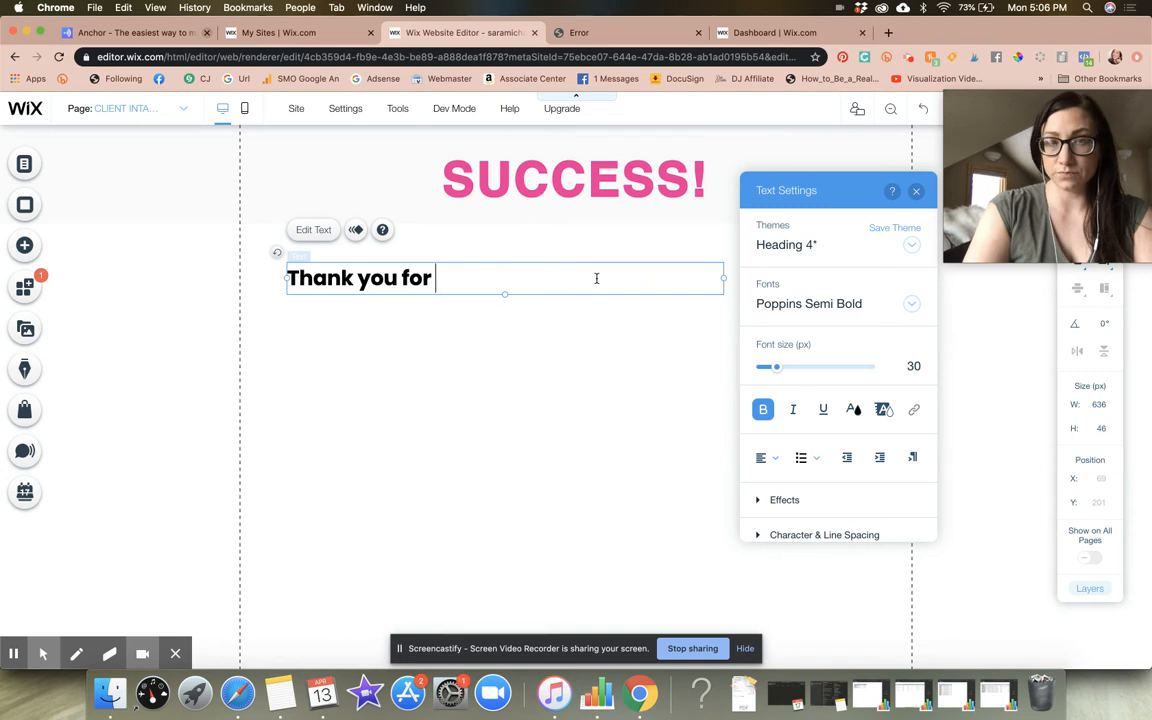
{"action": "type", "text": "filling out the n"}
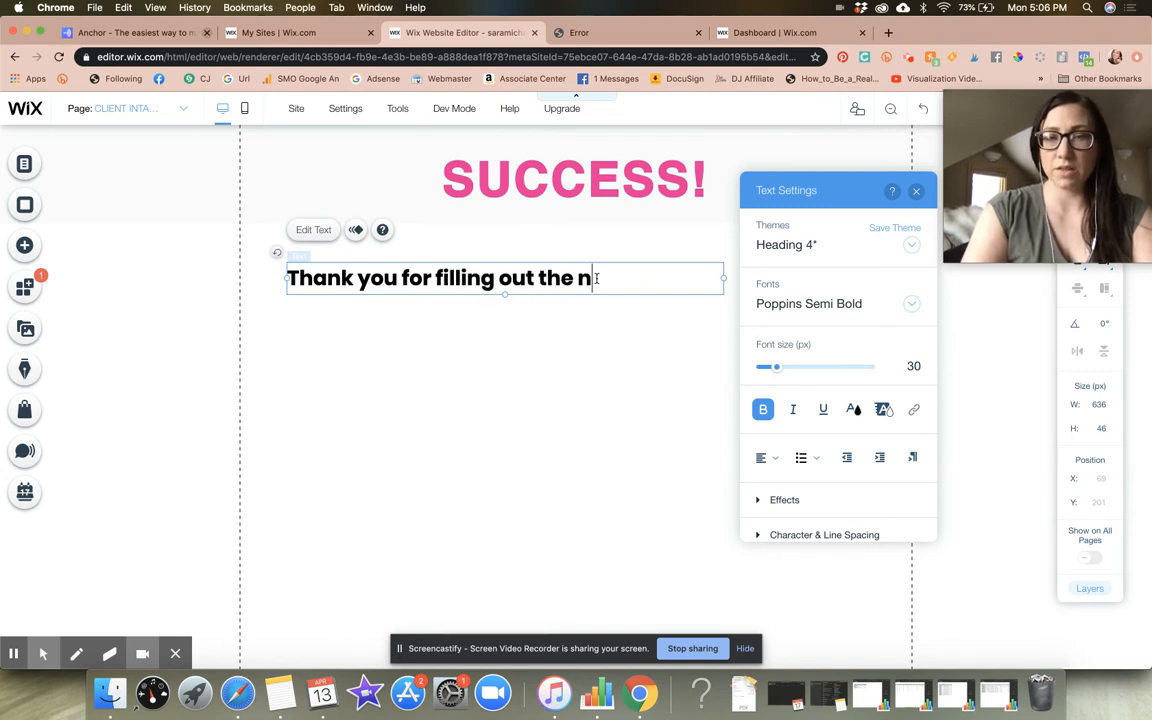
{"action": "type", "text": "ew client intake form. "}
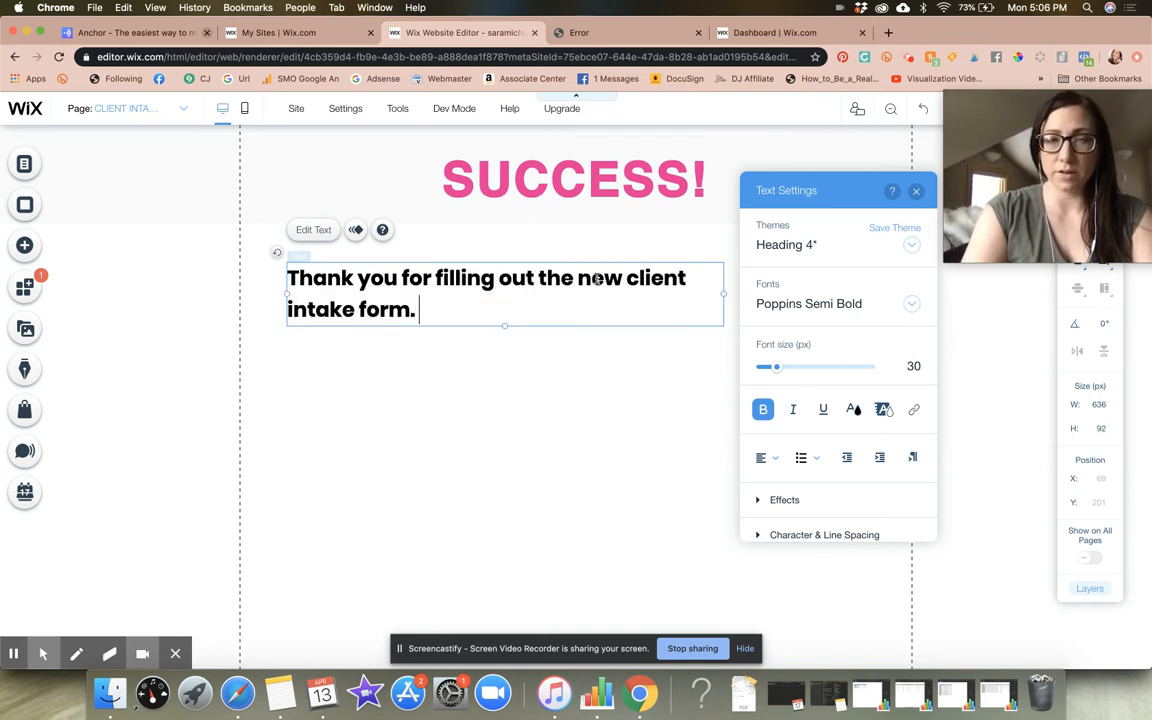
{"action": "type", "text": "Here's what's next and wh"}
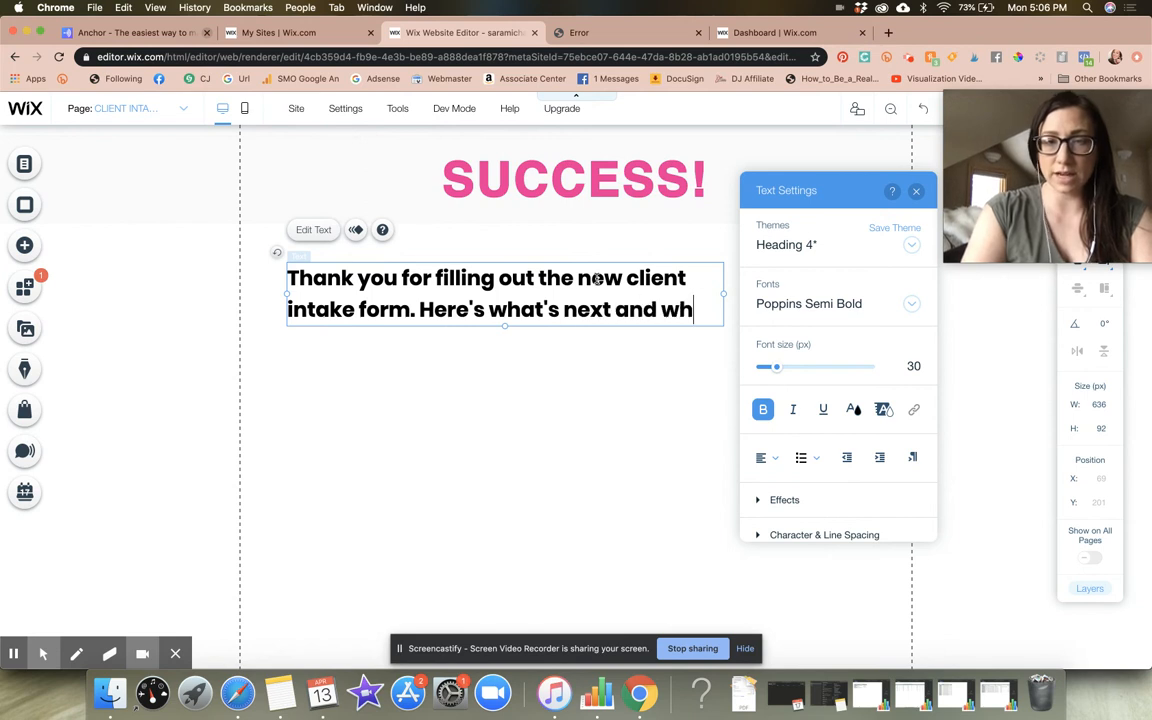
{"action": "type", "text": "at to expect."}
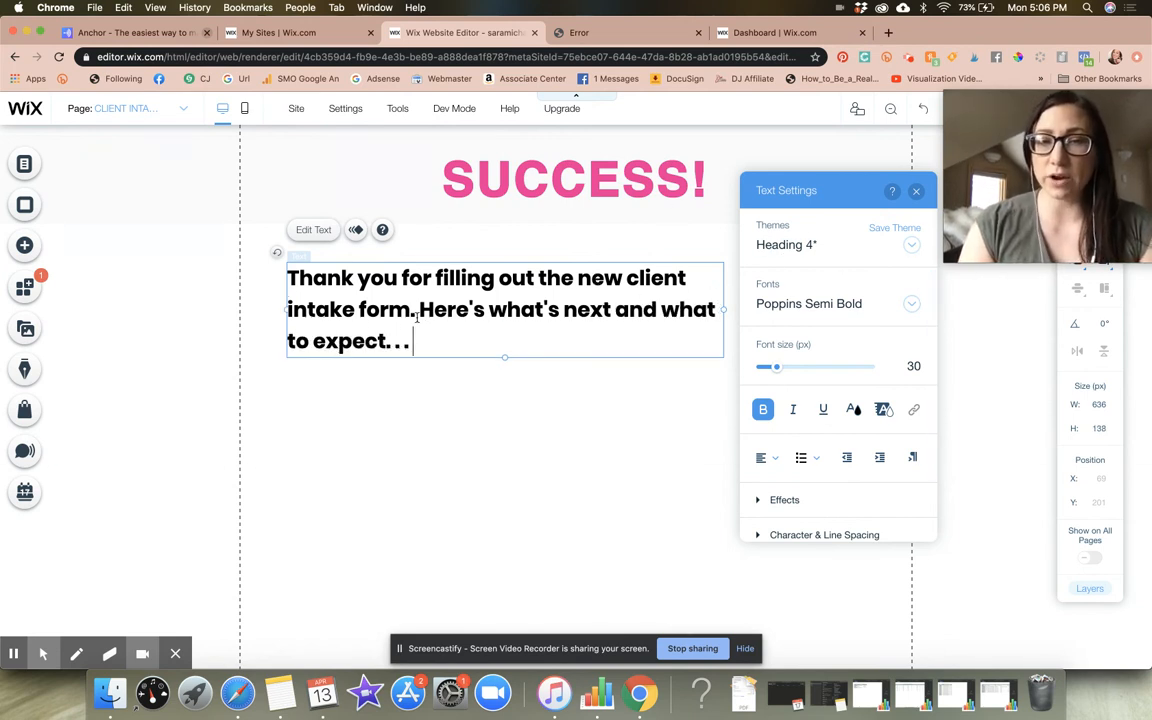
Center-align the thank-you heading, move it closer beneath the SUCCESS! strip, and widen it to about 729 px
{"action": "left_click_drag", "start_coordinate": [418, 338], "coordinate": [267, 280]}
{"action": "left_click", "coordinate": [767, 457]}
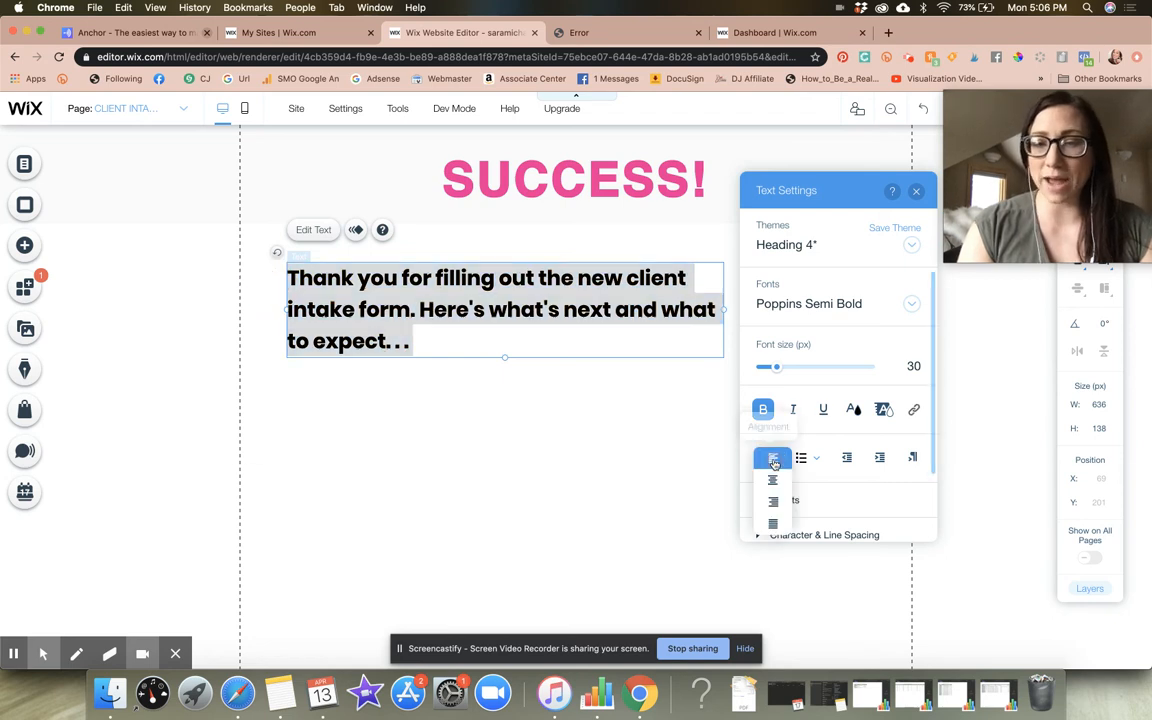
{"action": "left_click", "coordinate": [775, 481]}
{"action": "left_click", "coordinate": [625, 455]}
{"action": "left_click_drag", "start_coordinate": [622, 318], "coordinate": [690, 292]}
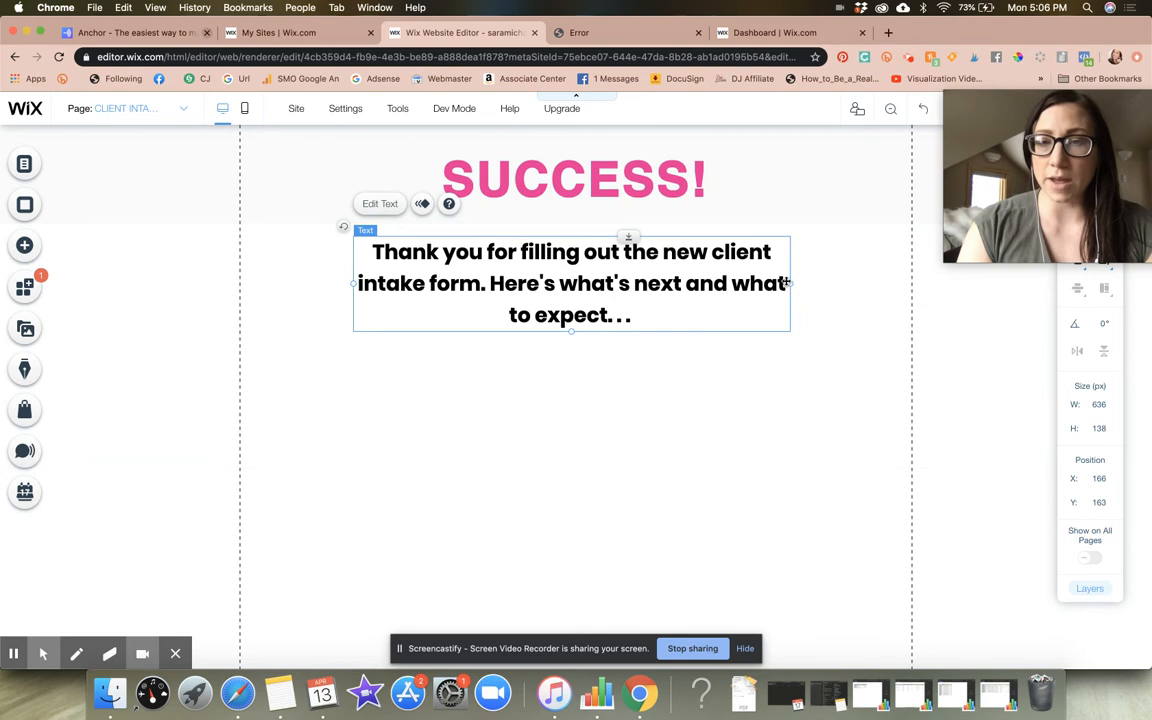
{"action": "left_click_drag", "start_coordinate": [790, 283], "coordinate": [855, 283]}
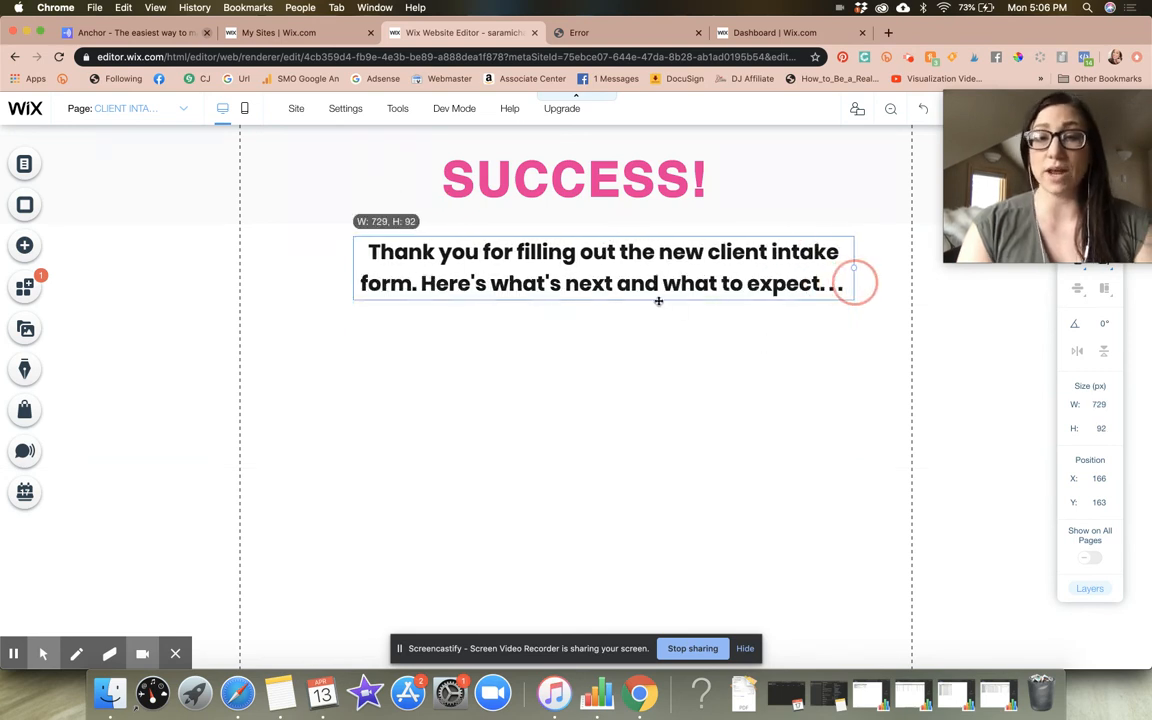
Add a themed paragraph text element below the thank-you heading and widen it to about 635 px
{"action": "left_click", "coordinate": [25, 246]}
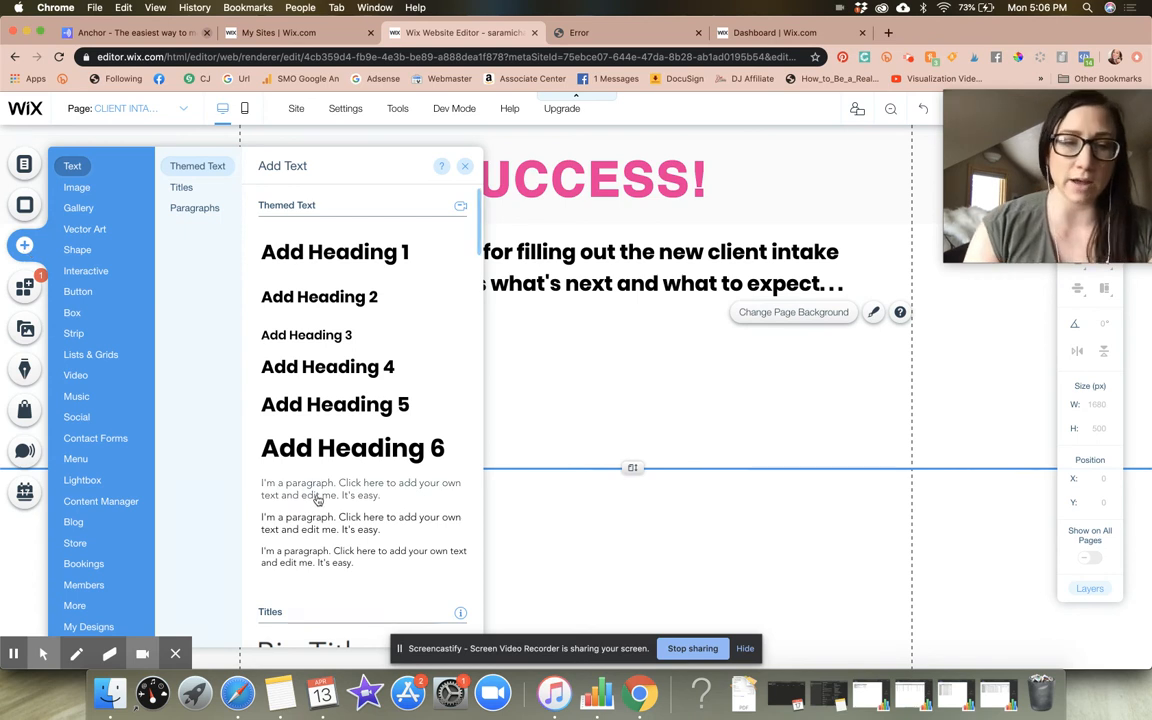
{"action": "left_click_drag", "start_coordinate": [660, 392], "coordinate": [450, 338]}
{"action": "left_click_drag", "start_coordinate": [611, 335], "coordinate": [836, 334]}
Replace the new paragraph's placeholder text with "We look forward to seeing you at your appointment."
{"action": "left_click", "coordinate": [427, 292]}
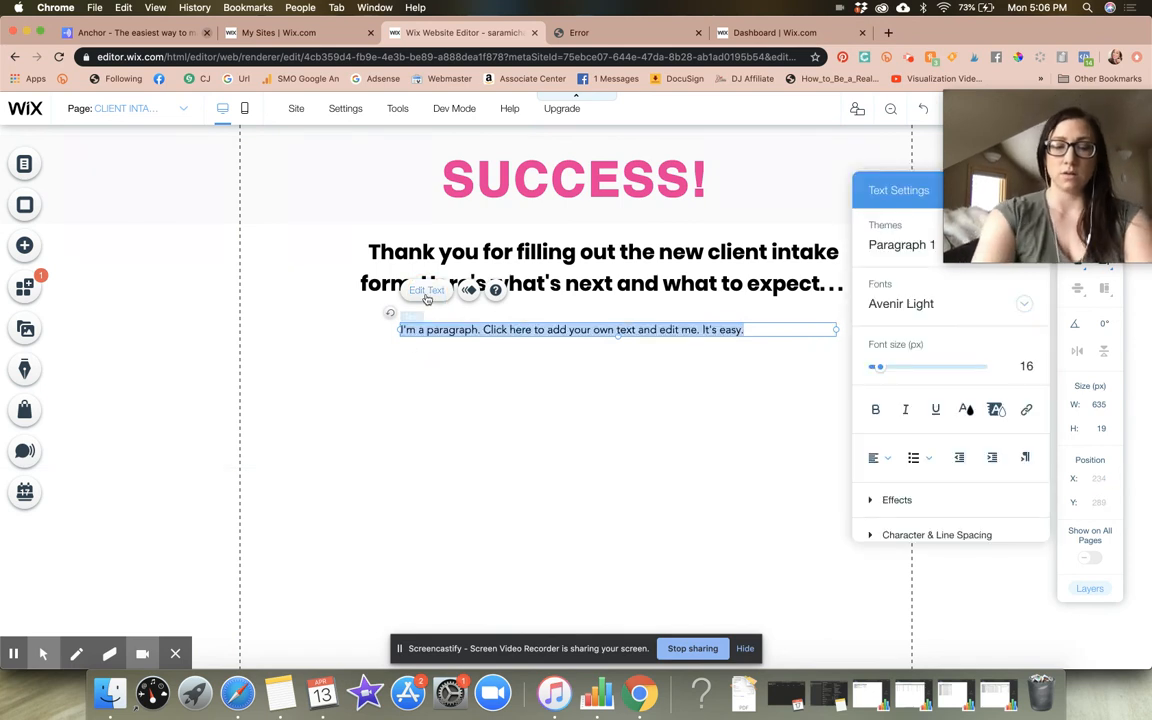
{"action": "type", "text": "We look forward "}
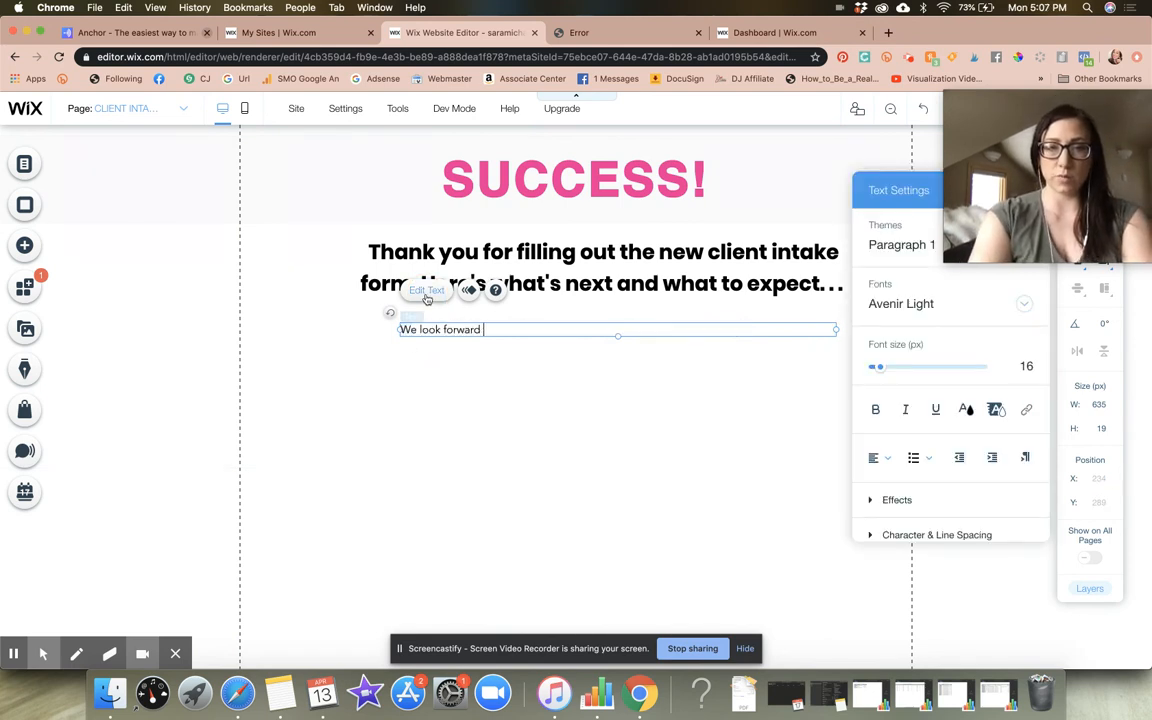
{"action": "type", "text": "to seeing you at your appointment."}
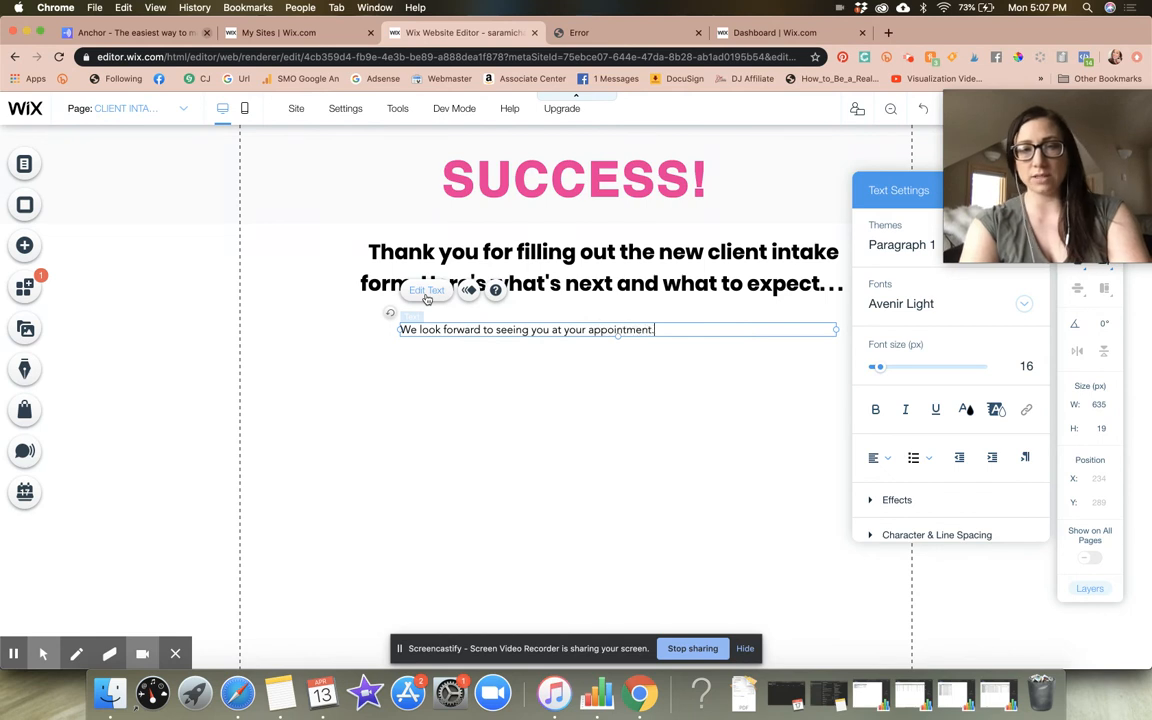
Add a second line to the paragraph reading "In the meantime, if you haven't yet, we invite you to check ________"
{"action": "key", "text": "Return"}
{"action": "type", "text": "In the meantime"}
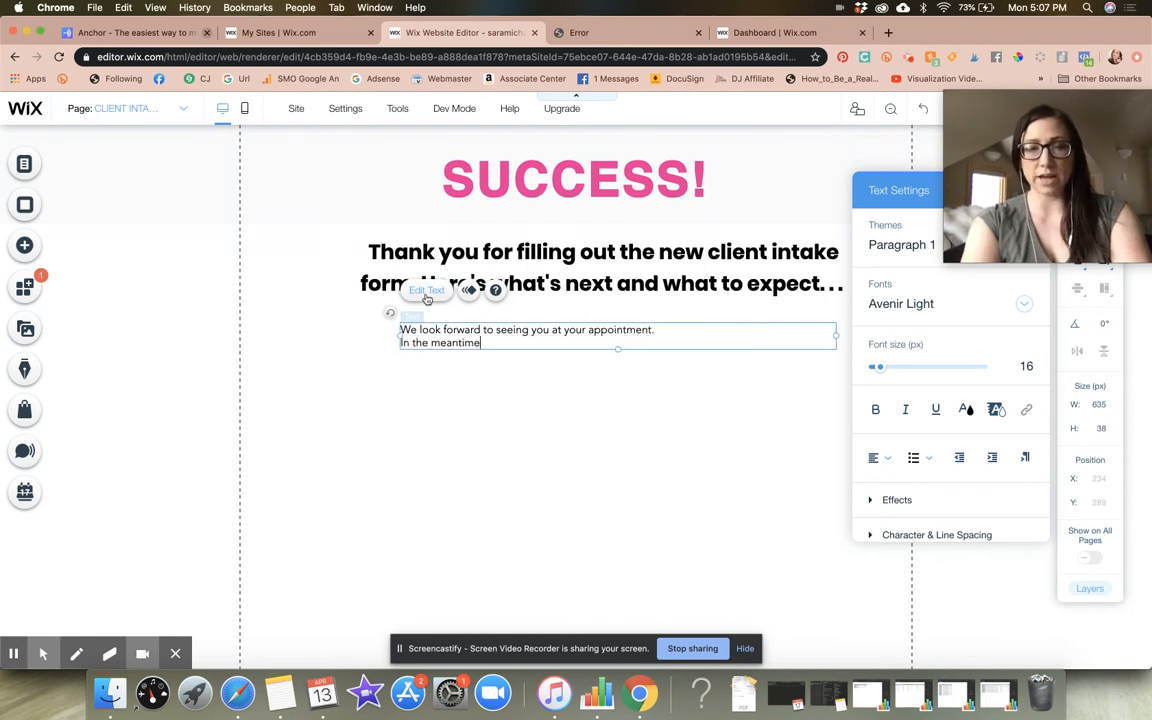
{"action": "type", "text": ", if you haven't yet, we invite you to check _______"}
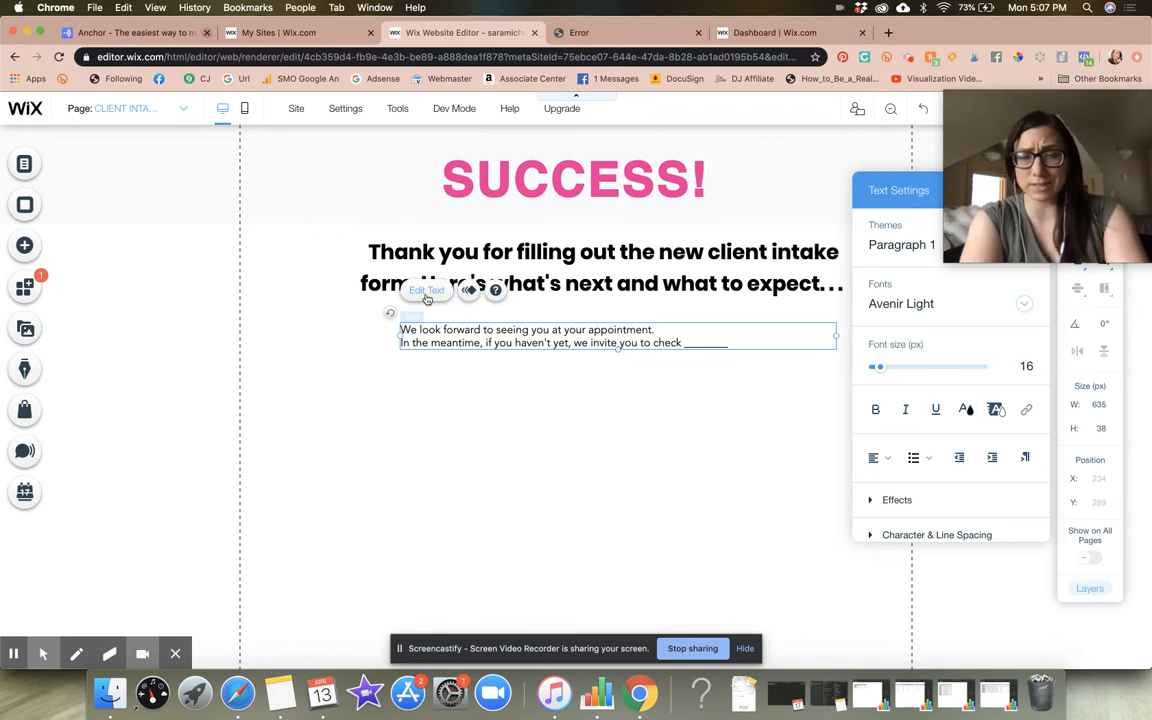
Add a third line to the paragraph reading "or join our community and client group on facebook lINK HERE"
{"action": "key", "text": "Return"}
{"action": "type", "text": "o"}
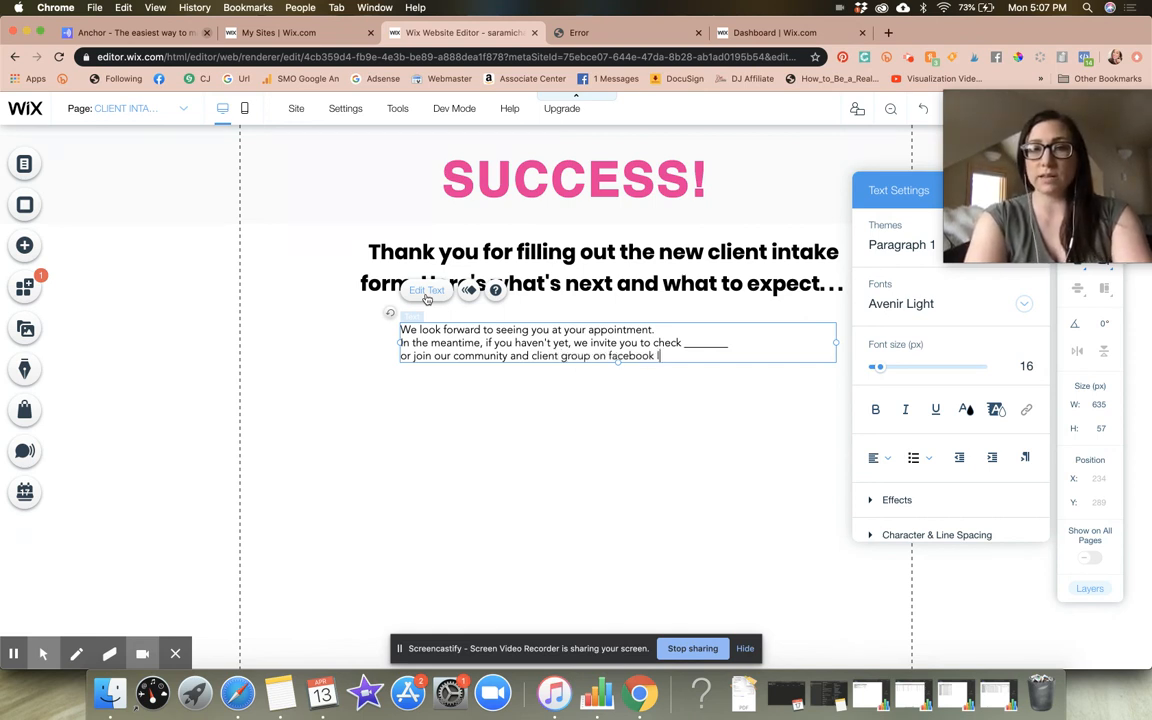
{"action": "type", "text": "HERE"}
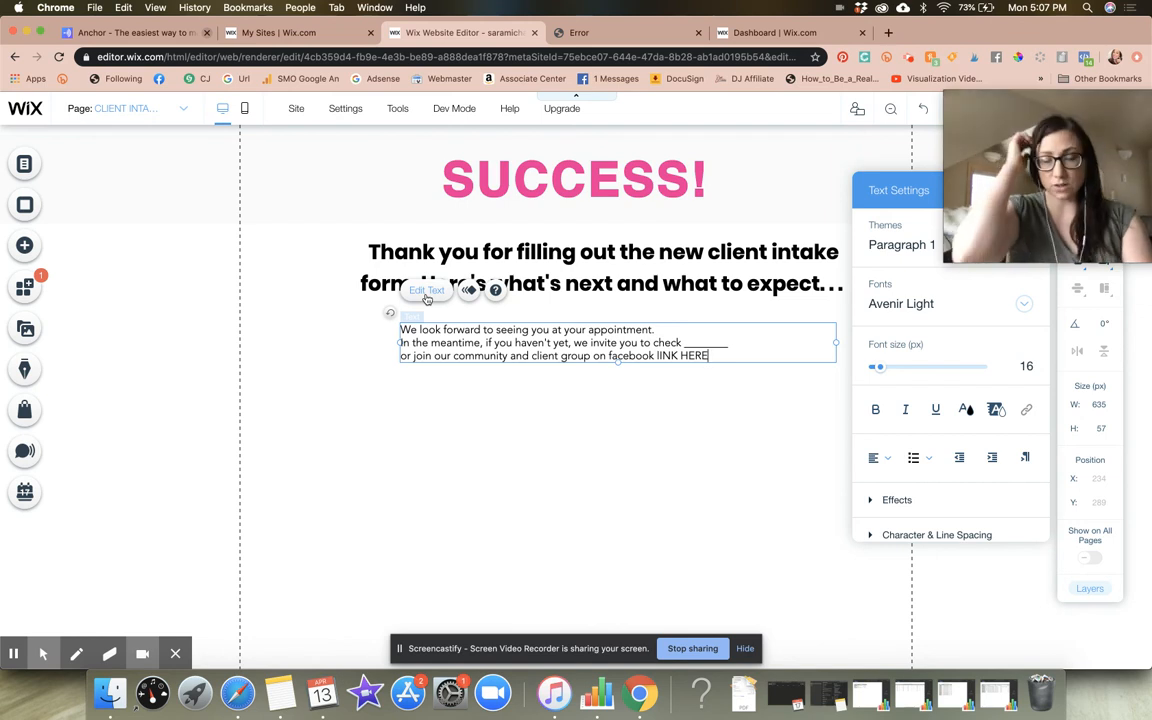
{"action": "left_click_drag", "start_coordinate": [656, 355], "coordinate": [722, 357]}
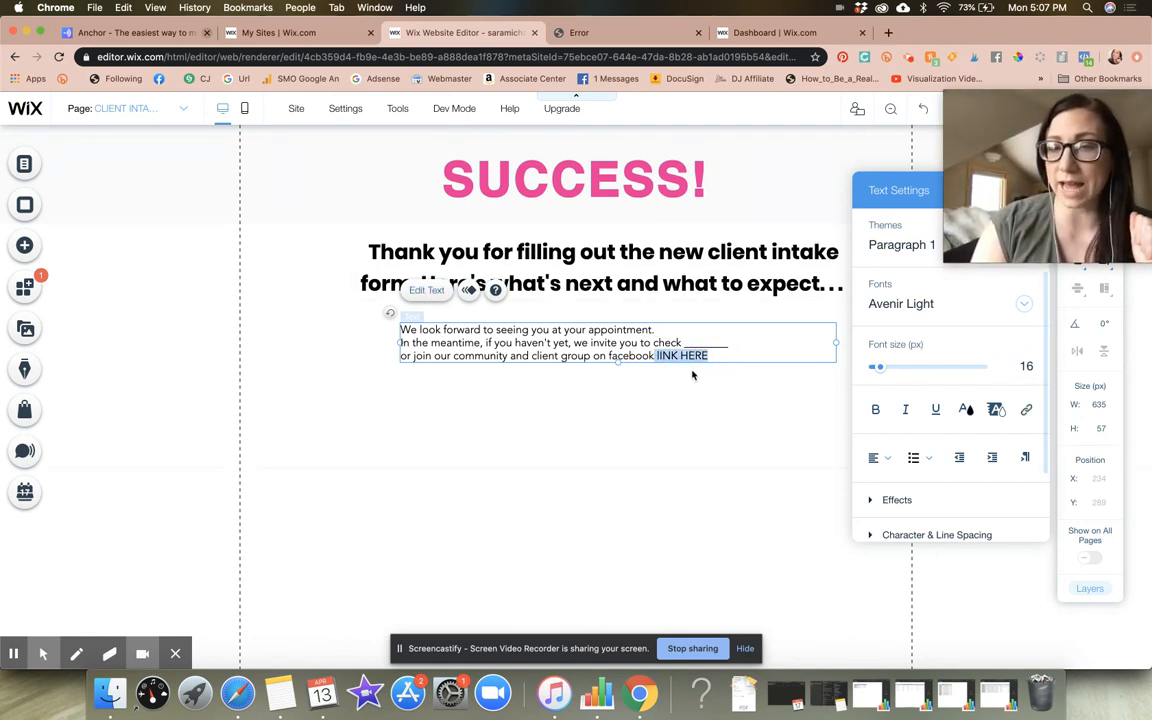
{"action": "left_click", "coordinate": [1027, 411]}
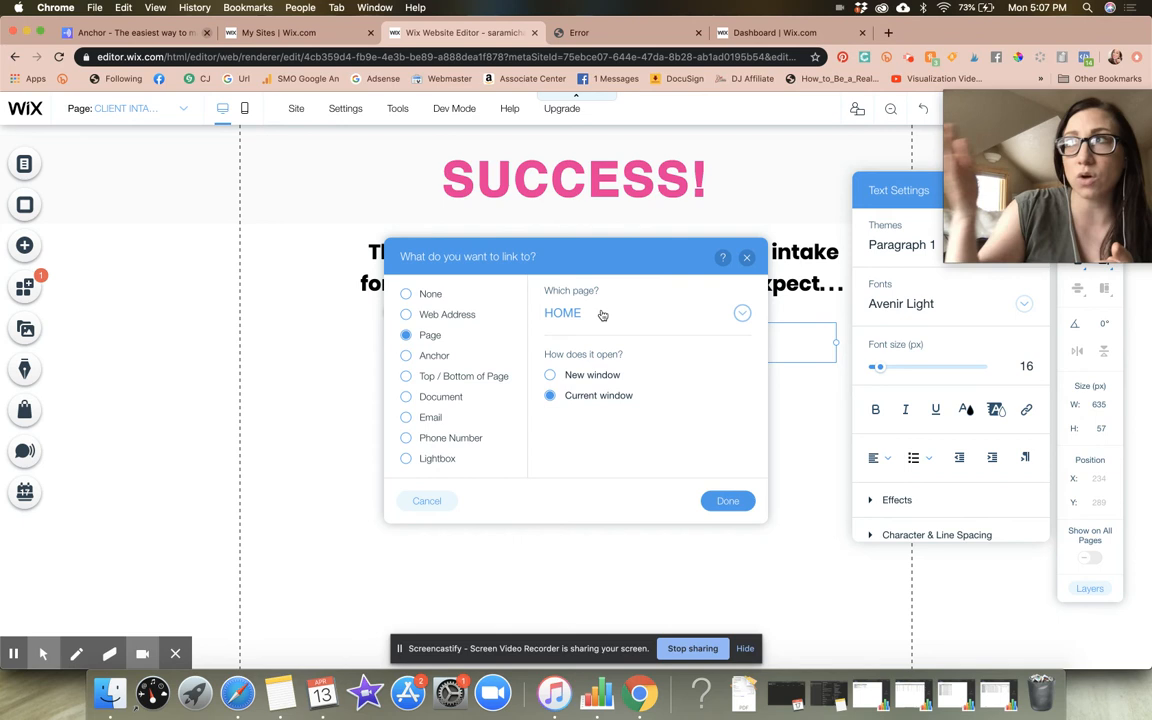
{"action": "left_click", "coordinate": [459, 315]}
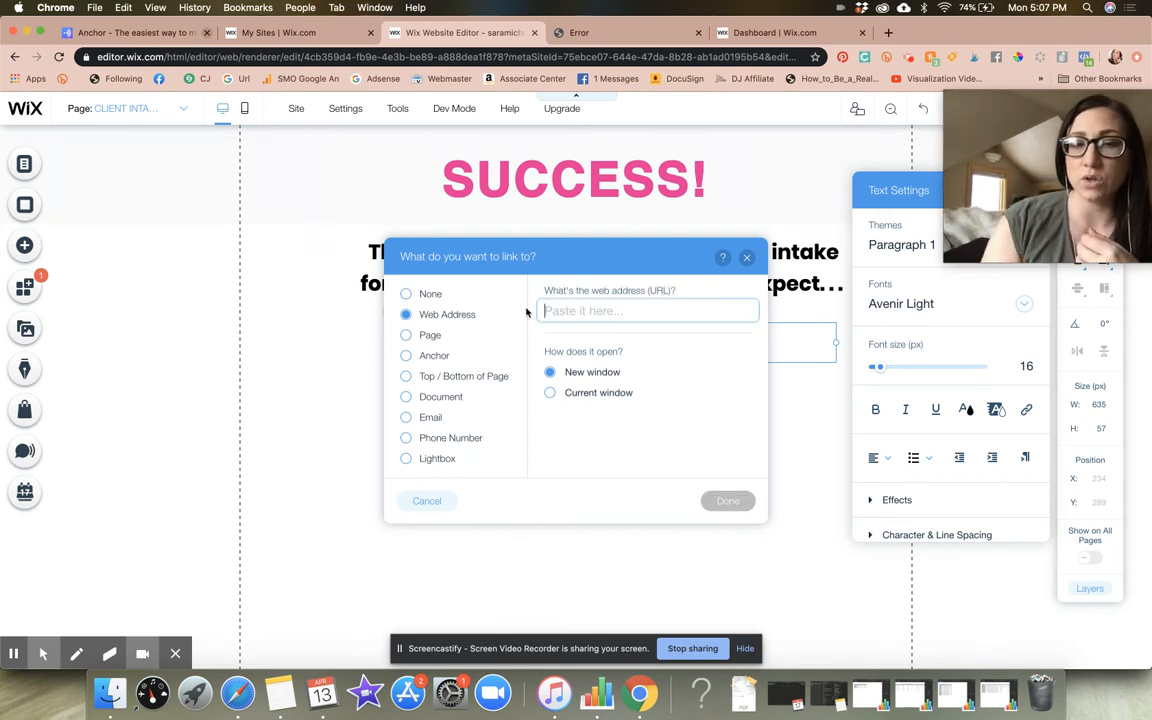
{"action": "type", "text": "H"}
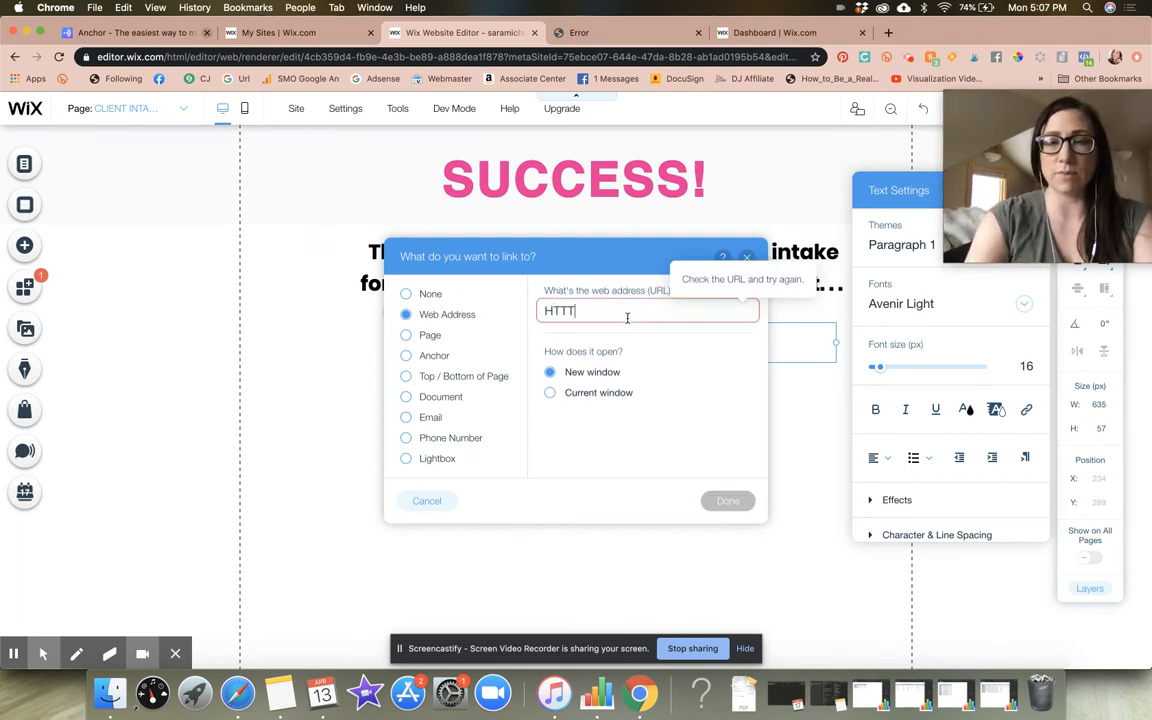
{"action": "key", "text": "BackSpace"}
{"action": "type", "text": "https://w"}
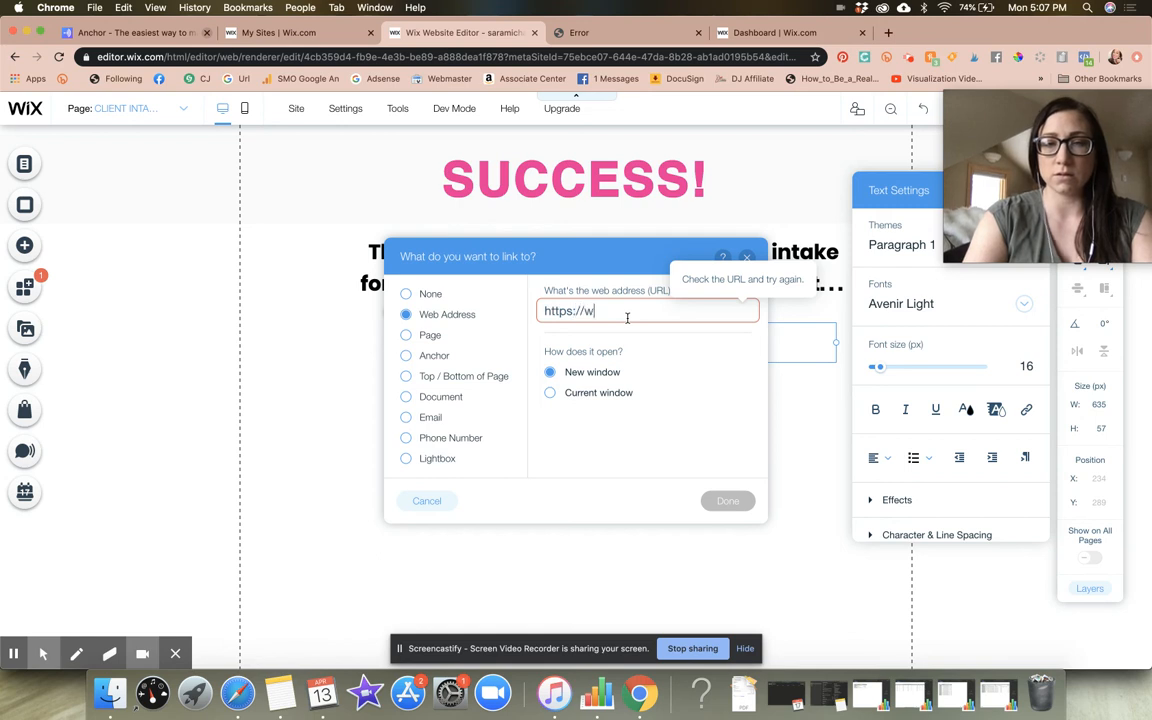
{"action": "type", "text": "ww.facebook.com/"}
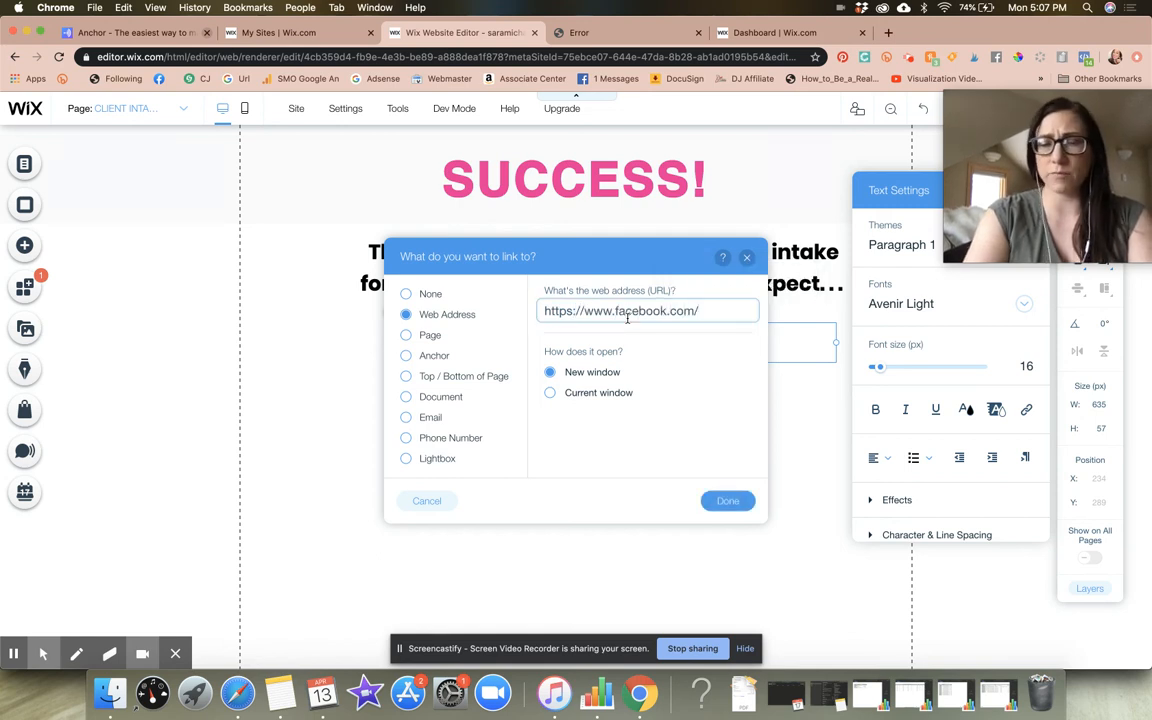
{"action": "type", "text": "yourwebsite"}
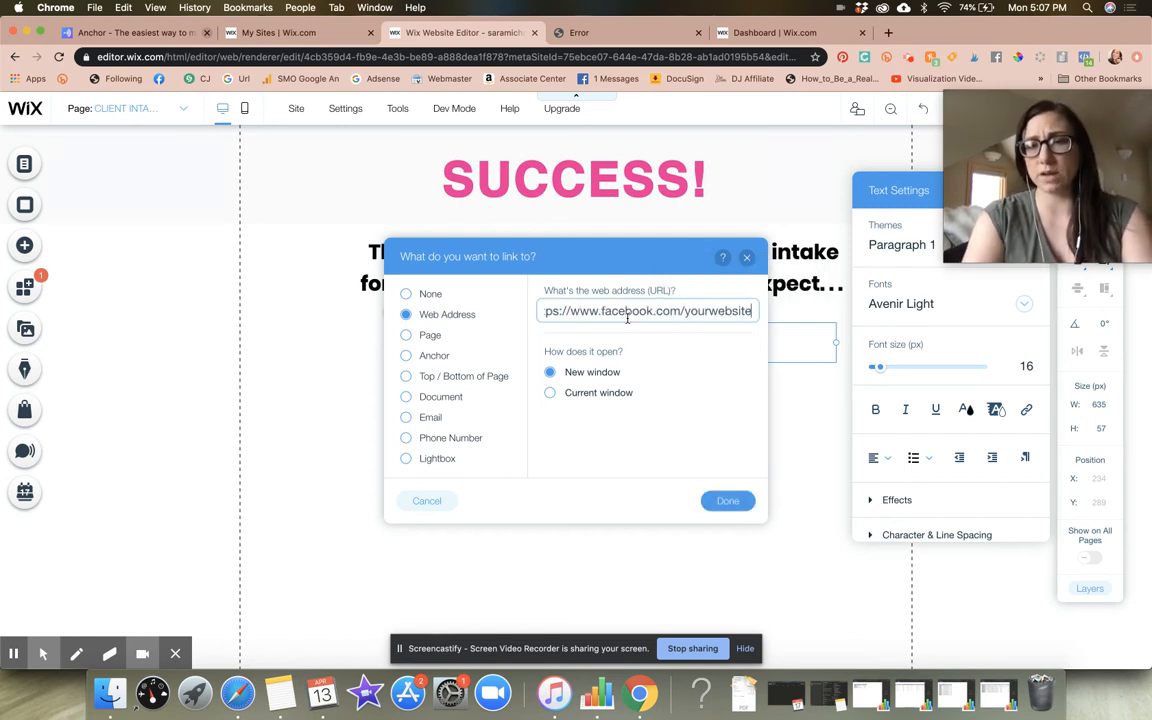
{"action": "left_click", "coordinate": [746, 257]}
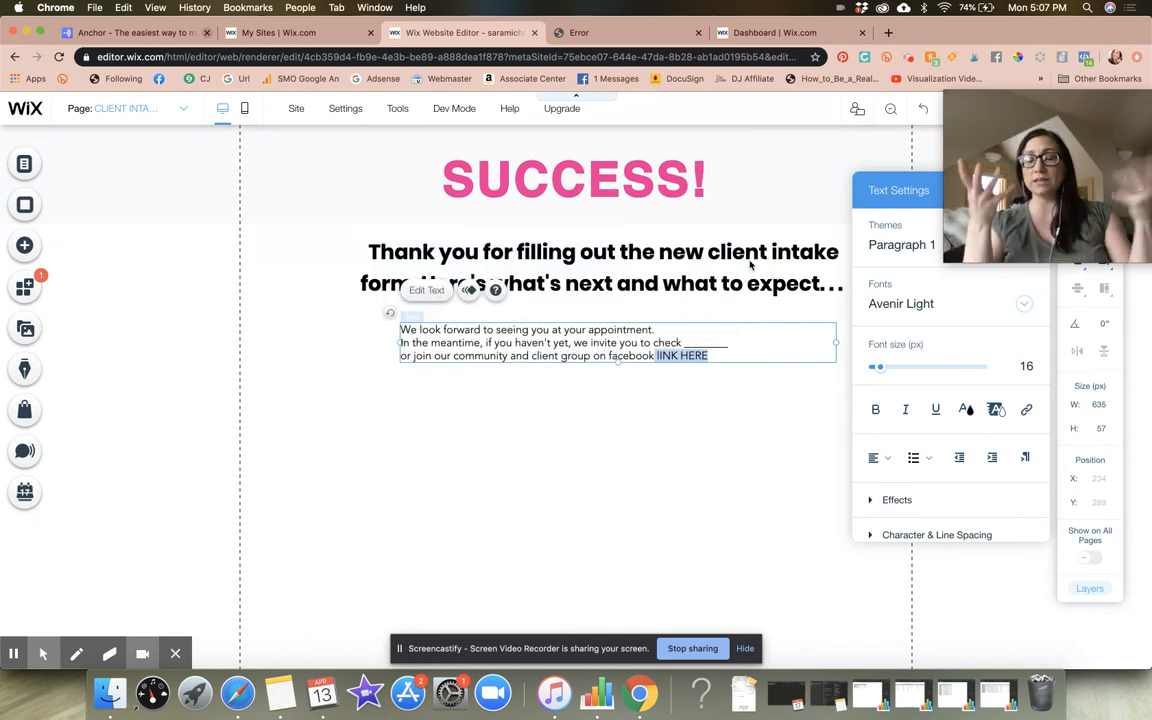
{"action": "left_click", "coordinate": [612, 491]}
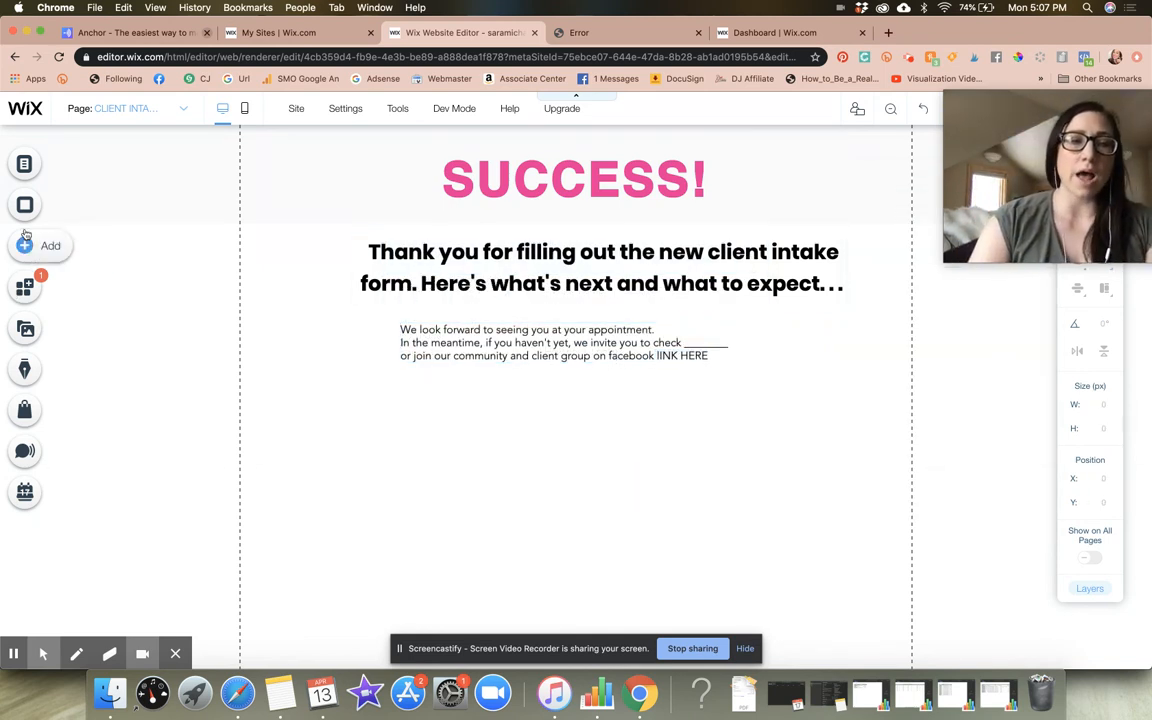
Add the Featured Service booking element and place it below the paragraph at about X 83, Y 374
{"action": "left_click", "coordinate": [25, 247]}
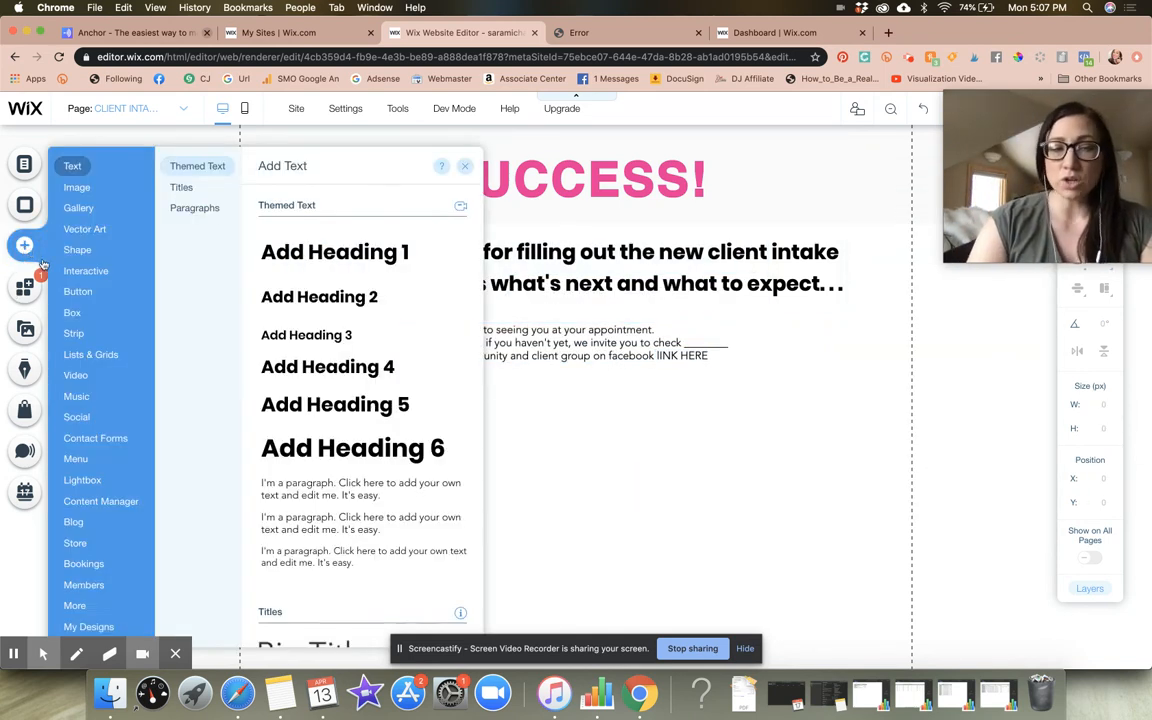
{"action": "left_click", "coordinate": [83, 585]}
{"action": "left_click", "coordinate": [90, 624]}
{"action": "left_click", "coordinate": [93, 566]}
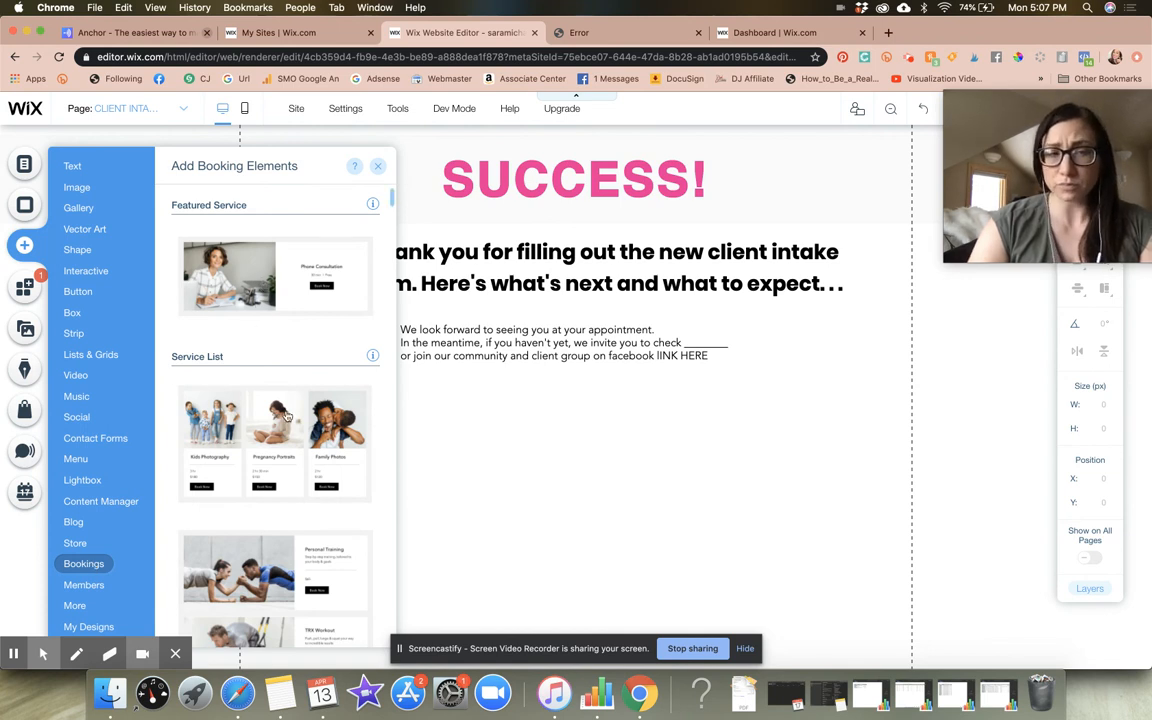
{"action": "left_click_drag", "start_coordinate": [256, 252], "coordinate": [663, 442]}
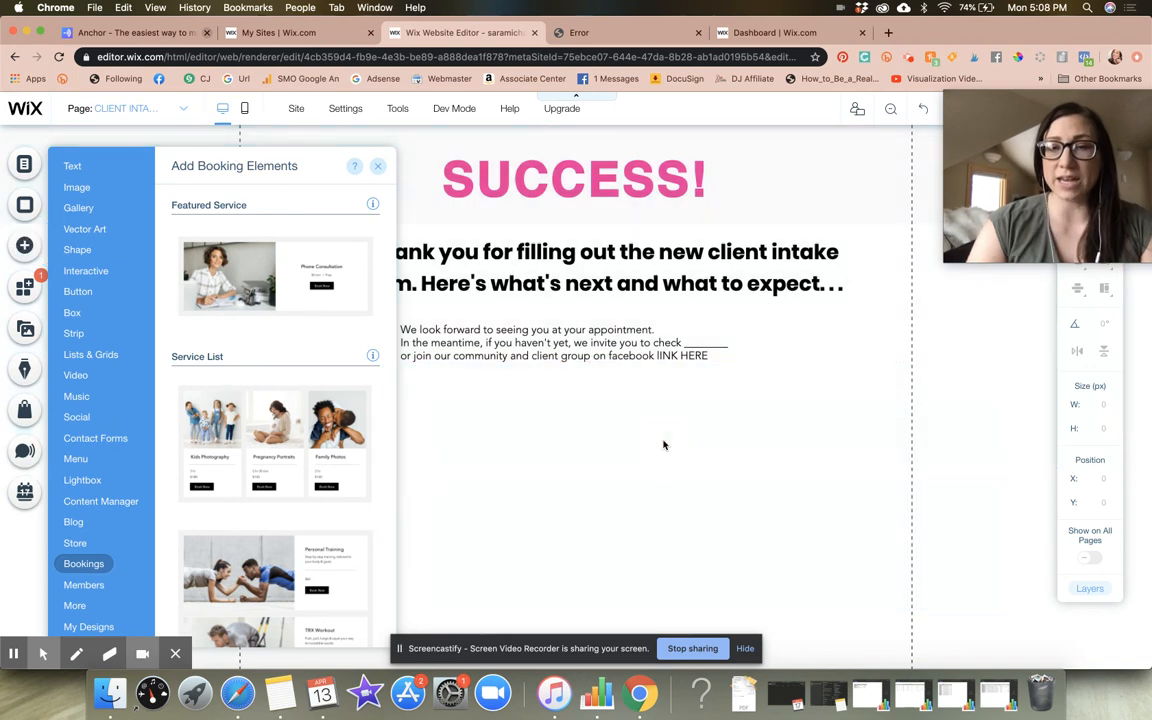
{"action": "left_click", "coordinate": [533, 427]}
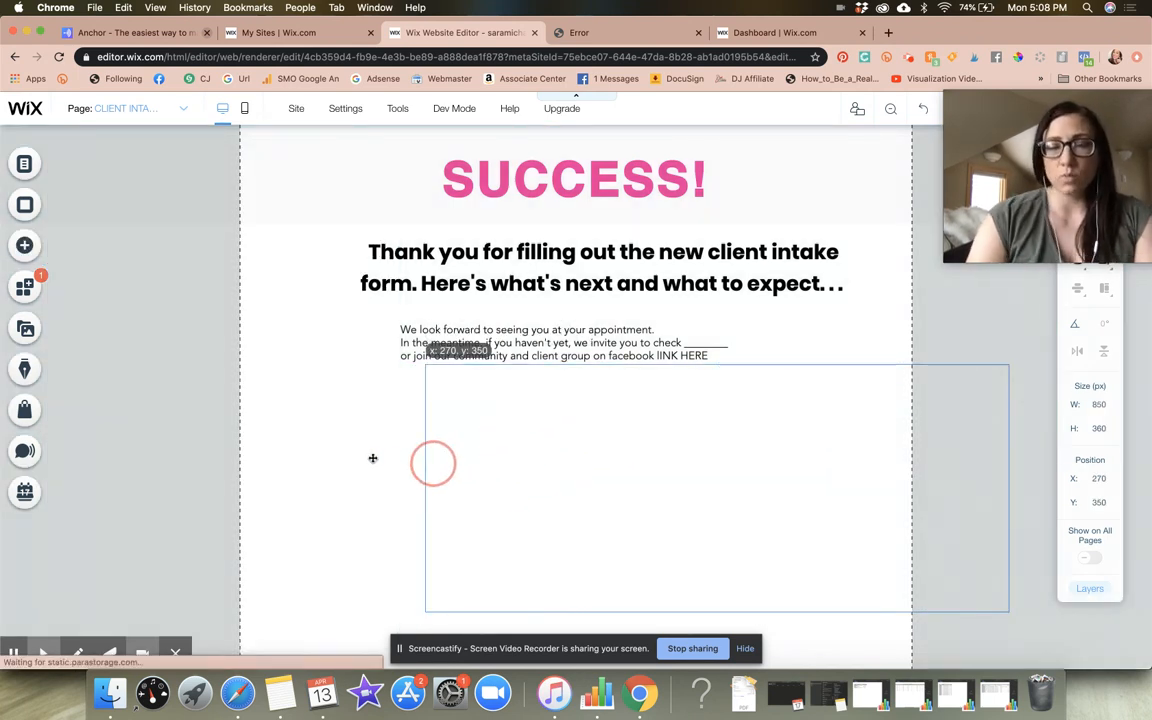
{"action": "left_click_drag", "start_coordinate": [372, 458], "coordinate": [532, 455]}
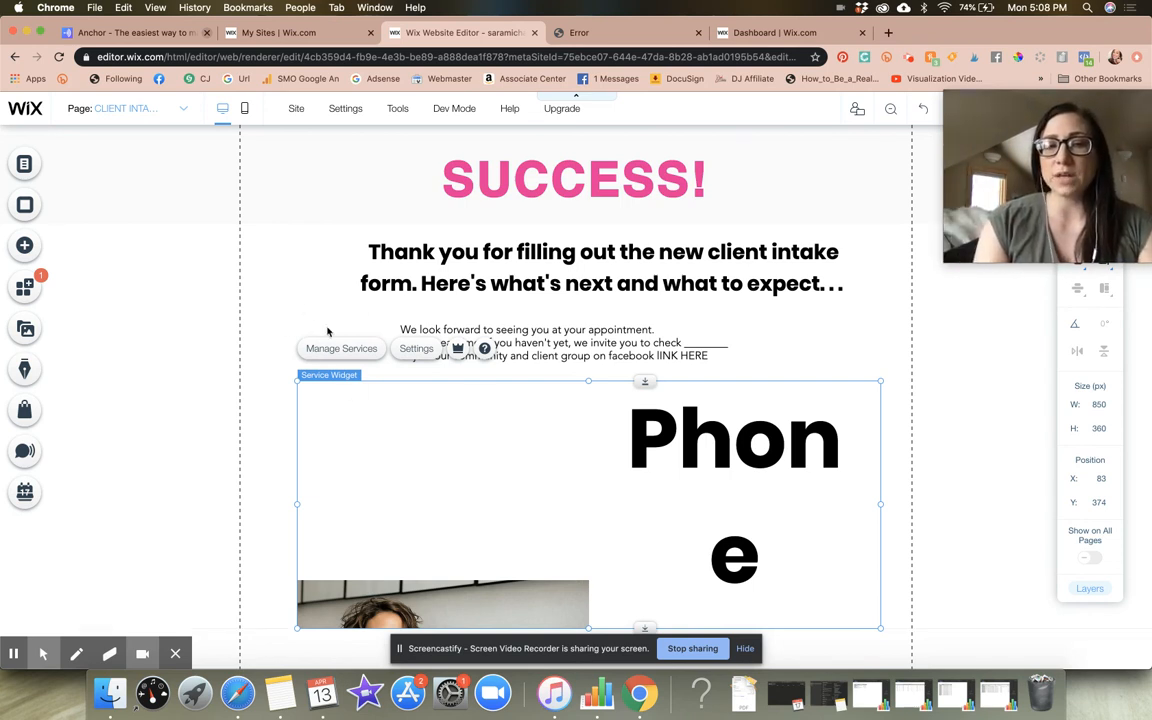
Look into the service management of the booking widget and return to the success page
{"action": "left_click", "coordinate": [353, 350]}
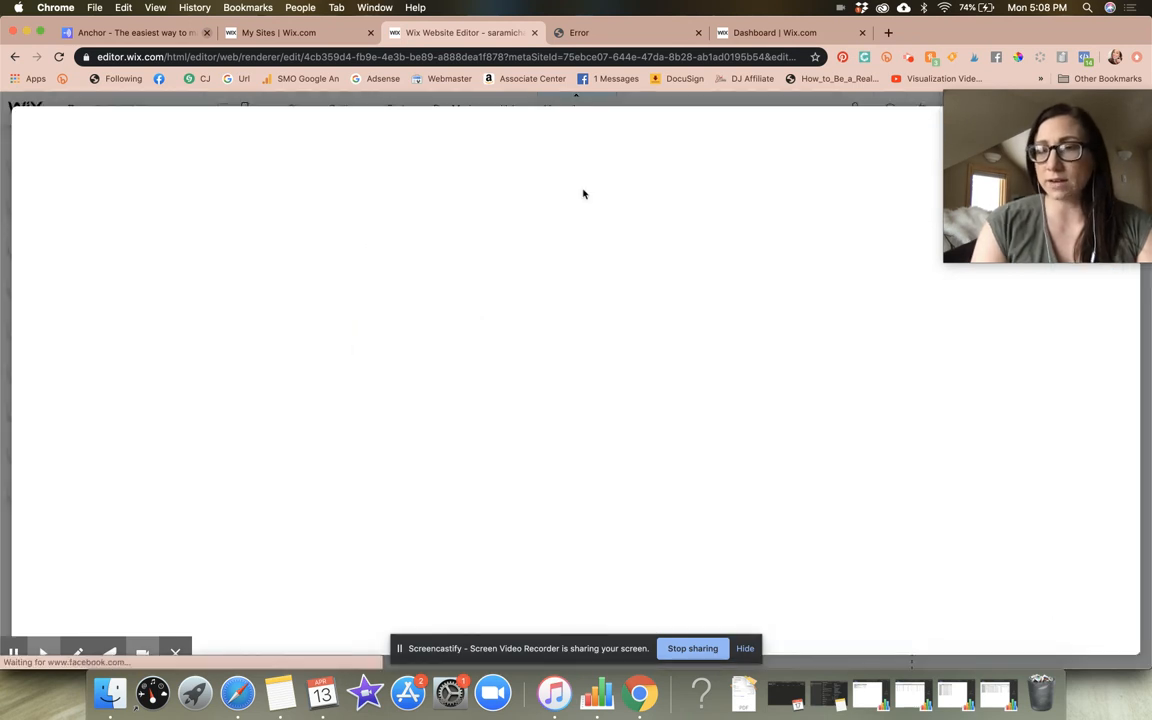
{"action": "left_click_drag", "start_coordinate": [1122, 95], "coordinate": [1042, 242]}
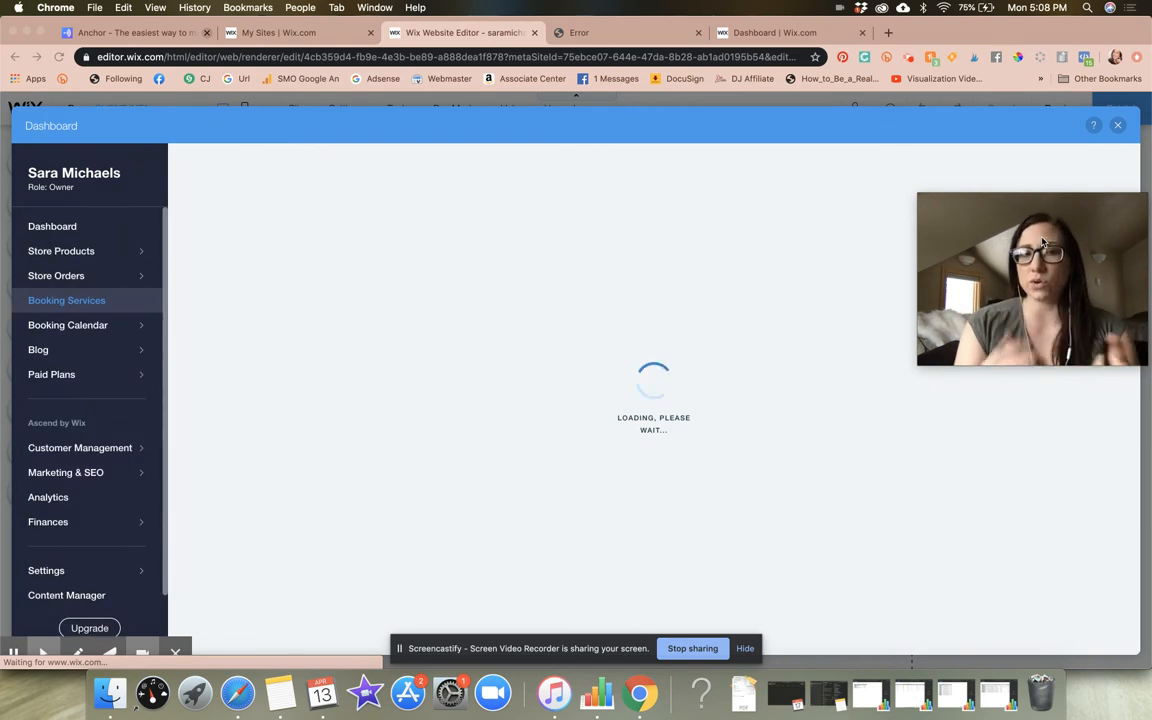
{"action": "left_click", "coordinate": [1118, 127]}
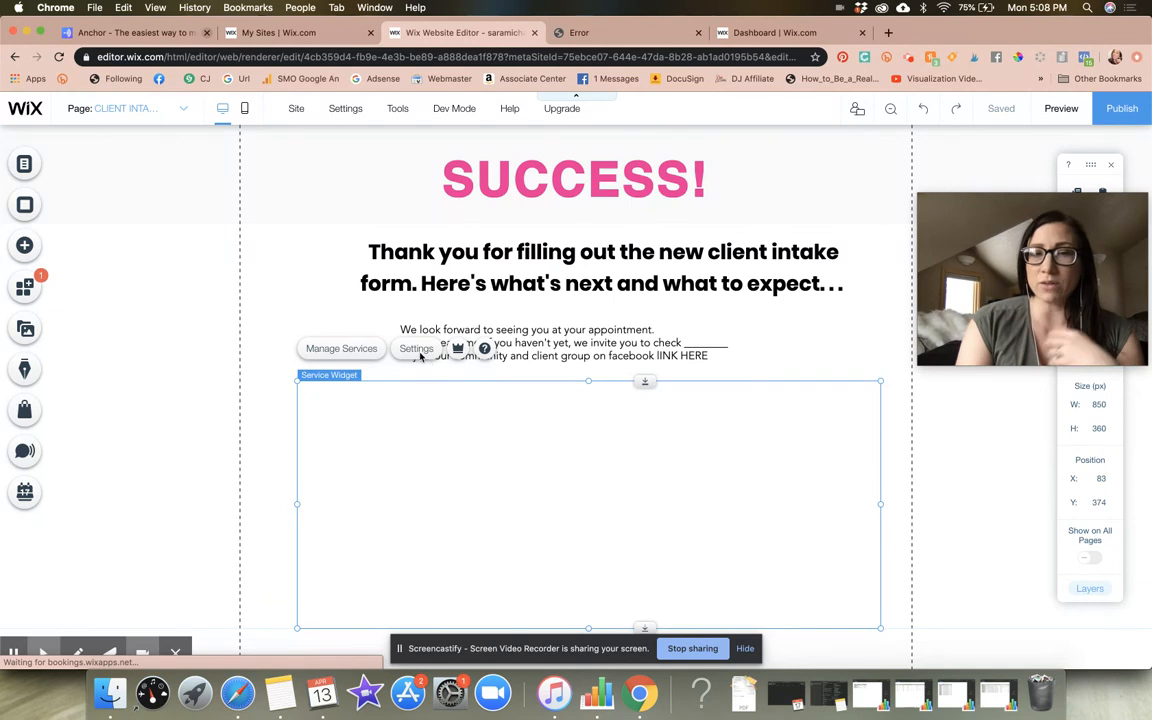
Set the booking widget to show the "60 Min Consultation Single Session" service and close its settings
{"action": "left_click", "coordinate": [418, 350]}
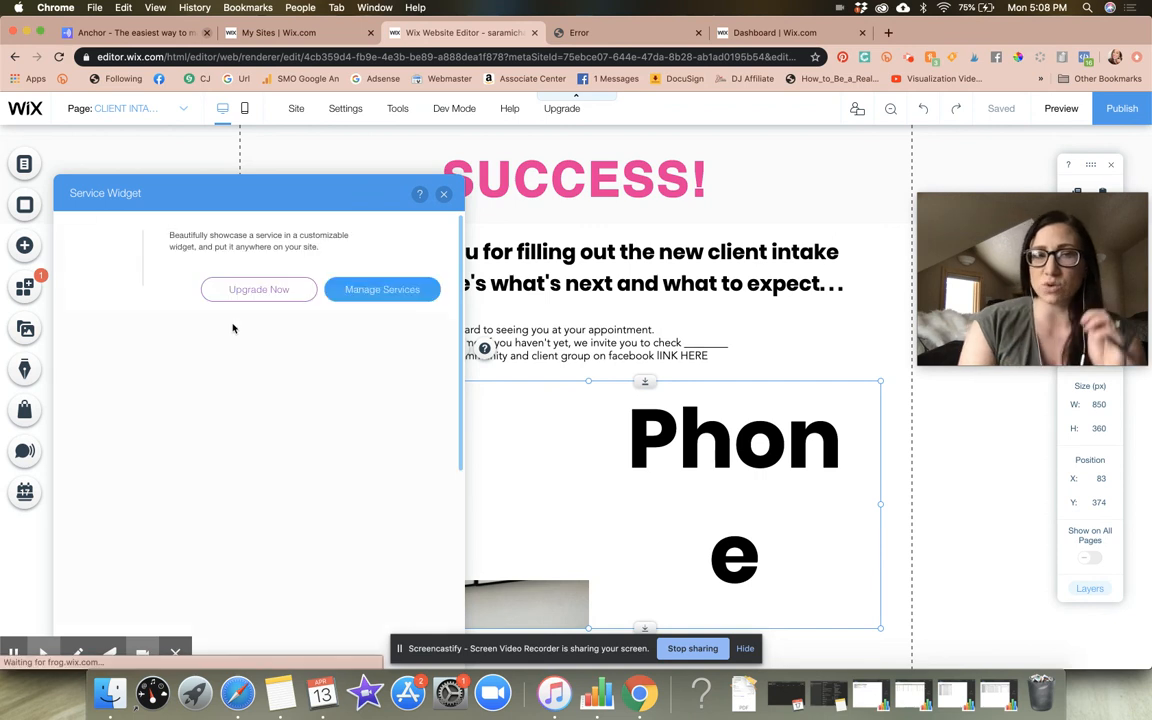
{"action": "left_click", "coordinate": [240, 411]}
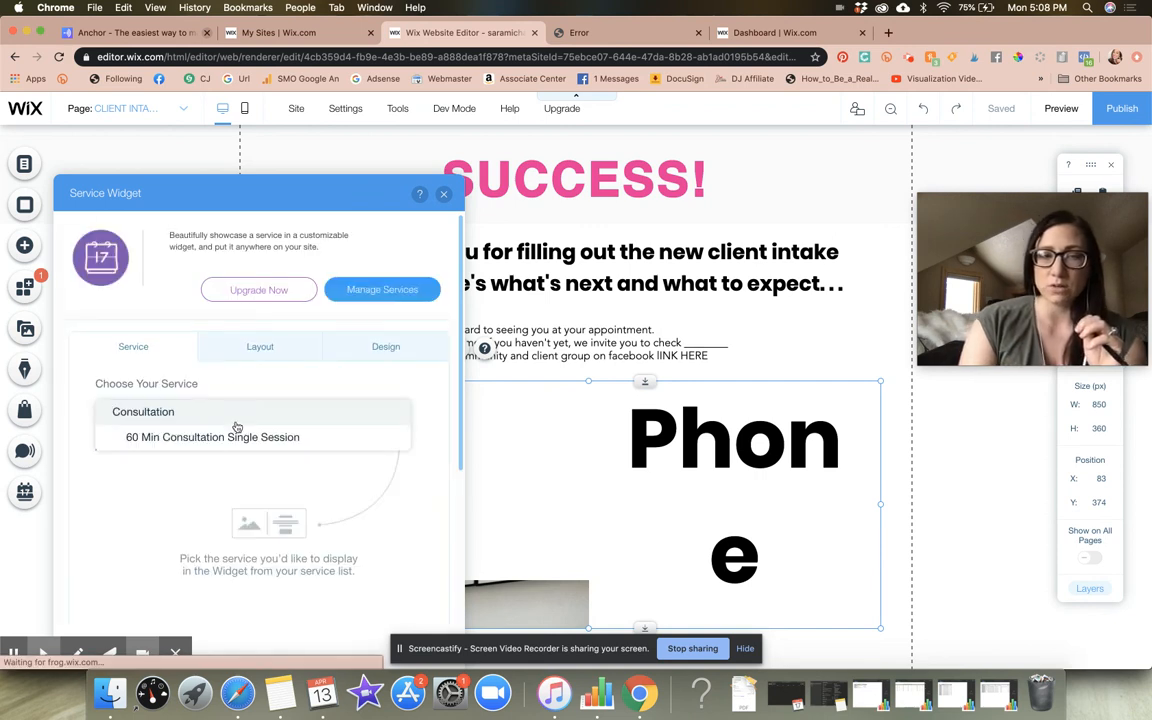
{"action": "left_click", "coordinate": [237, 437]}
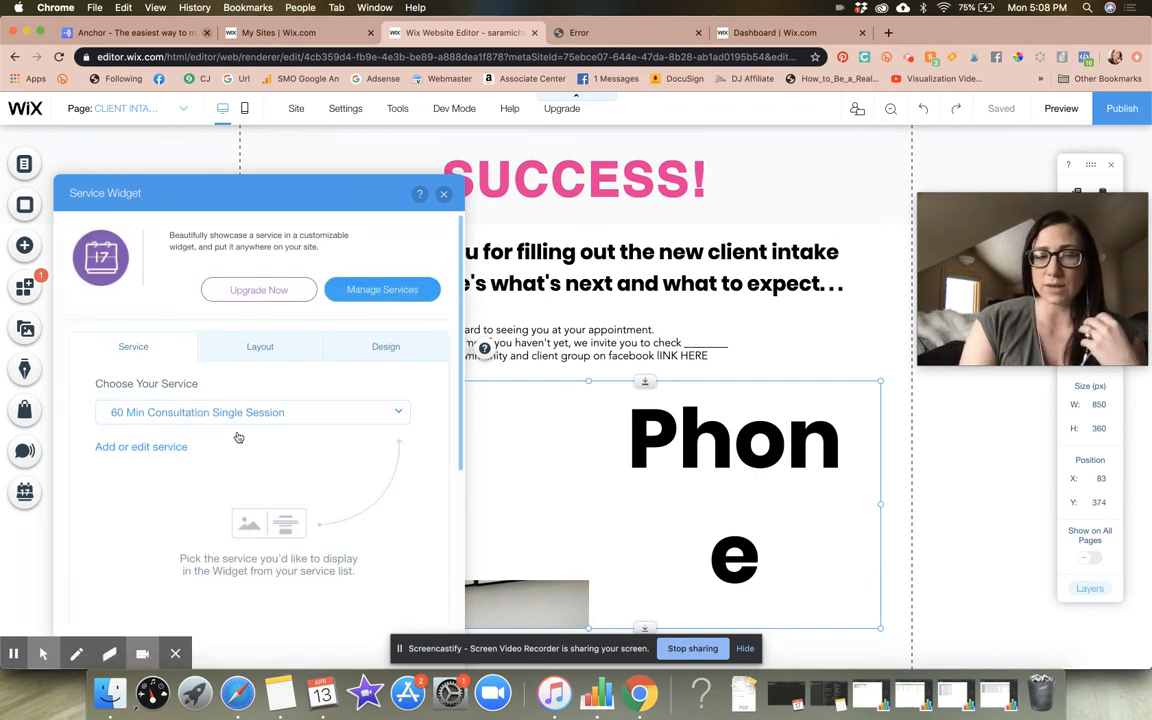
{"action": "left_click", "coordinate": [444, 193]}
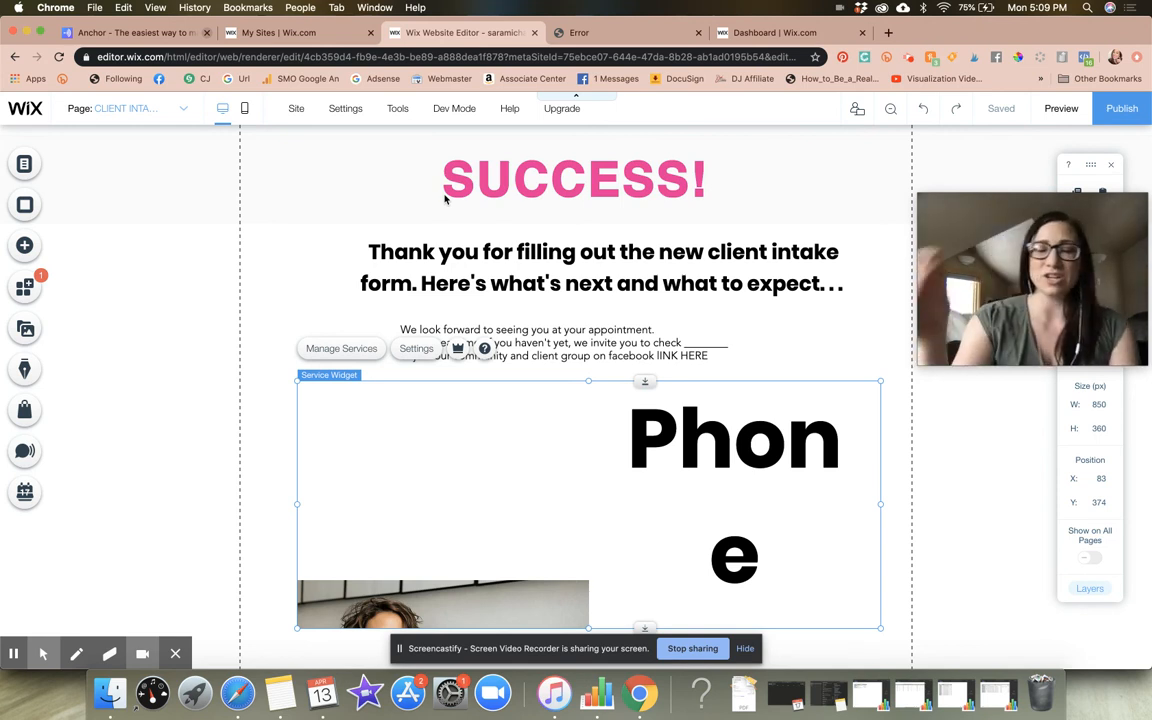
Switch to the NEW CLIENT INTAKE page and select its form
{"action": "left_click", "coordinate": [27, 166]}
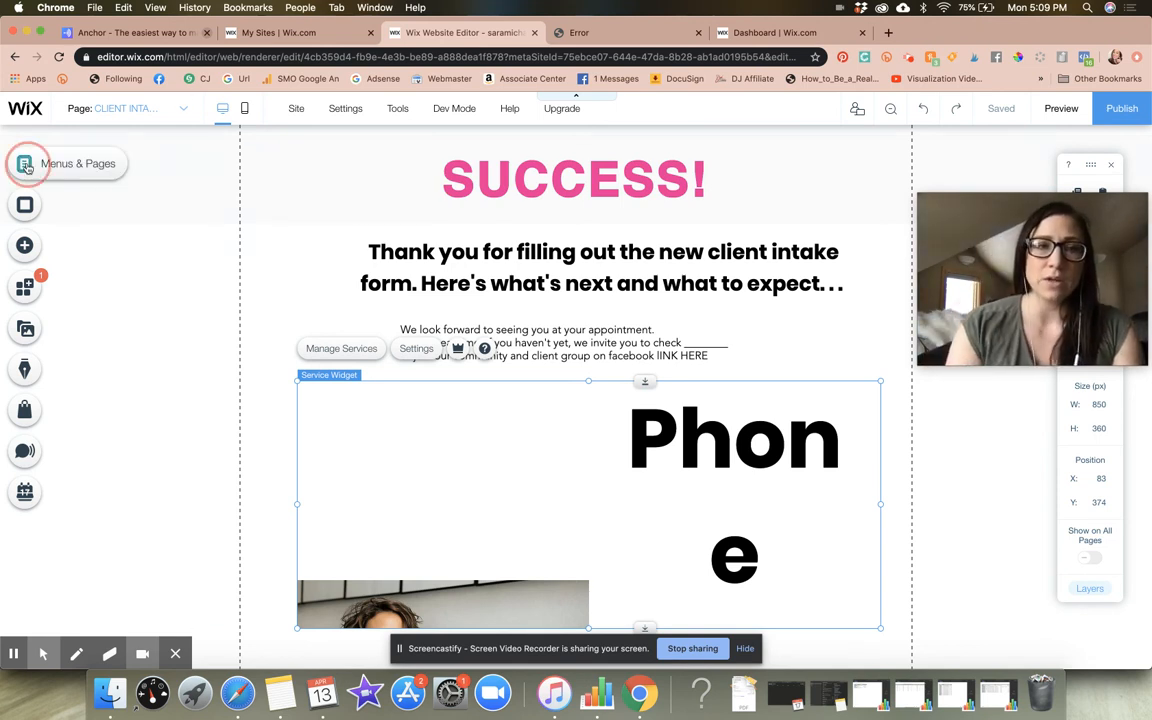
{"action": "left_click", "coordinate": [252, 380]}
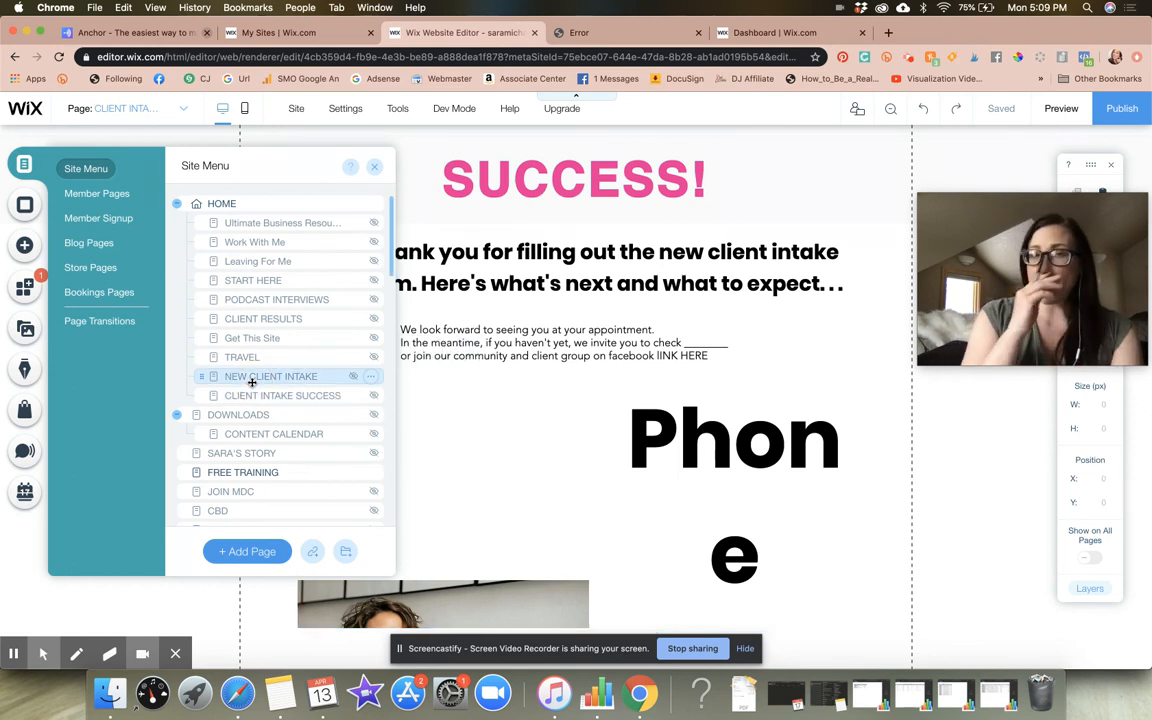
{"action": "left_click", "coordinate": [374, 166]}
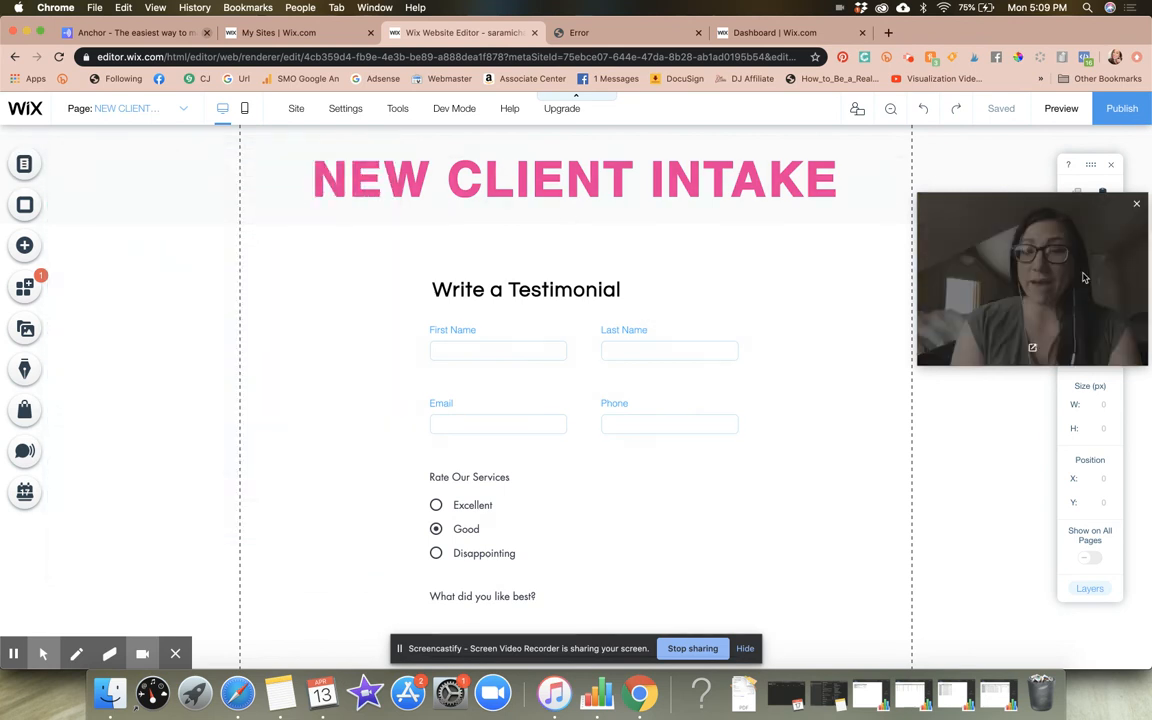
{"action": "left_click", "coordinate": [532, 261]}
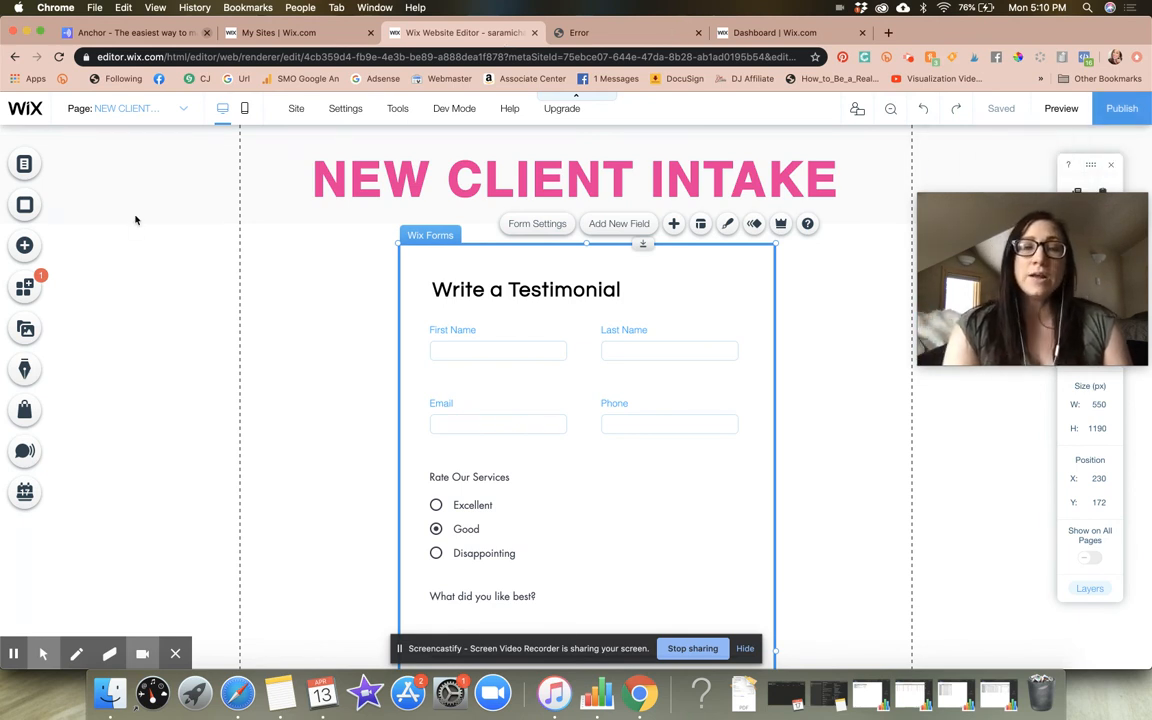
Open the SEO (Google) settings of the NEW CLIENT INTAKE page to examine its URL slug
{"action": "left_click", "coordinate": [27, 167]}
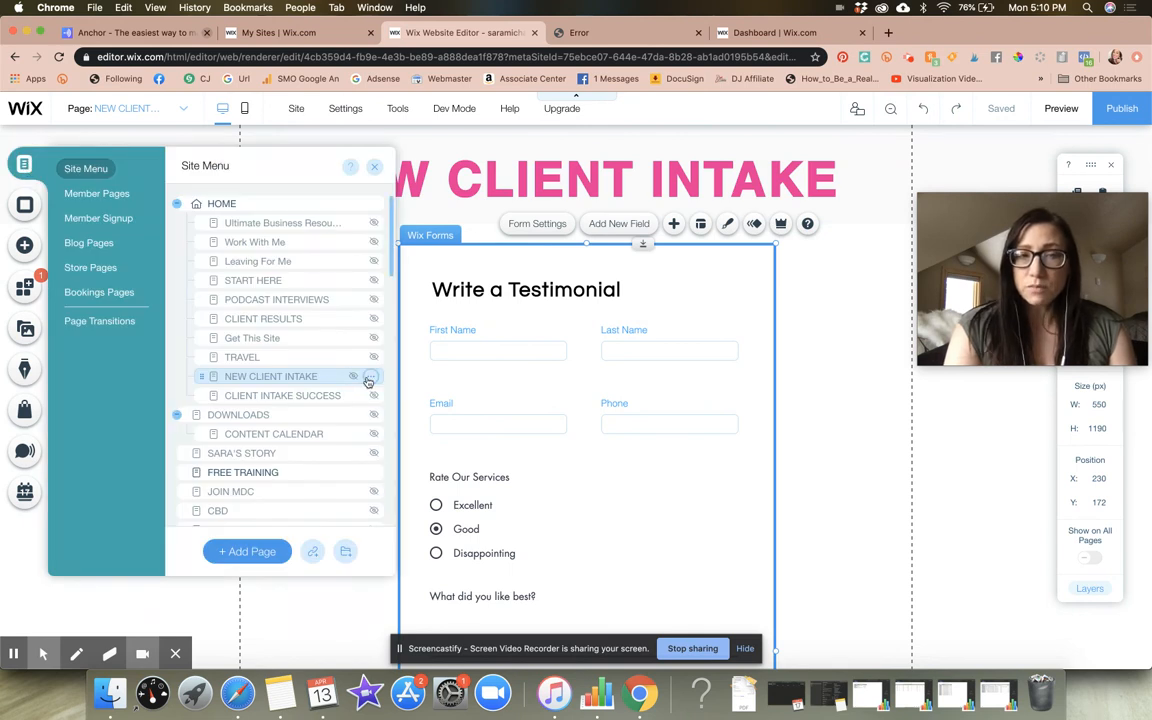
{"action": "left_click", "coordinate": [370, 376]}
{"action": "left_click", "coordinate": [436, 398]}
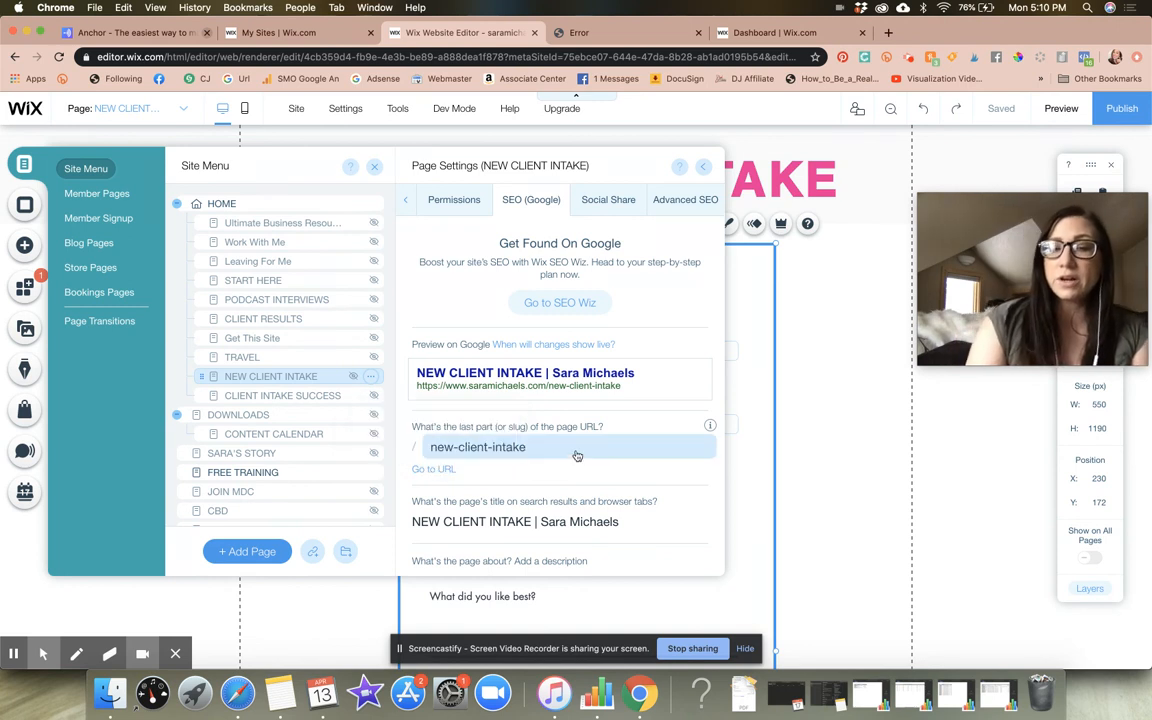
Examine the search visibility, Advanced SEO and Social Share settings of the NEW CLIENT INTAKE page and close the page settings and site menu
{"action": "scroll", "coordinate": [586, 460], "scroll_direction": "down", "scroll_amount": 4}
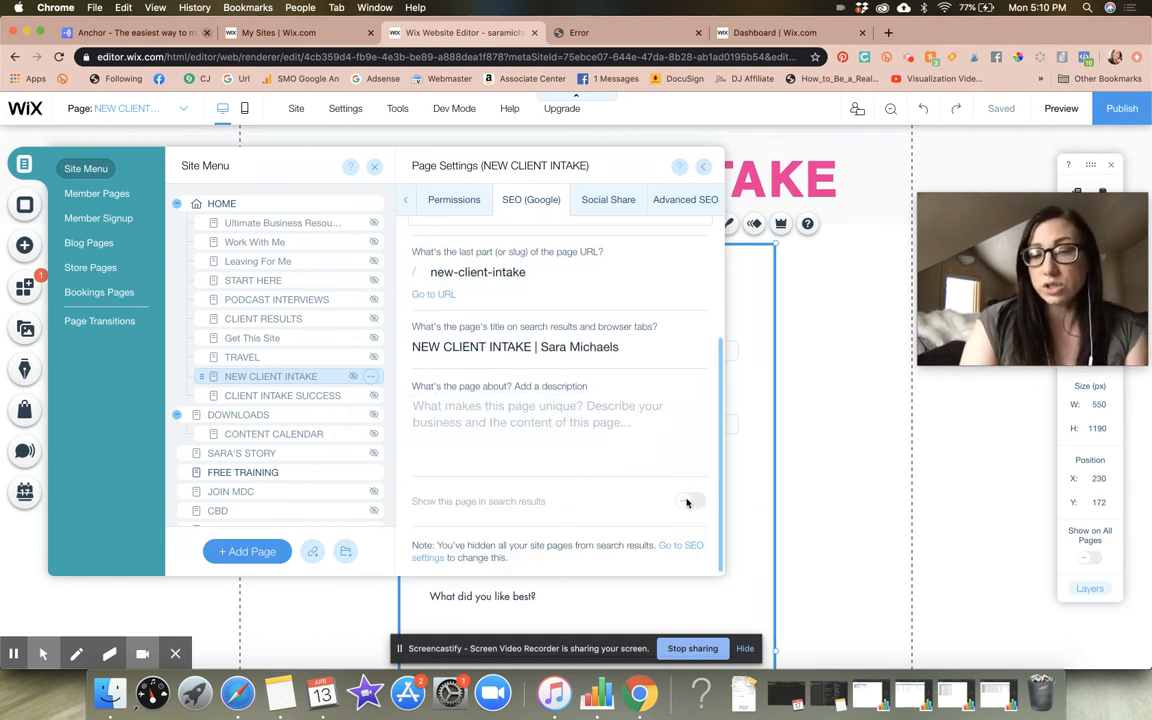
{"action": "scroll", "coordinate": [626, 434], "scroll_direction": "up", "scroll_amount": 1}
{"action": "scroll", "coordinate": [622, 432], "scroll_direction": "up", "scroll_amount": 5}
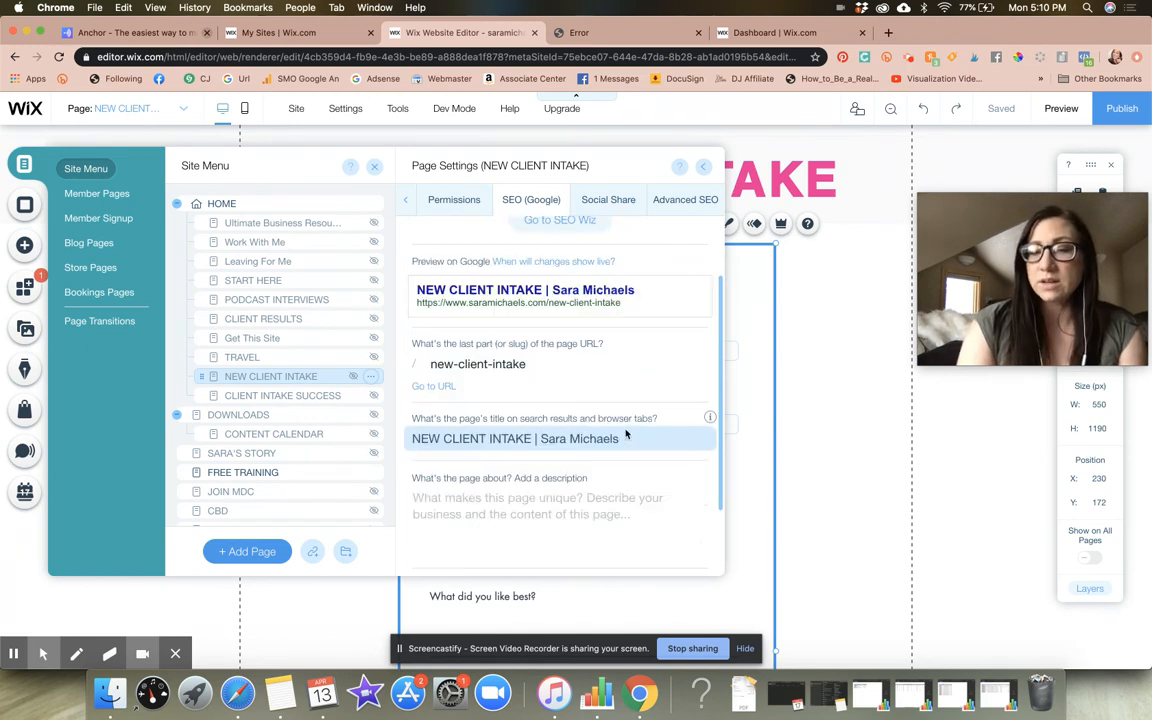
{"action": "left_click", "coordinate": [689, 208]}
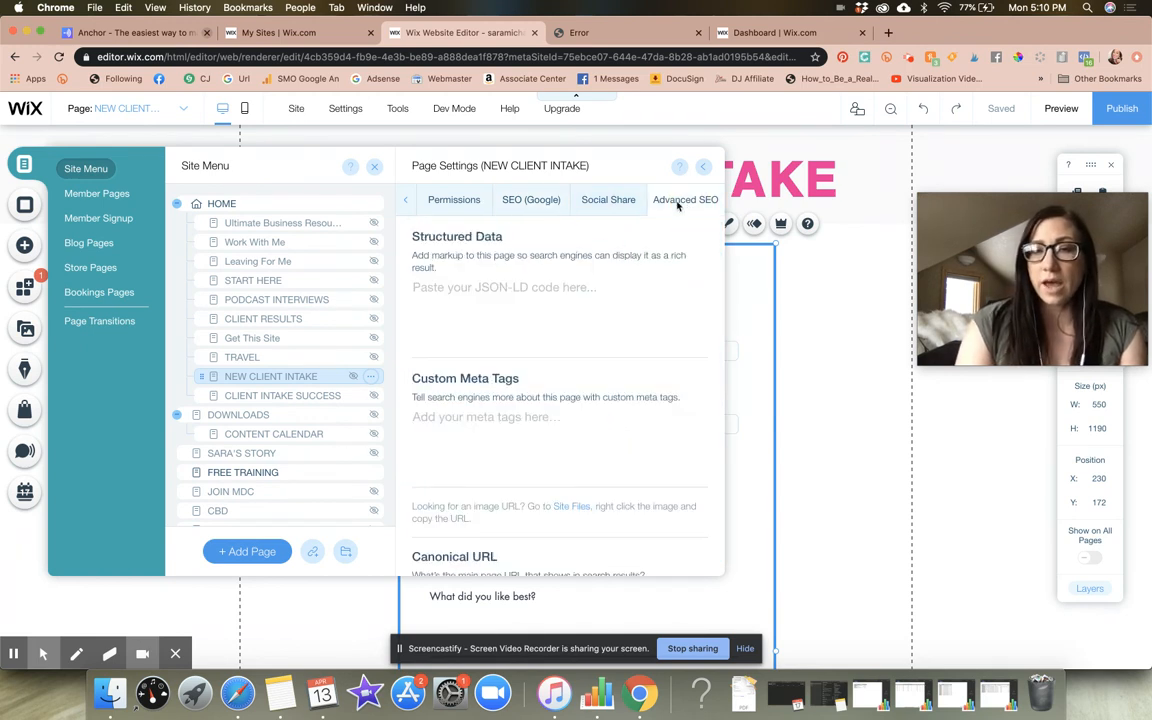
{"action": "left_click", "coordinate": [607, 198]}
{"action": "left_click", "coordinate": [535, 201]}
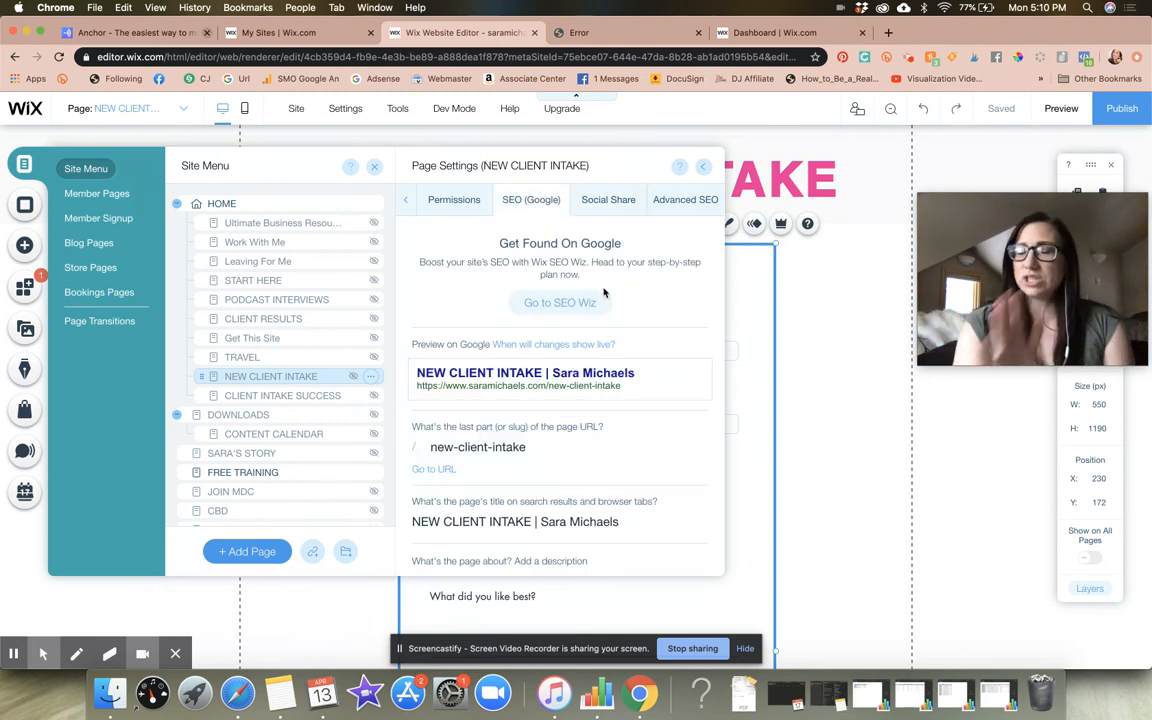
{"action": "scroll", "coordinate": [621, 441], "scroll_direction": "down", "scroll_amount": 3}
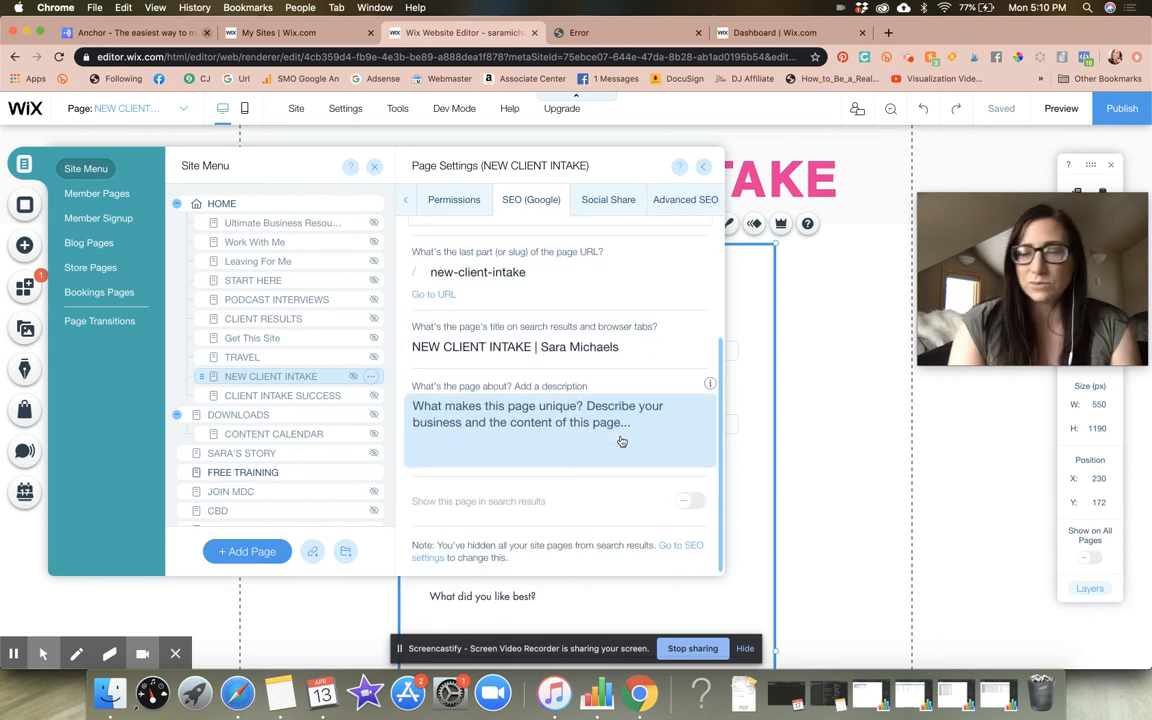
{"action": "left_click", "coordinate": [704, 168]}
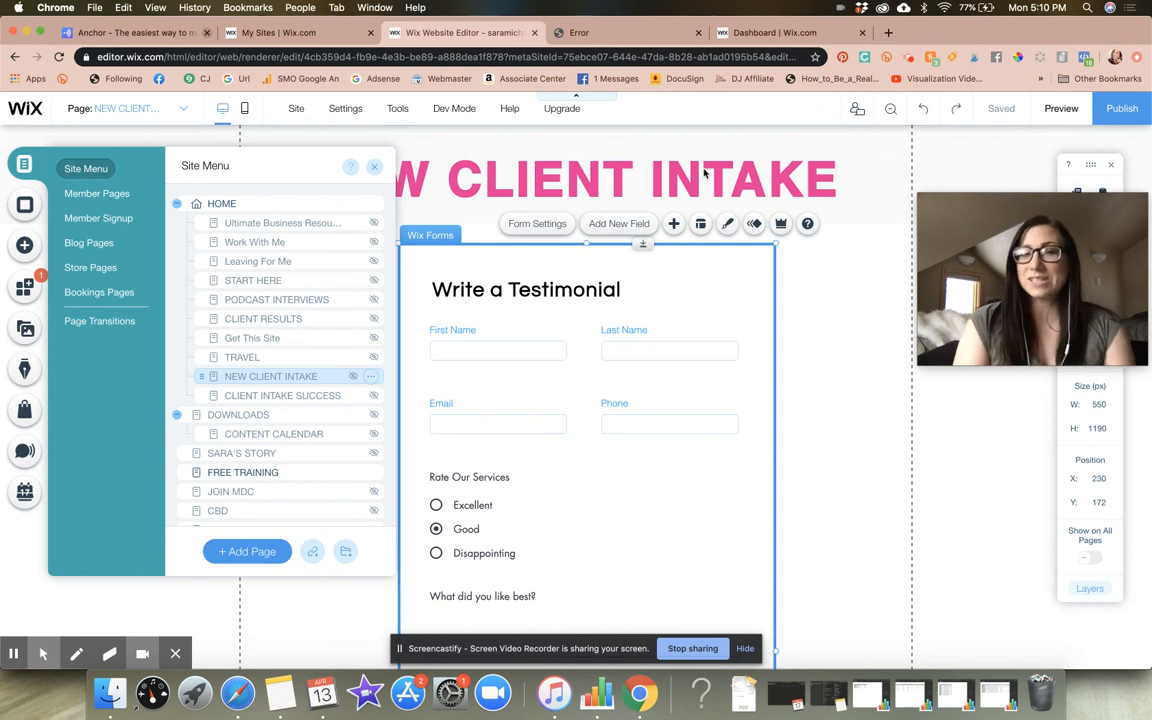
{"action": "left_click", "coordinate": [375, 168]}
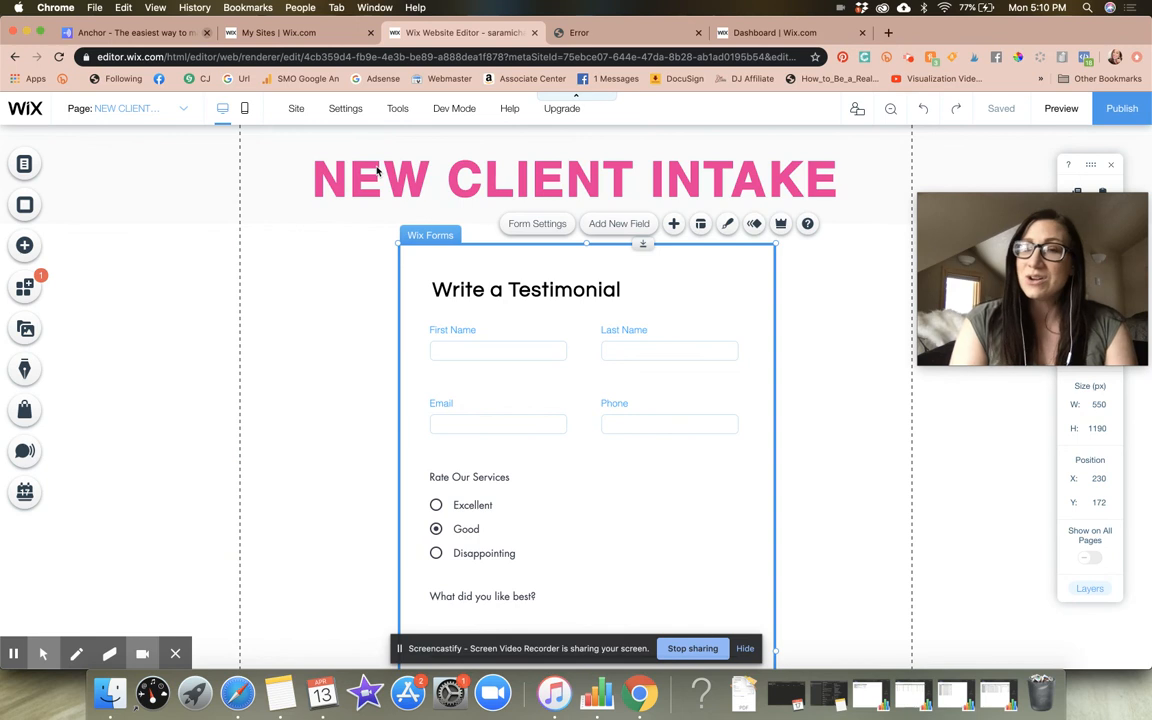